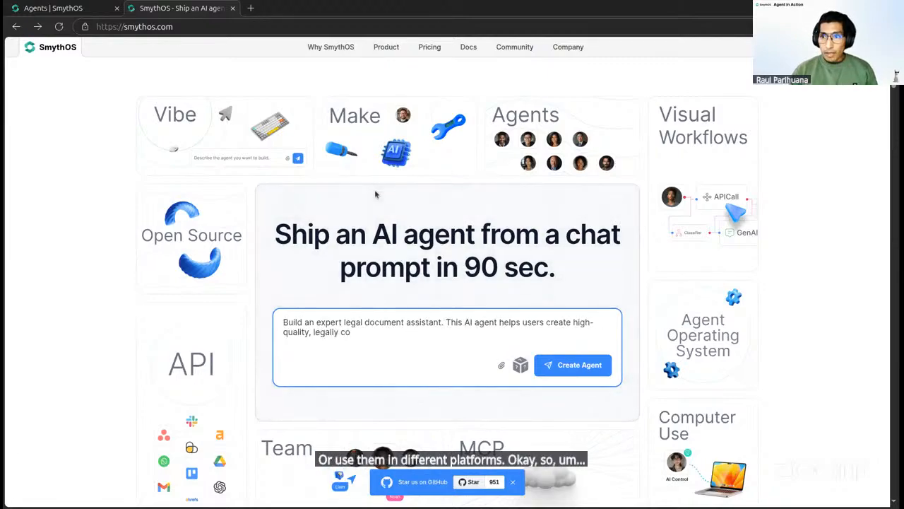
scroll(481, 183, "down", 5)
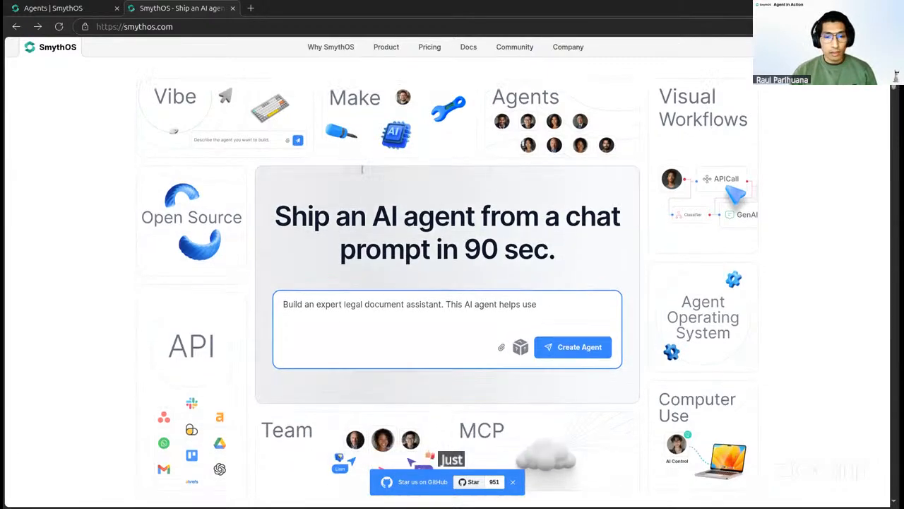
scroll(537, 162, "up", 4)
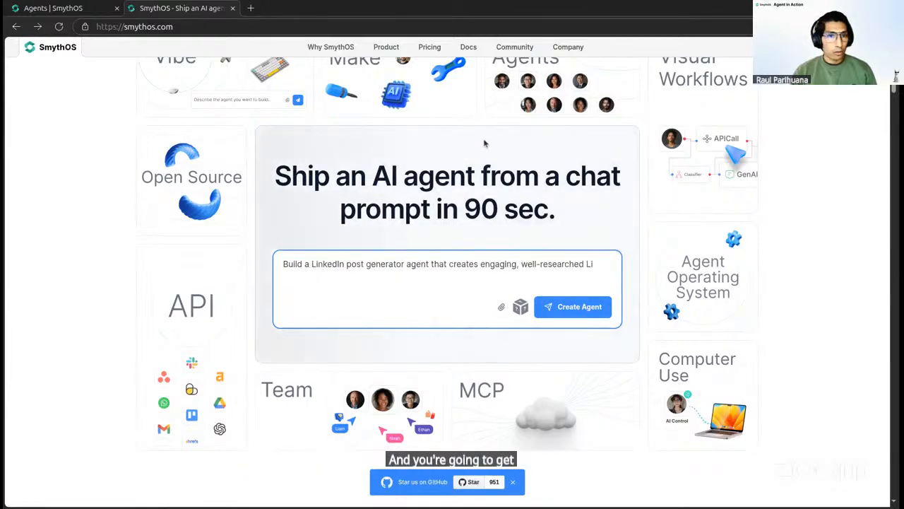
Switch to the team dashboard, open the account's My Plan page and bring up the available subscription plans.
left_click(71, 8)
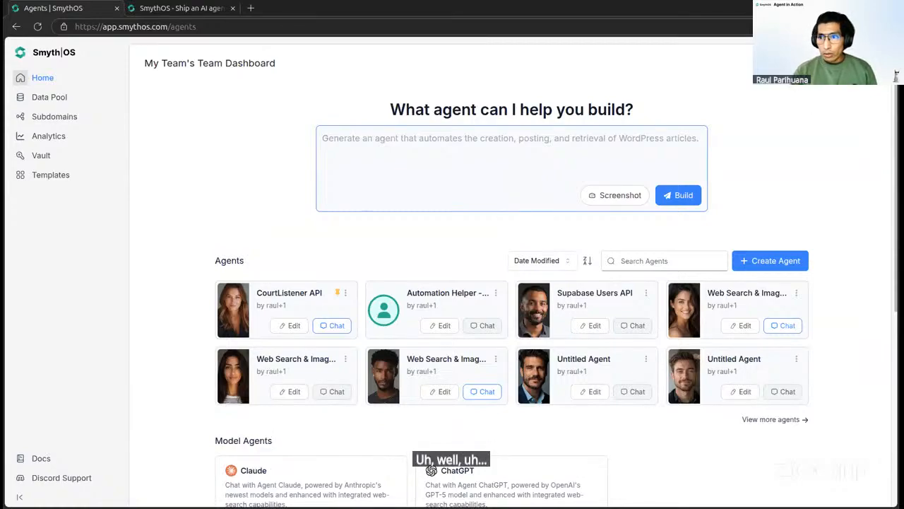
left_click(866, 64)
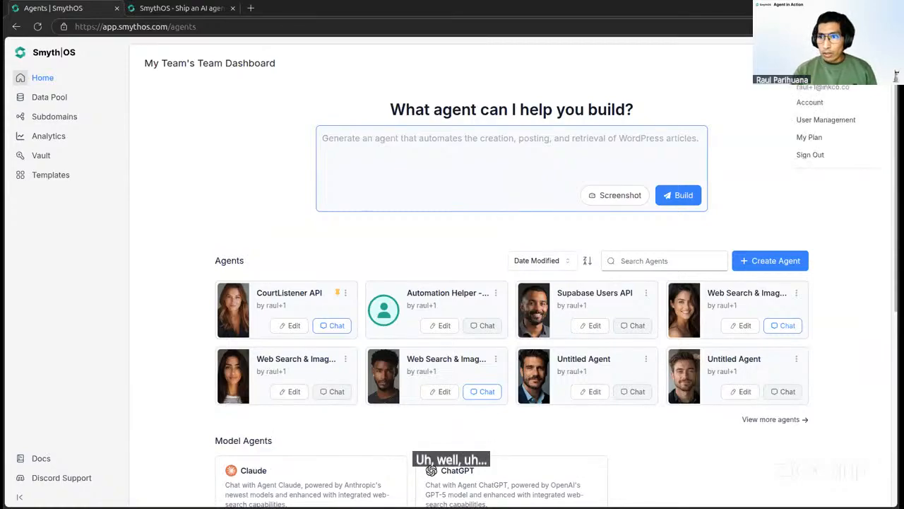
left_click(810, 137)
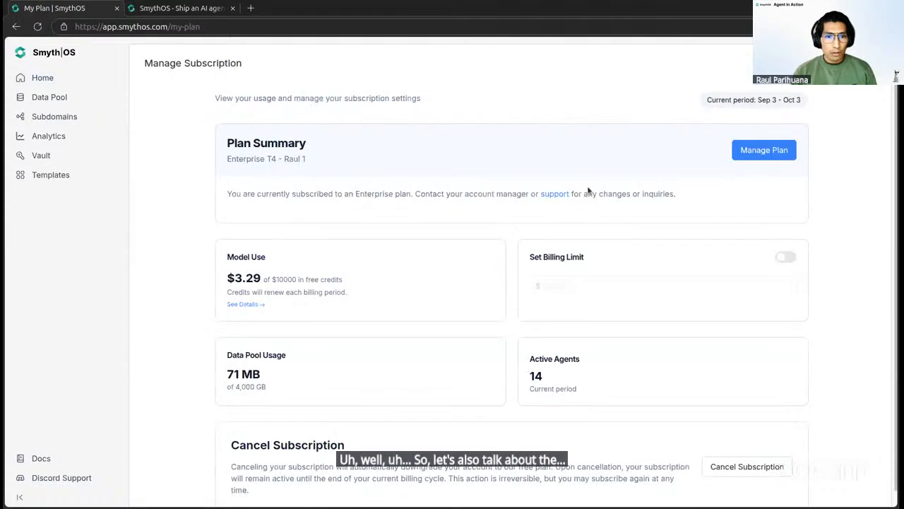
left_click(766, 150)
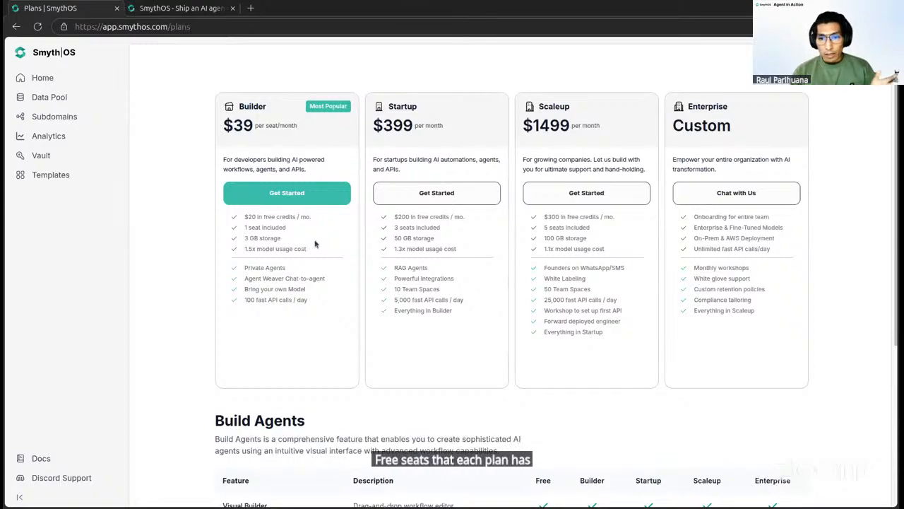
Compare the included seats, storage and free monthly credits of the Builder, Startup and Scaleup plans.
left_click_drag(394, 228, 438, 232)
left_click(449, 236)
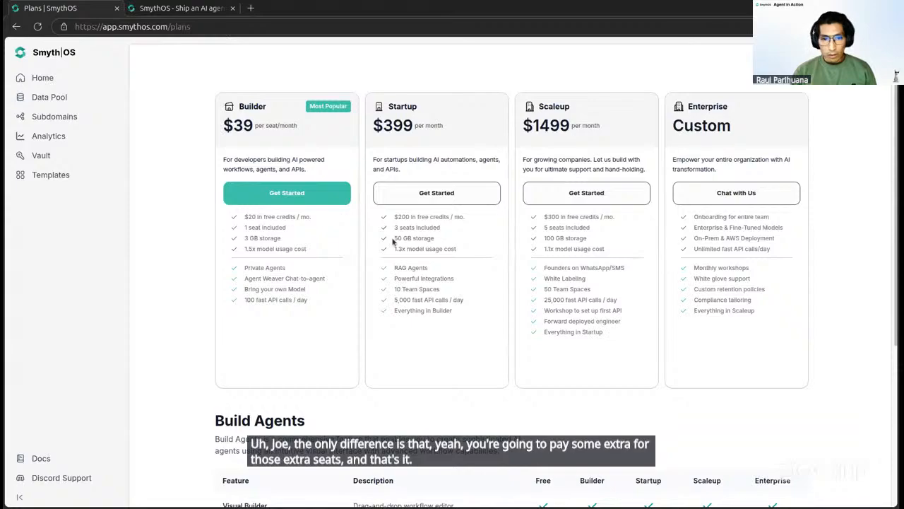
left_click_drag(394, 240, 401, 239)
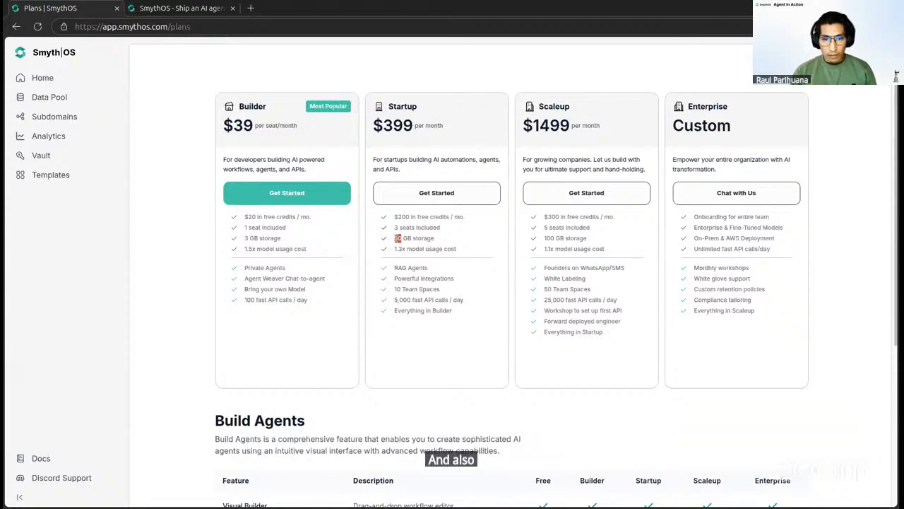
double_click(544, 240)
left_click(433, 239)
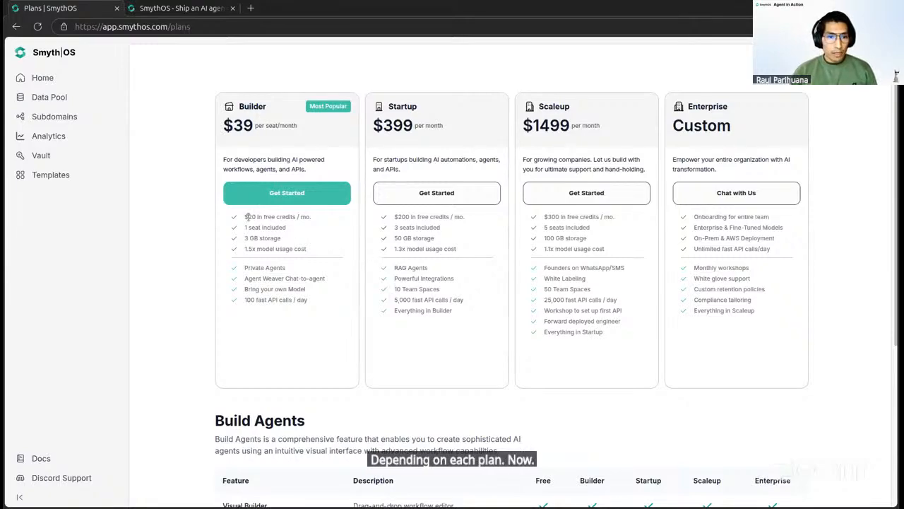
left_click_drag(245, 217, 255, 217)
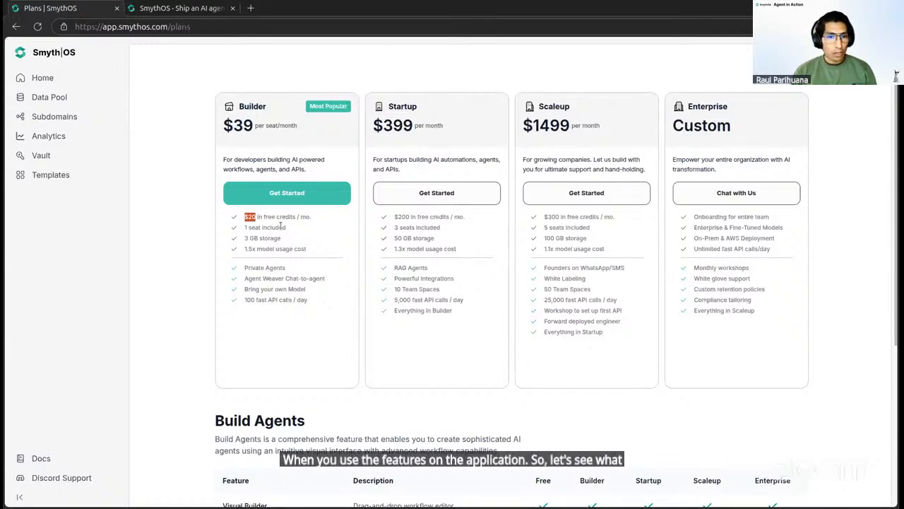
Return to the home dashboard and submit the agent prompt "build an agent to generate poems".
left_click(42, 78)
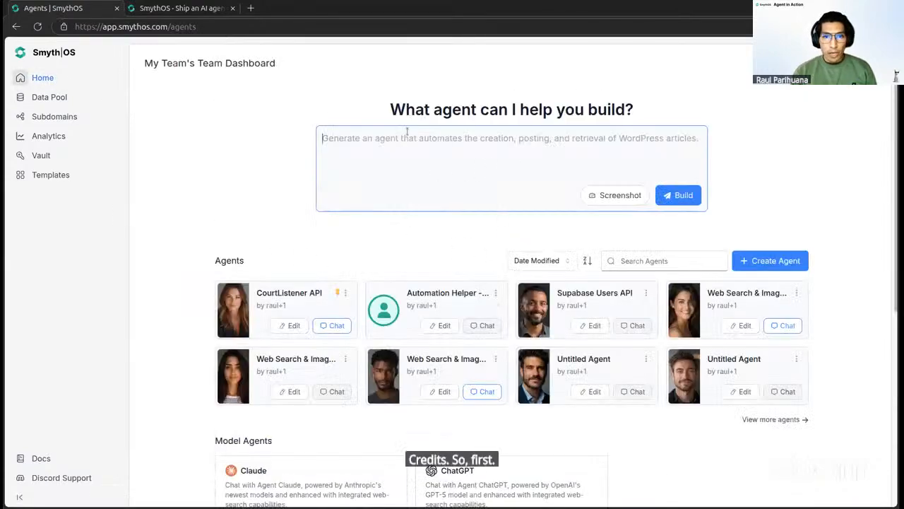
left_click_drag(738, 205, 327, 135)
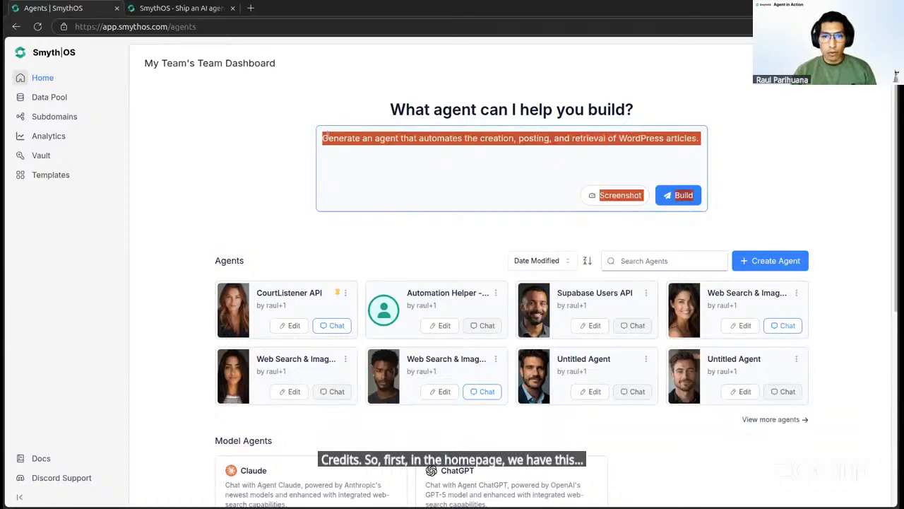
left_click(413, 152)
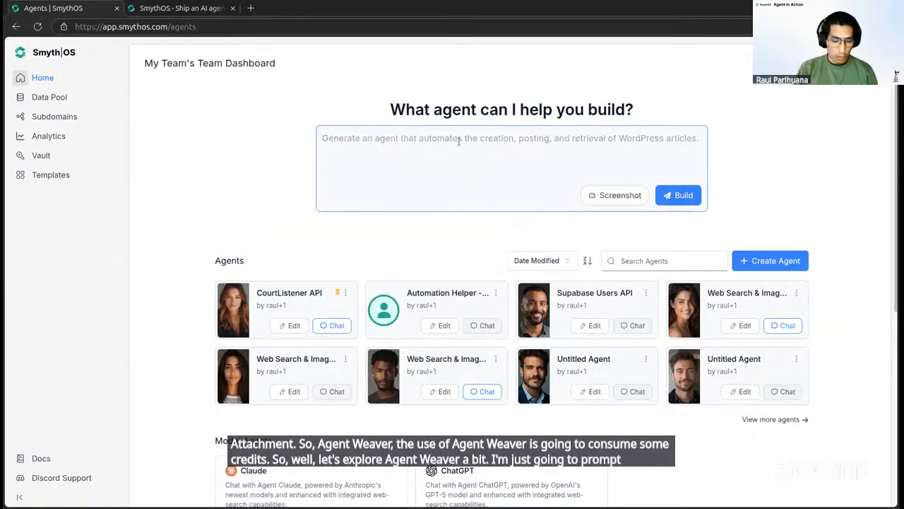
type("gene")
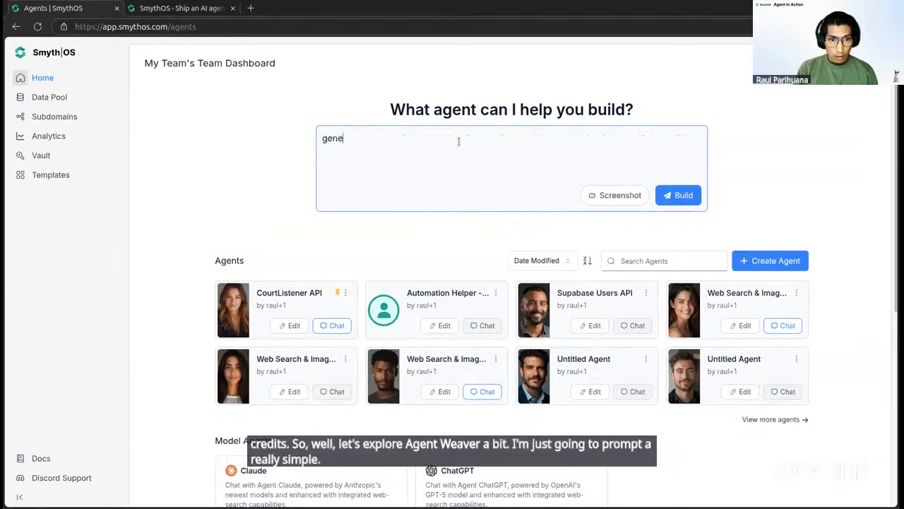
key("BackSpace")
key("BackSpace")
type("build")
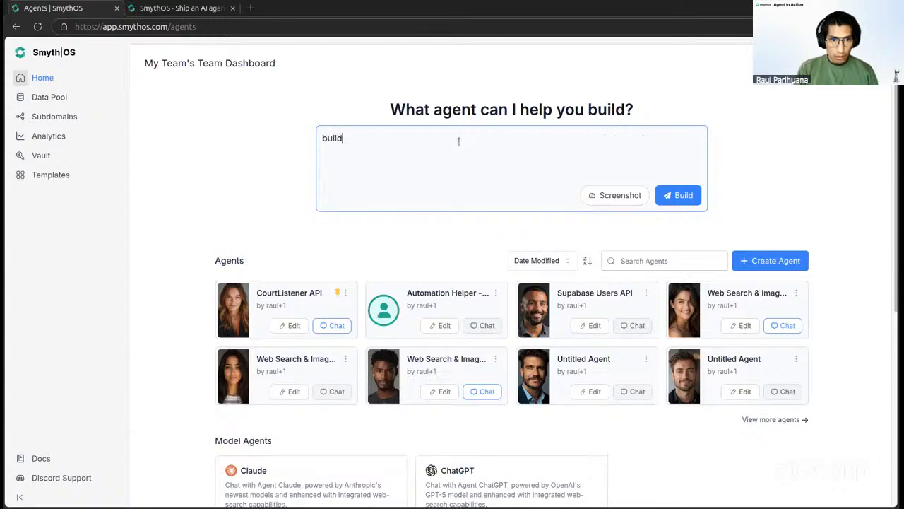
type(" an agent to generate ")
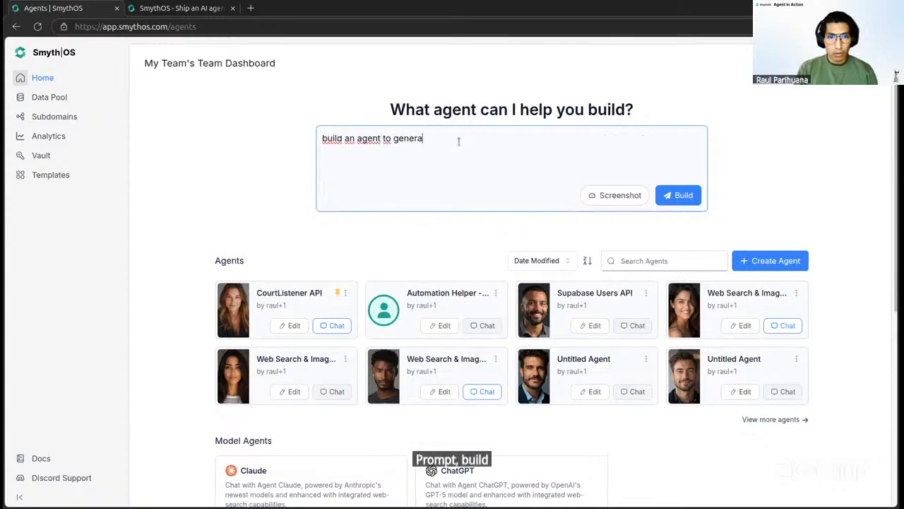
type("poems")
key("Return")
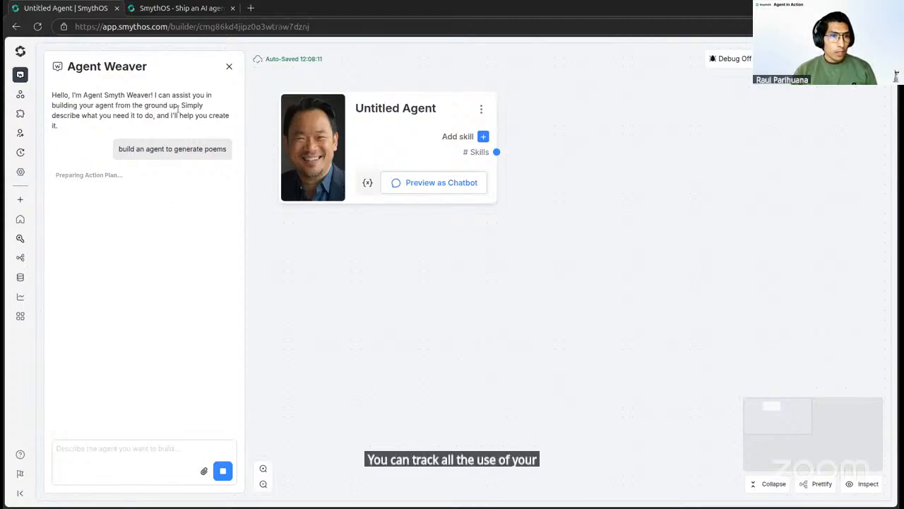
Open Analytics in a separate browser tab and examine the daily model usage by category, checking on the agent build in between.
left_click(21, 52)
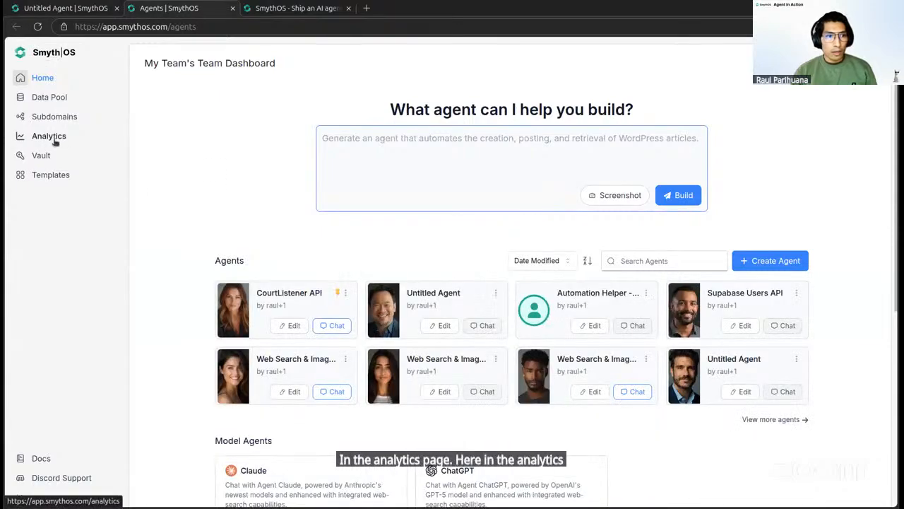
left_click(55, 139)
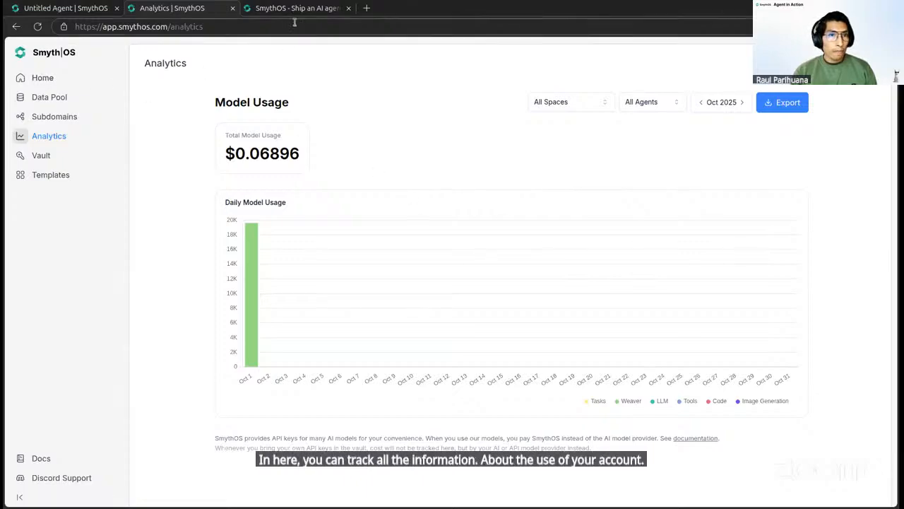
mouse_move(456, 338)
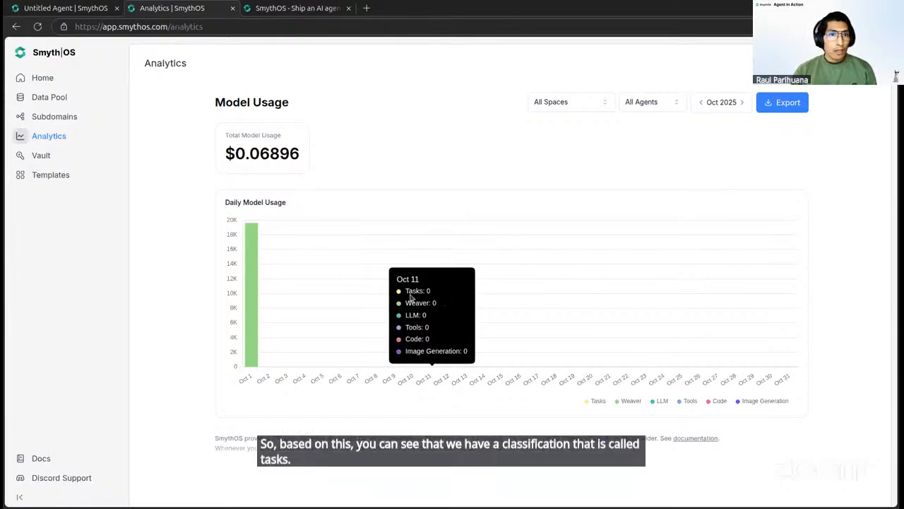
left_click(76, 11)
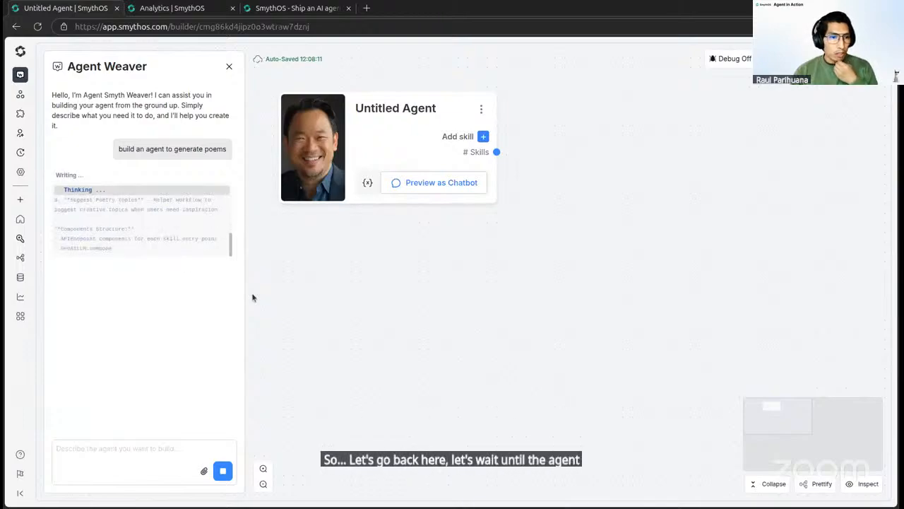
left_click(155, 10)
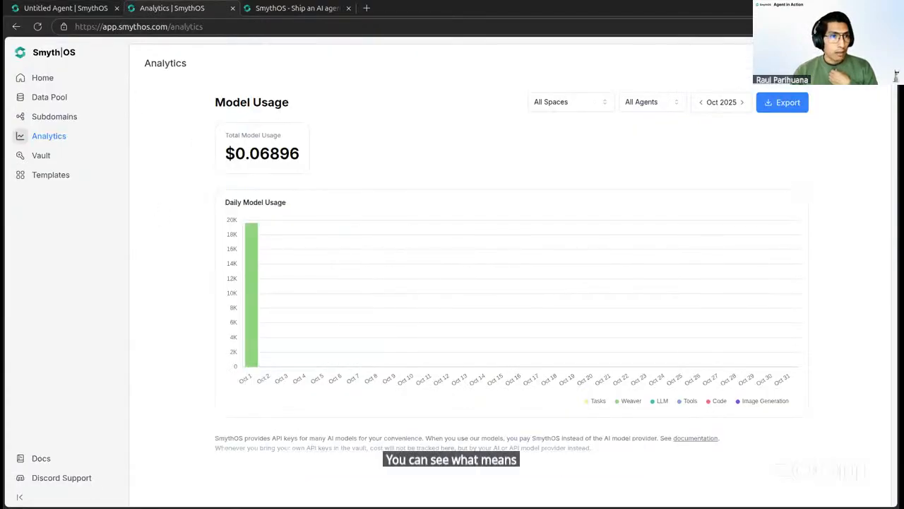
Go back to the agent builder, reply "go ahead" to the proposed Poem Generator plan, and review the conversation.
left_click(76, 8)
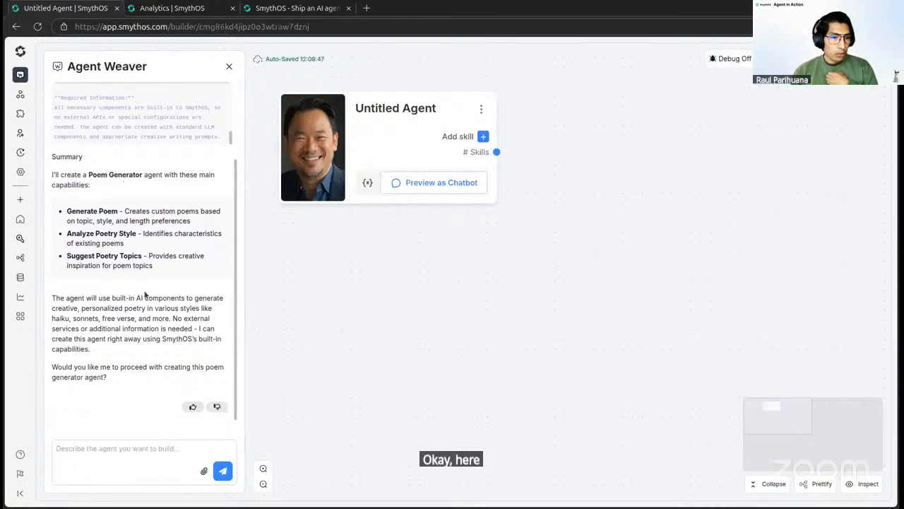
left_click(126, 448)
type("go ahead")
key("Return")
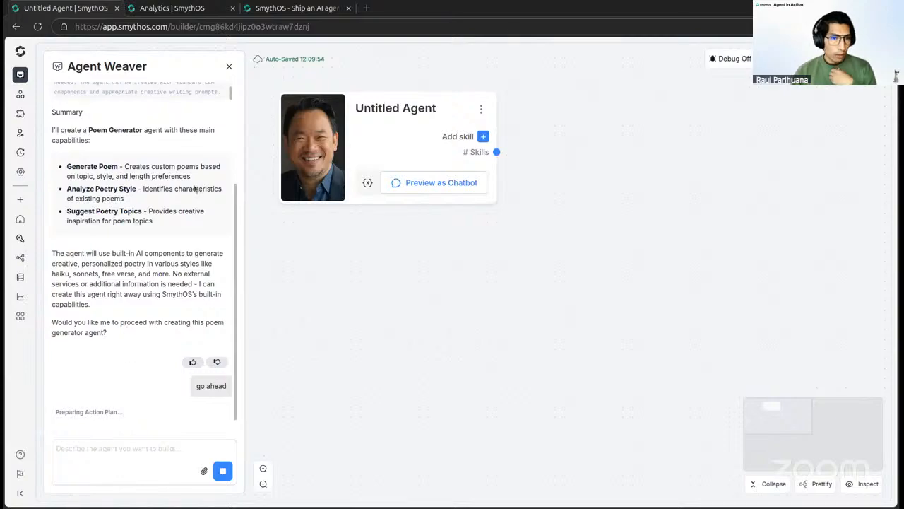
scroll(172, 288, "up", 3)
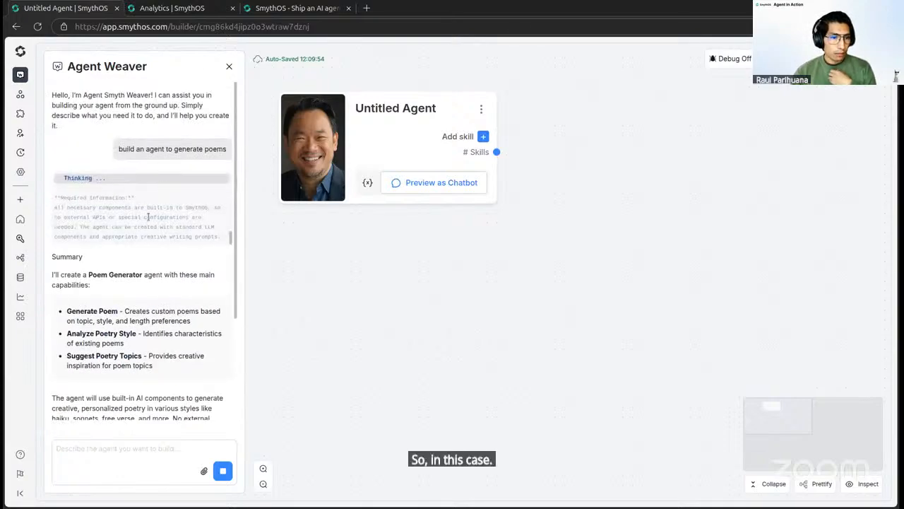
scroll(146, 234, "up", 5)
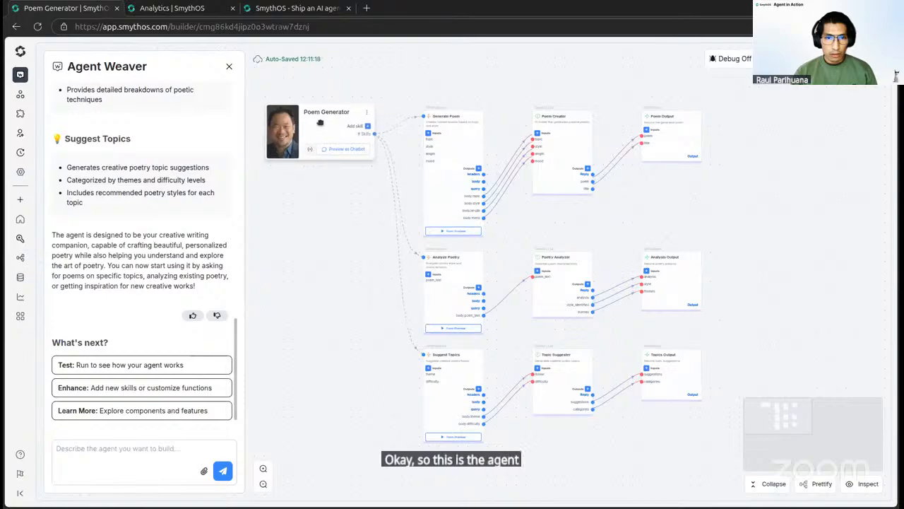
Close the agent settings and the Agent Weaver chat so the whole generated workflow fits on the canvas.
left_click(868, 90)
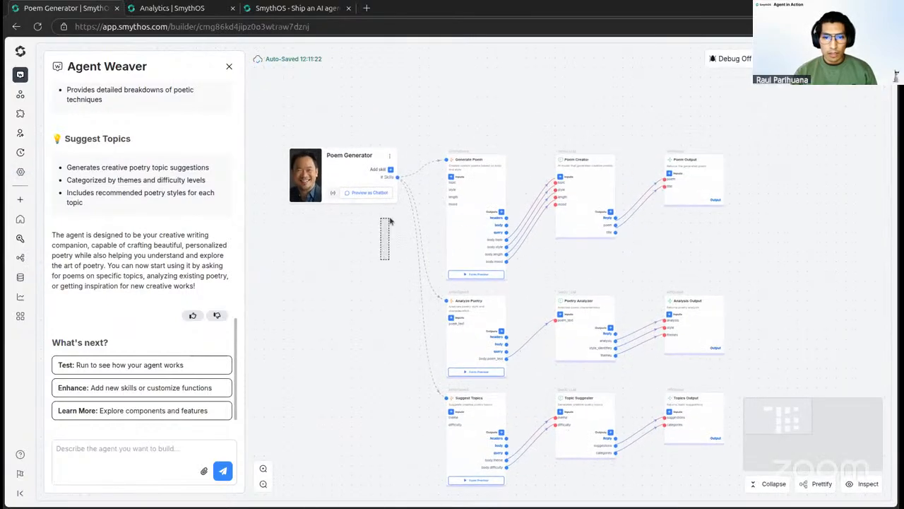
left_click(228, 67)
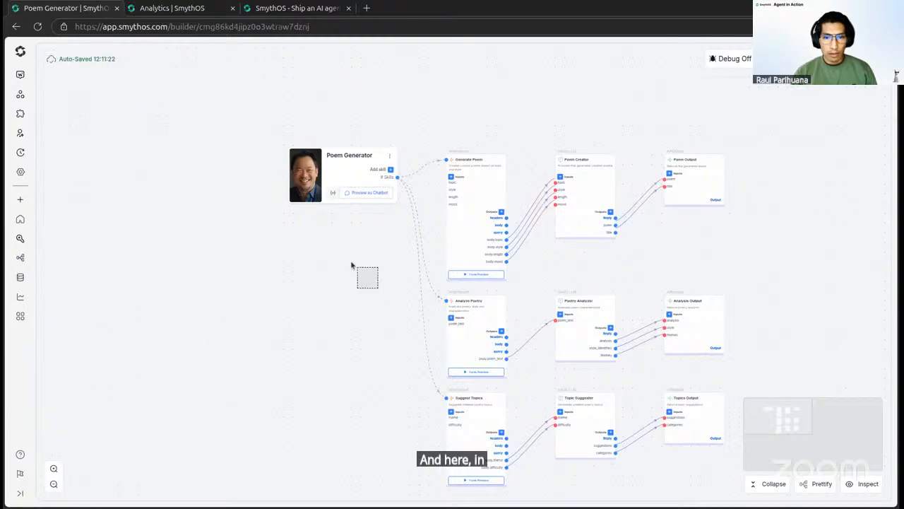
scroll(349, 260, "down", 1)
scroll(353, 265, "down", 1)
scroll(317, 261, "down", 1)
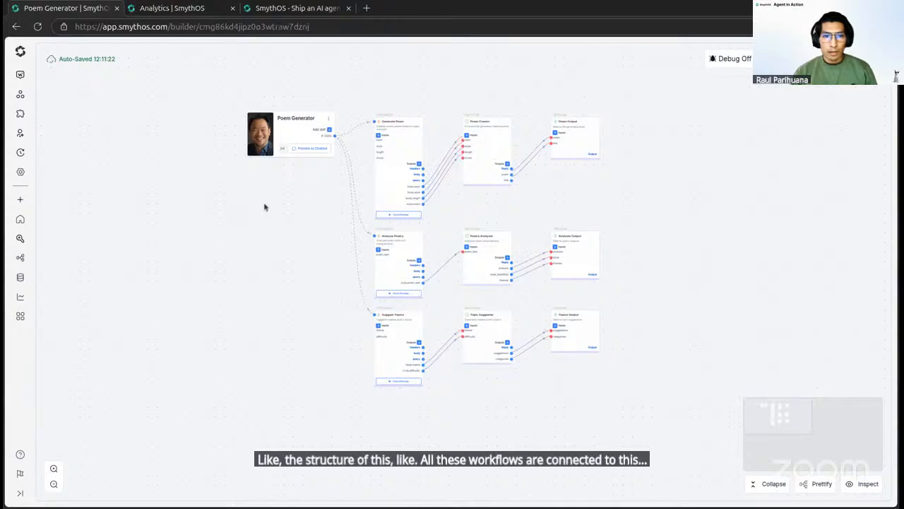
Move the Poem Generator agent card down and away from its three skill workflows, closing the settings it opens.
scroll(264, 207, "up", 1)
left_click_drag(295, 117, 272, 207)
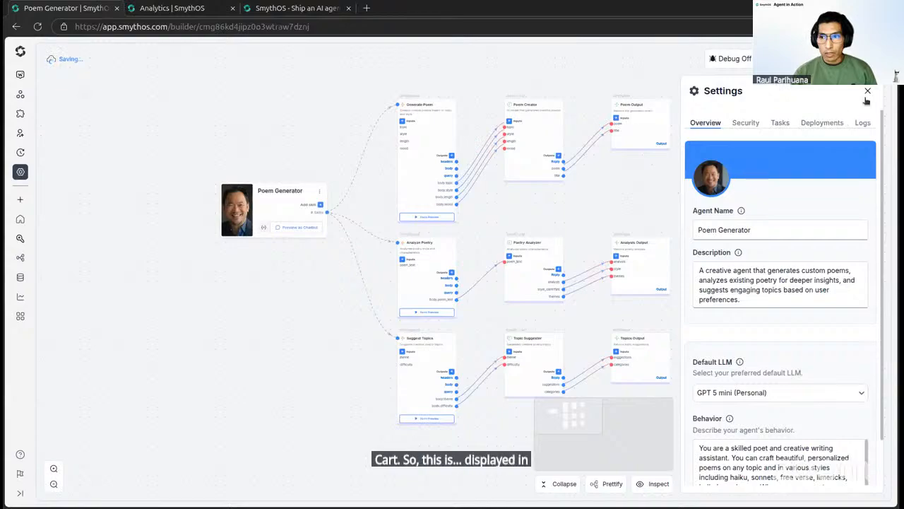
left_click(868, 91)
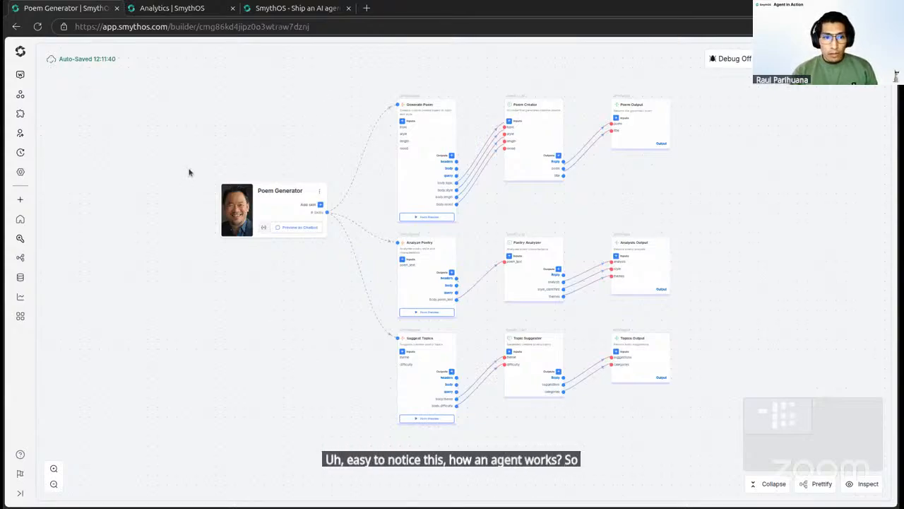
Open the Poem Generator agent's settings and examine its description, default LLM and behavior.
left_click_drag(191, 162, 354, 264)
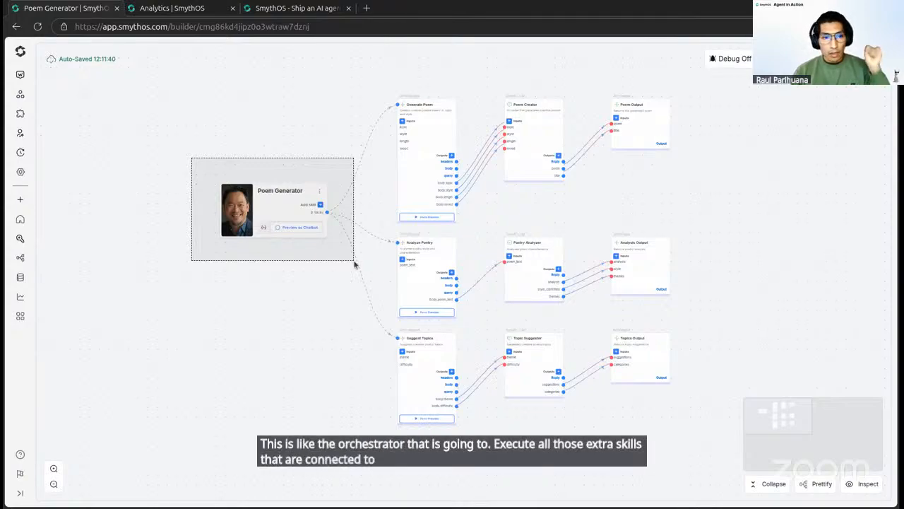
left_click(354, 264)
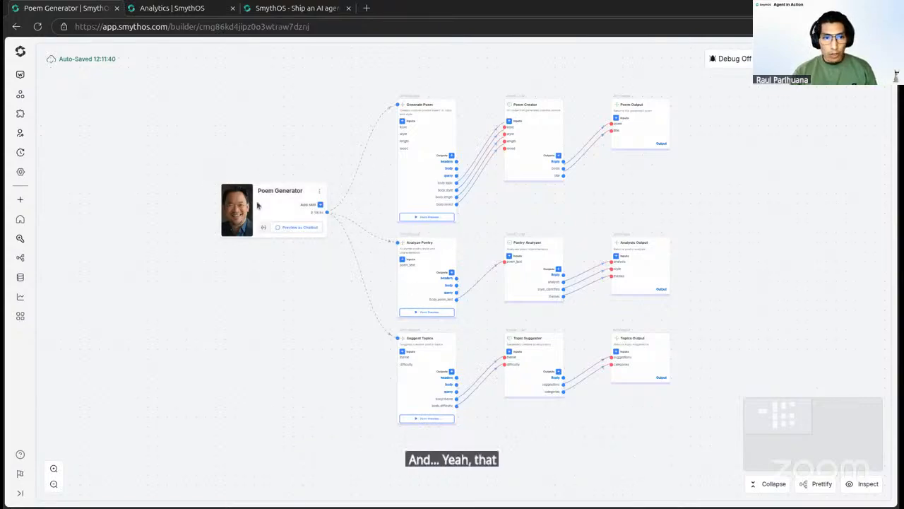
left_click(282, 207)
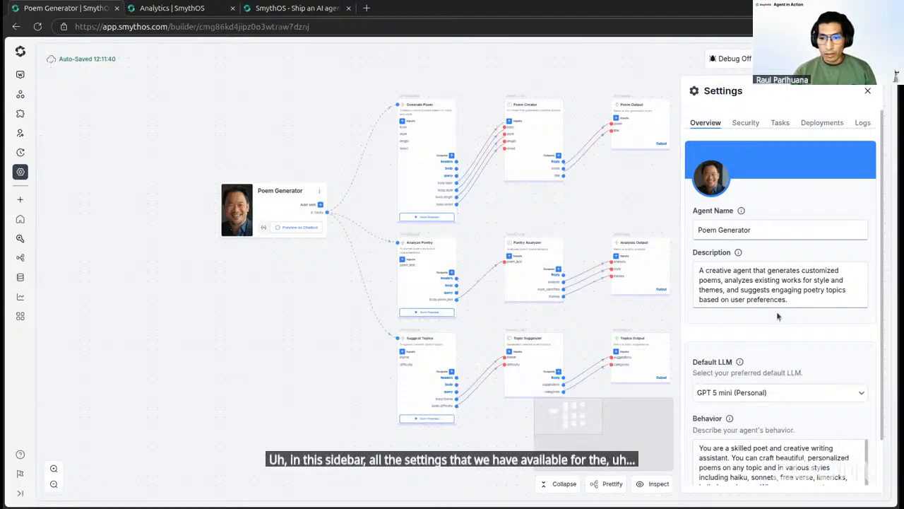
scroll(777, 314, "down", 1)
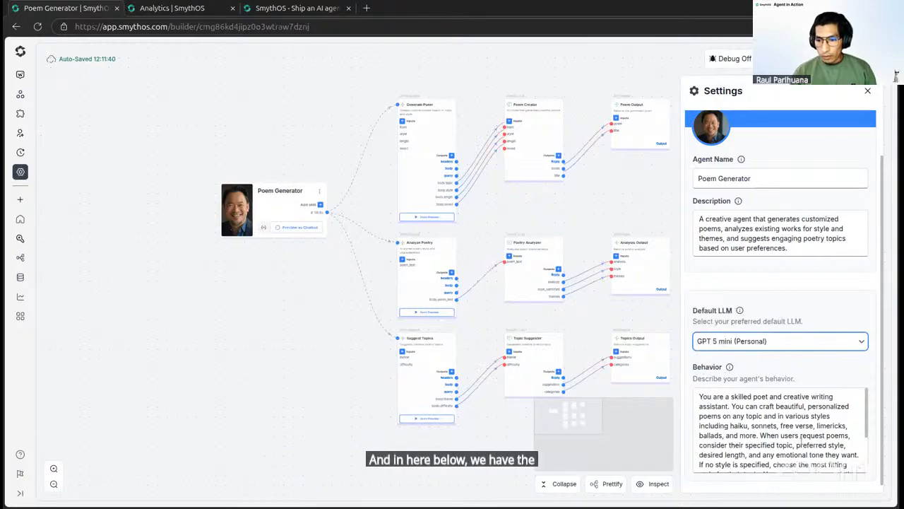
Read the Poem Generator's full behavior description in its enlarged editor, then close it and the agent settings.
left_click(859, 470)
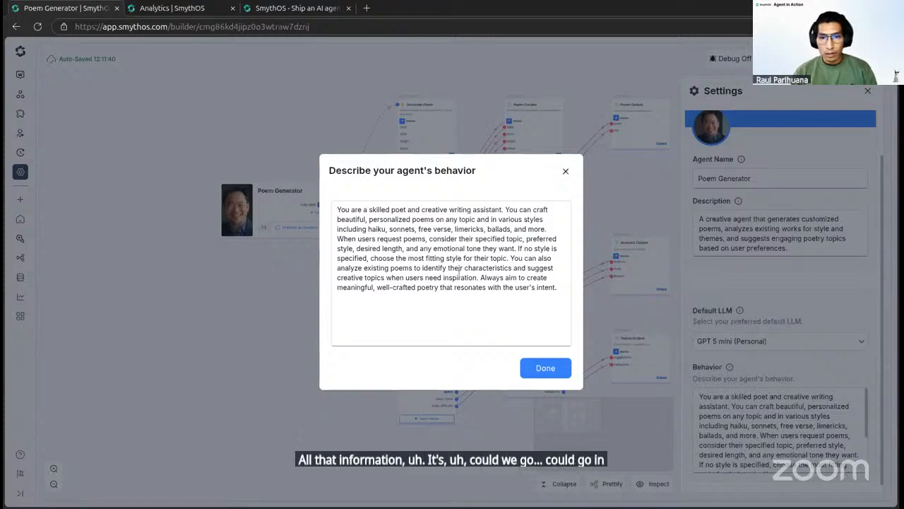
left_click(565, 172)
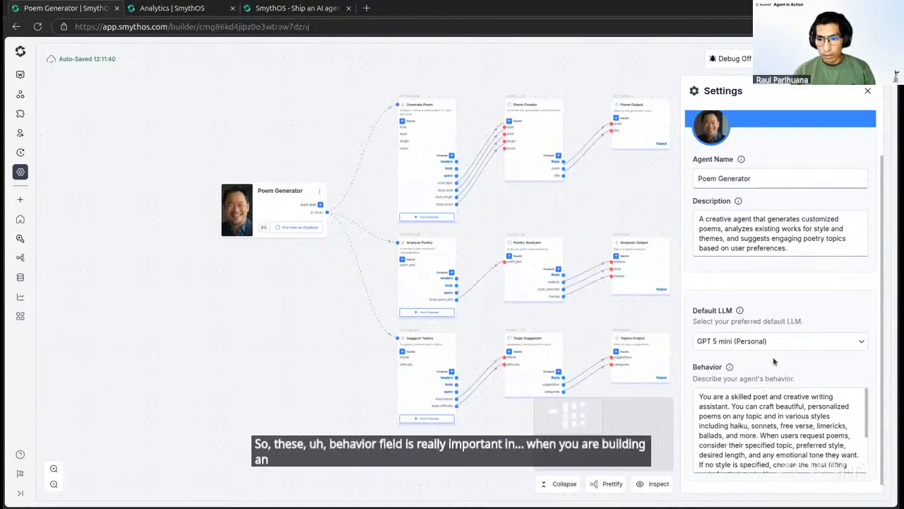
left_click(869, 92)
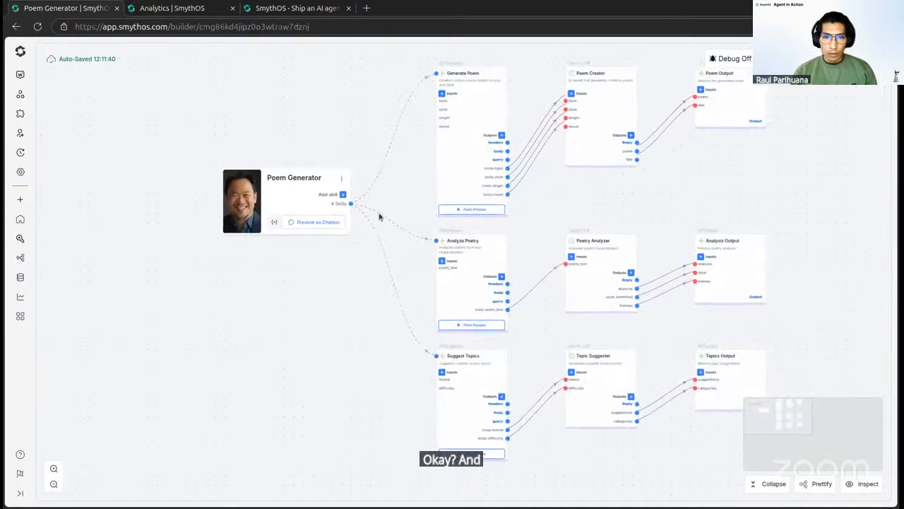
Examine the agent's three skills on the canvas, marking out the Generate Poem, Analyze Poetry and Suggest Topics rows one by one.
left_click_drag(311, 95, 767, 313)
scroll(505, 257, "down", 3)
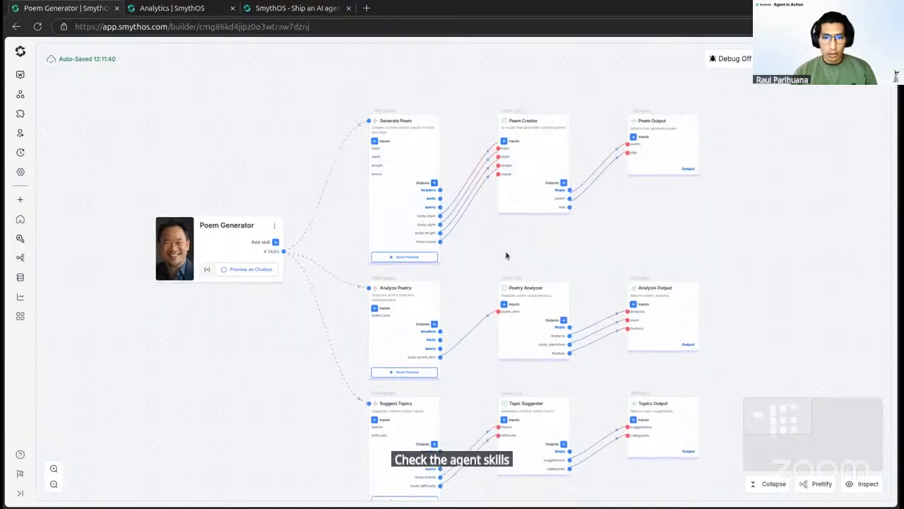
left_click_drag(329, 180, 728, 322)
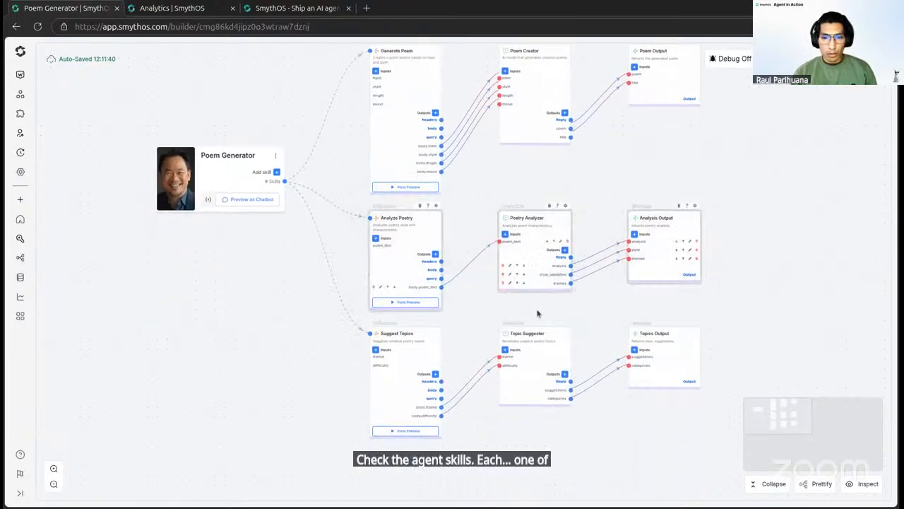
scroll(466, 326, "down", 2)
left_click_drag(323, 222, 673, 382)
left_click_drag(466, 211, 480, 400)
left_click_drag(485, 307, 558, 270)
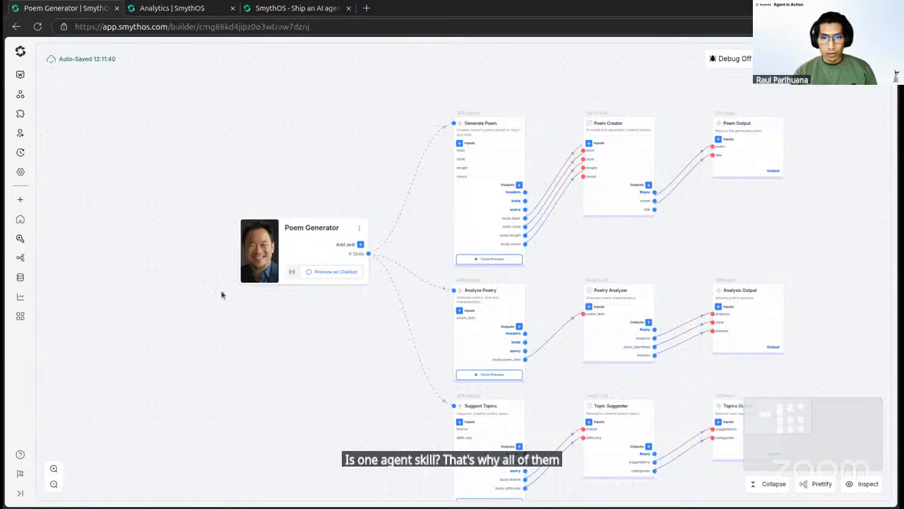
Examine the individual components of each skill workflow and the lines connecting them, from Generate Poem through Poem Creator to Poem Output.
left_click_drag(378, 381, 315, 332)
left_click_drag(499, 216, 467, 267)
left_click_drag(334, 111, 457, 288)
left_click_drag(463, 106, 594, 258)
left_click_drag(592, 124, 699, 221)
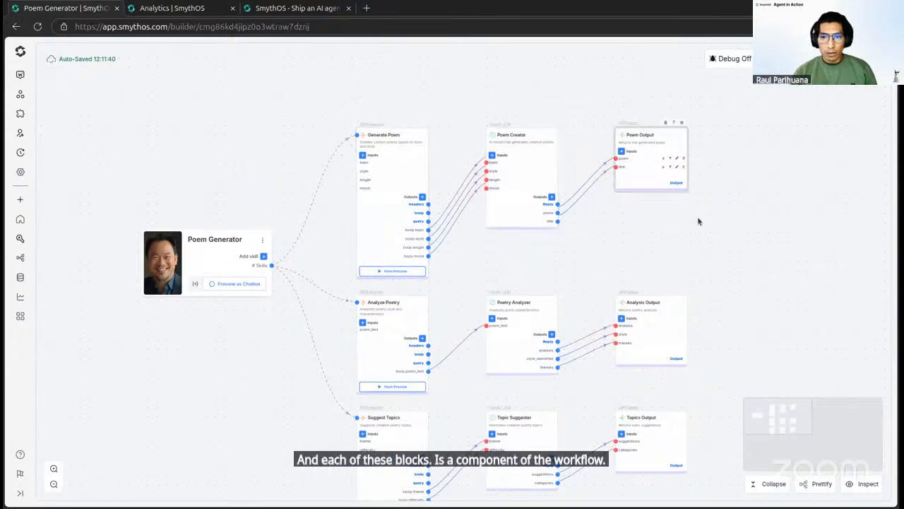
left_click_drag(573, 280, 580, 170)
left_click_drag(331, 182, 459, 311)
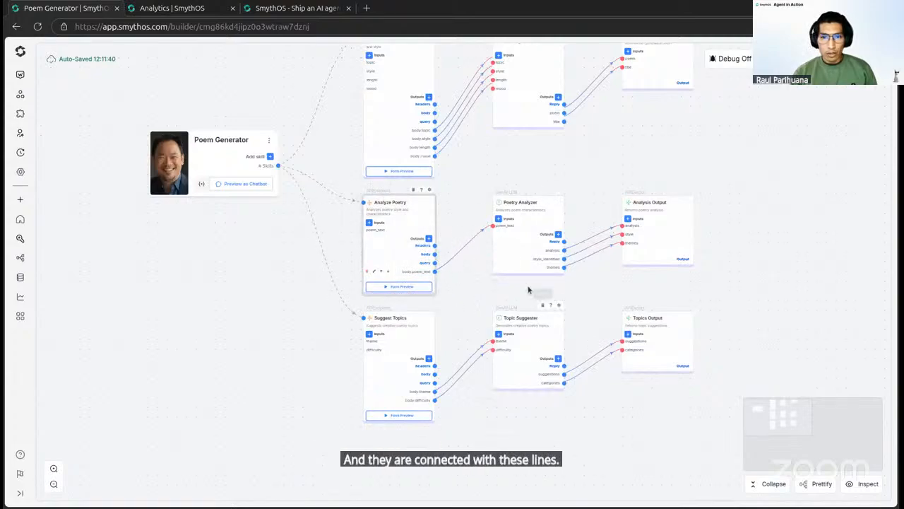
left_click_drag(482, 161, 491, 289)
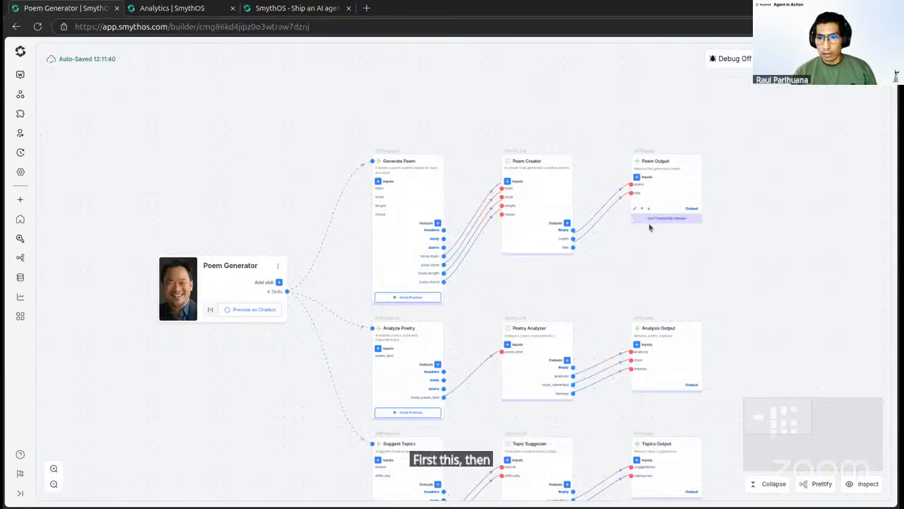
left_click_drag(601, 273, 558, 99)
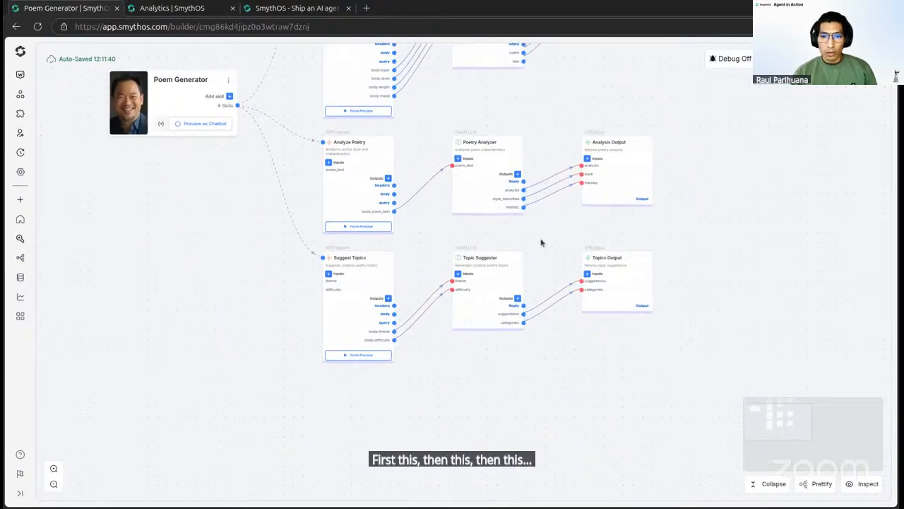
scroll(596, 289, "down", 5)
left_click_drag(471, 264, 453, 236)
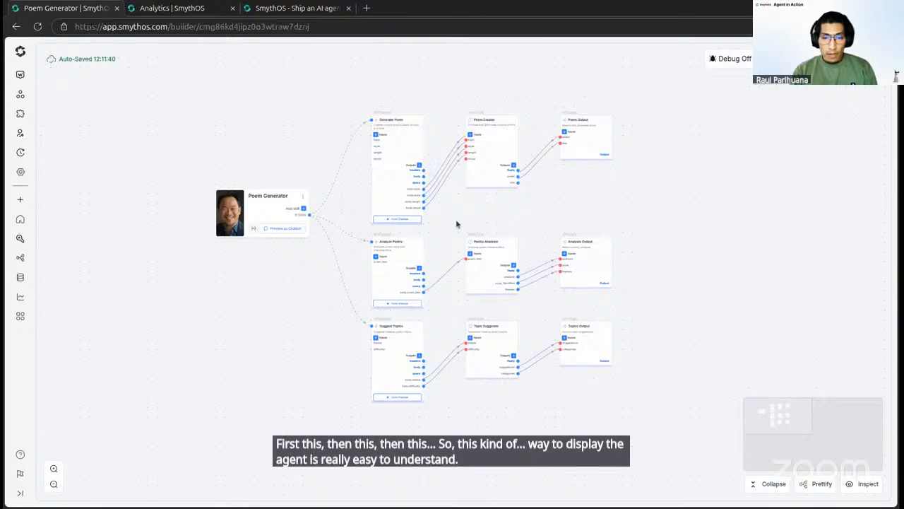
Check the daily model usage in Analytics, then return to the workflow and single out the Generate Poem component as one task.
left_click(176, 9)
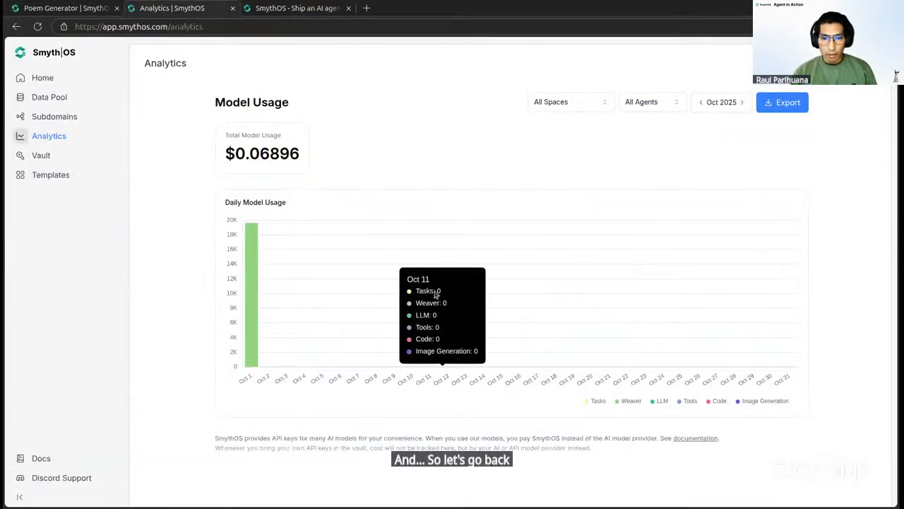
left_click(65, 9)
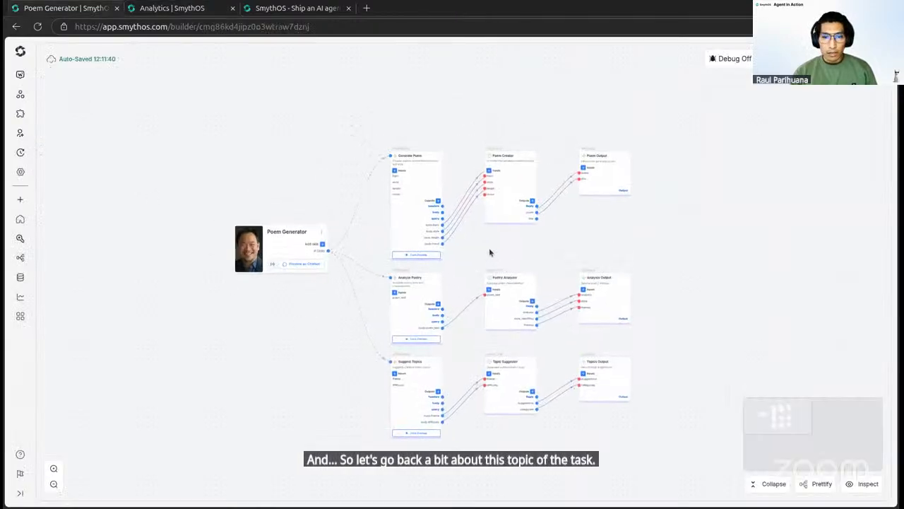
scroll(490, 252, "up", 3)
left_click_drag(495, 287, 500, 295)
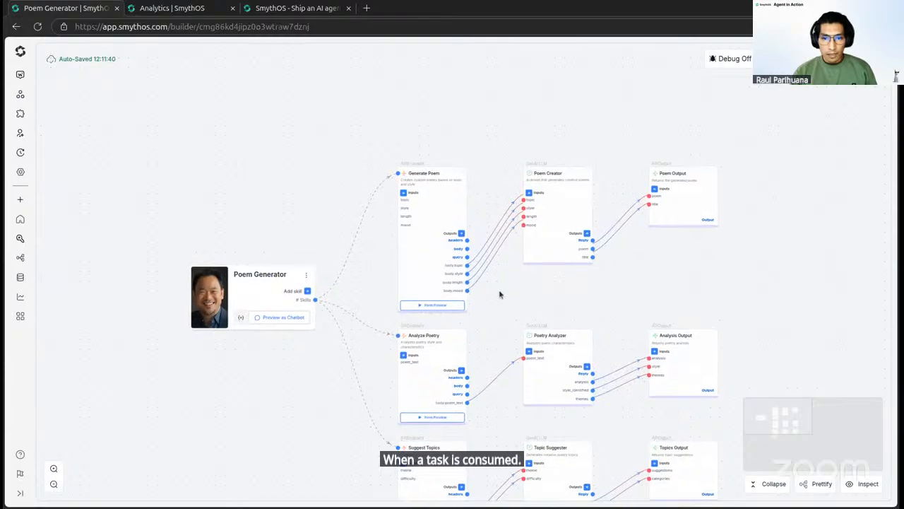
scroll(500, 295, "up", 3)
left_click_drag(321, 97, 512, 330)
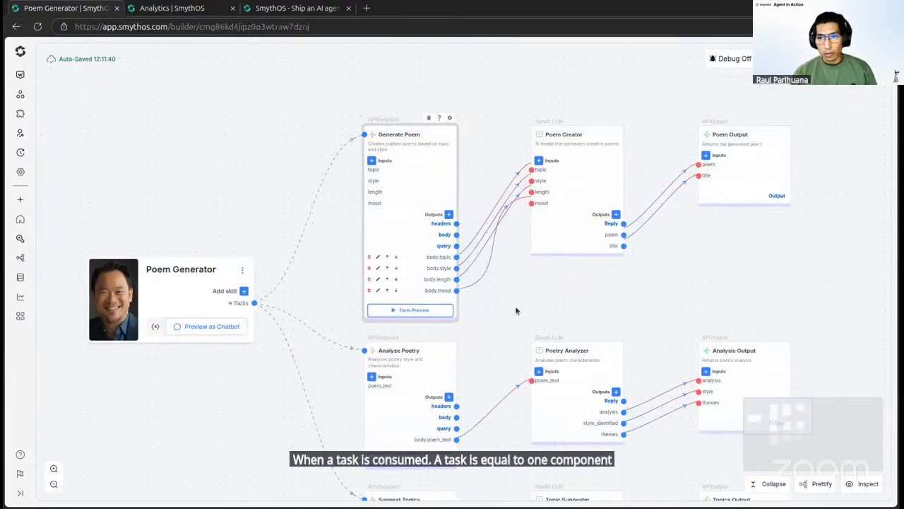
left_click(300, 137)
left_click_drag(304, 106, 506, 314)
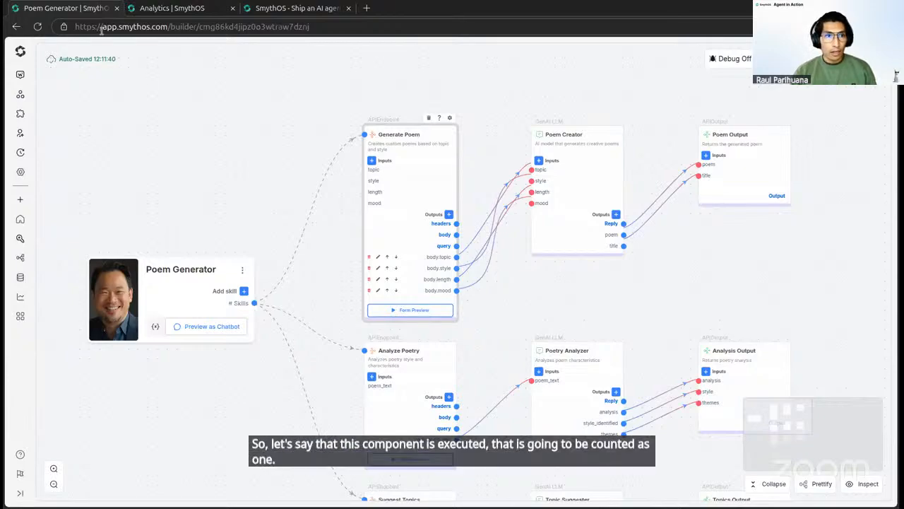
Review the daily usage breakdown in Analytics and the SmythOS Docs home page, then return to the Poem Generator workflow.
left_click(175, 8)
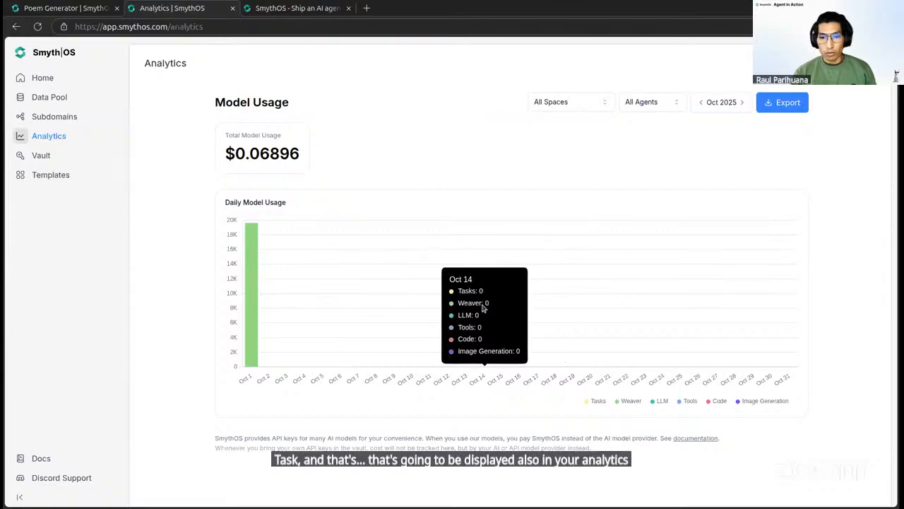
left_click(87, 8)
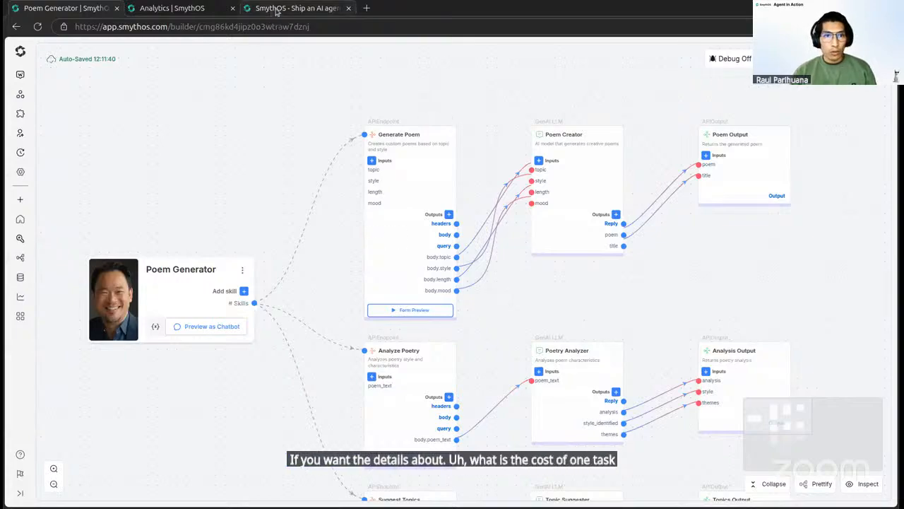
left_click(297, 8)
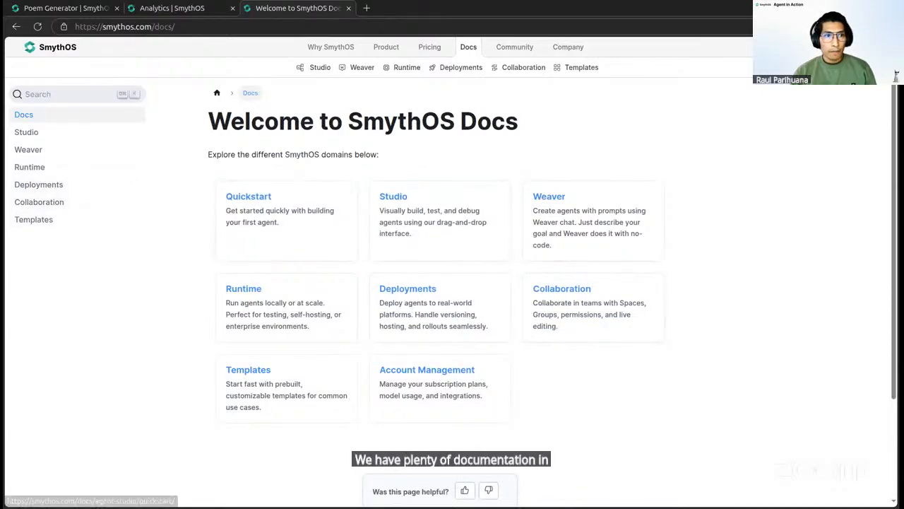
left_click(71, 8)
Examine the Poem Creator component up close, then review the complete three-skill workflow on the canvas.
left_click_drag(540, 296, 496, 289)
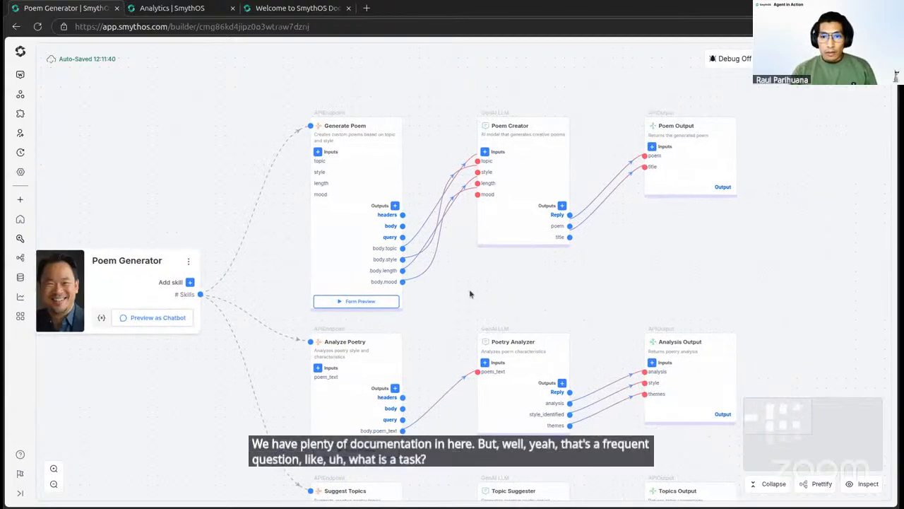
left_click_drag(474, 294, 407, 308)
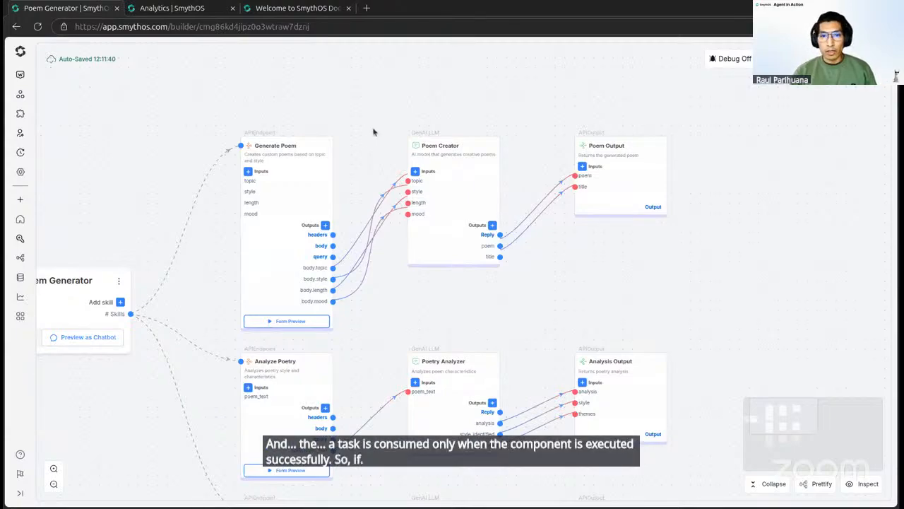
left_click_drag(379, 115, 532, 314)
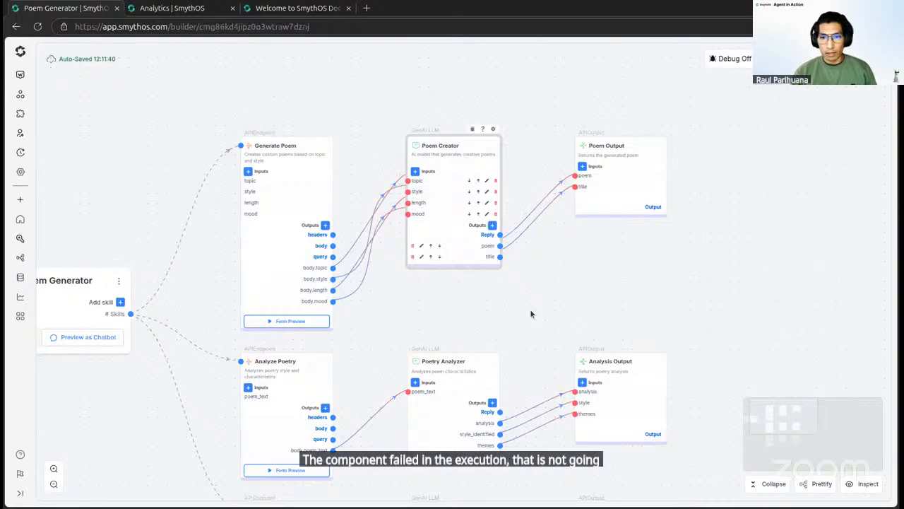
left_click(521, 314)
scroll(517, 309, "down", 3)
left_click_drag(517, 308, 501, 218)
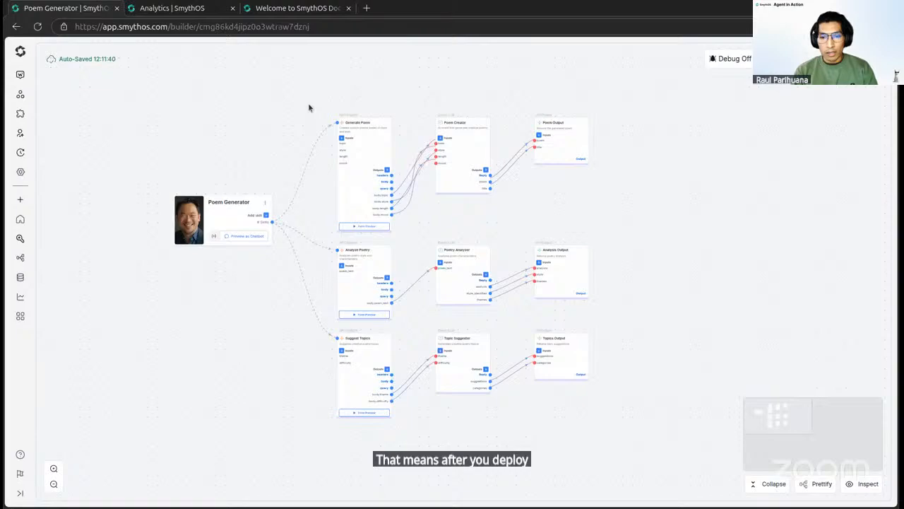
left_click_drag(431, 220, 436, 200)
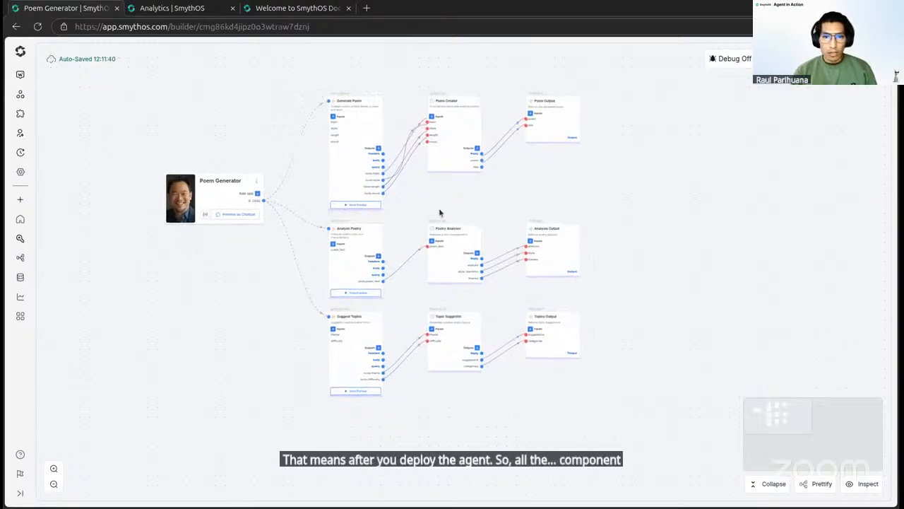
left_click_drag(414, 200, 402, 171)
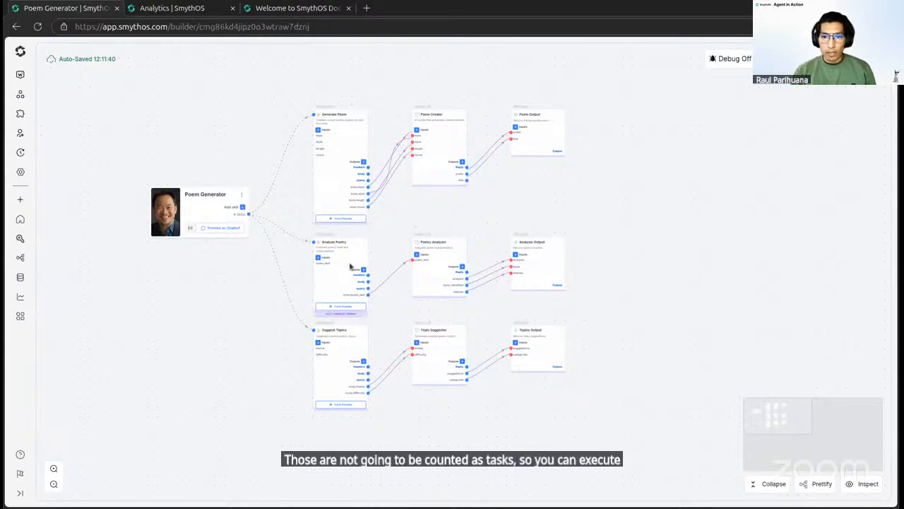
left_click_drag(438, 222, 467, 212)
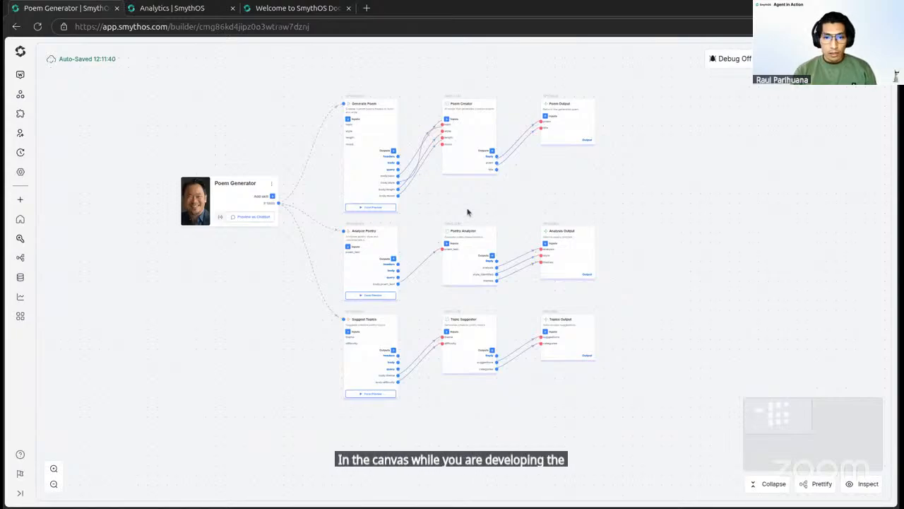
Check the LLM usage category in Analytics and open the Vault page from the agent builder in a separate browser tab.
left_click(161, 11)
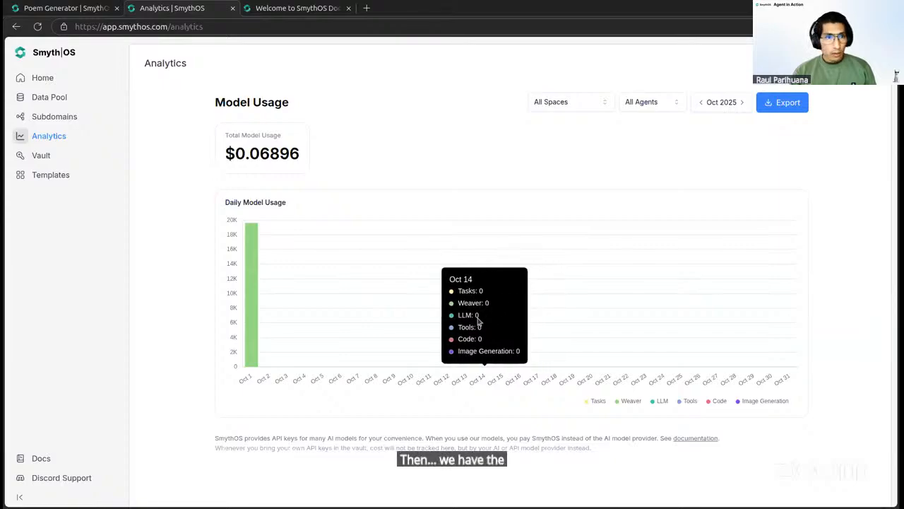
left_click(66, 8)
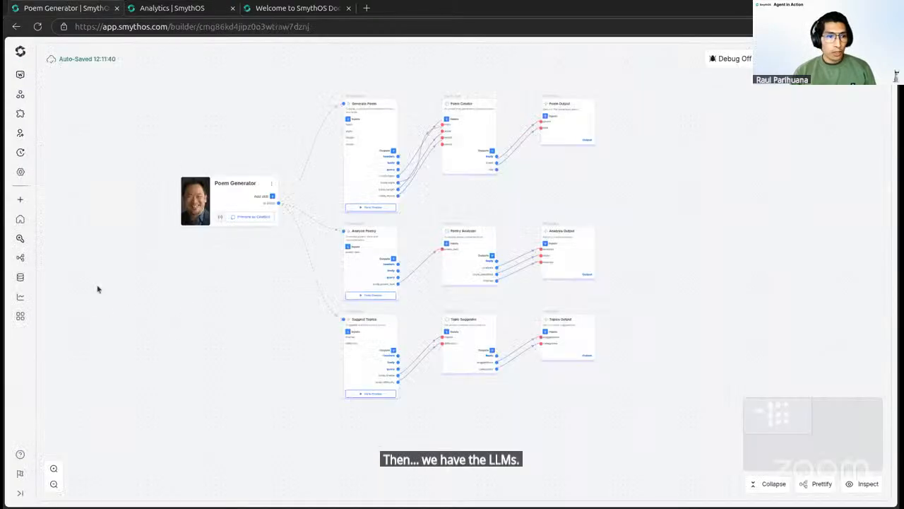
middle_click(20, 240)
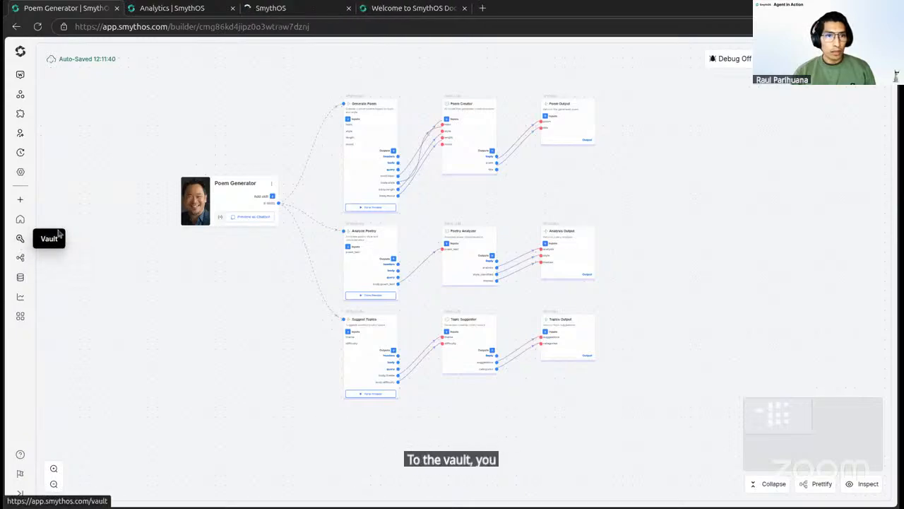
left_click(192, 10)
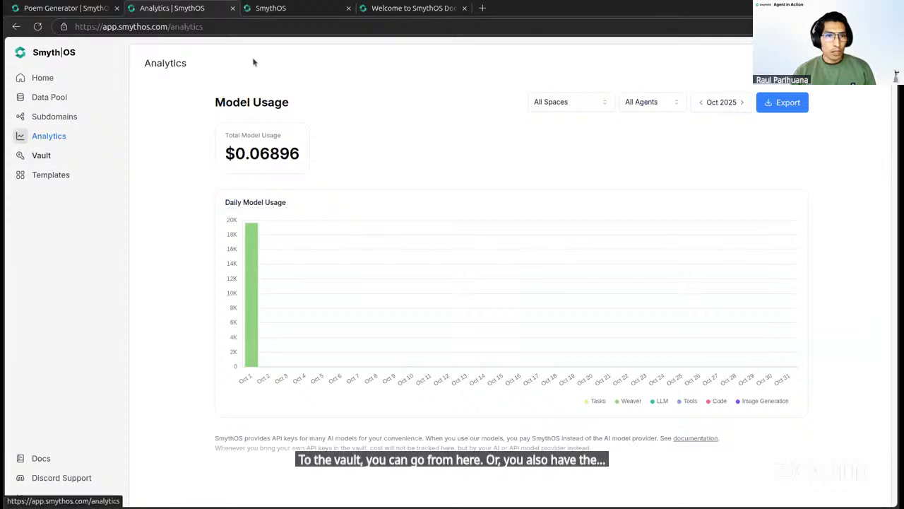
left_click(297, 12)
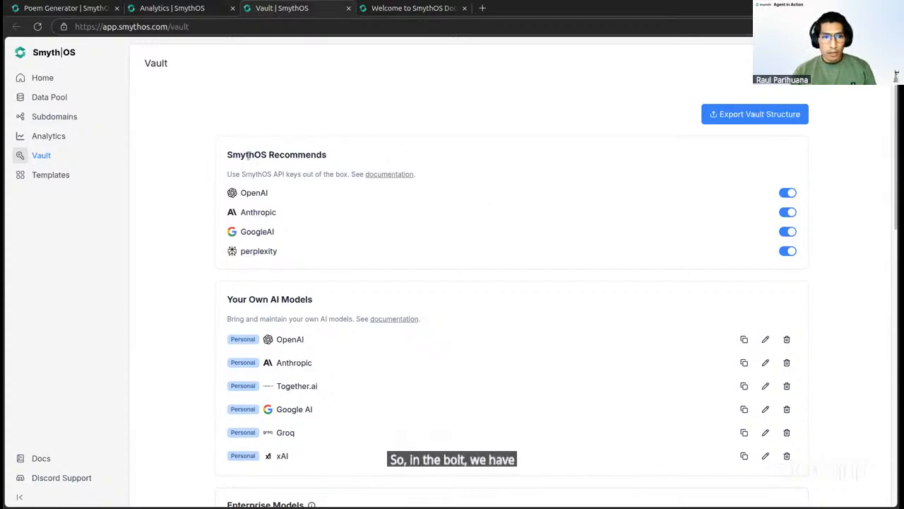
Examine the Vault's SmythOS Recommends models and check how their usage is tracked in Analytics, then return to the Vault.
left_click_drag(242, 157, 293, 157)
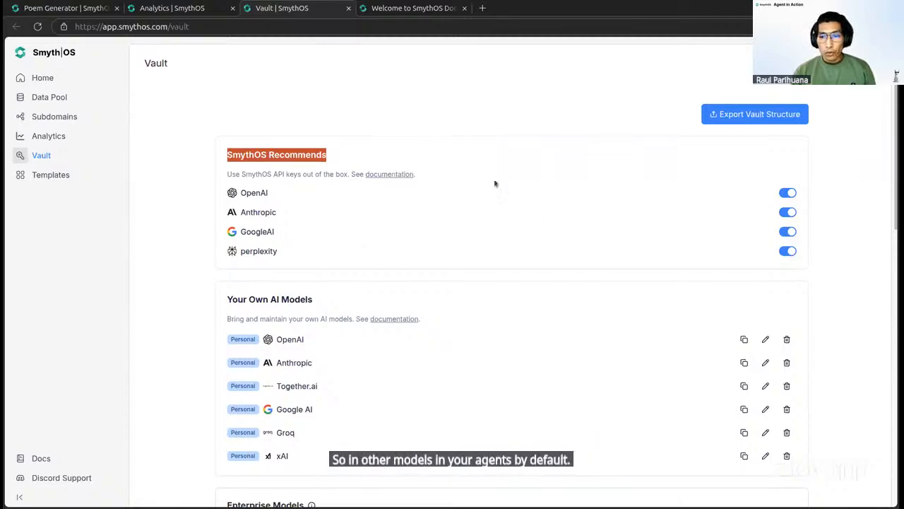
left_click(277, 144)
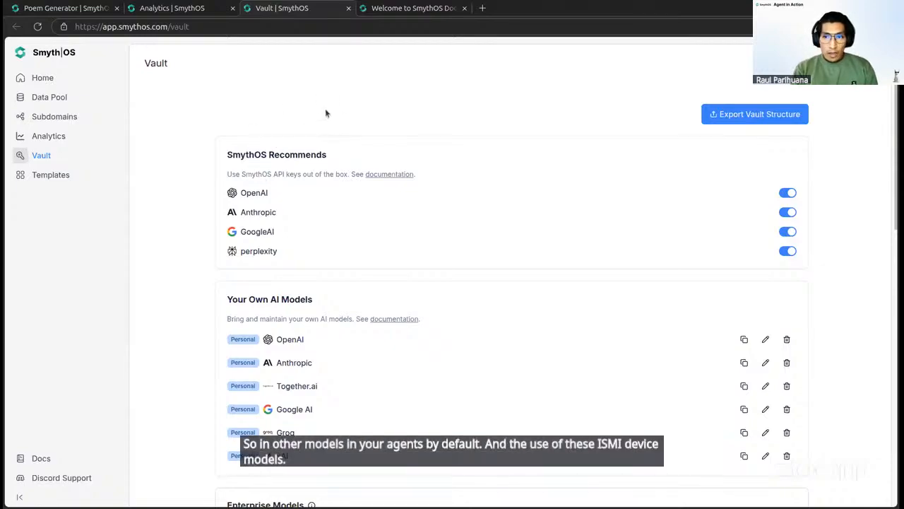
left_click(185, 9)
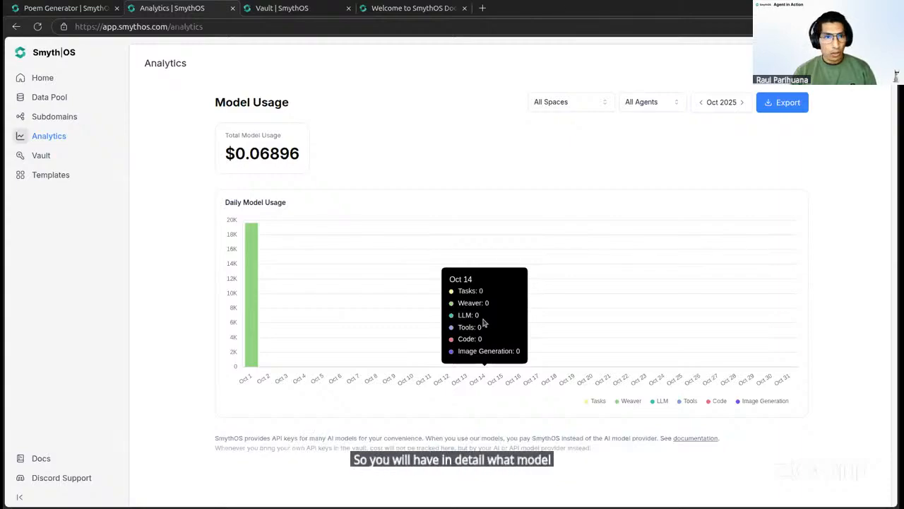
left_click(278, 11)
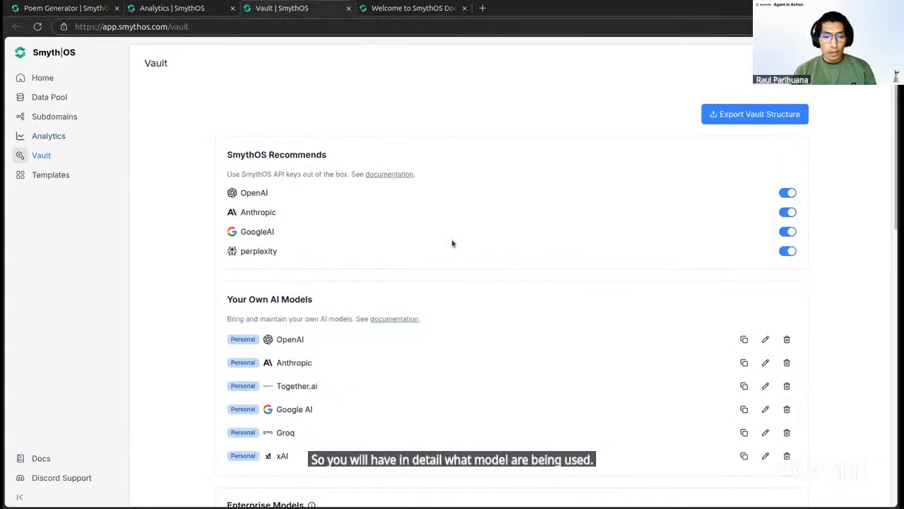
Examine the Vault's Your Own AI Models list against the SmythOS Recommends models, and look over the Enterprise Models section.
scroll(452, 247, "down", 3)
scroll(414, 232, "up", 1)
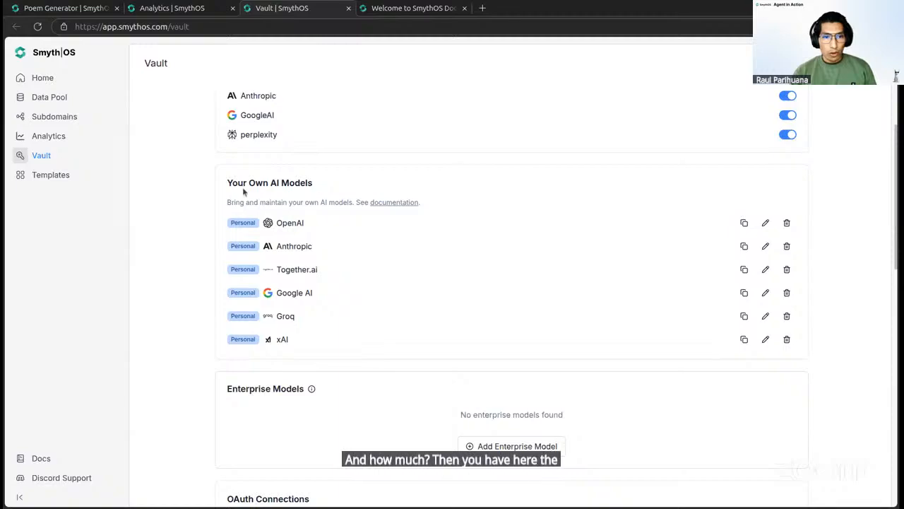
scroll(414, 195, "up", 2)
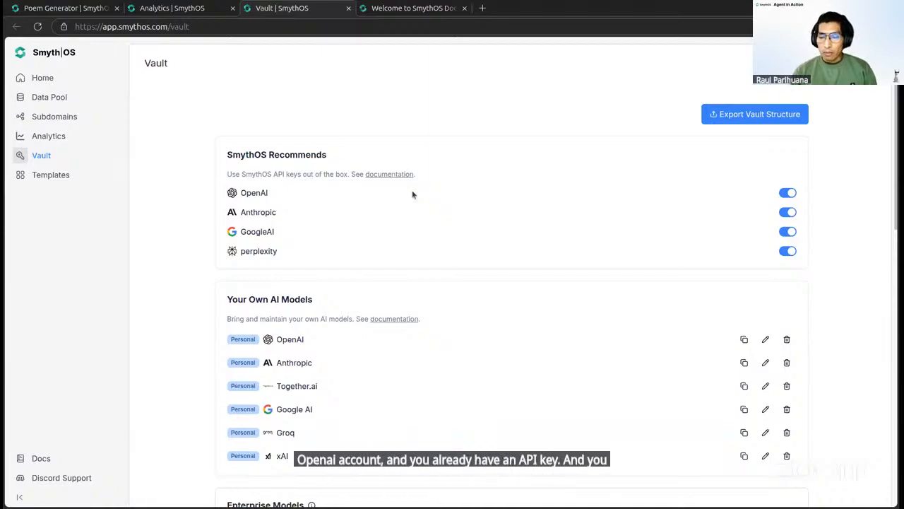
scroll(413, 194, "down", 3)
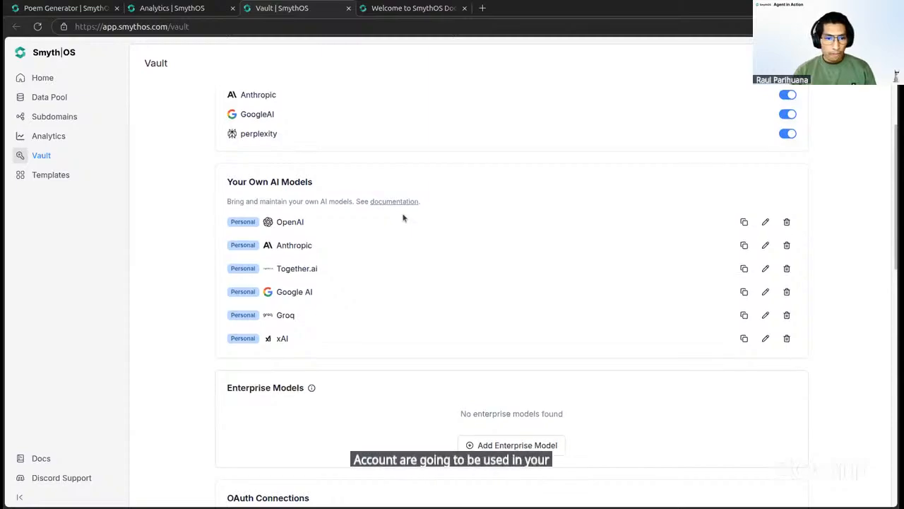
scroll(402, 216, "down", 3)
scroll(279, 235, "up", 3)
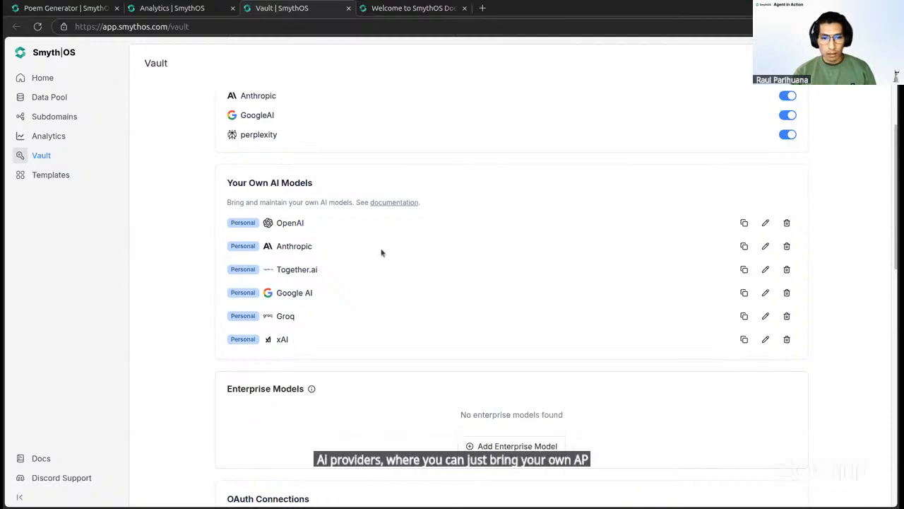
scroll(382, 253, "down", 5)
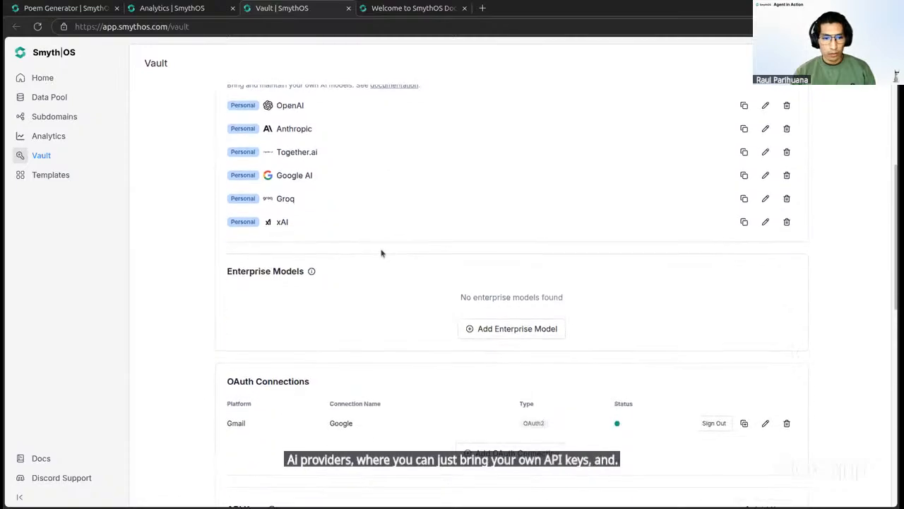
scroll(381, 253, "down", 2)
scroll(381, 253, "up", 3)
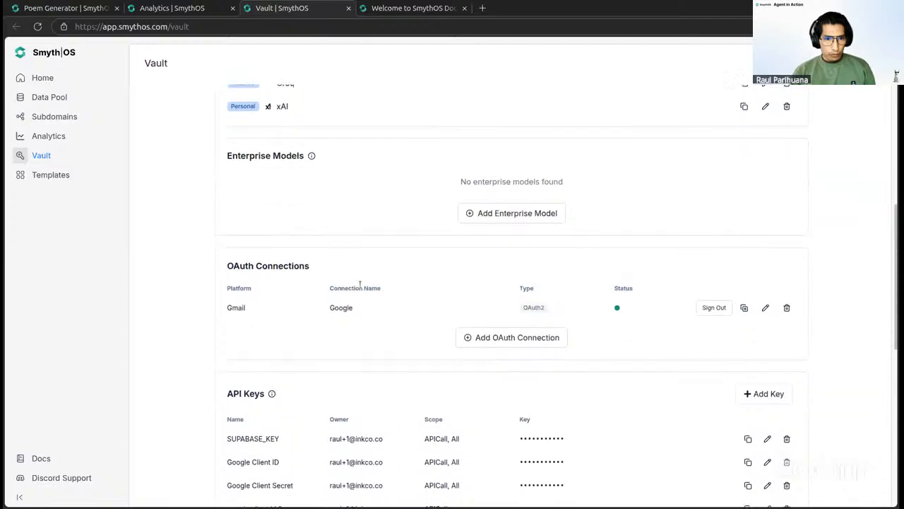
Inspect the Vault's OAuth Connections section and the new-connection form with Google as the auth service, then close the form without adding a connection.
triple_click(243, 266)
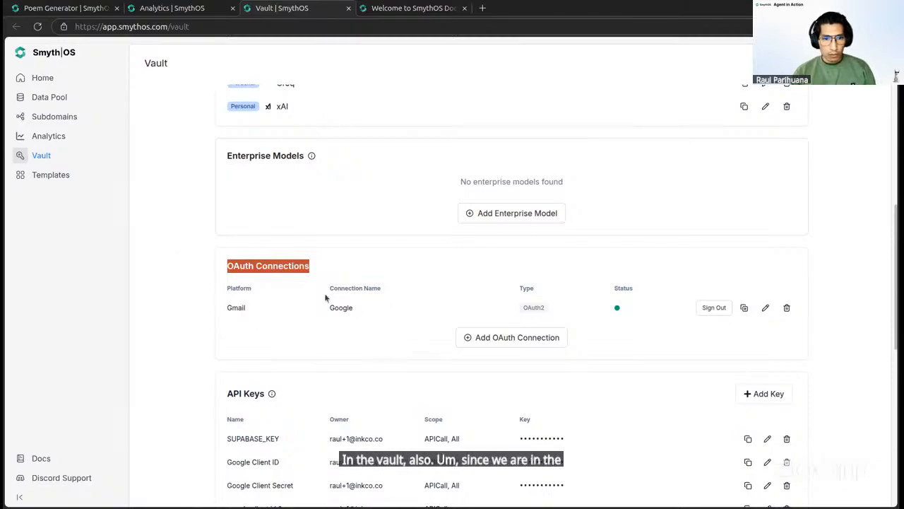
left_click(341, 267)
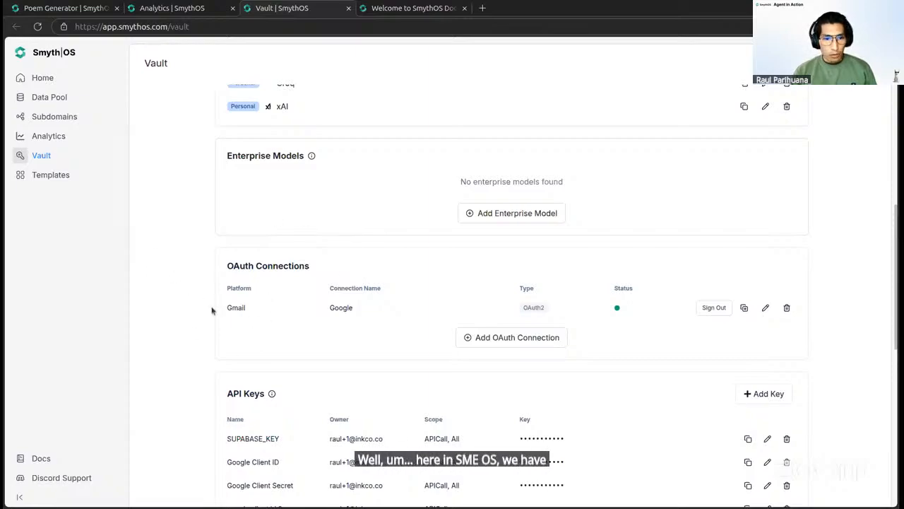
left_click(515, 338)
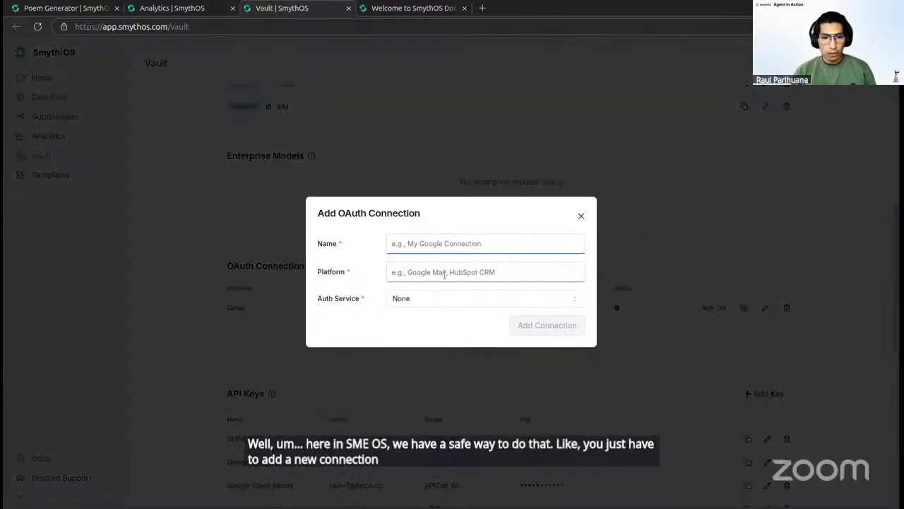
left_click(452, 299)
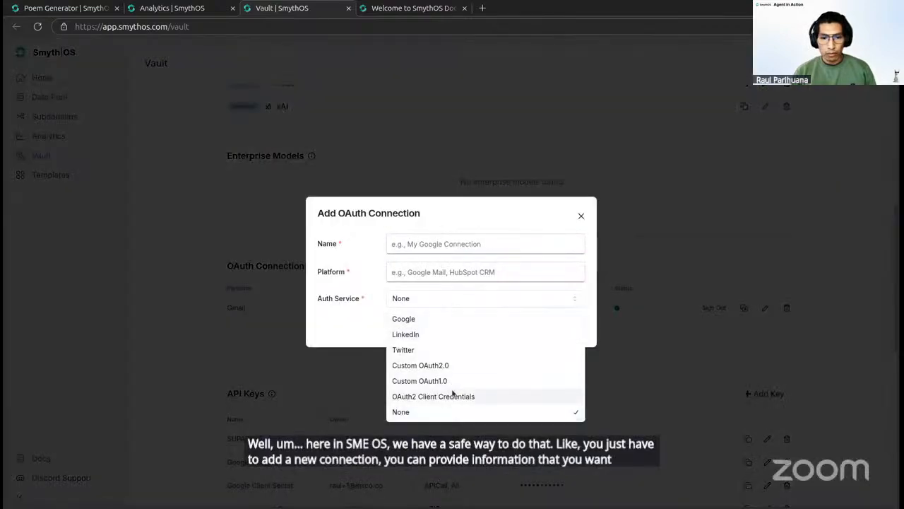
left_click(465, 322)
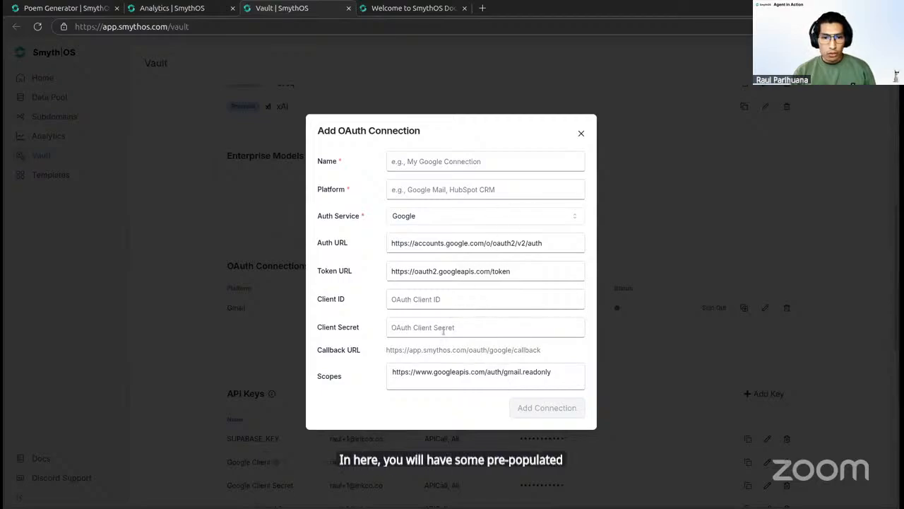
left_click(433, 300)
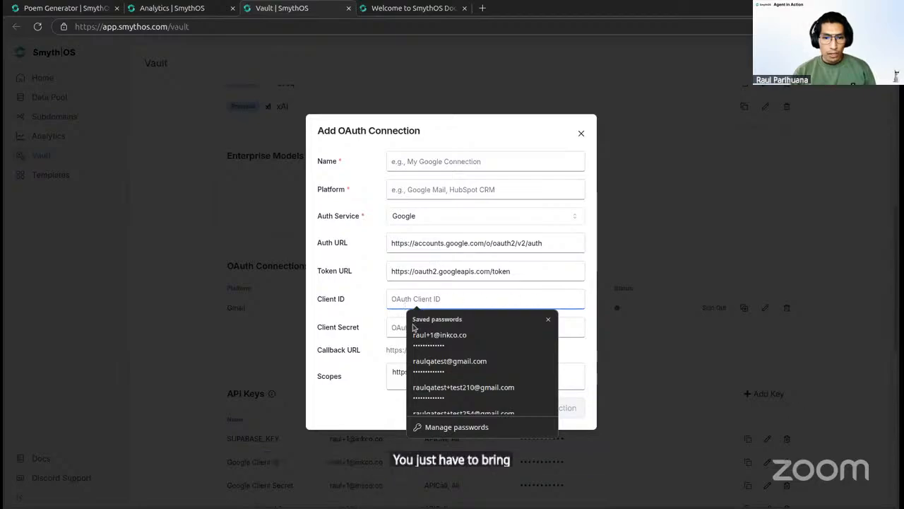
left_click(400, 327)
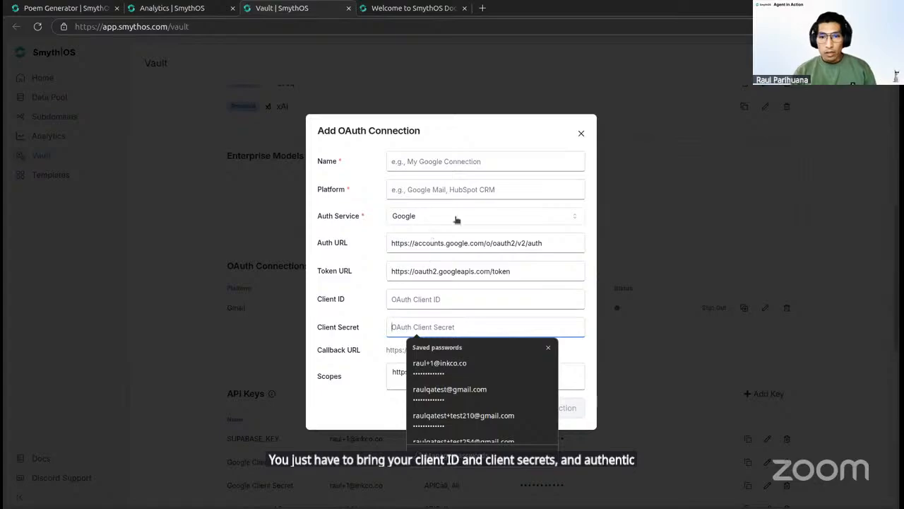
left_click(581, 133)
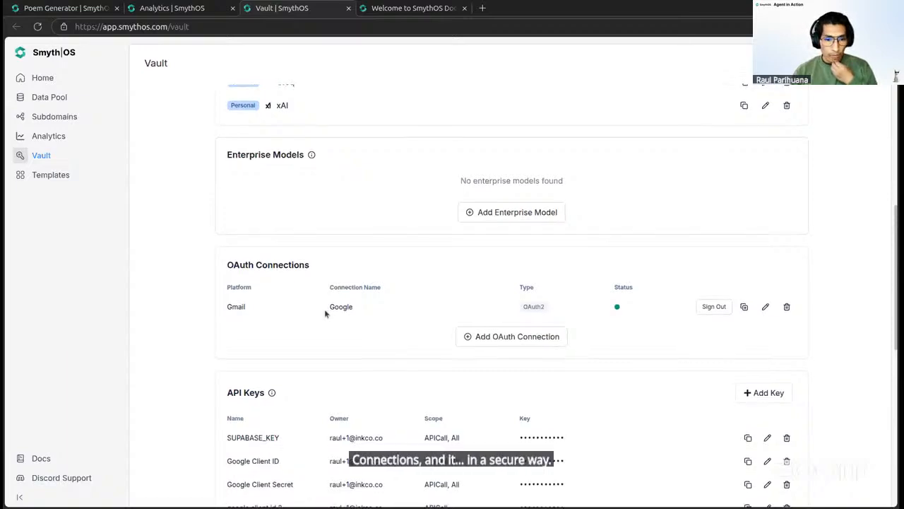
Review the list of stored entries in the Vault's API Keys section.
scroll(325, 312, "down", 5)
scroll(325, 313, "down", 2)
scroll(325, 313, "up", 5)
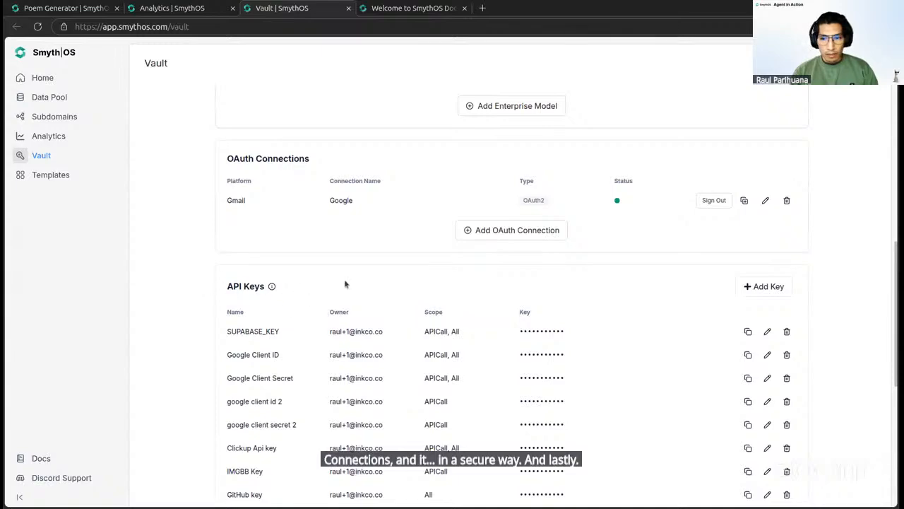
scroll(544, 322, "up", 1)
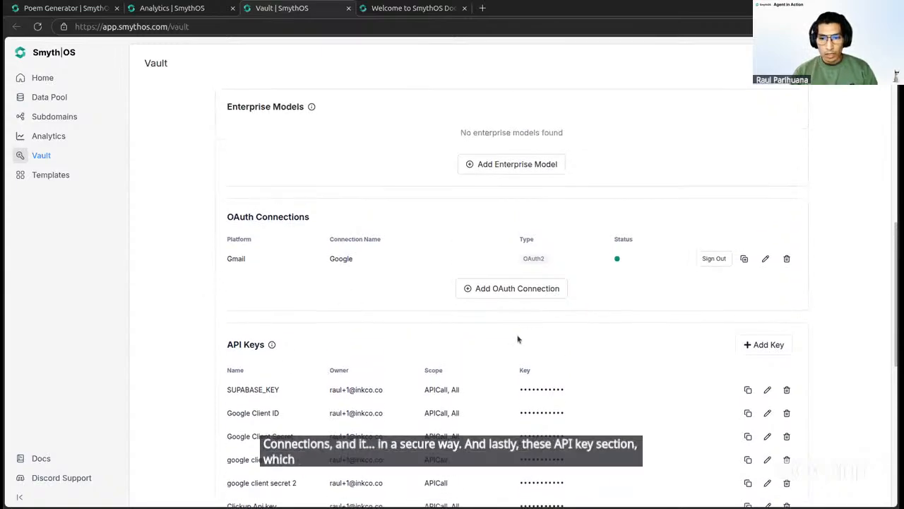
scroll(517, 340, "down", 1)
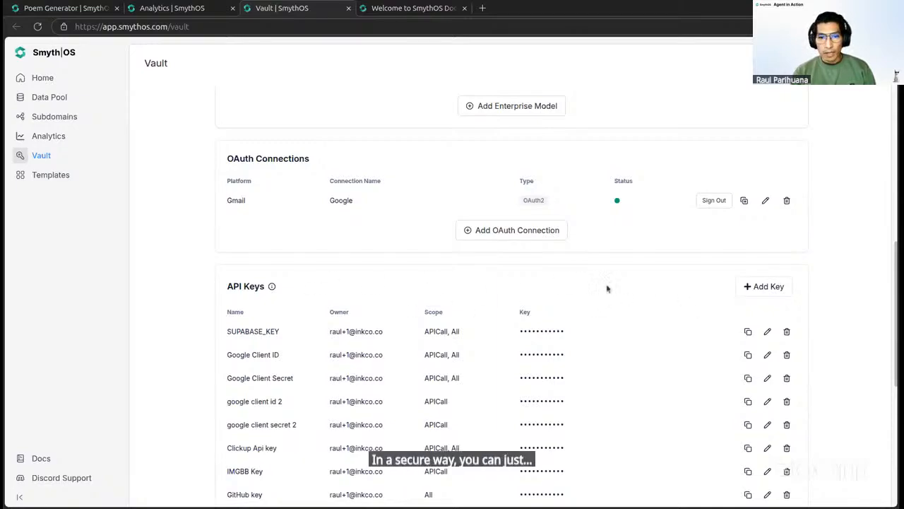
scroll(476, 290, "up", 1)
scroll(477, 289, "down", 2)
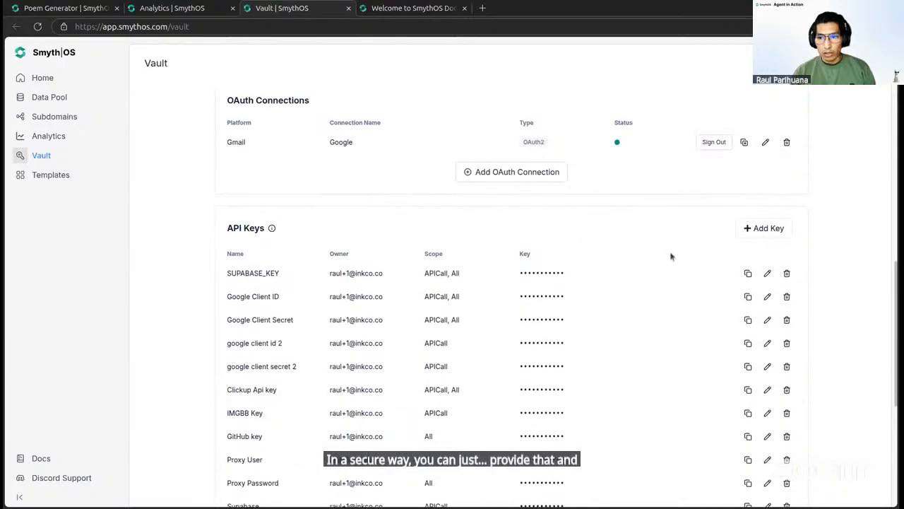
Inspect the name, key and scope fields for adding an API key, close the form unsaved and return to the SmythOS Recommends section.
left_click(764, 228)
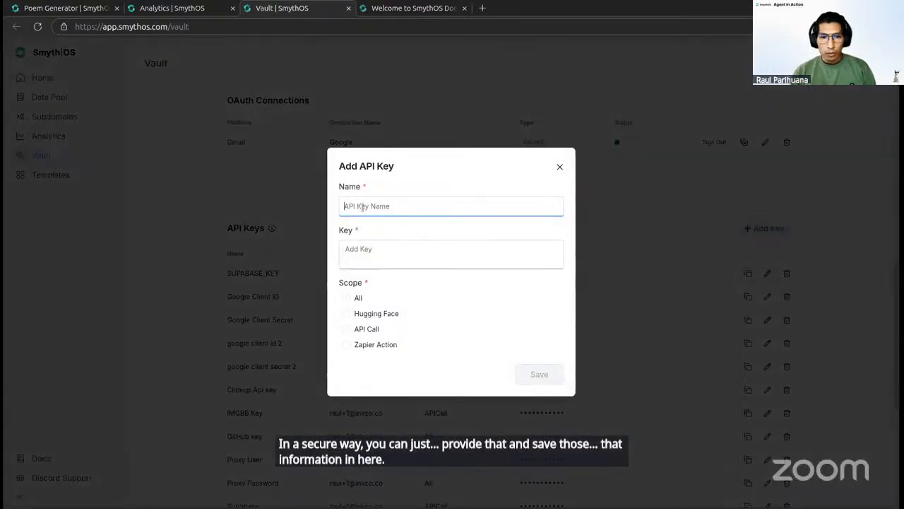
left_click(403, 253)
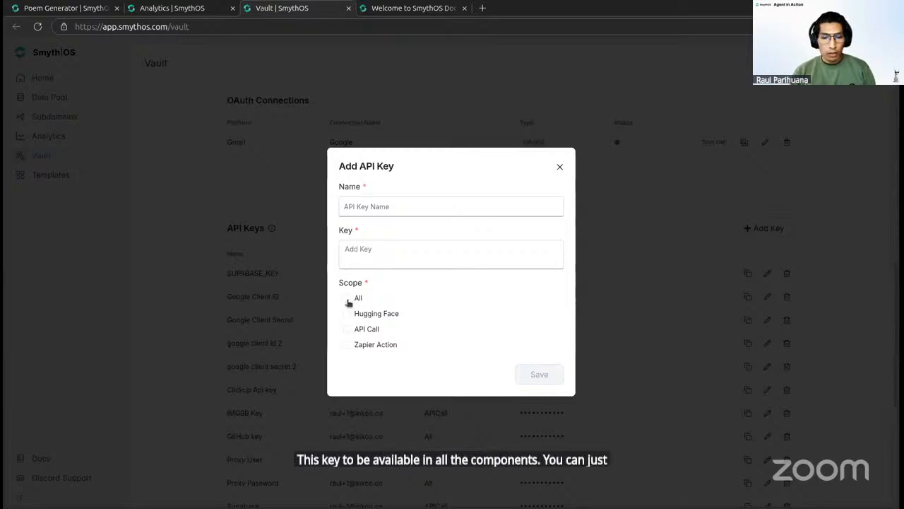
left_click(561, 167)
scroll(503, 212, "down", 4)
scroll(503, 212, "up", 10)
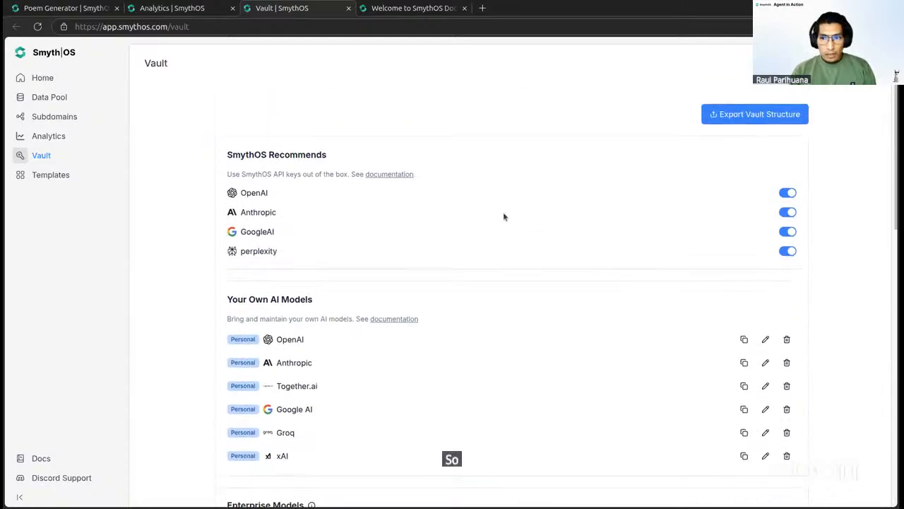
Check the Model Usage chart in Analytics, then examine the Tools section of the component library in the Poem Generator builder.
left_click(188, 10)
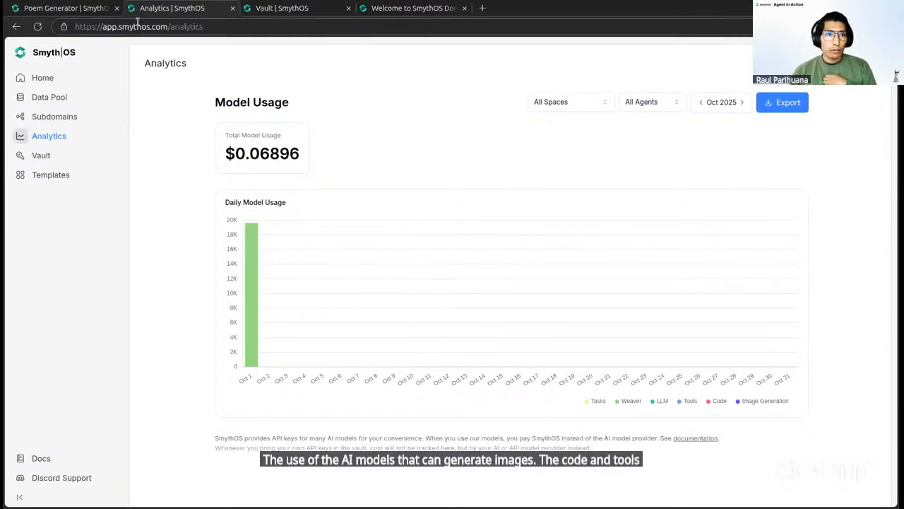
left_click(77, 10)
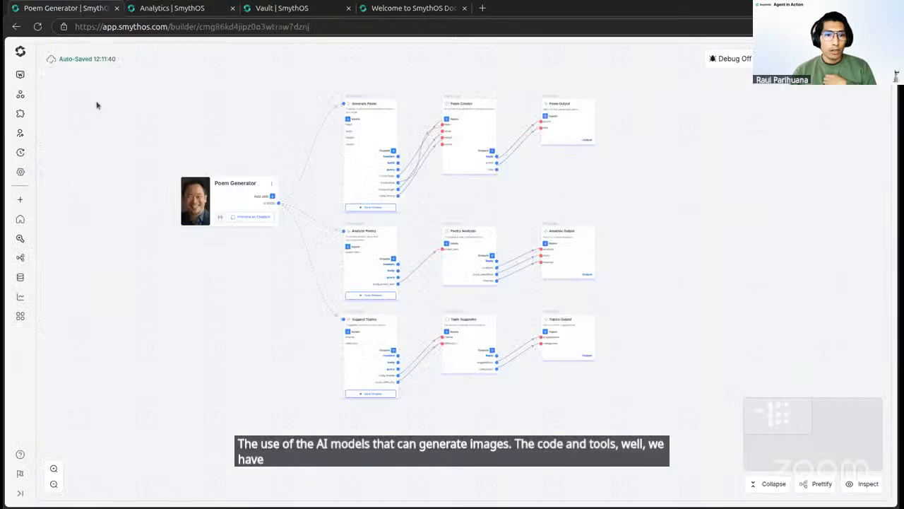
left_click(20, 94)
scroll(110, 239, "down", 3)
scroll(111, 238, "down", 6)
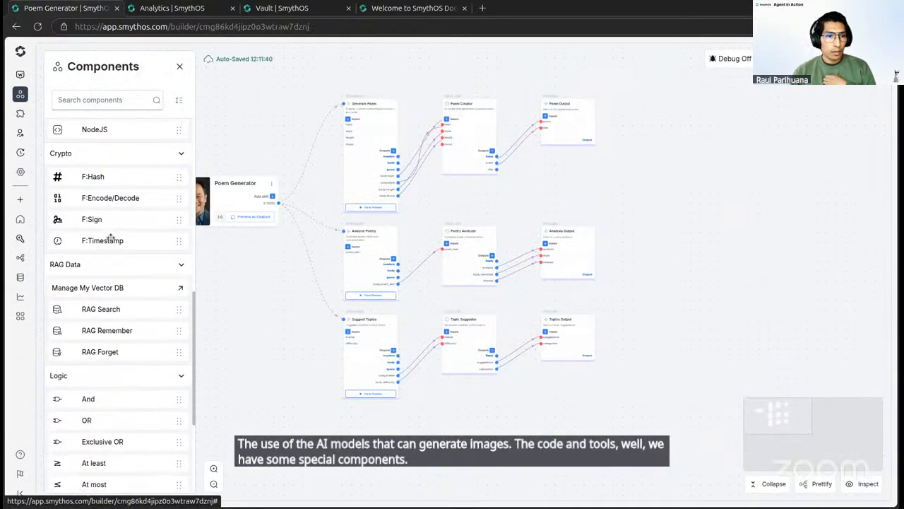
scroll(108, 282, "up", 2)
scroll(110, 277, "up", 4)
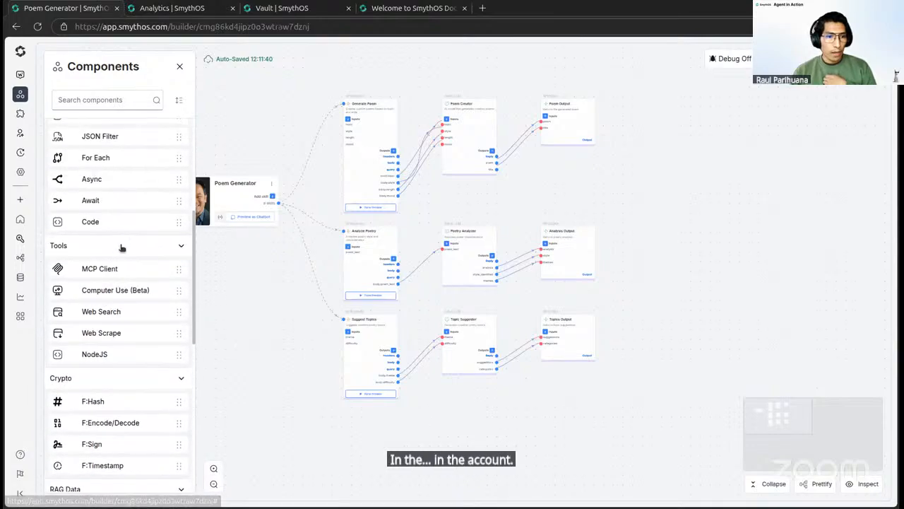
left_click(122, 247)
left_click(122, 247)
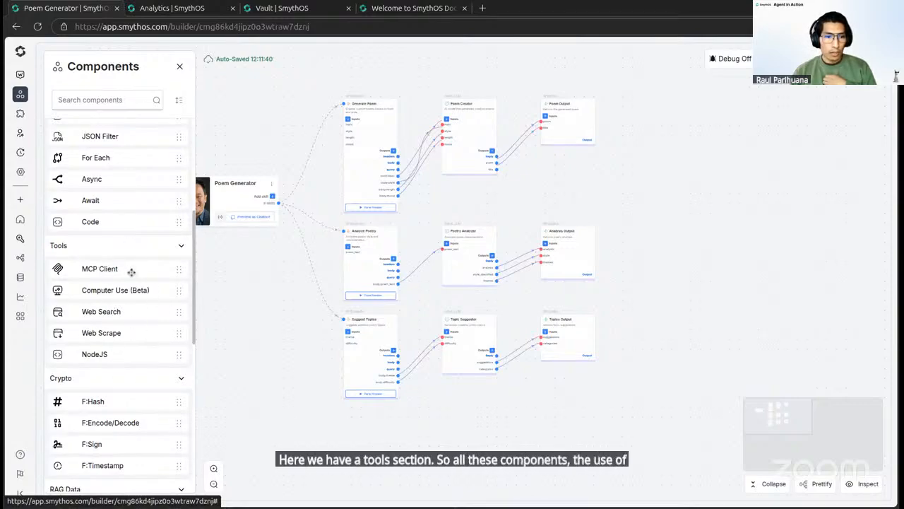
Compare the component library's Tools entries with the usage categories in Analytics, then return to the Poem Generator builder.
left_click(173, 8)
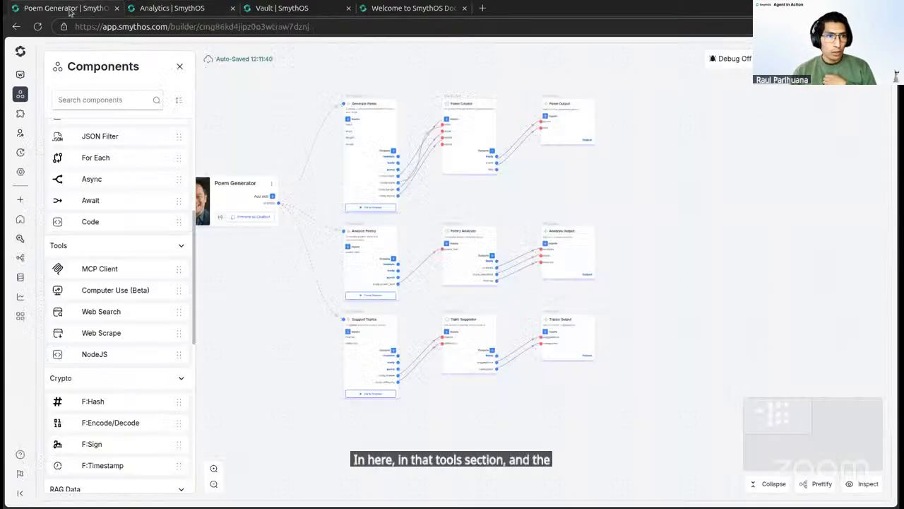
left_click(69, 9)
scroll(99, 304, "down", 4)
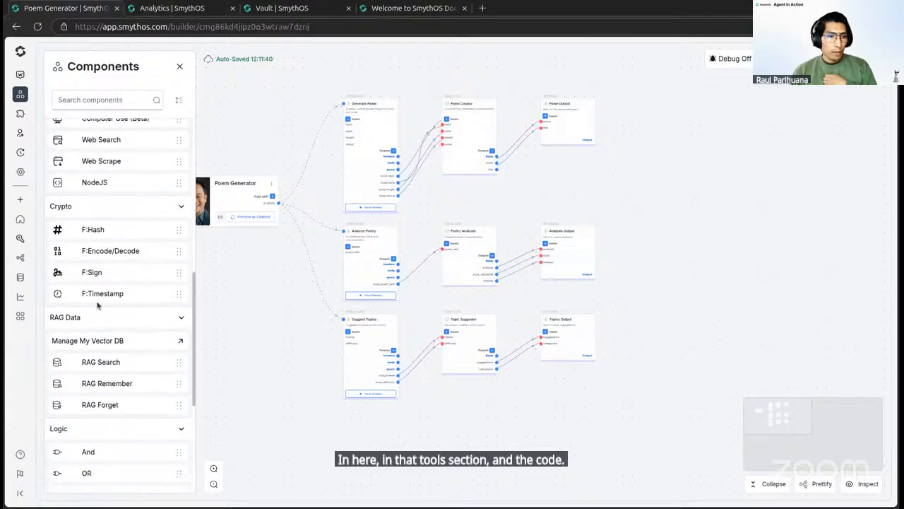
scroll(97, 302, "up", 2)
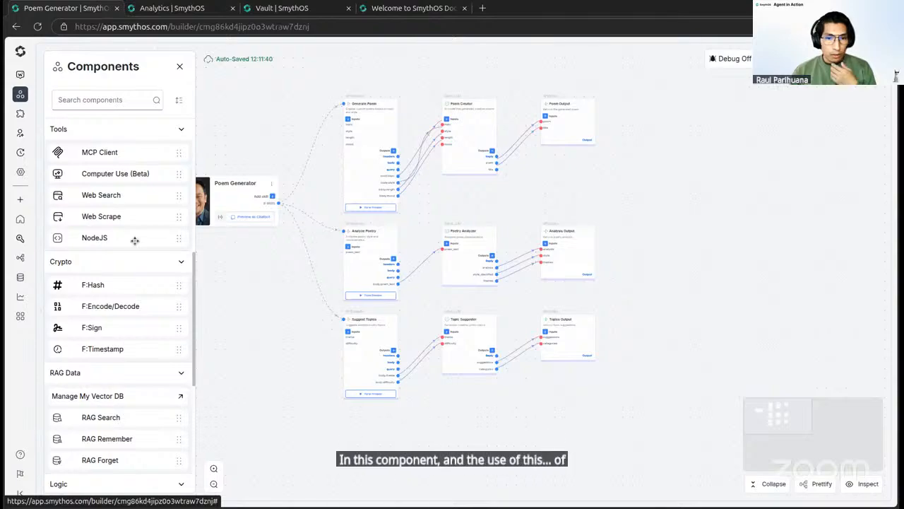
left_click(171, 8)
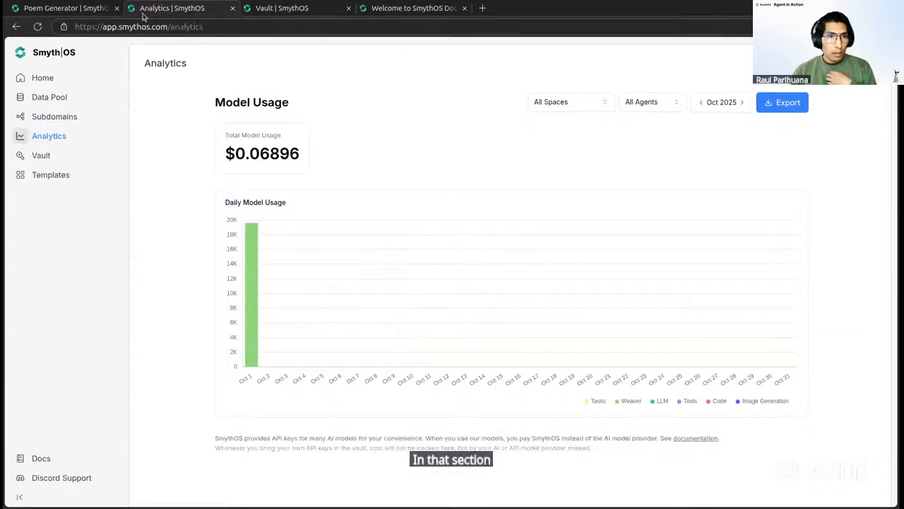
left_click(92, 9)
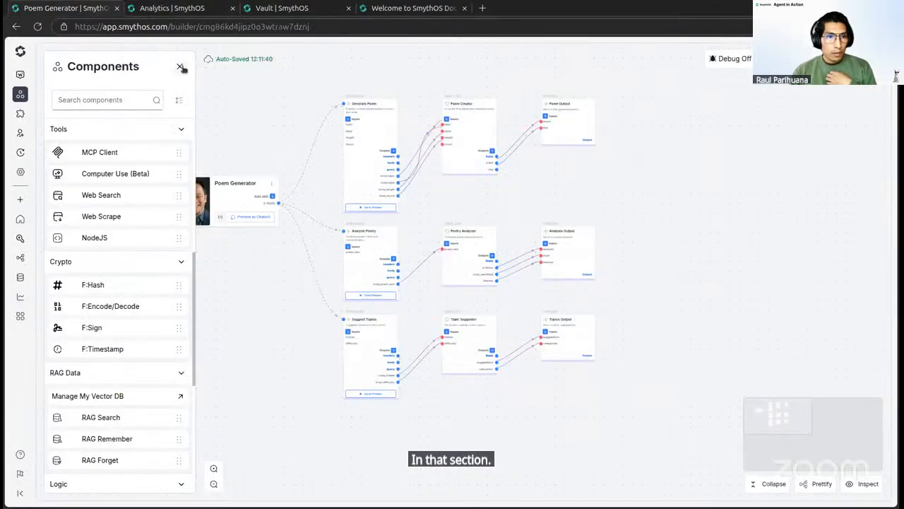
Close the component library and examine the Poem Generator's three-skill workflow at a larger size on the canvas.
left_click(180, 67)
mouse_move(234, 333)
left_mouse_down()
mouse_move(247, 327)
mouse_move(223, 336)
left_mouse_up()
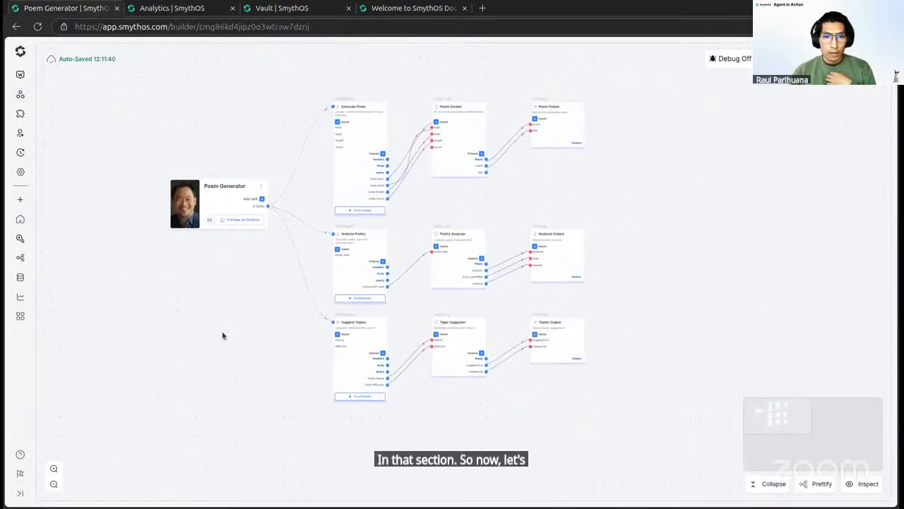
mouse_move(410, 223)
left_mouse_down()
mouse_move(407, 233)
mouse_move(385, 231)
mouse_move(400, 223)
left_mouse_up()
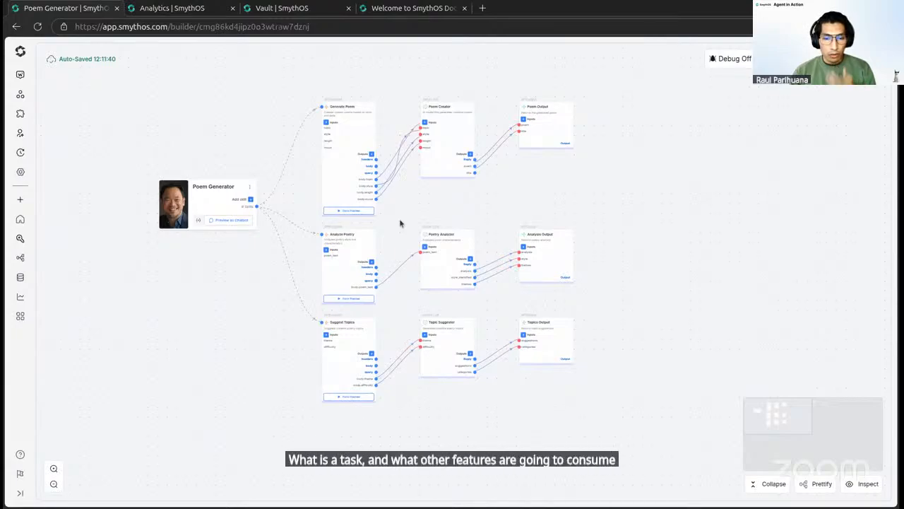
mouse_move(400, 221)
left_mouse_down()
mouse_move(430, 220)
mouse_move(401, 207)
left_mouse_up()
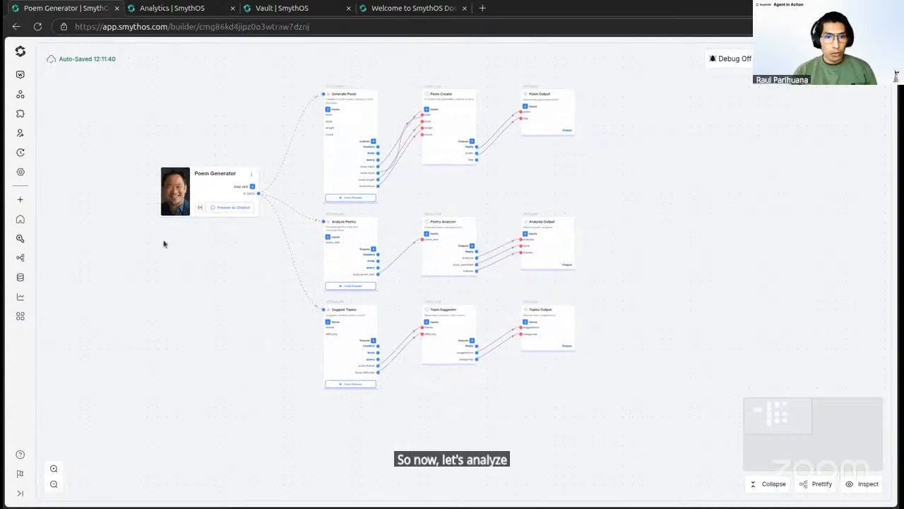
scroll(252, 294, "up", 5)
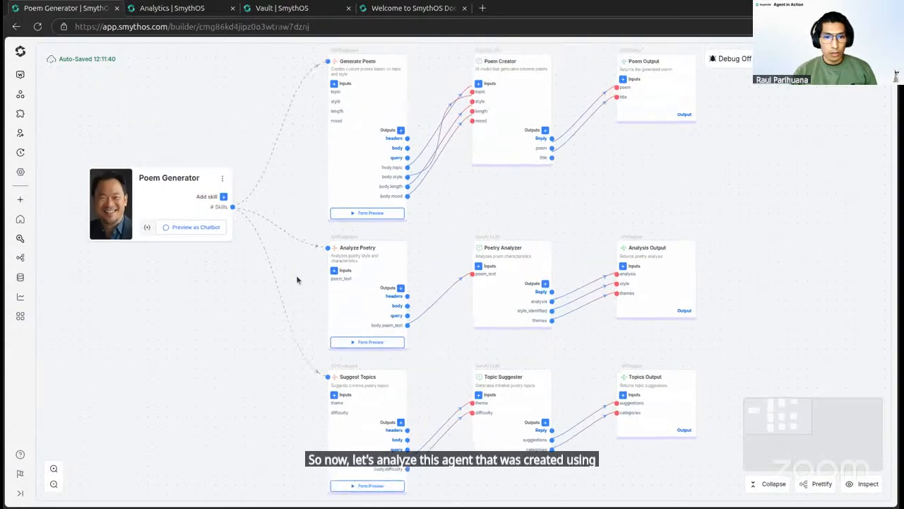
Examine the Generate Poem, Analyze Poetry and Suggest Topics workflows one after another on the canvas.
left_click_drag(308, 180, 307, 243)
scroll(449, 278, "up", 3)
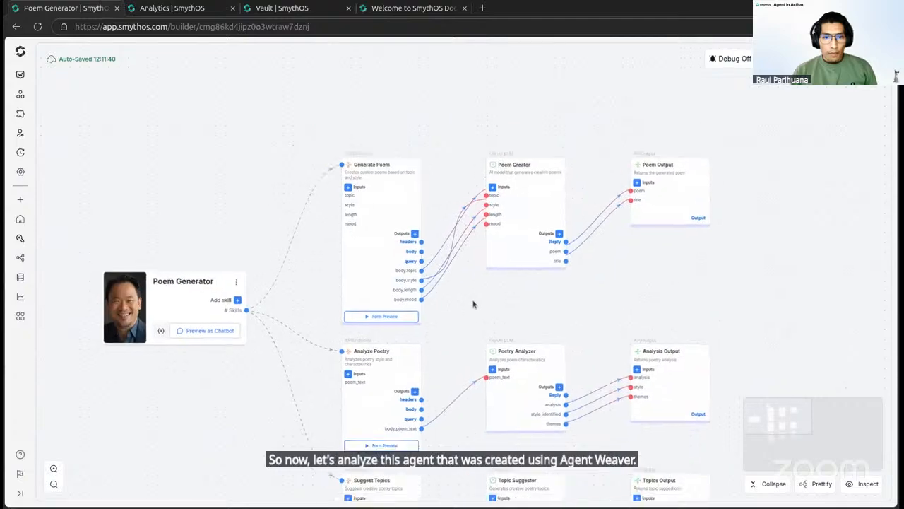
scroll(433, 291, "up", 2)
scroll(433, 291, "right", 3)
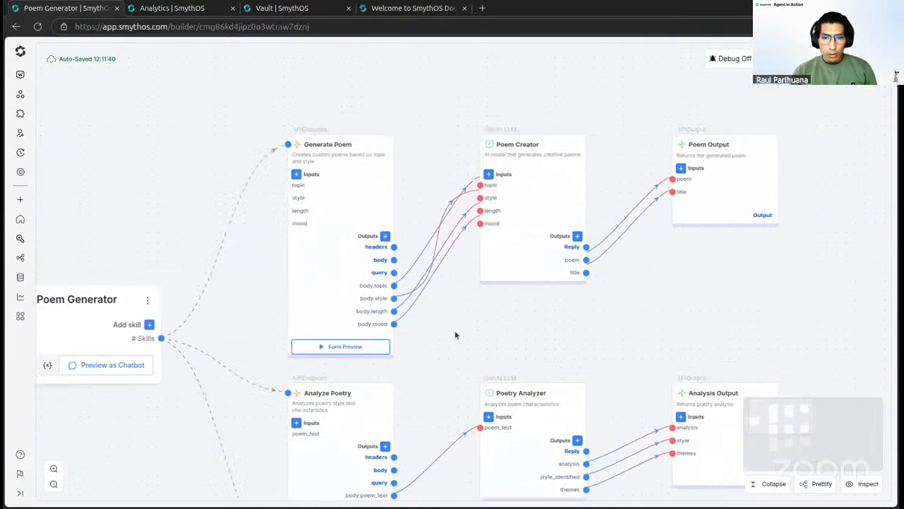
left_click_drag(241, 81, 789, 366)
left_click_drag(486, 333, 450, 176)
left_click_drag(206, 188, 775, 382)
scroll(424, 354, "down", 2)
scroll(425, 317, "down", 3)
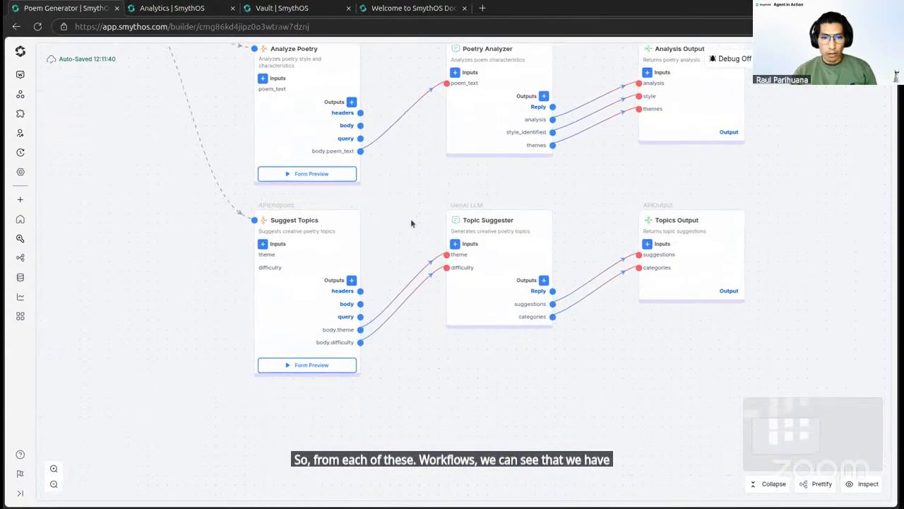
Inspect the APIEndpoint components that start each of the three workflows.
scroll(400, 185, "up", 6)
scroll(436, 319, "up", 1)
left_click_drag(233, 87, 406, 353)
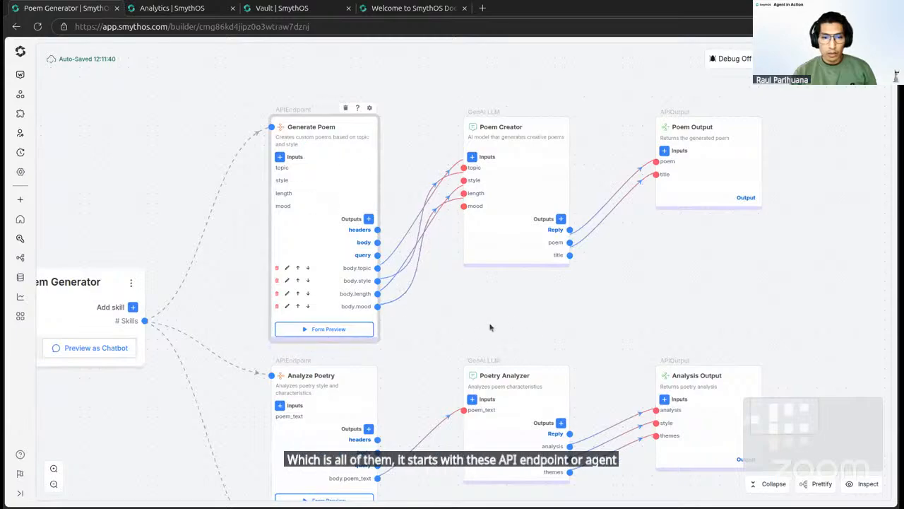
scroll(488, 327, "down", 5)
scroll(426, 186, "down", 5)
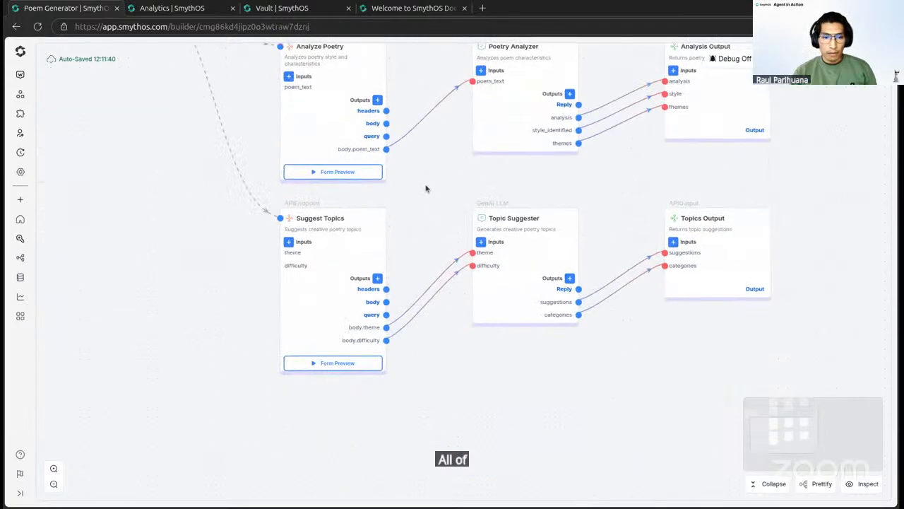
Inspect the APIOutput components that end each workflow: Poem Output, Analysis Output and Topics Output.
scroll(422, 203, "up", 10)
scroll(448, 248, "right", 8)
left_click_drag(339, 105, 492, 259)
scroll(448, 302, "down", 4)
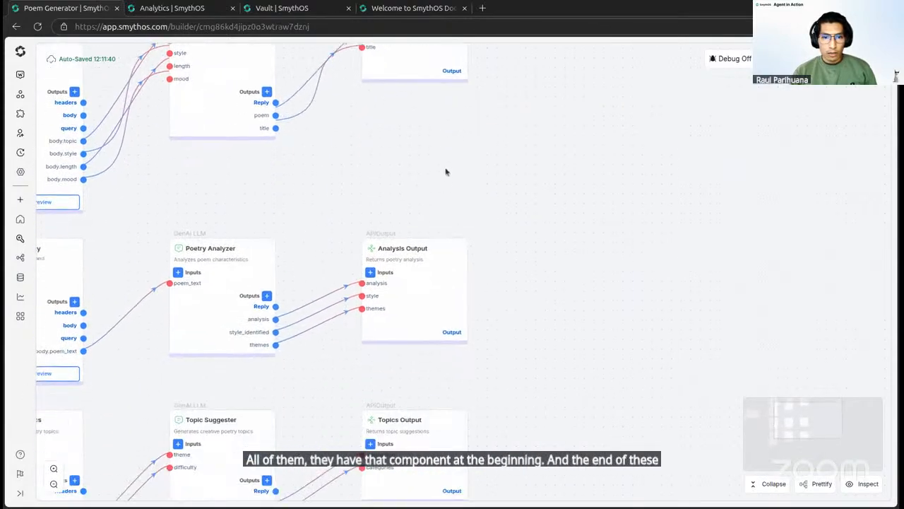
left_click_drag(327, 217, 499, 380)
scroll(500, 382, "down", 6)
scroll(500, 381, "left", 1)
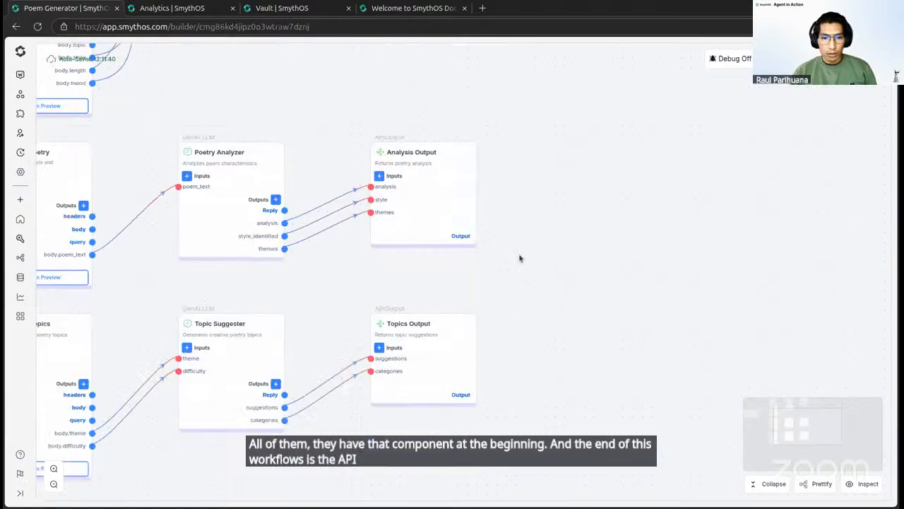
left_click_drag(362, 178, 491, 340)
scroll(491, 340, "down", 4)
left_click_drag(276, 131, 459, 212)
scroll(459, 211, "down", 3)
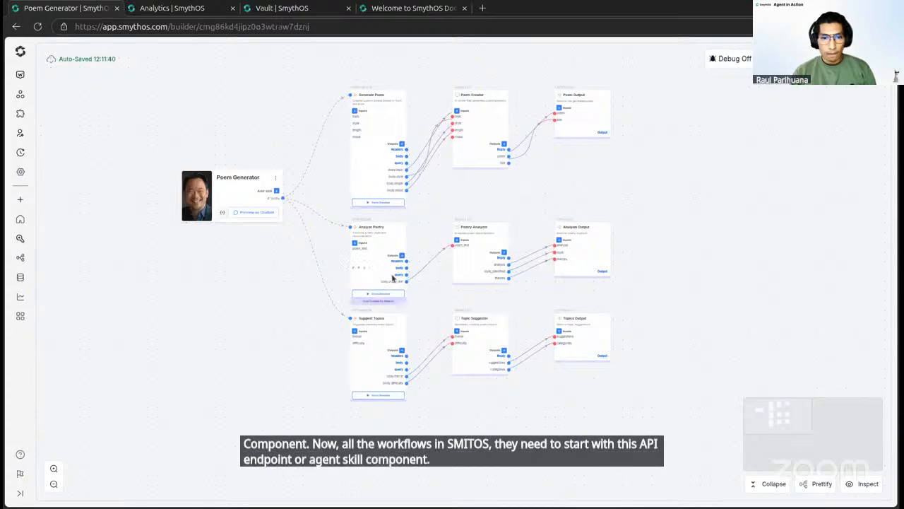
Examine the Poem Output component and how its poem and title inputs connect to Poem Creator.
scroll(416, 212, "up", 2)
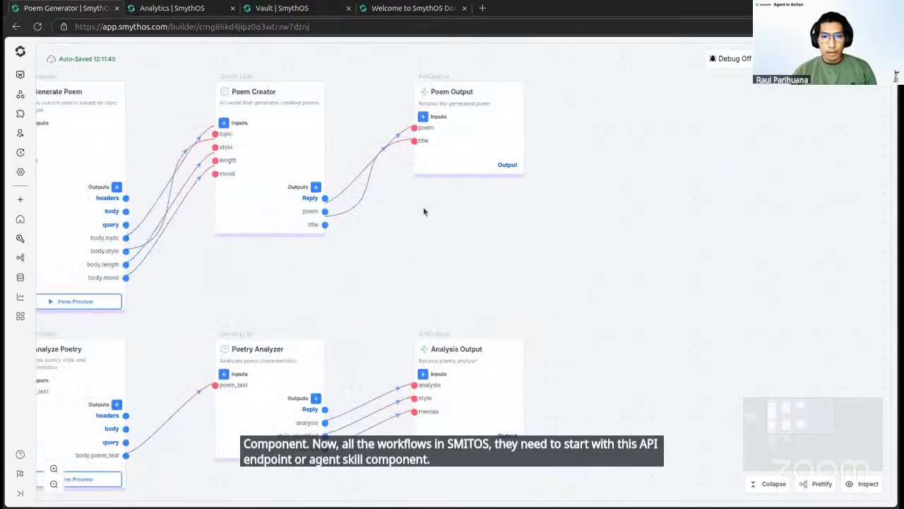
scroll(424, 212, "up", 2)
left_click_drag(325, 120, 498, 277)
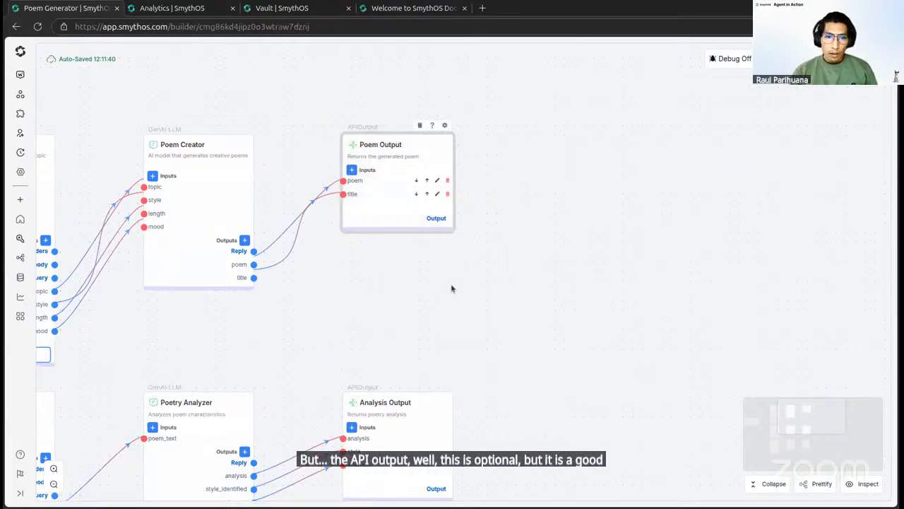
left_click(439, 297)
left_click_drag(313, 107, 501, 296)
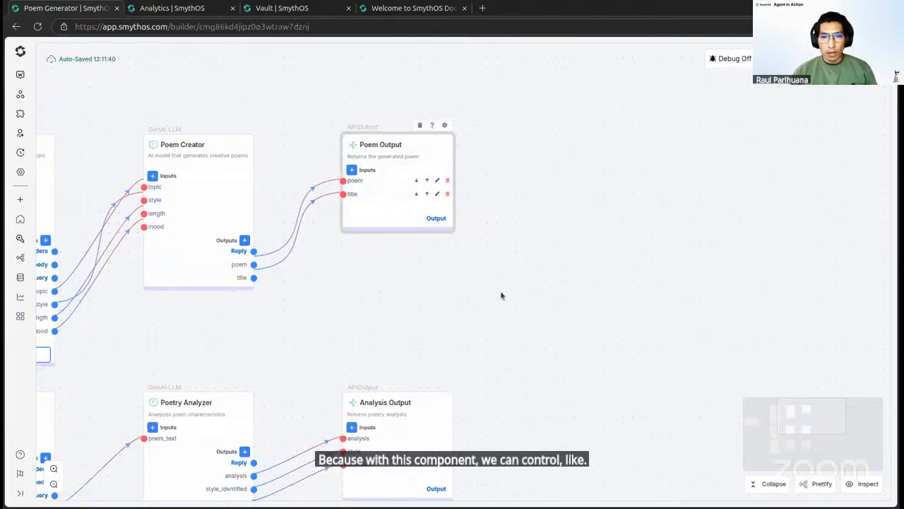
left_click_drag(351, 322, 467, 303)
scroll(431, 310, "down", 3)
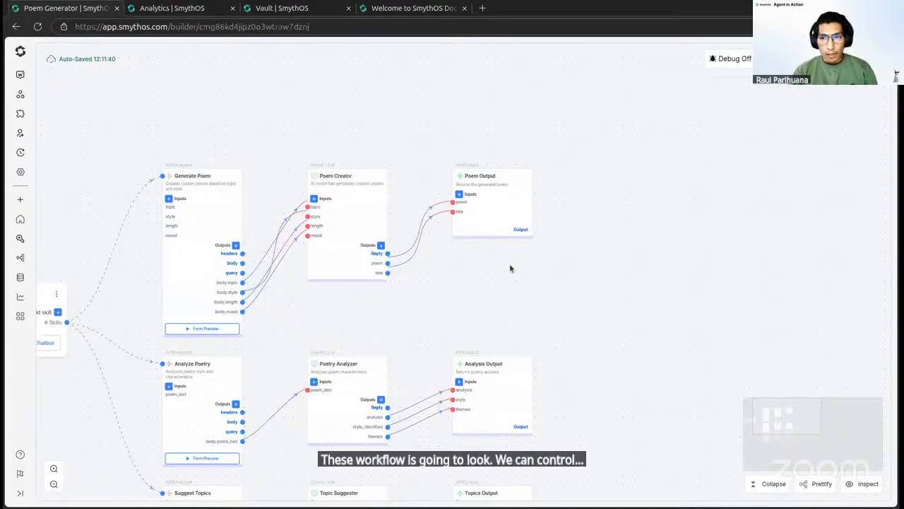
left_click_drag(444, 308, 380, 295)
left_click_drag(381, 146, 535, 284)
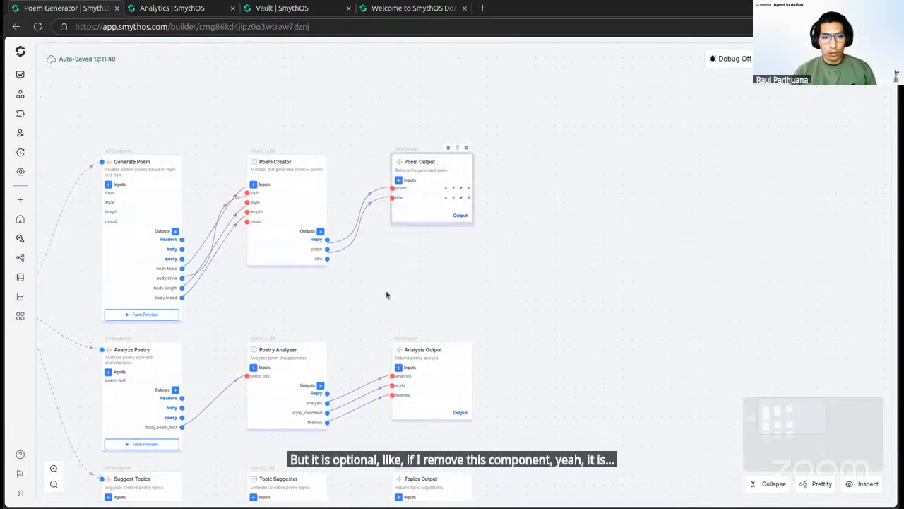
Review the connections from the Poem Generator agent to its skills, bringing the whole agent into view.
left_click_drag(356, 307, 461, 292)
left_click_drag(387, 309, 446, 229)
left_click_drag(185, 330, 244, 373)
left_click_drag(261, 240, 357, 300)
left_click_drag(360, 253, 320, 293)
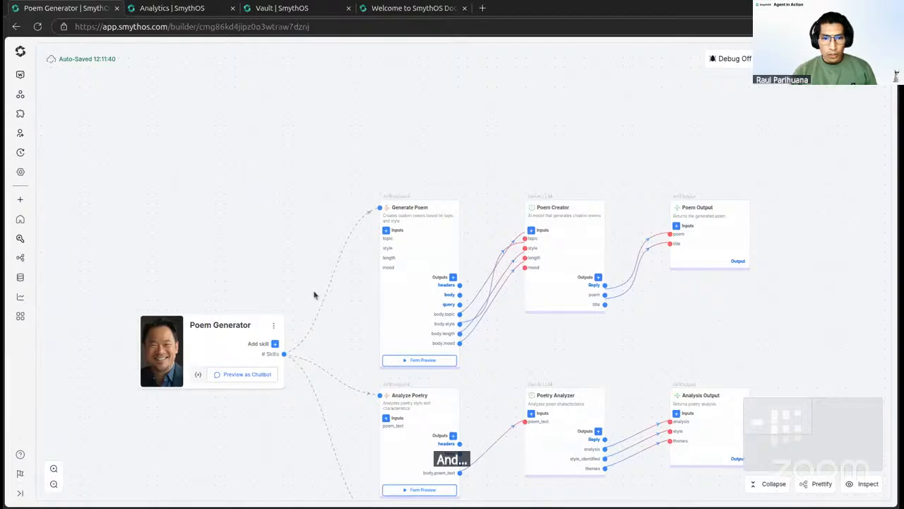
scroll(319, 295, "down", 2)
left_click_drag(336, 326, 299, 193)
left_click_drag(454, 224, 408, 214)
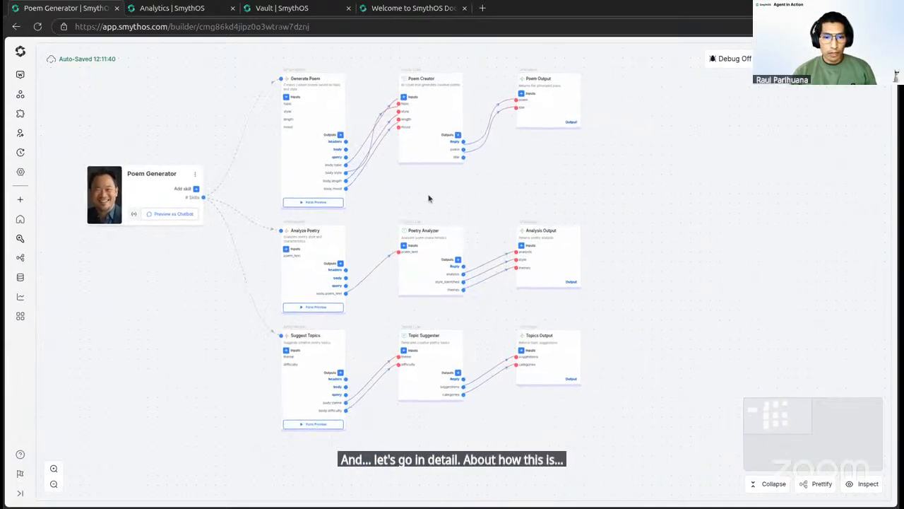
mouse_move(470, 205)
left_mouse_down()
mouse_move(514, 241)
mouse_move(464, 204)
mouse_move(478, 210)
left_mouse_up()
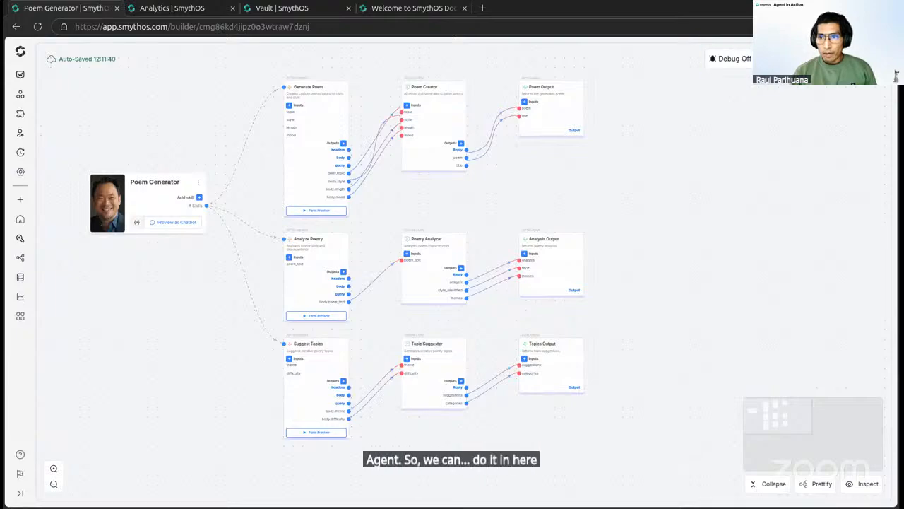
Open the agent's testing options and look through the Form, Chat, LLM, API and GPT modes.
left_click(782, 58)
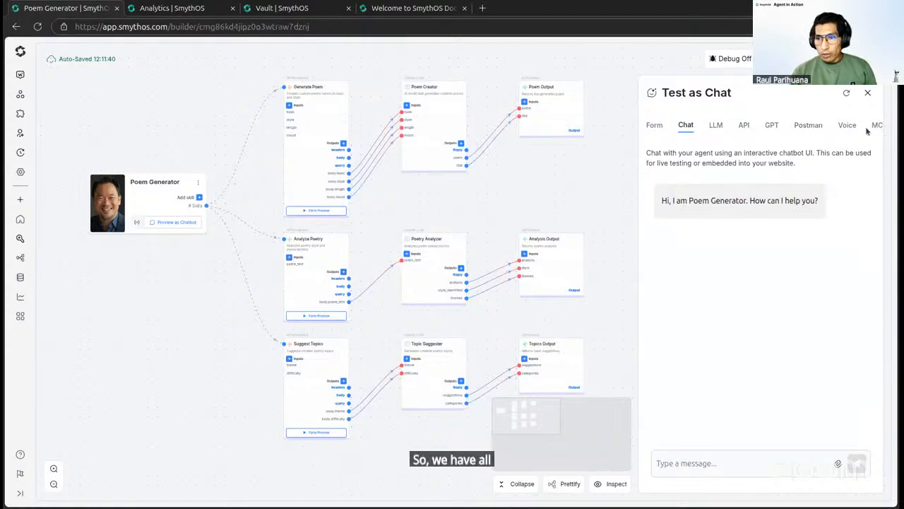
left_click(655, 128)
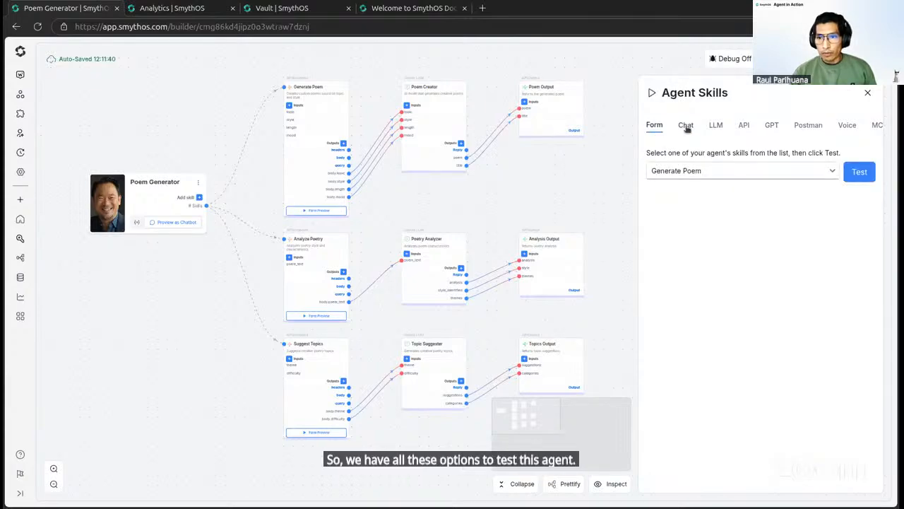
left_click(685, 127)
left_click(718, 128)
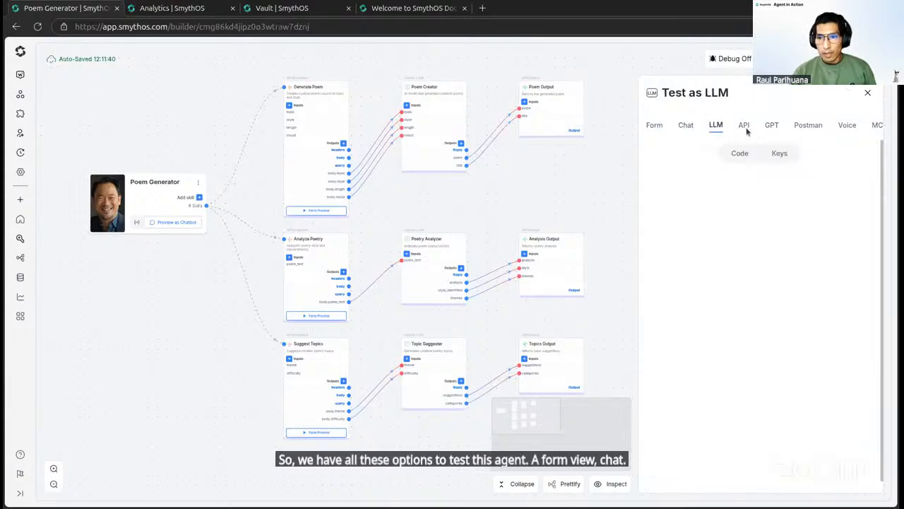
left_click(747, 127)
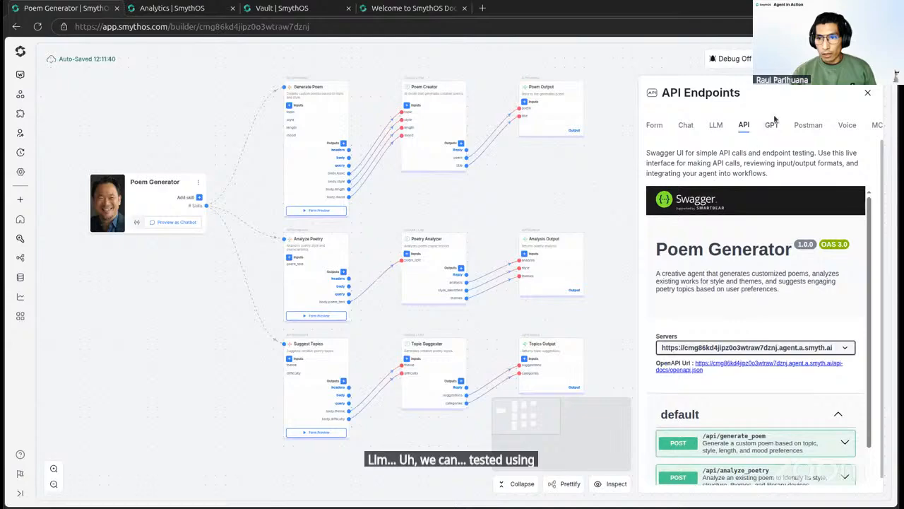
left_click(772, 125)
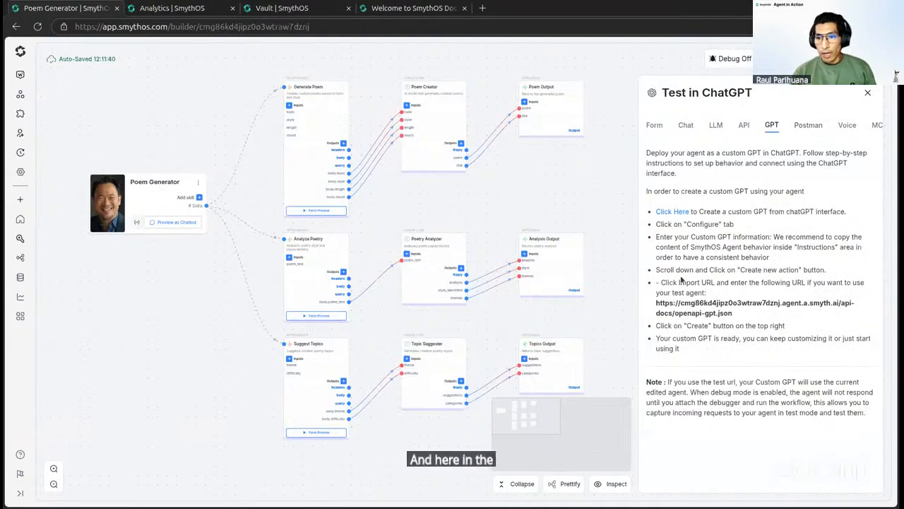
Look through the Postman, Voice and MCP testing options, widening the test area so all modes fit.
left_click_drag(505, 202, 455, 204)
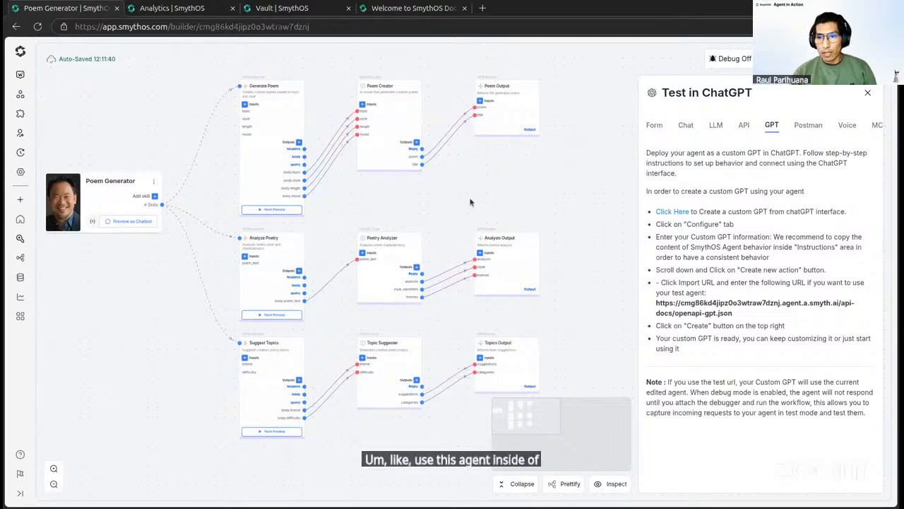
left_click(810, 127)
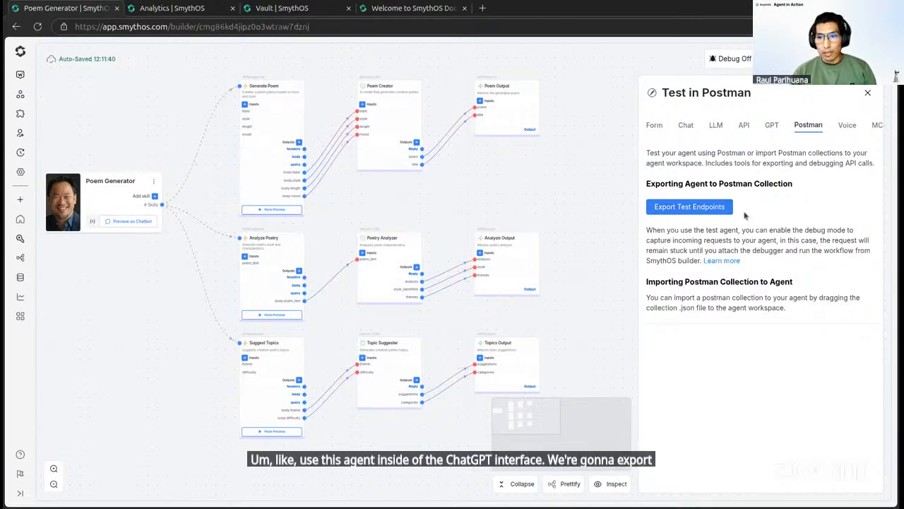
left_click(848, 127)
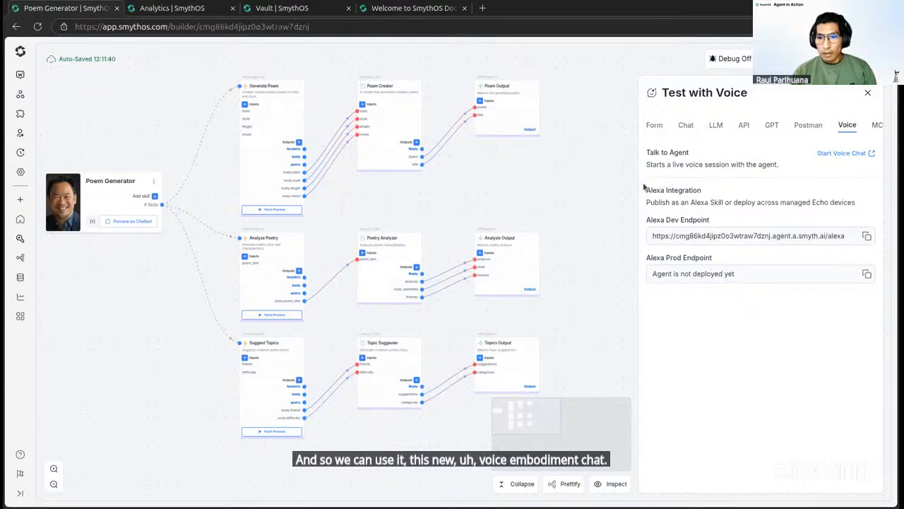
mouse_move(640, 176)
left_mouse_down()
mouse_move(606, 177)
mouse_move(627, 176)
left_mouse_up()
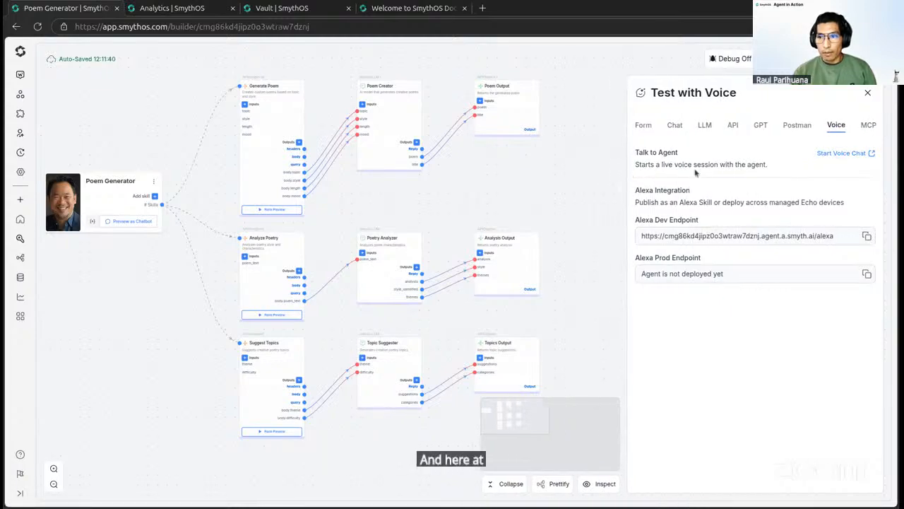
left_click(872, 125)
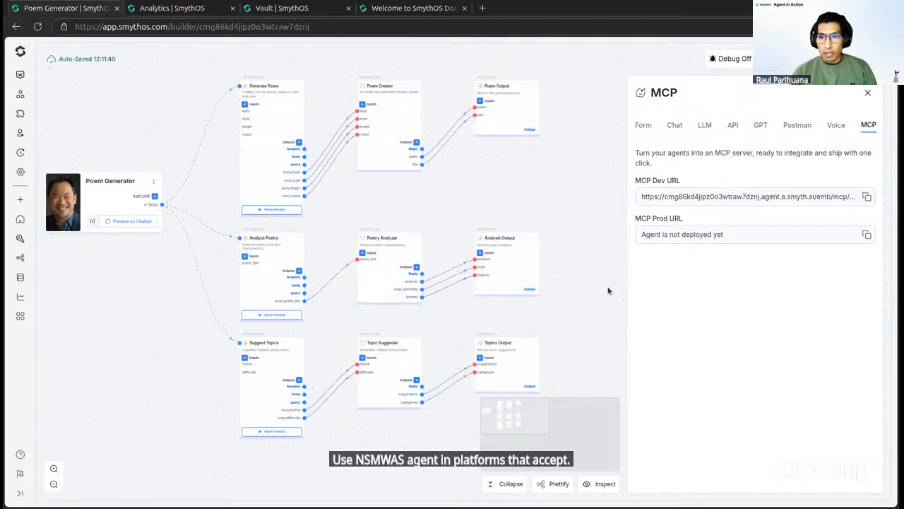
Leave the MCP options for the chat test, check the Generate Poem component's settings and return to the chat.
left_click(868, 94)
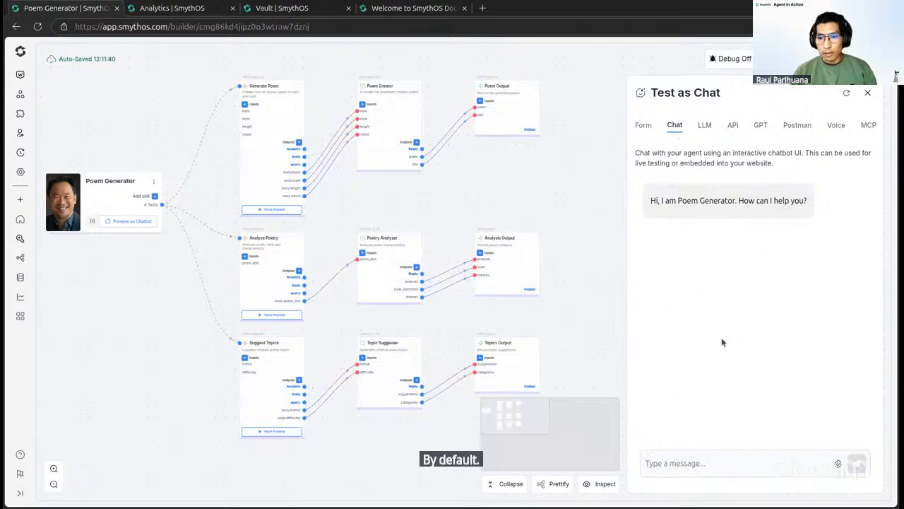
left_click(745, 463)
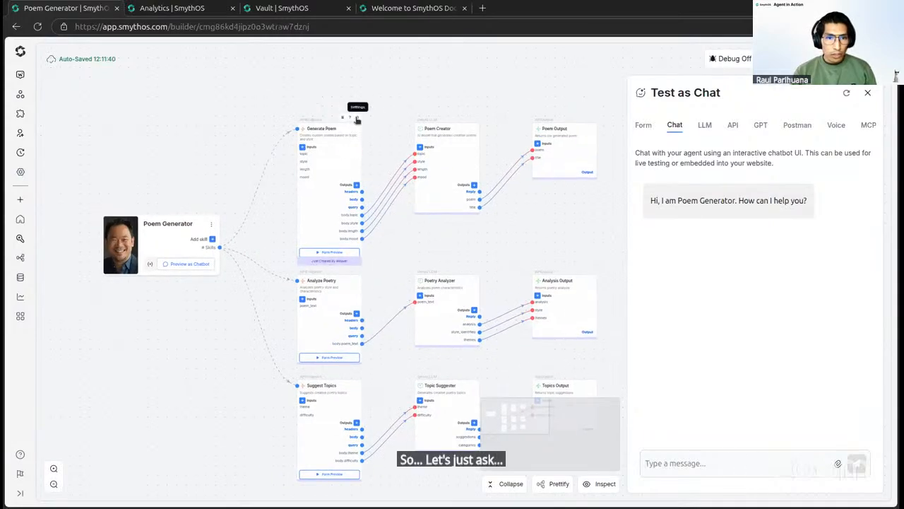
left_click(356, 119)
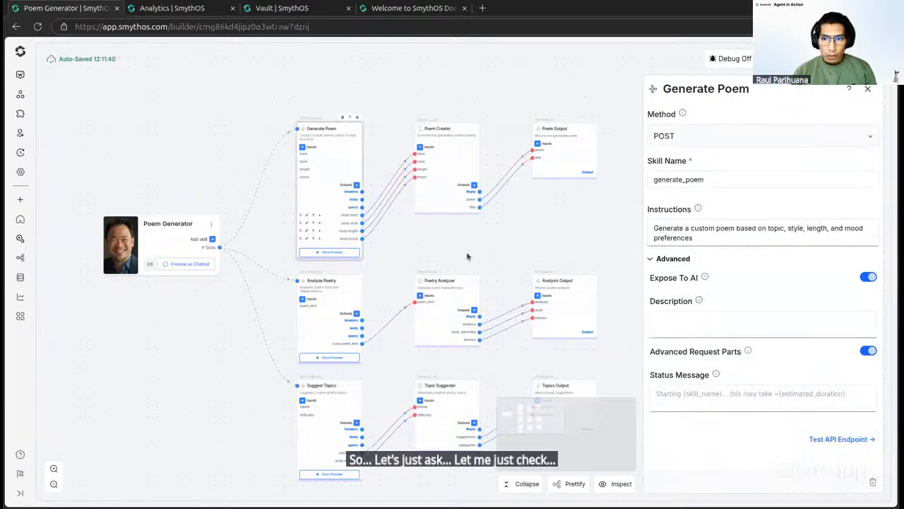
left_click(868, 90)
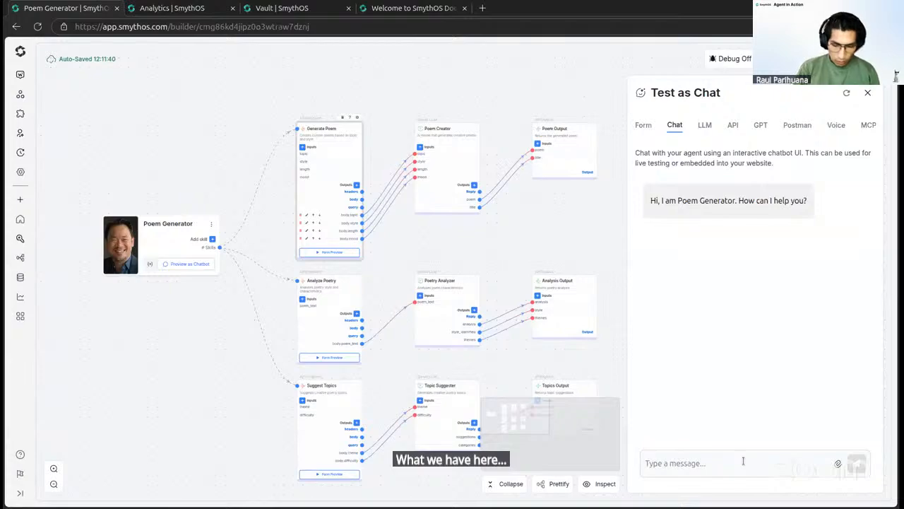
Send the message "generate a poem about dogs" to the Poem Generator in the chat test.
type("generate a poem about")
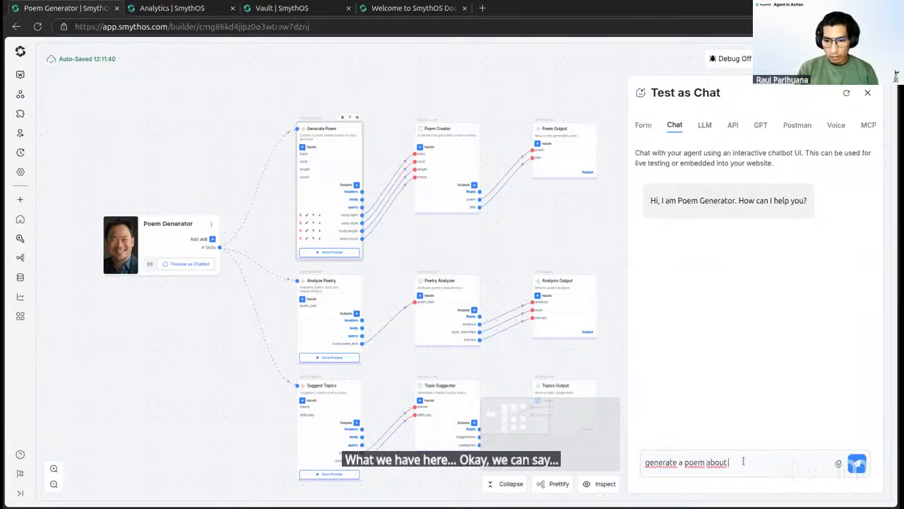
type("s")
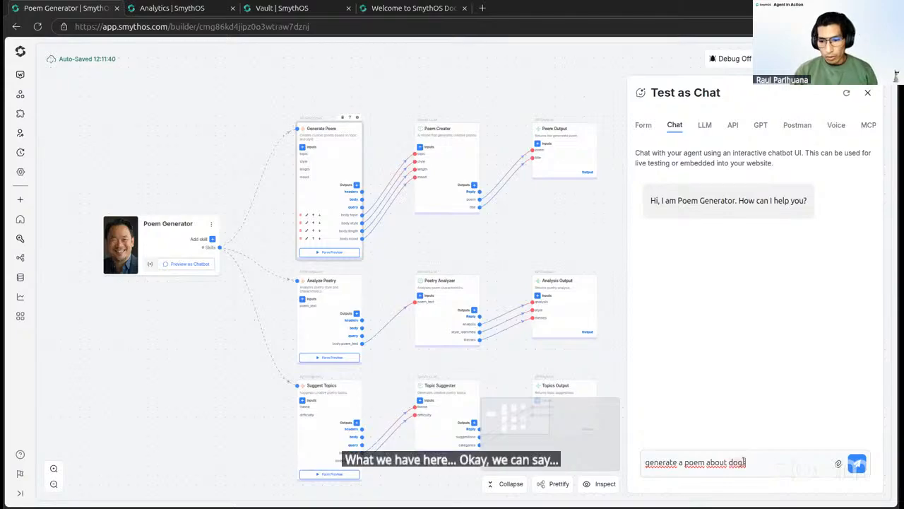
key("Return")
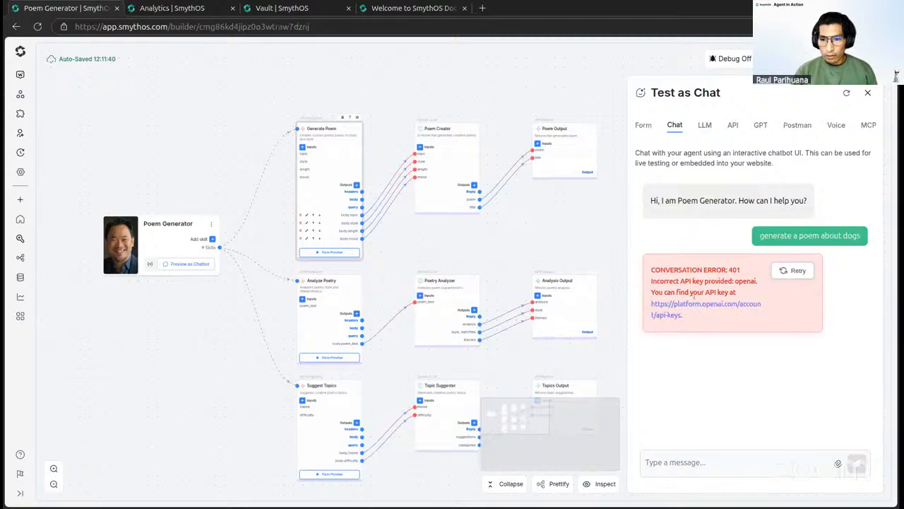
Go to the Vault and delete the personal OpenAI, Anthropic and Together.ai API keys, confirming each deletion.
left_click(272, 9)
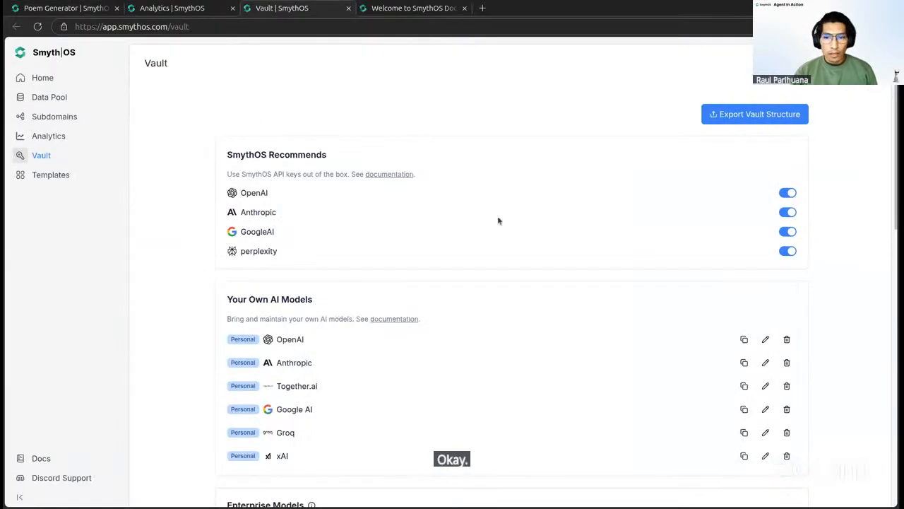
scroll(498, 221, "down", 2)
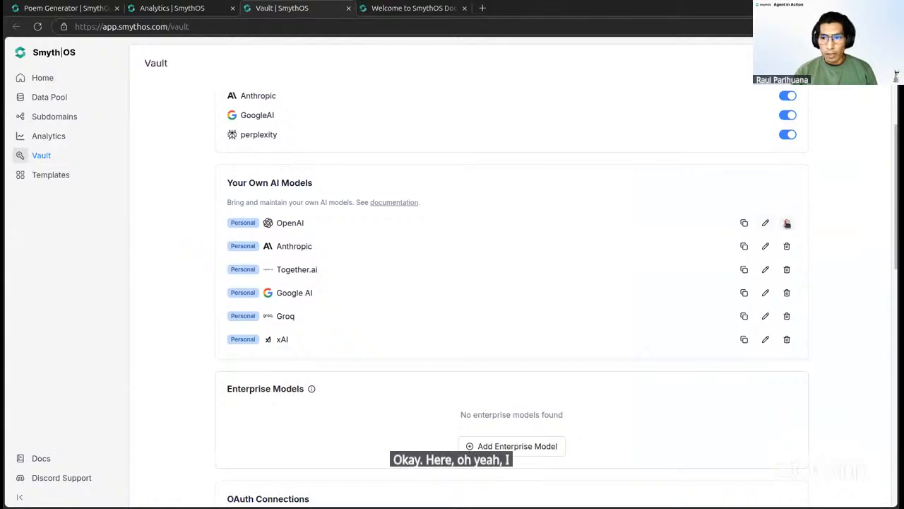
left_click(787, 224)
left_click(565, 291)
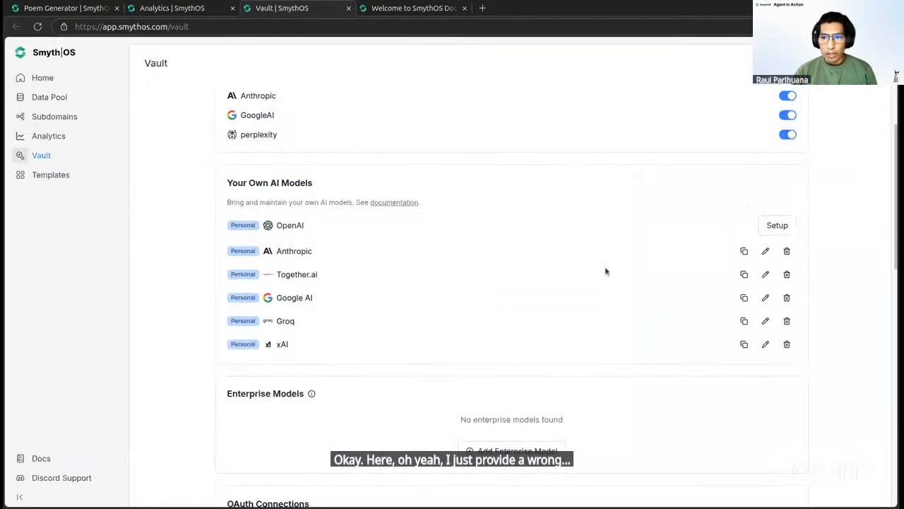
left_click(787, 251)
left_click(572, 293)
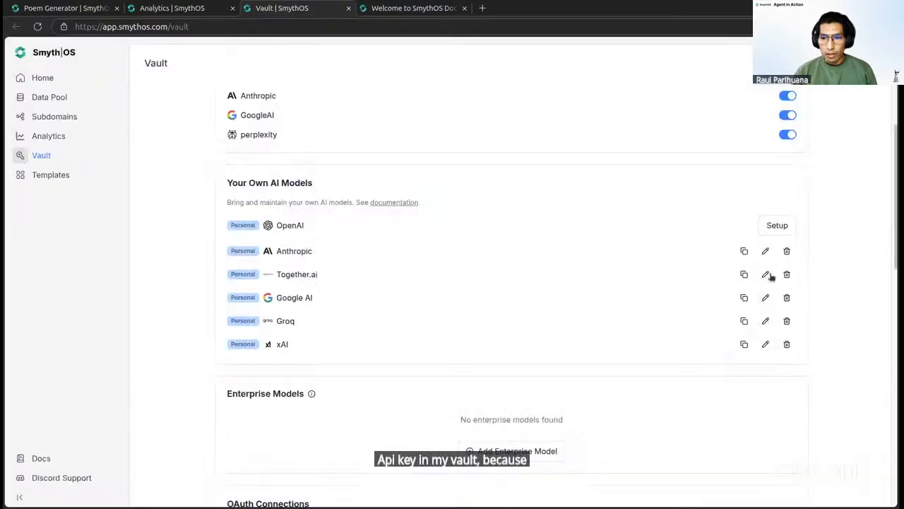
left_click(786, 278)
left_click(559, 291)
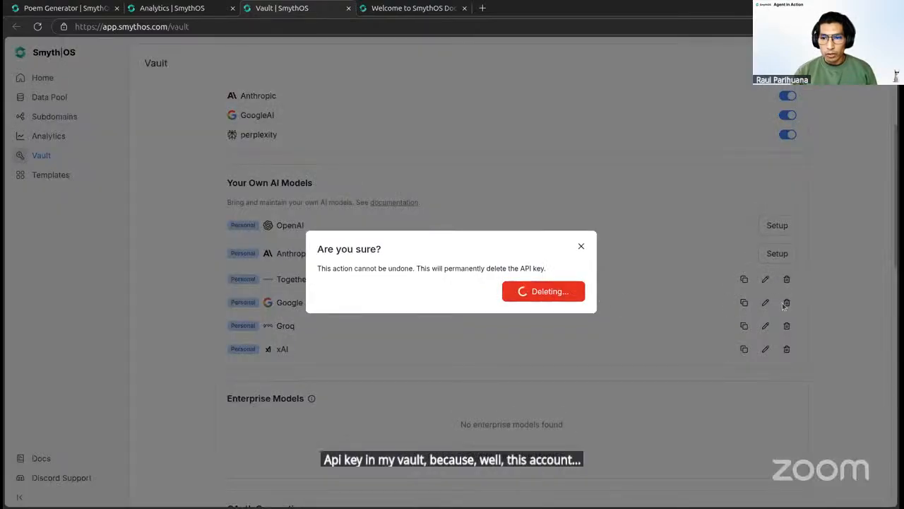
Delete the personal Google AI, Groq and xAI API keys from the Vault, confirming each deletion.
left_click(787, 302)
left_click(558, 292)
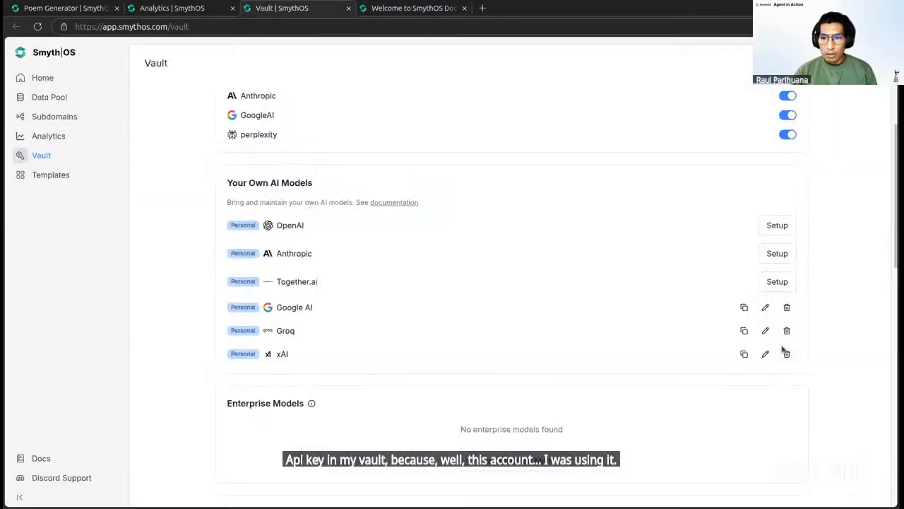
left_click(787, 334)
left_click(572, 290)
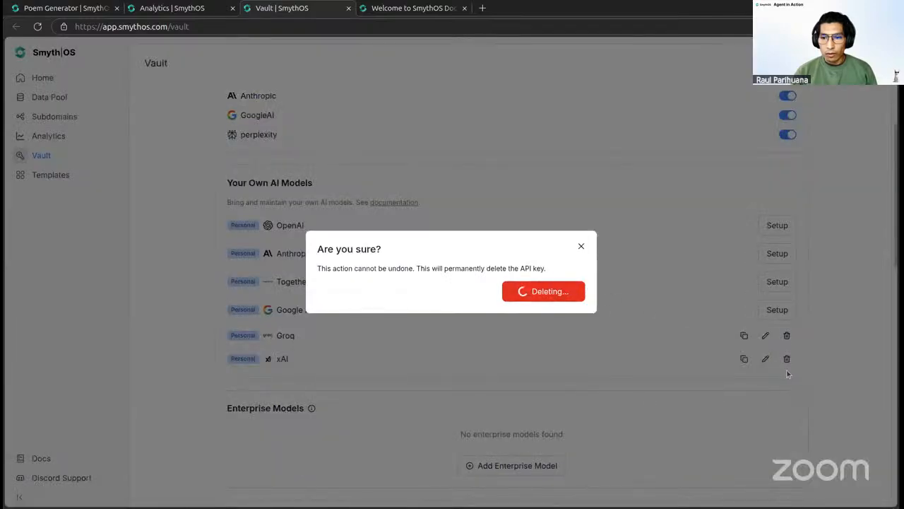
left_click(786, 363)
left_click(553, 292)
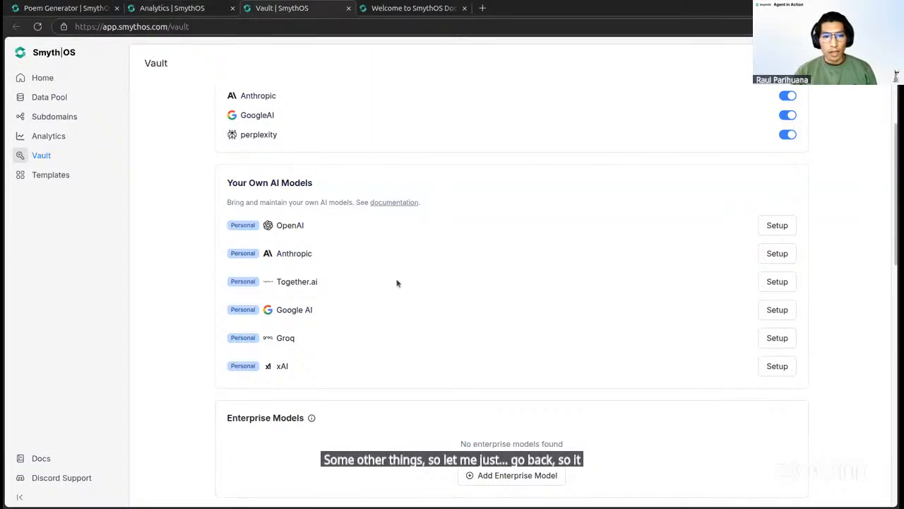
scroll(397, 282, "up", 3)
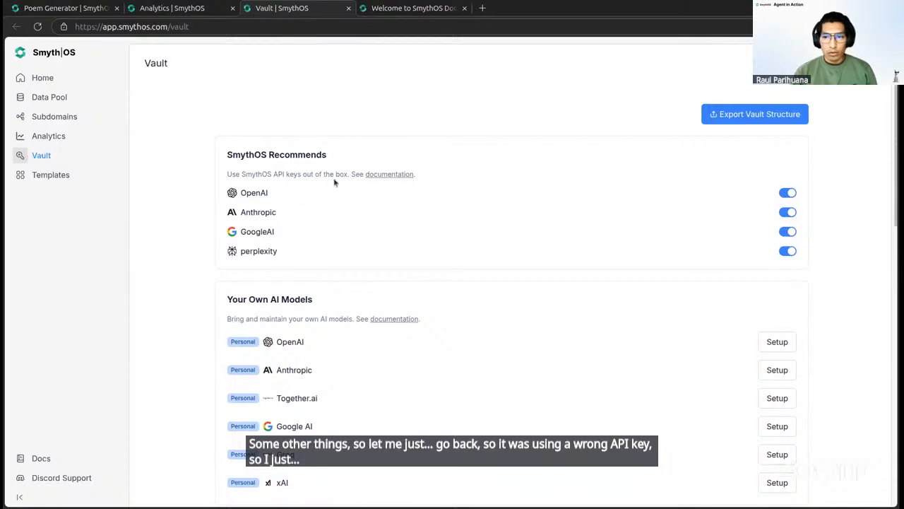
Return to the Poem Generator agent, set its default LLM to Claude Opus 4 (SmythOS) and save the settings.
left_click(89, 10)
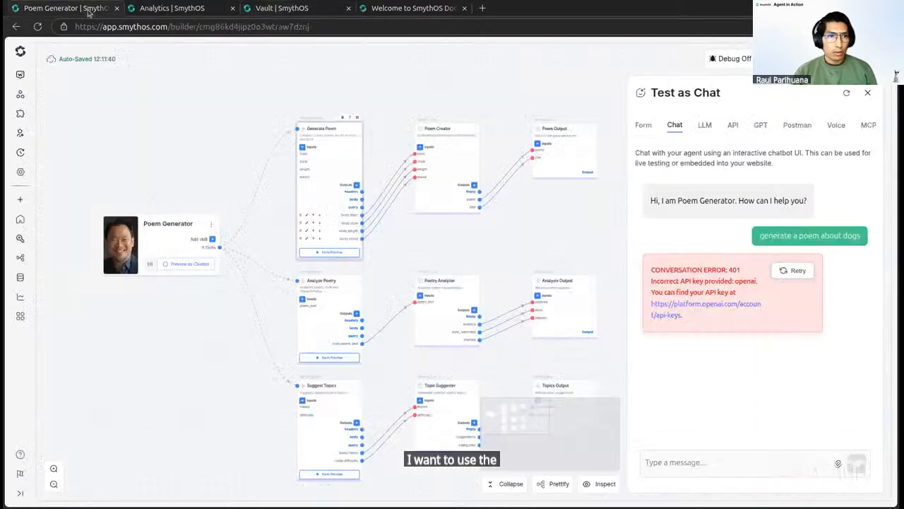
left_click(868, 90)
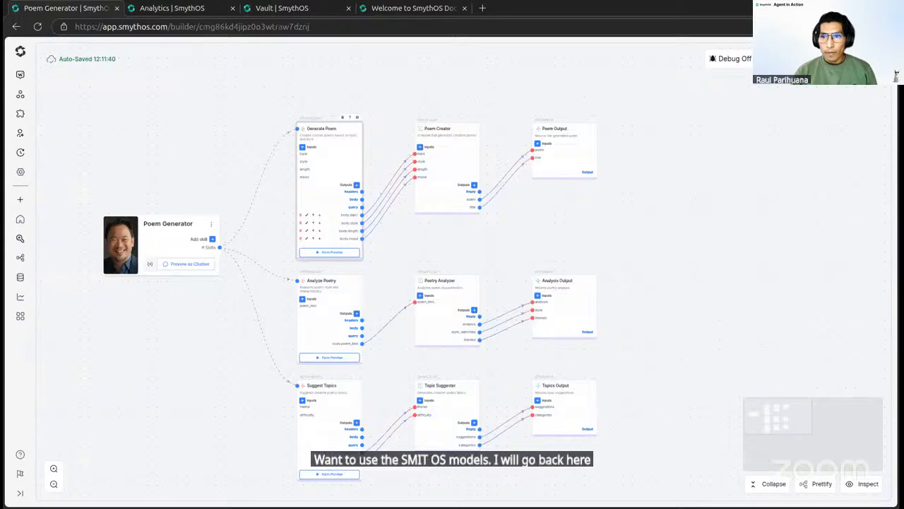
left_click(167, 243)
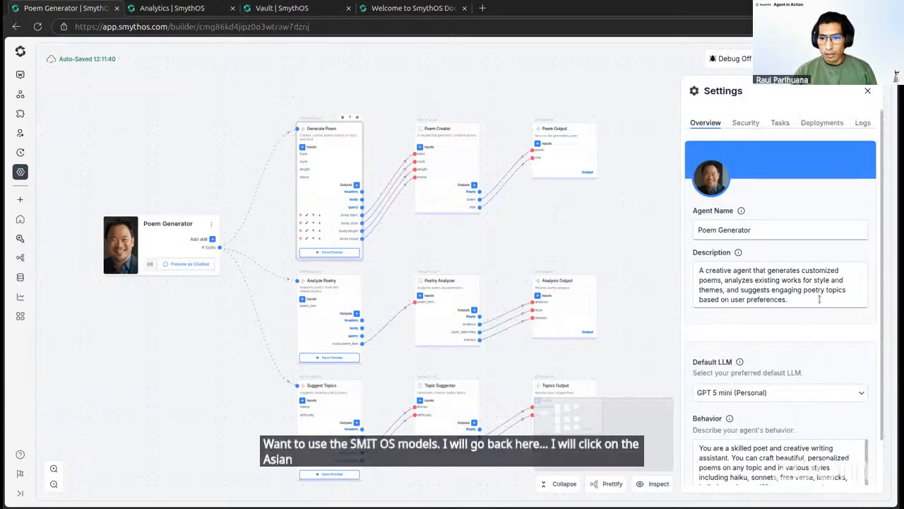
scroll(777, 350, "down", 1)
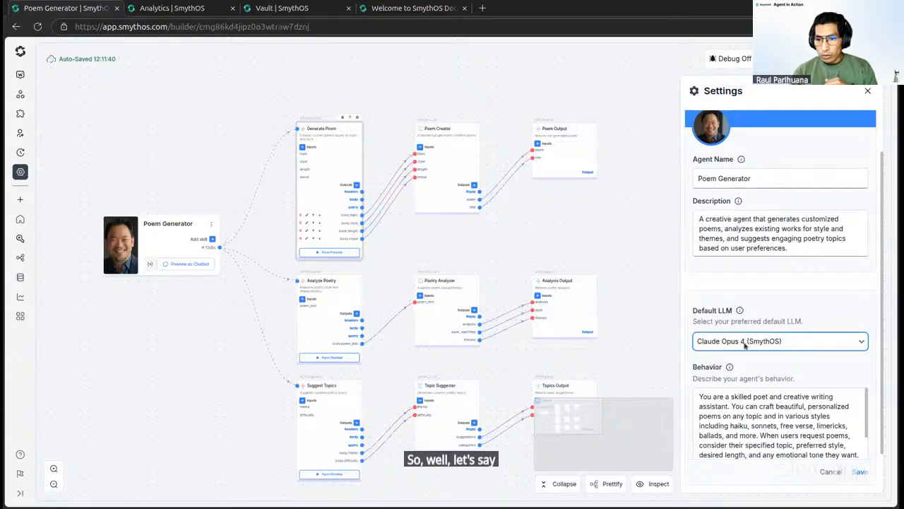
left_click(859, 473)
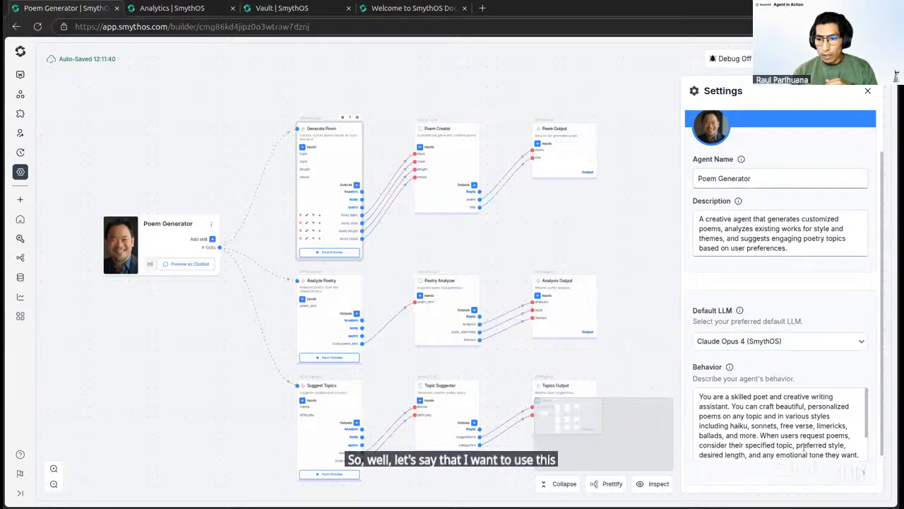
left_click(869, 91)
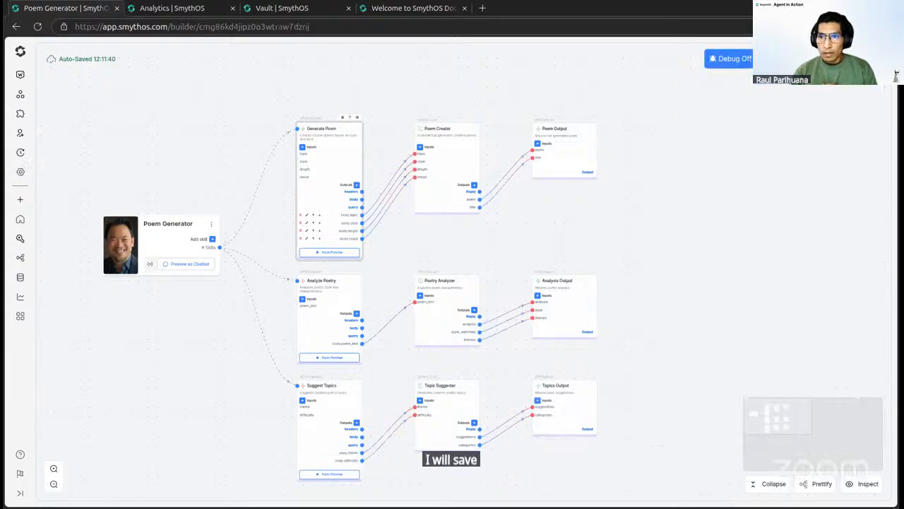
Restart the chat test conversation and send the message "generate a poem about dogs".
left_click(846, 92)
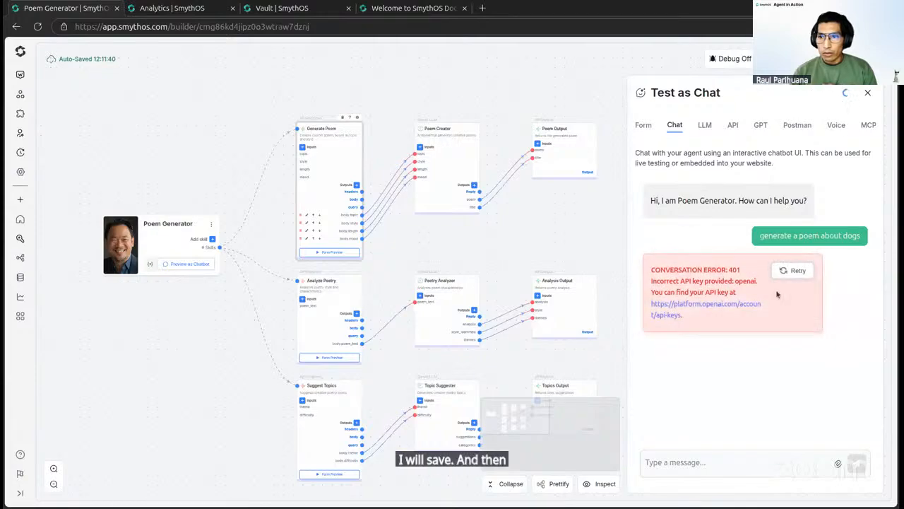
left_click(731, 460)
type("generate a po")
key("BackSpace")
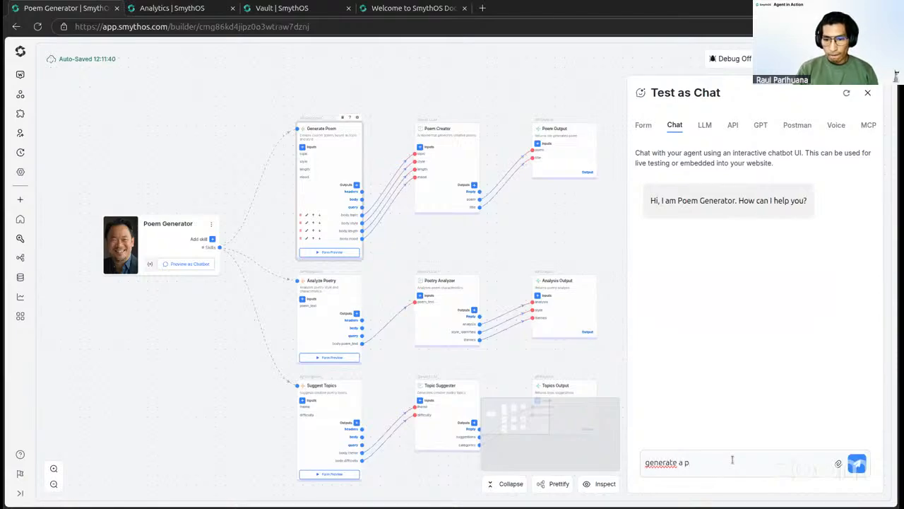
type("oem about")
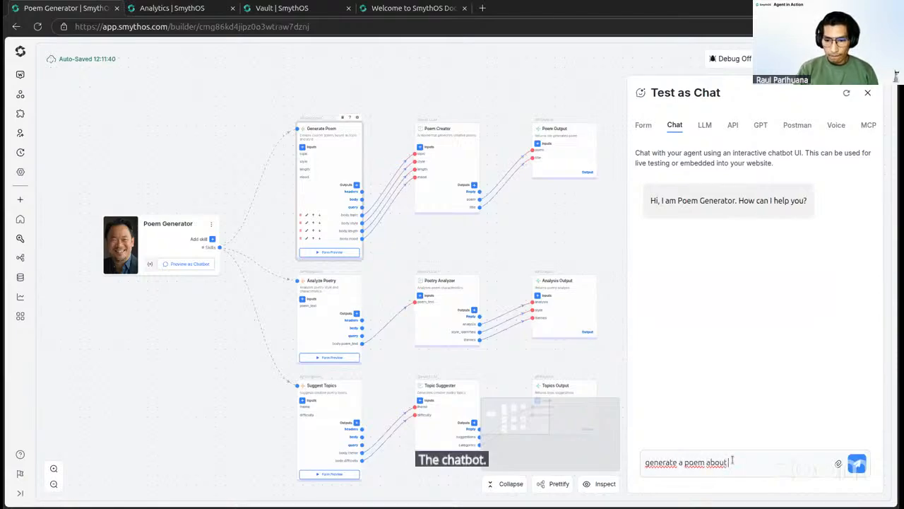
type(" dogs")
key("Return")
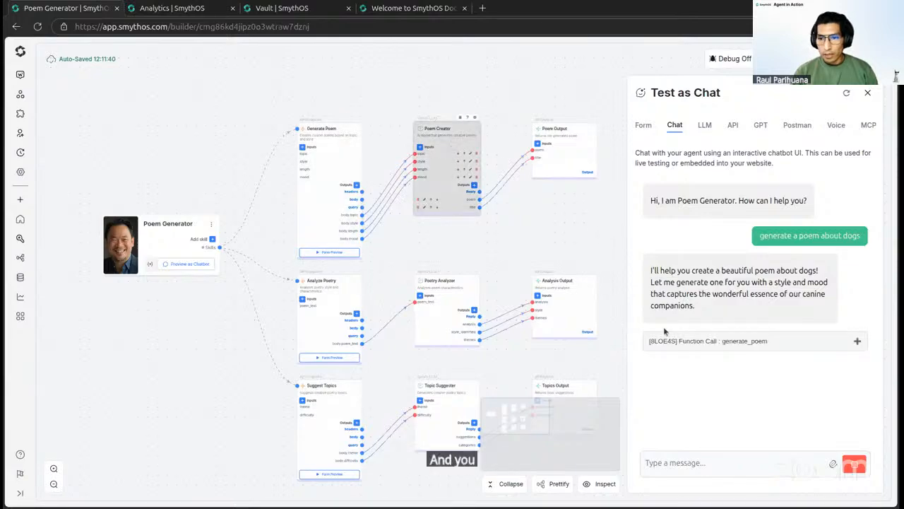
Follow the chat reply and mark the Generate Poem, Poem Creator and Poem Output components as the workflow behind it.
left_click_drag(650, 269, 761, 303)
left_click_drag(718, 325, 732, 349)
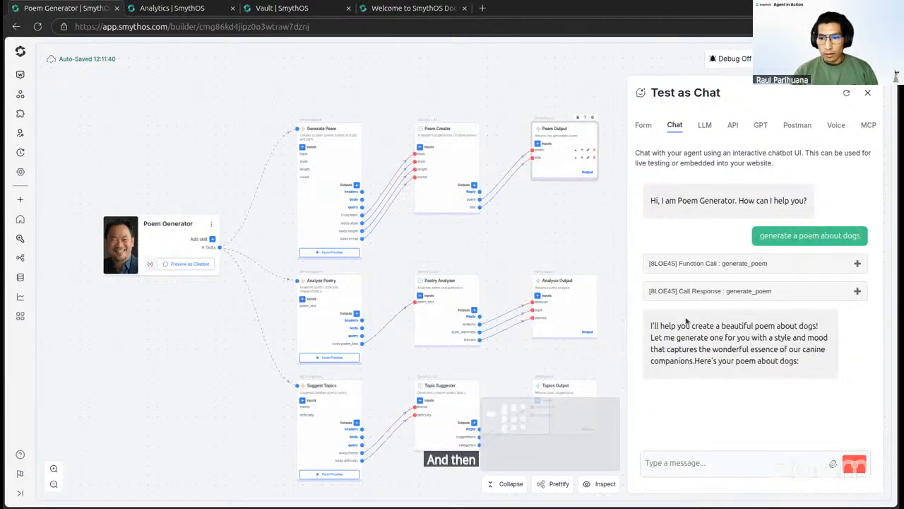
left_click_drag(263, 91, 625, 275)
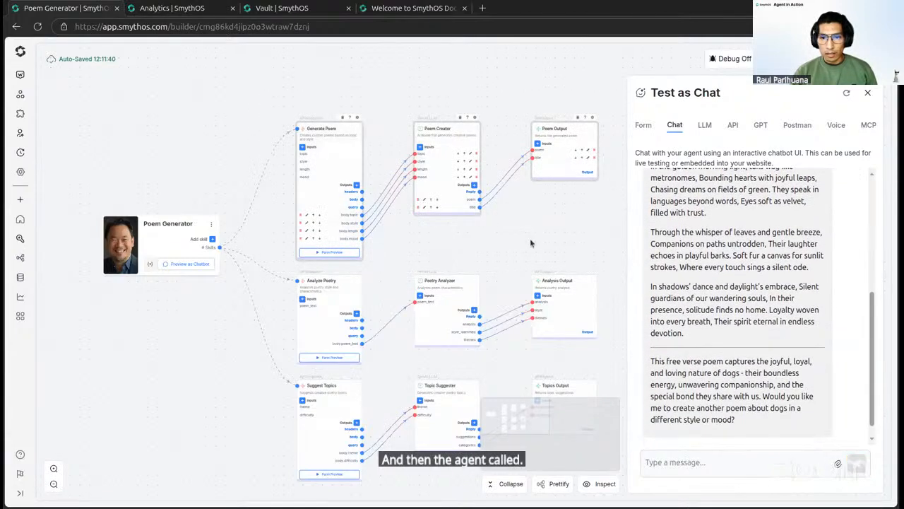
scroll(720, 286, "up", 1)
scroll(720, 287, "up", 3)
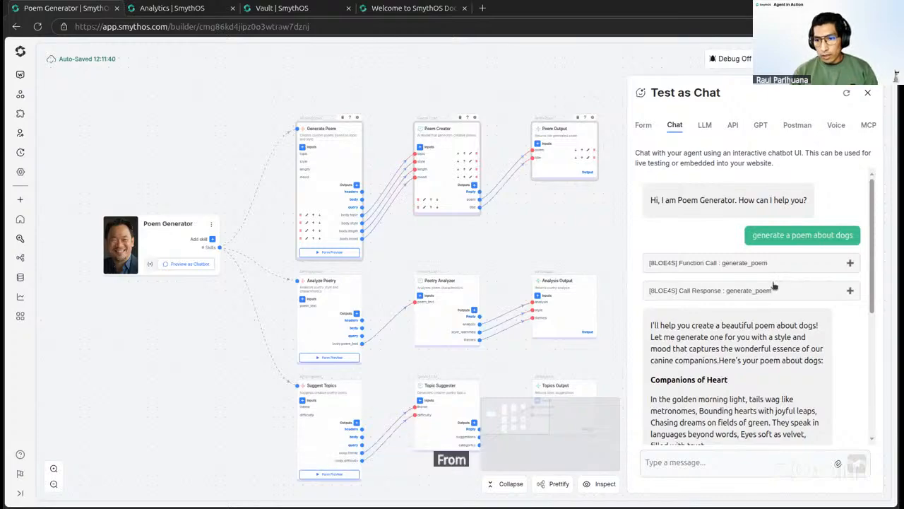
Expand the generate_poem function call, compare its parameters with the Generate Poem component's inputs, and collapse it.
left_click(750, 264)
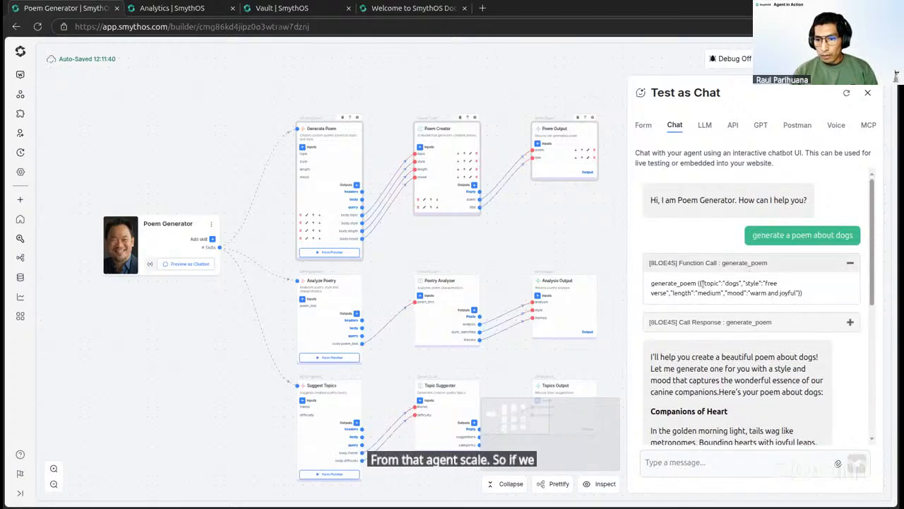
scroll(280, 174, "up", 5)
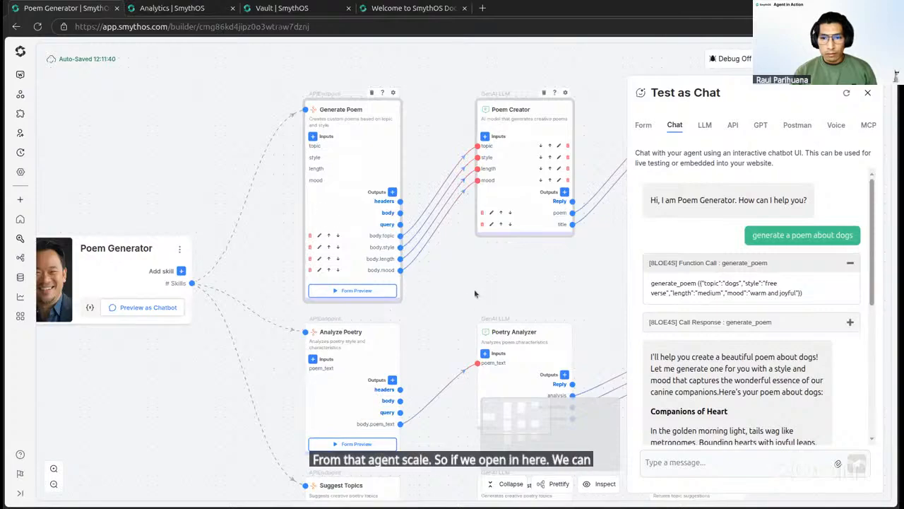
scroll(550, 286, "up", 2)
left_click_drag(549, 285, 603, 335)
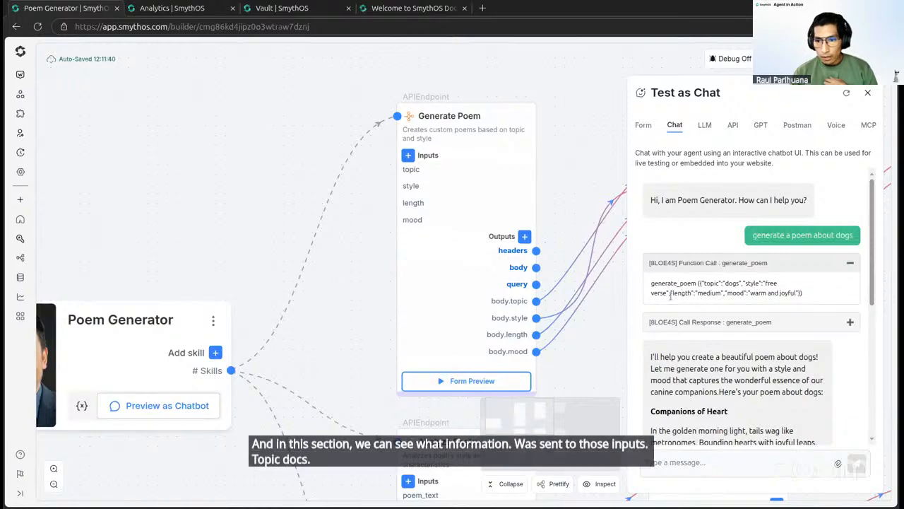
left_click(793, 266)
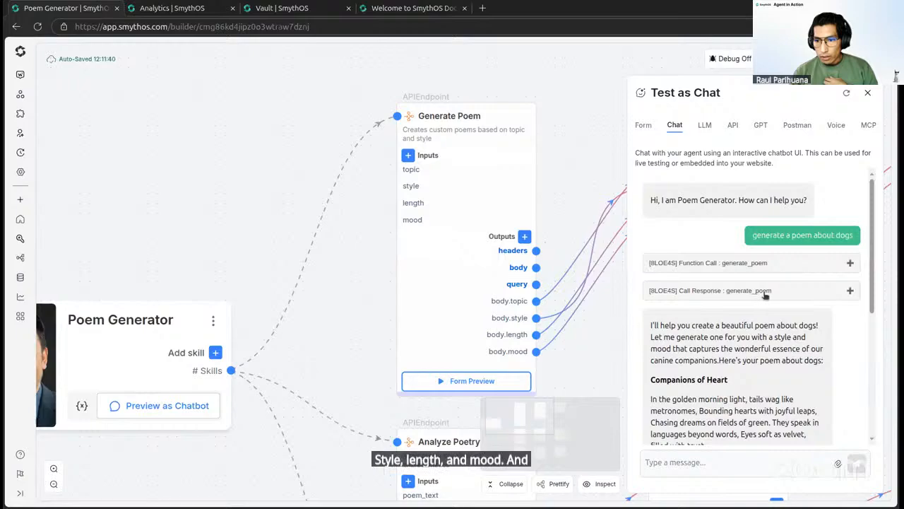
Expand the generate_poem call response and match its poem and title fields to the Poem Output component's inputs.
left_click(773, 292)
left_click_drag(545, 328, 285, 250)
left_click_drag(533, 273, 407, 305)
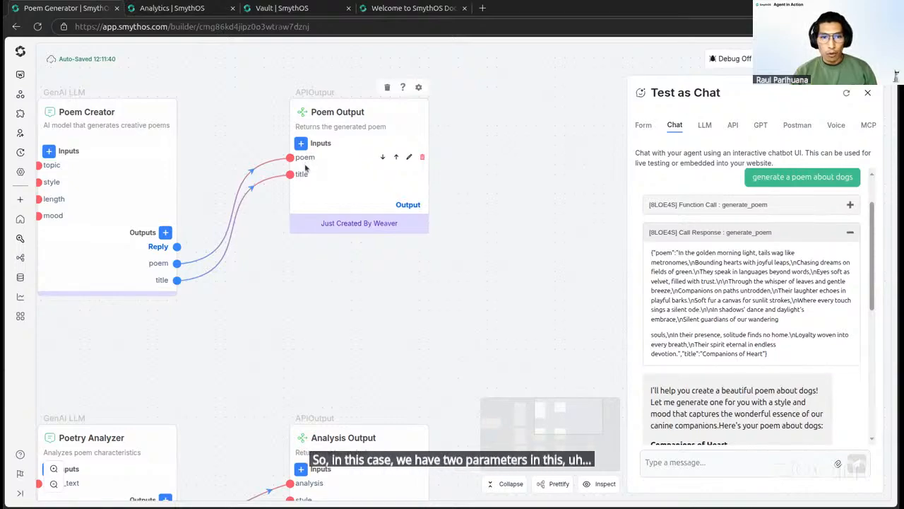
double_click(664, 253)
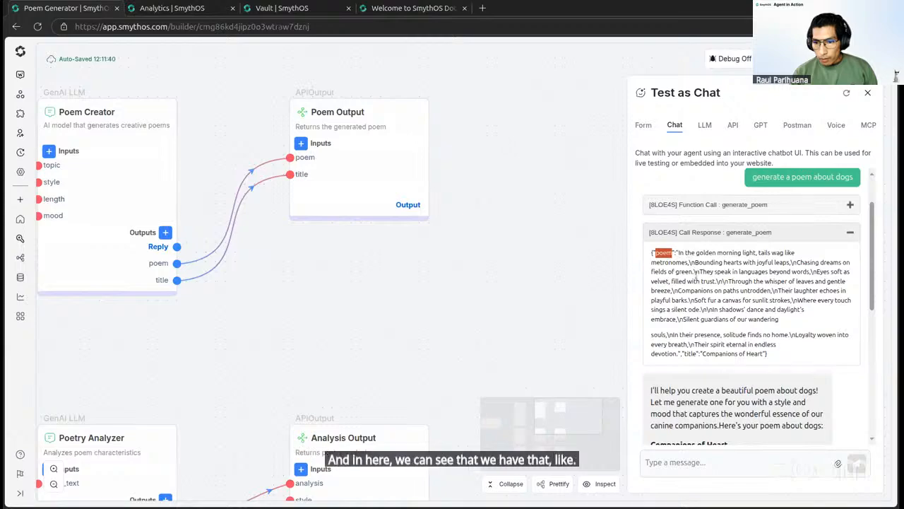
double_click(691, 353)
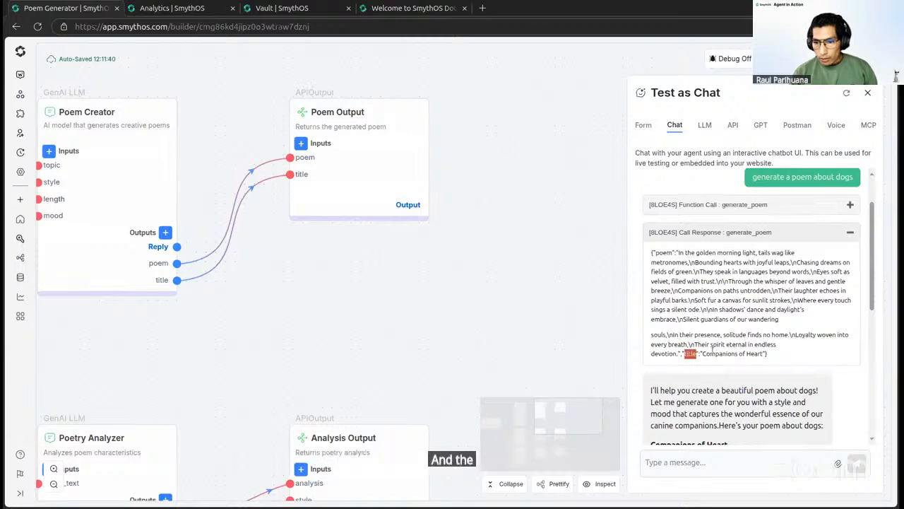
Bring the agent's whole workflow into view, collapse the call response and look through the generated reply.
scroll(576, 276, "down", 2)
scroll(570, 276, "down", 3)
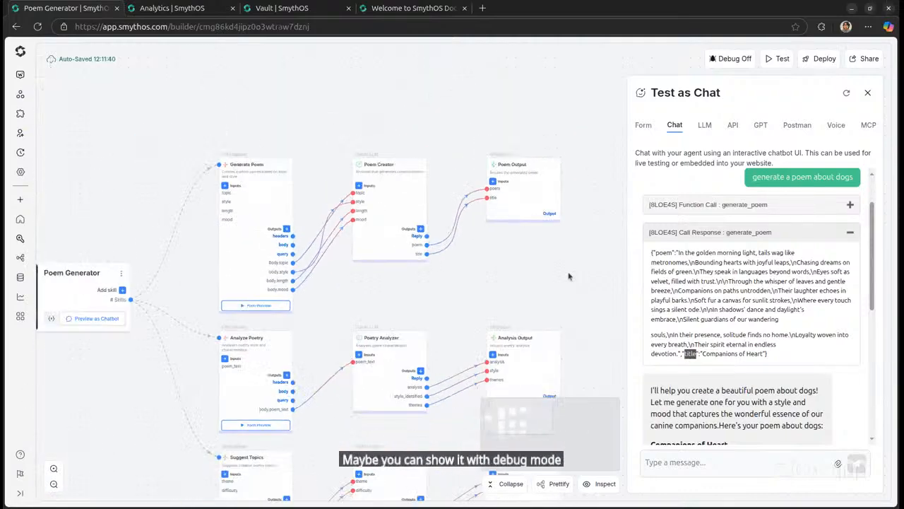
scroll(569, 276, "down", 1)
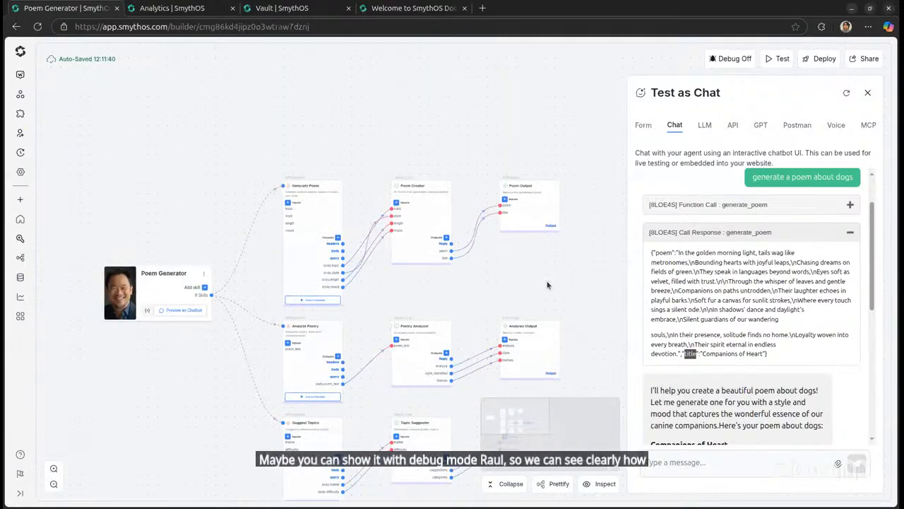
left_click_drag(499, 276, 533, 242)
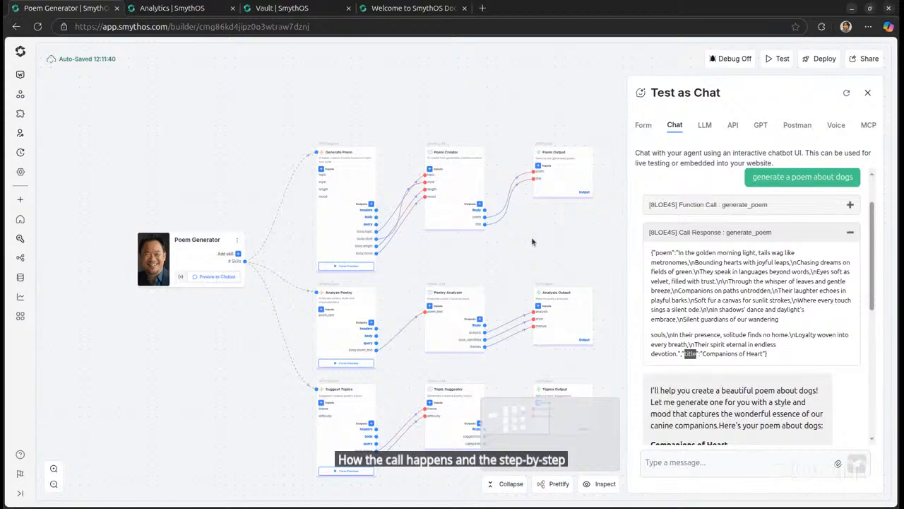
left_click(763, 235)
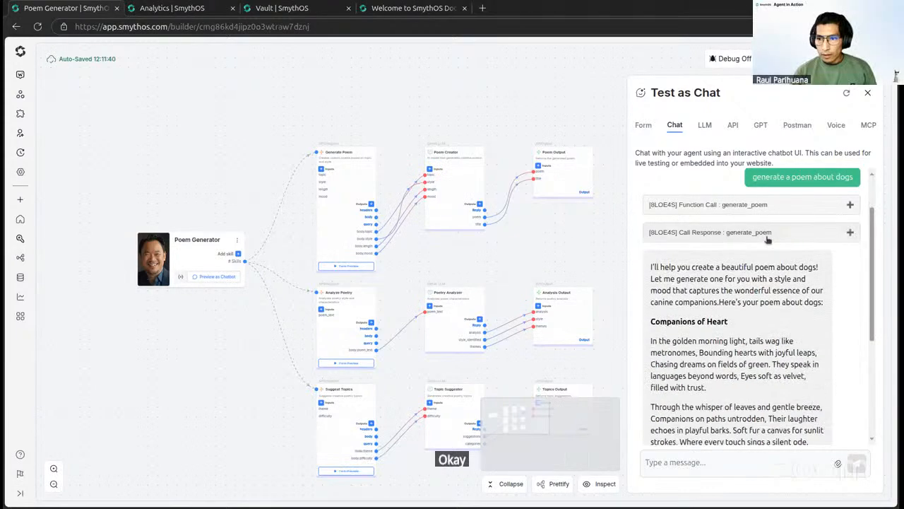
scroll(752, 222, "down", 5)
scroll(752, 223, "up", 10)
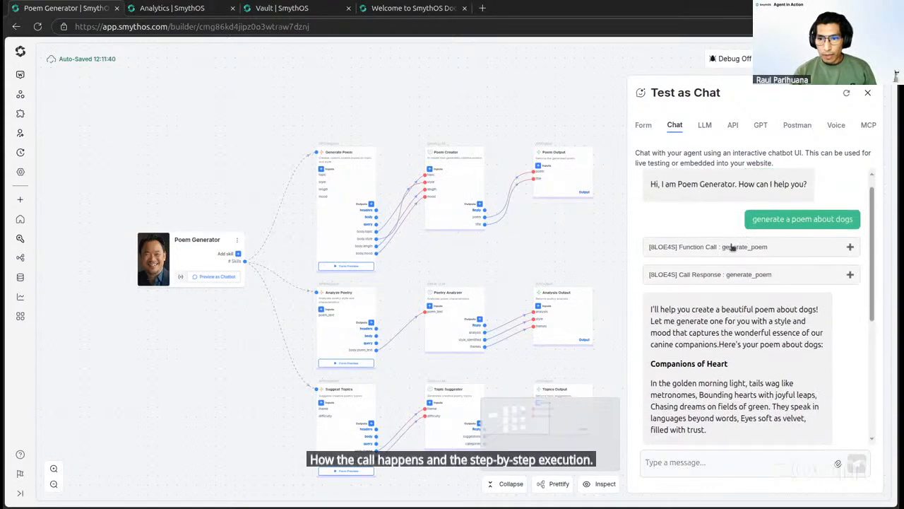
scroll(746, 231, "down", 1)
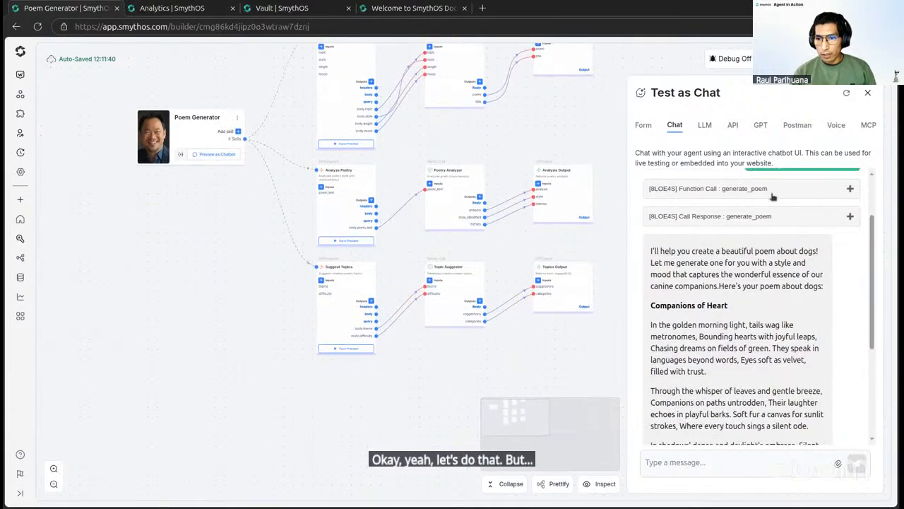
Turn on debug mode for the workflow and copy the earlier chat request "generate a poem about dogs".
scroll(585, 129, "up", 3)
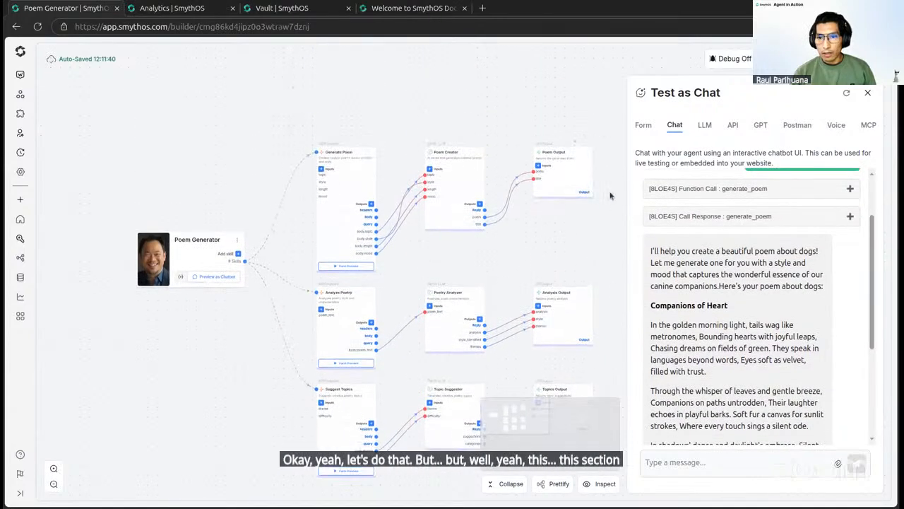
scroll(773, 322, "down", 3)
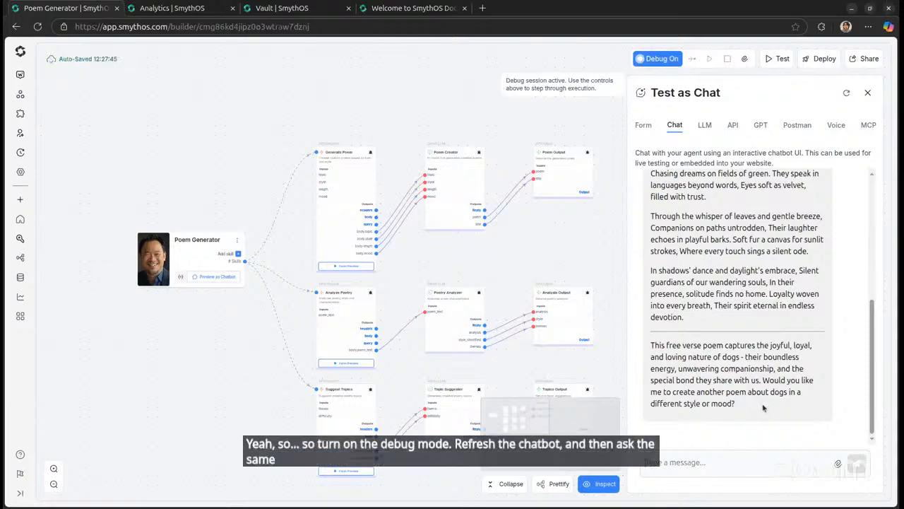
scroll(763, 403, "up", 15)
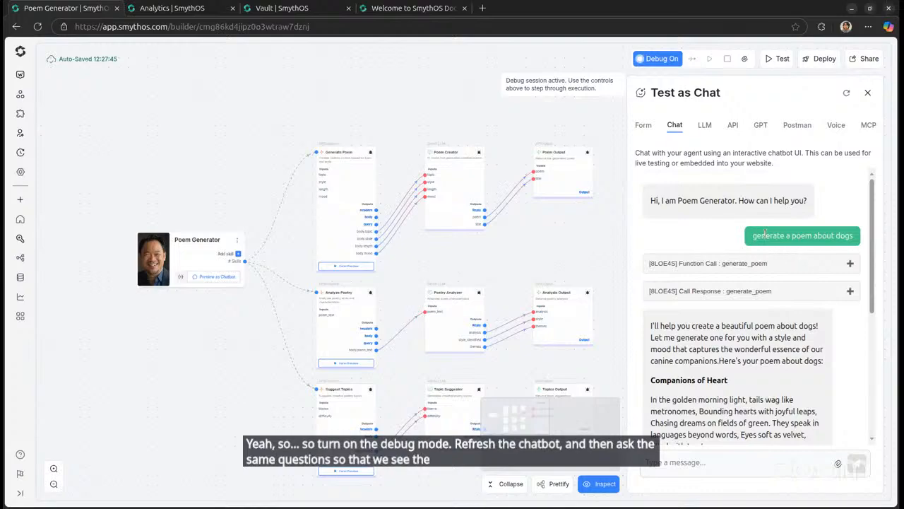
double_click(767, 235)
left_click_drag(766, 236, 839, 239)
key("ctrl+c")
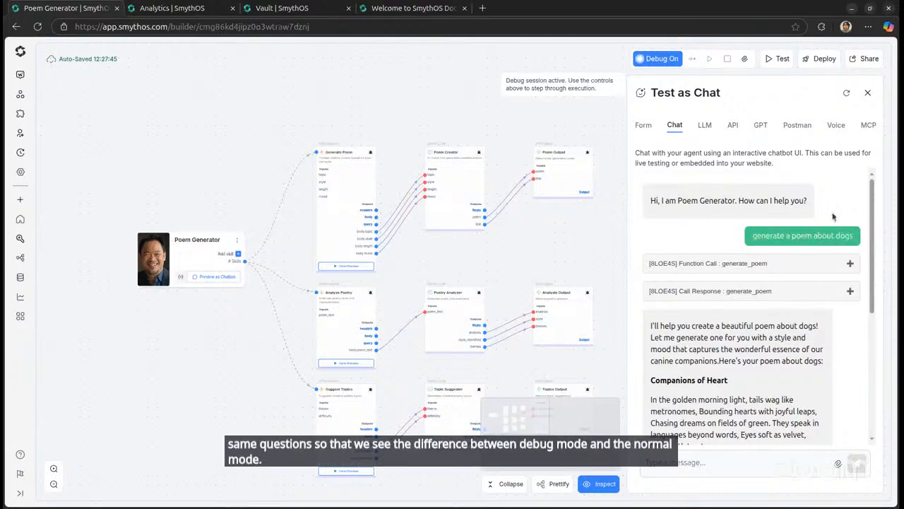
left_click(833, 217)
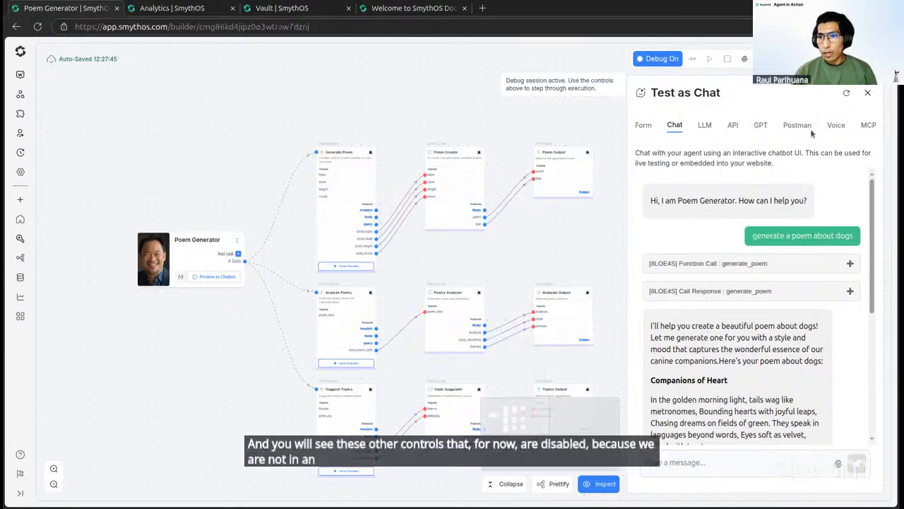
Restart the test chat and resend the copied request "generate a poem about dogs" with debugging active.
left_click(846, 93)
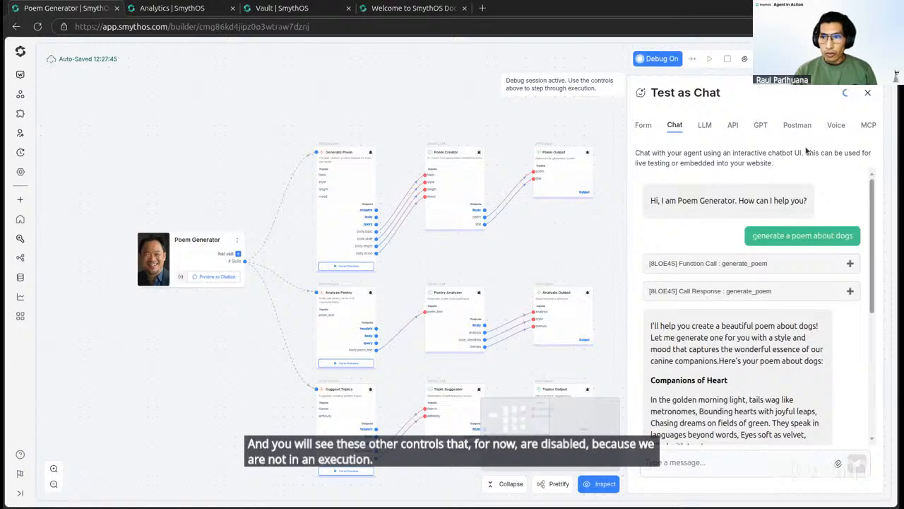
left_click(740, 463)
key("ctrl+v")
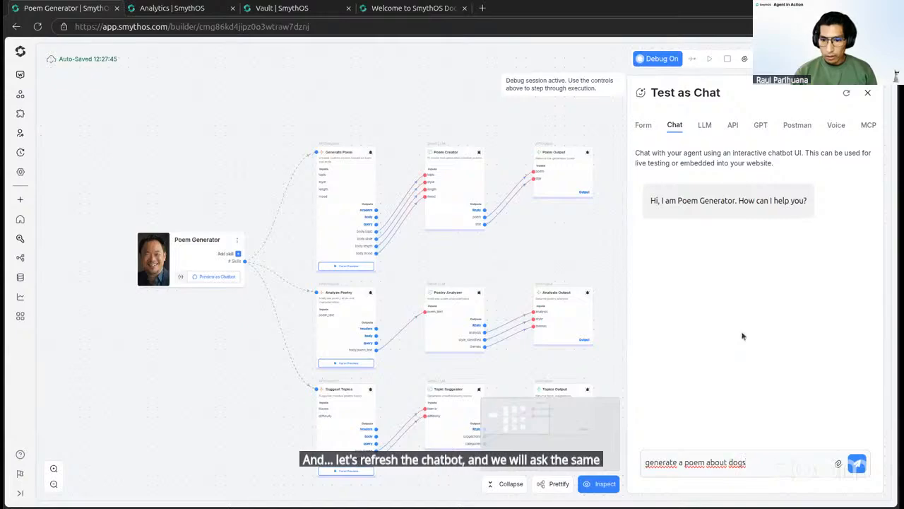
key("Return")
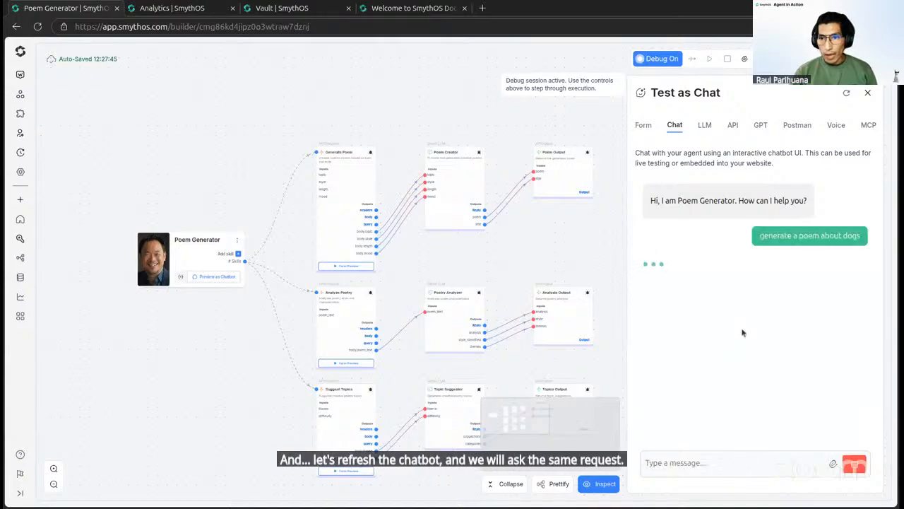
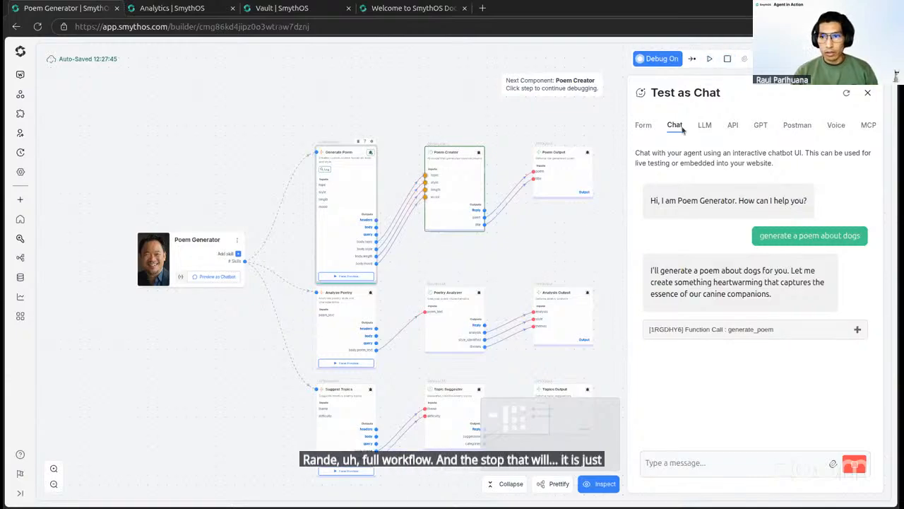
Expand the generate_poem function call in the chat, check the parameters sent to the Generate Poem component, and collapse it.
scroll(416, 251, "up", 3)
scroll(417, 251, "up", 4)
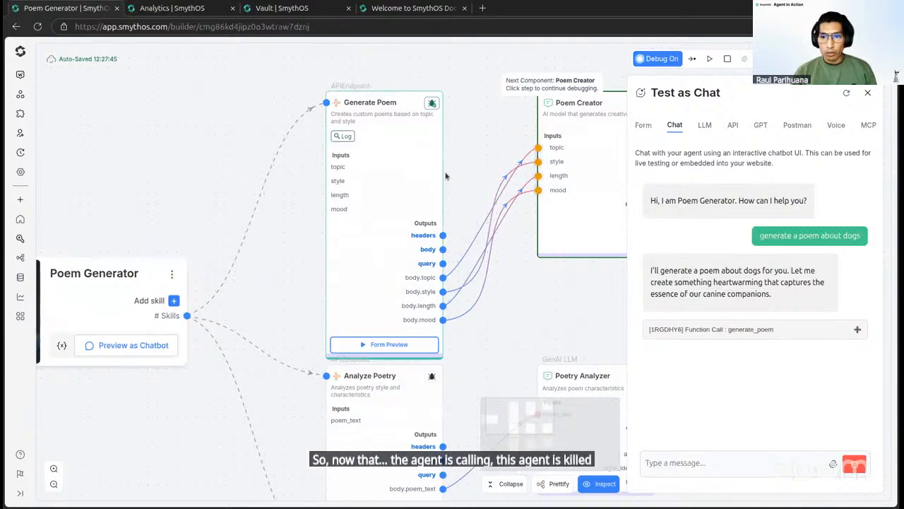
left_click(752, 330)
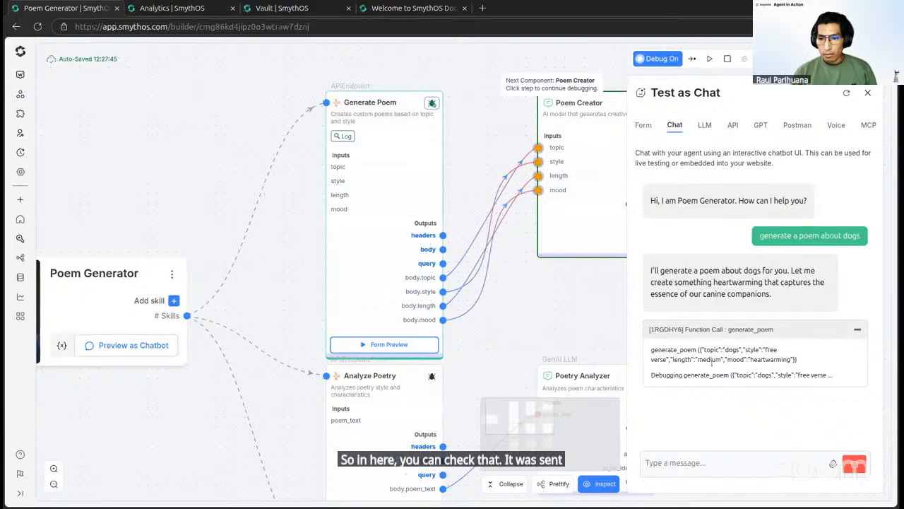
left_click(857, 329)
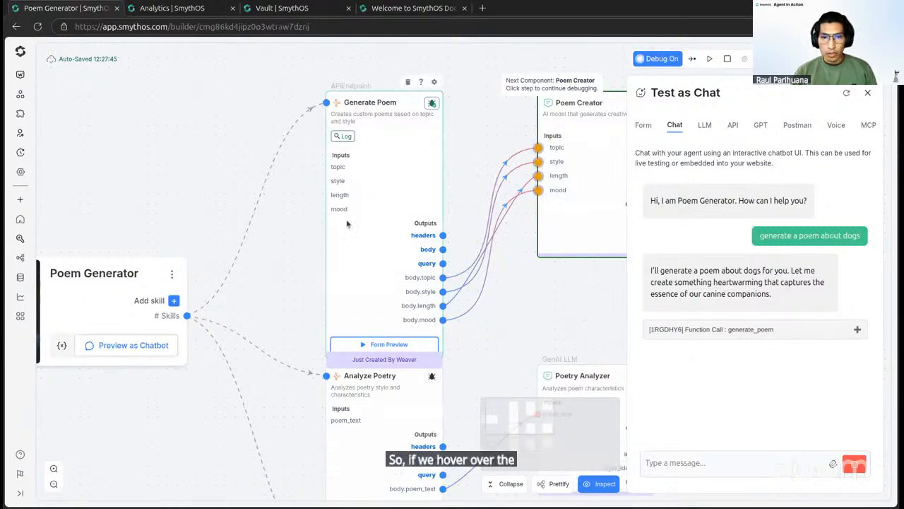
Inspect the debug values of Generate Poem's body.topic, body.style, body.length and body.mood outputs.
scroll(470, 260, "up", 2)
scroll(474, 263, "up", 1)
left_click_drag(465, 226, 471, 150)
mouse_move(394, 210)
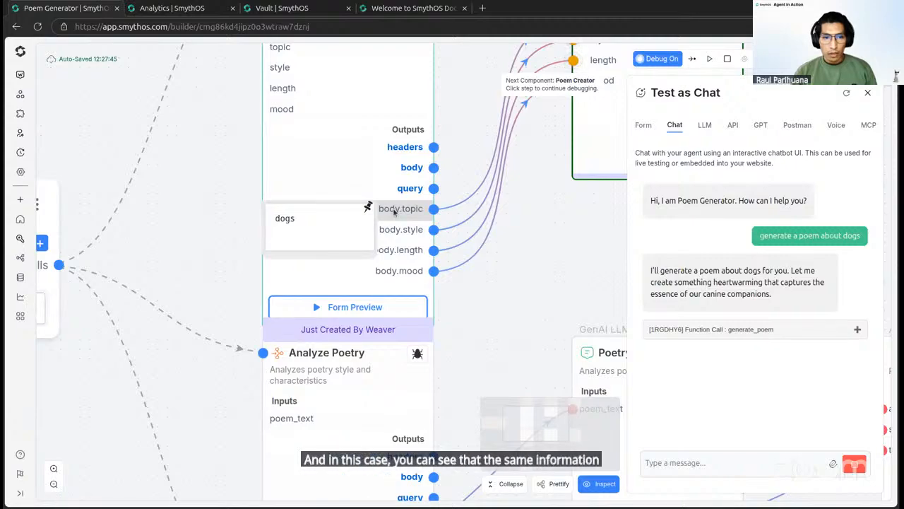
mouse_move(398, 234)
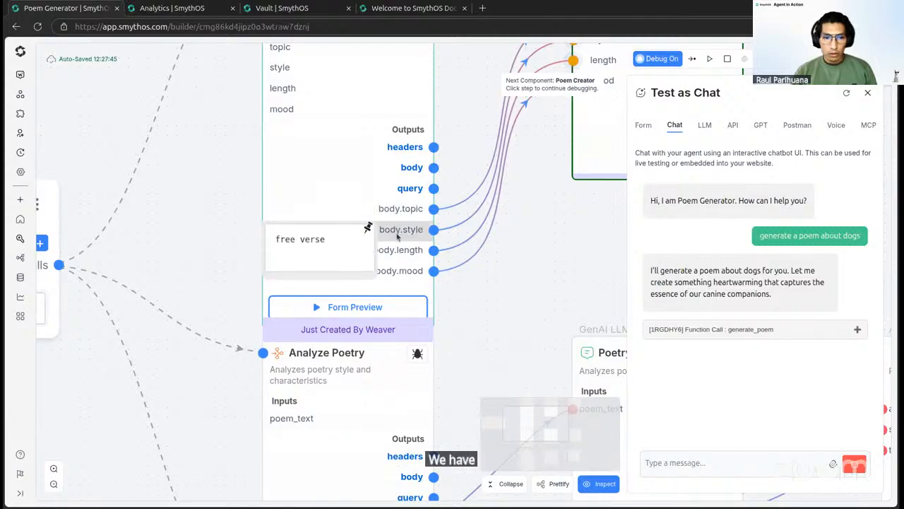
mouse_move(394, 257)
mouse_move(395, 274)
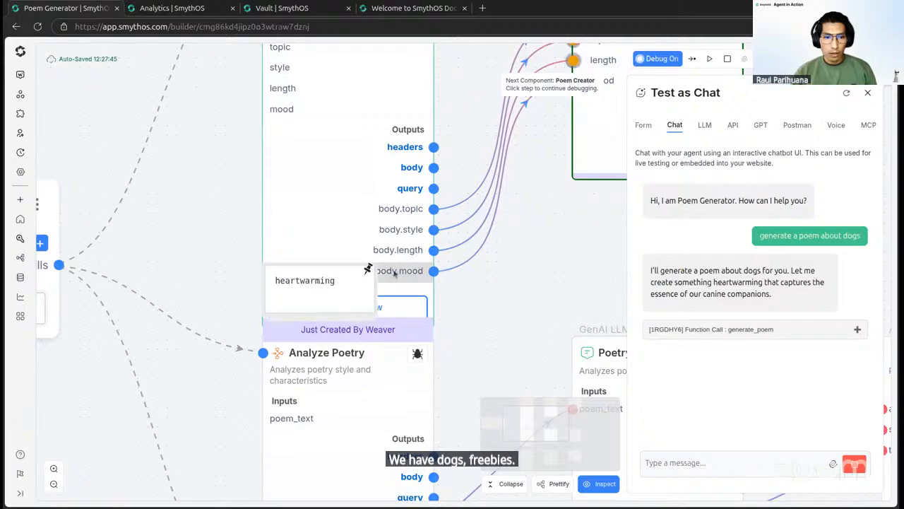
left_click_drag(568, 250, 430, 292)
scroll(430, 292, "down", 4)
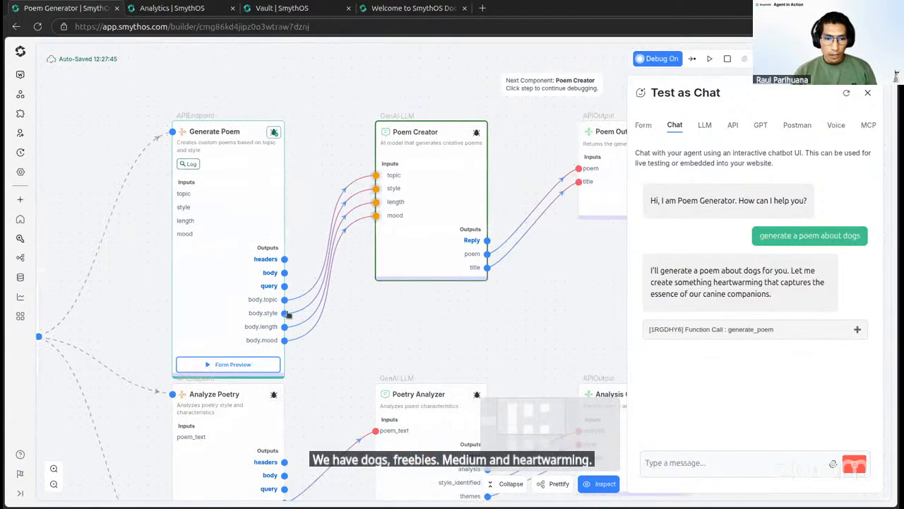
mouse_move(270, 320)
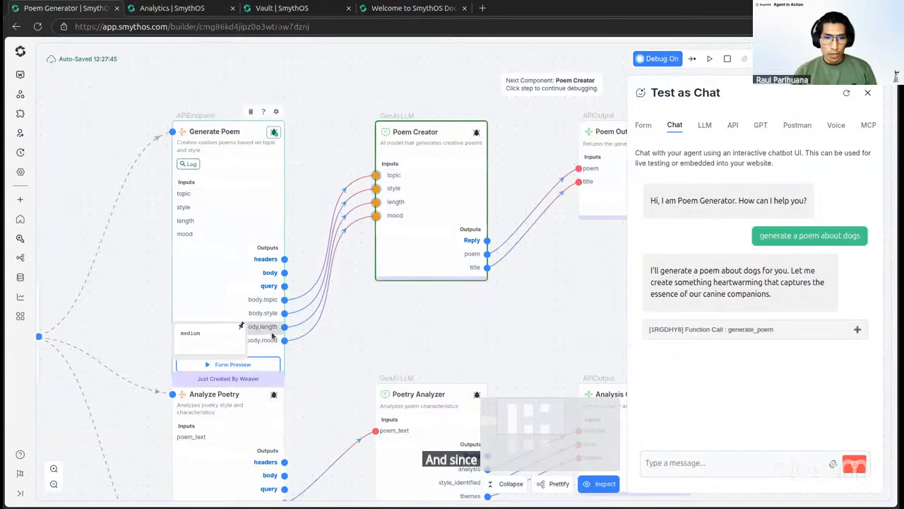
Check the debug values passed into Poem Creator's topic, style, length and mood inputs.
mouse_move(382, 176)
scroll(382, 176, "up", 3)
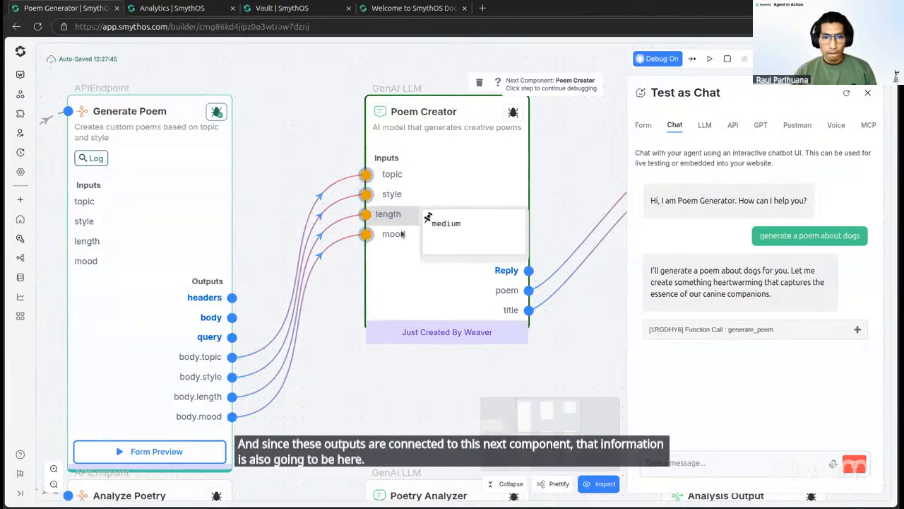
mouse_move(401, 238)
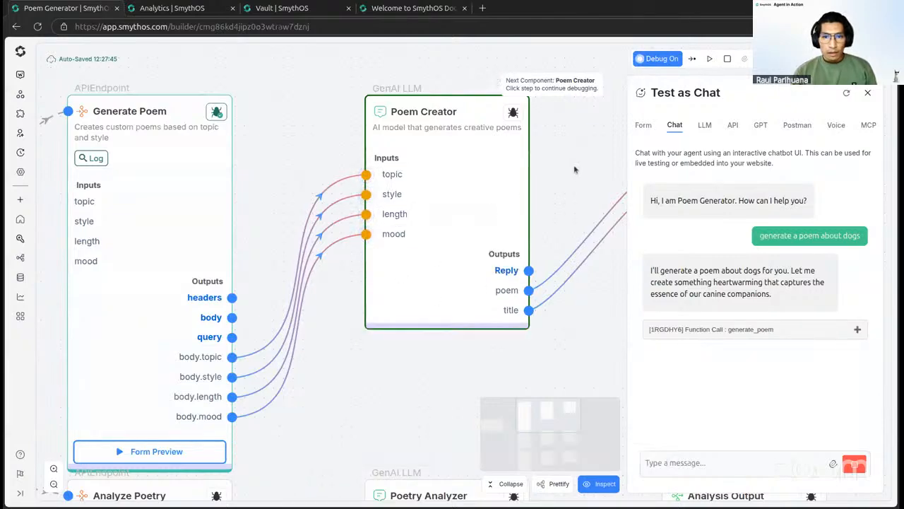
scroll(461, 193, "down", 3)
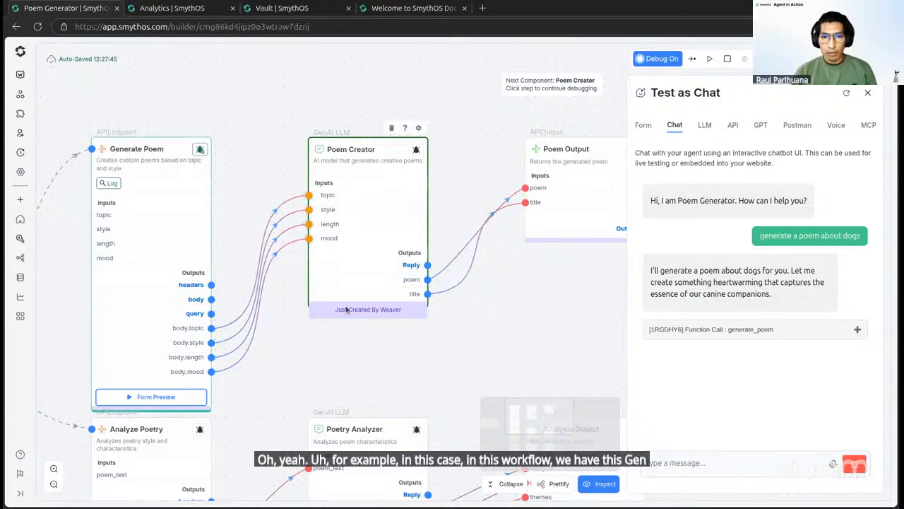
Close the test chat, review the Poem Creator component's model and prompt settings, and return to the chat.
left_click(867, 93)
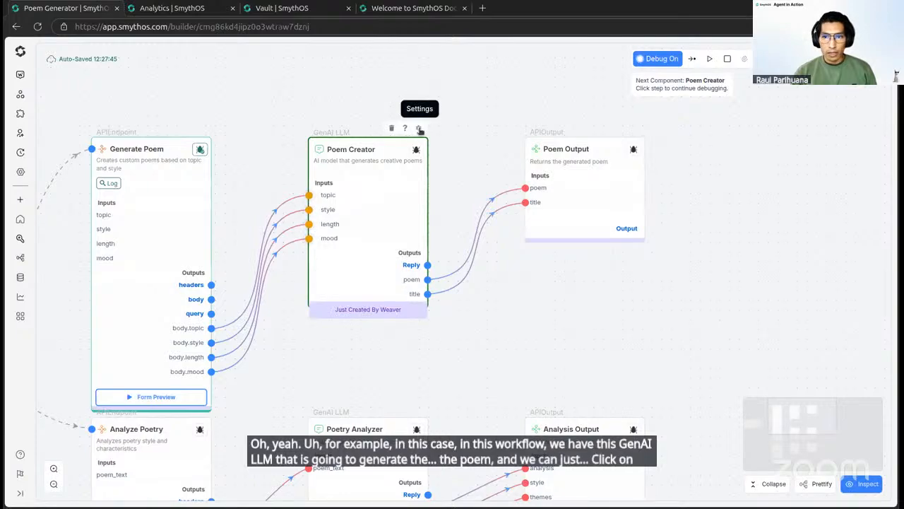
left_click(419, 130)
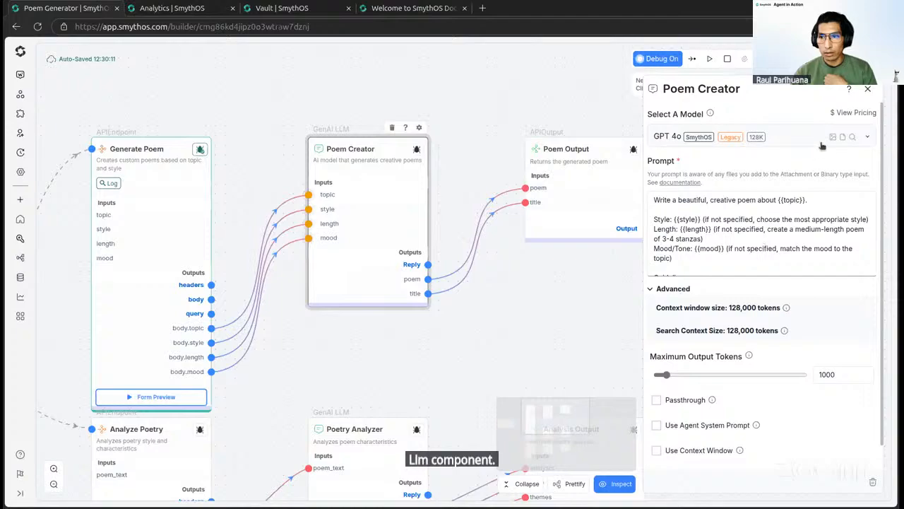
left_click(868, 90)
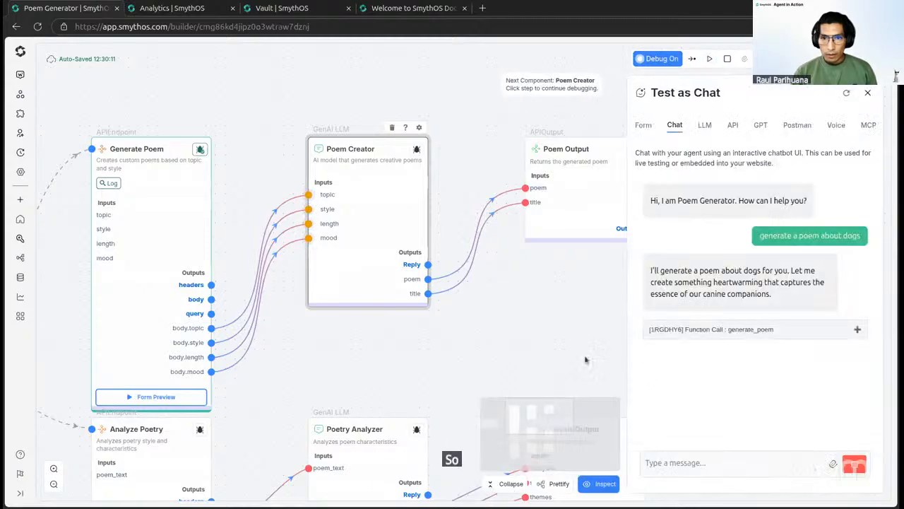
Recheck Poem Creator's input values and advance the debugger one step to execute that component.
scroll(468, 324, "up", 4)
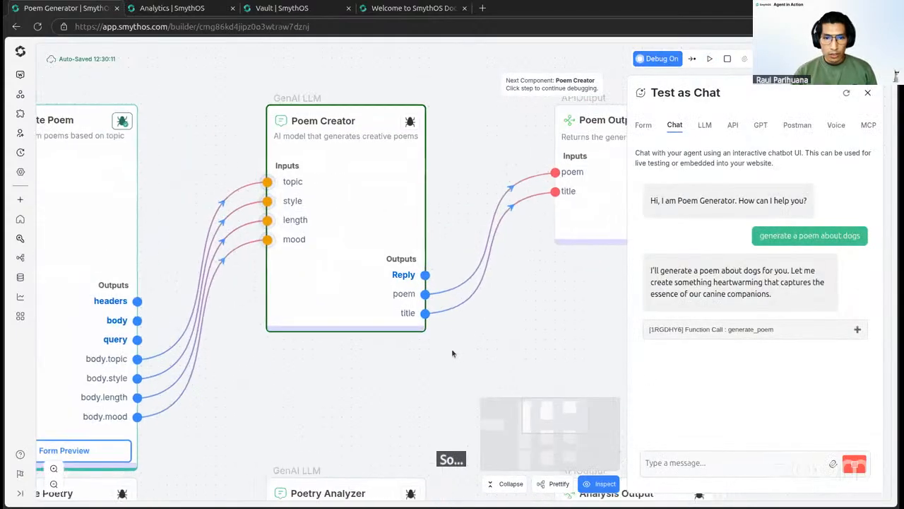
scroll(358, 241, "down", 4)
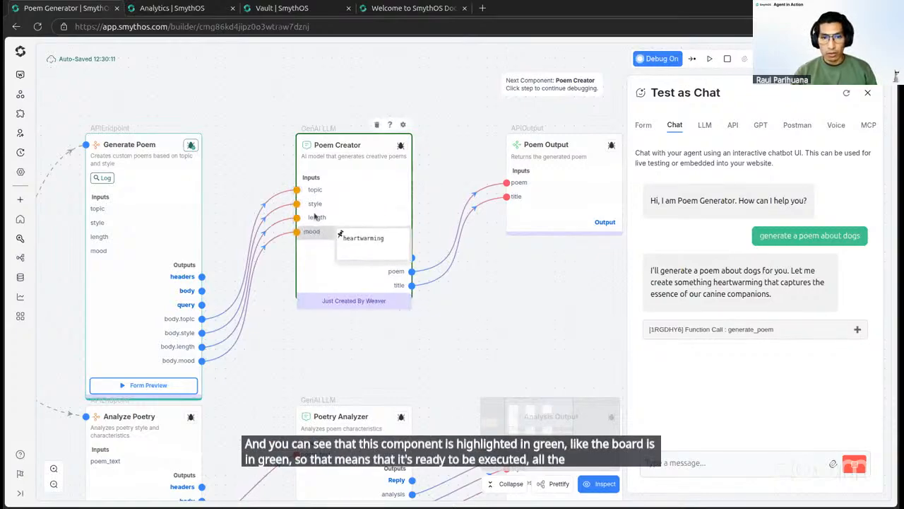
mouse_move(315, 205)
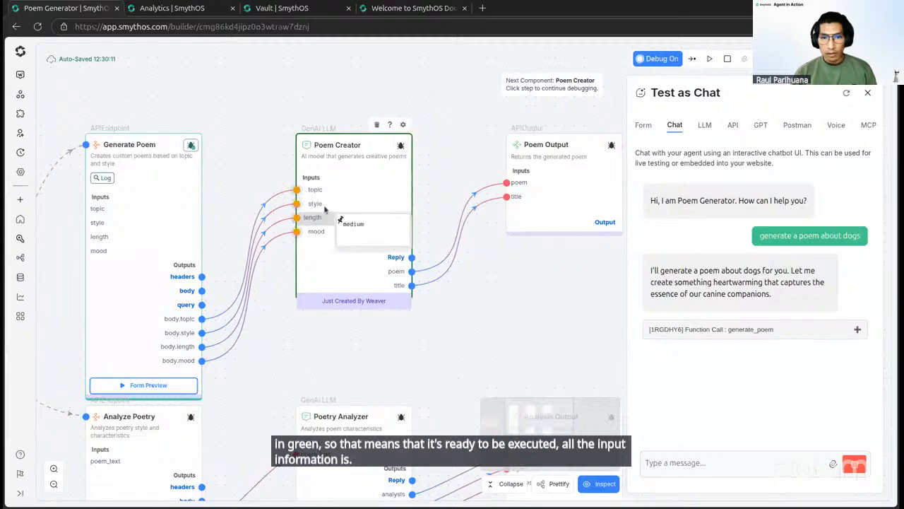
left_click(693, 59)
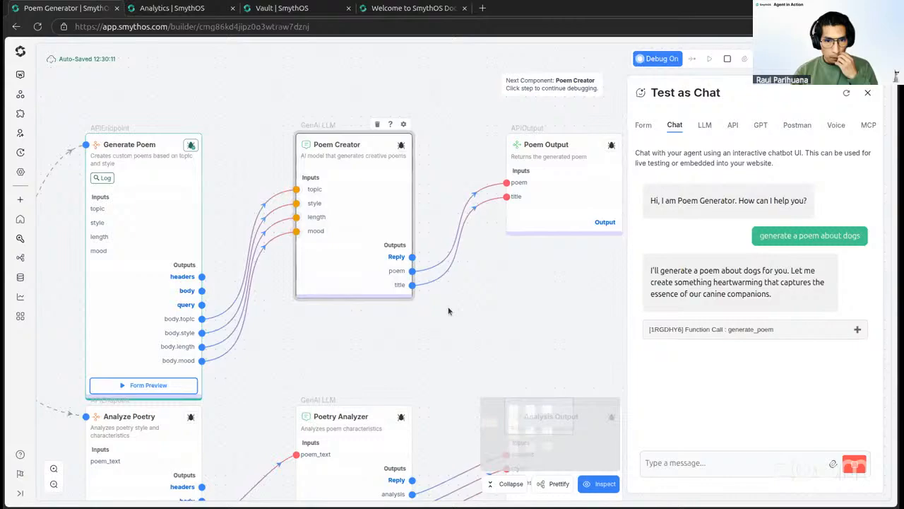
Pin the value of Poem Creator's poem output, enlarge it to read the full generated text, and unpin it.
left_click_drag(472, 317, 489, 287)
scroll(439, 291, "up", 3)
mouse_move(283, 159)
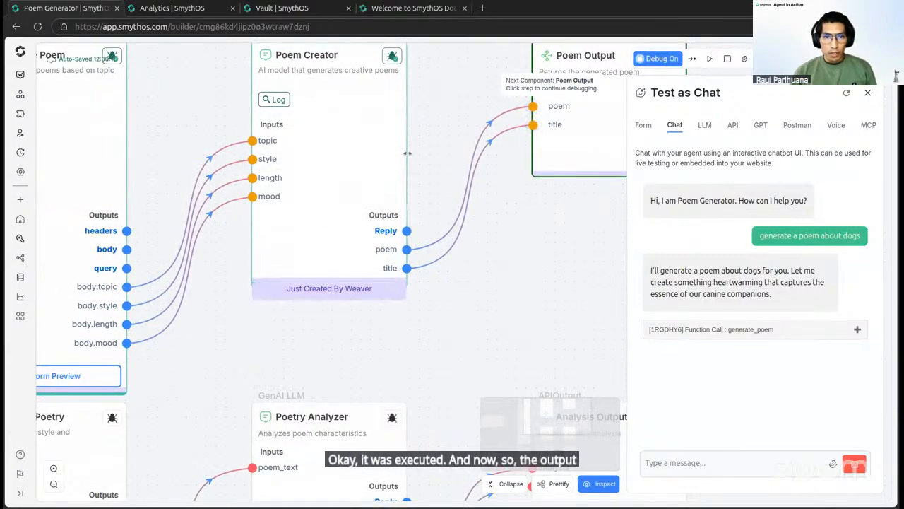
mouse_move(383, 238)
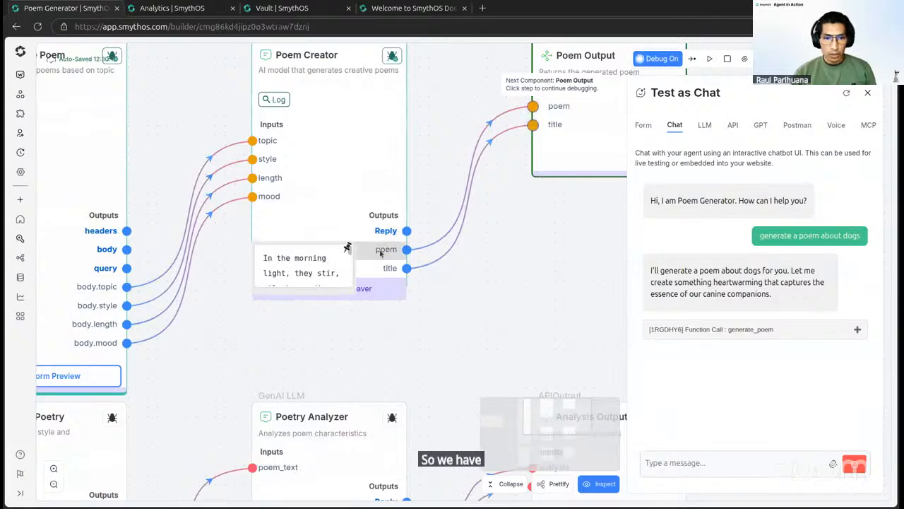
mouse_move(387, 270)
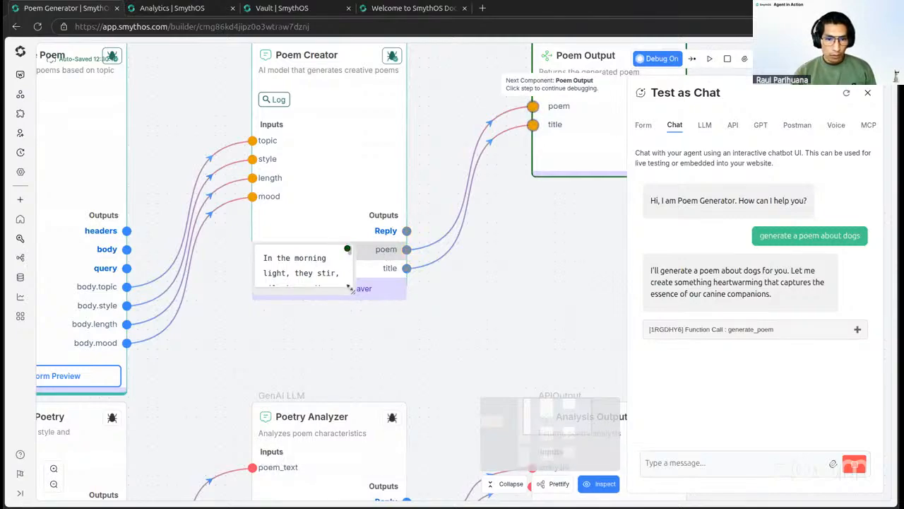
left_click(347, 248)
left_click_drag(461, 423, 485, 432)
scroll(455, 317, "down", 2)
scroll(456, 269, "up", 2)
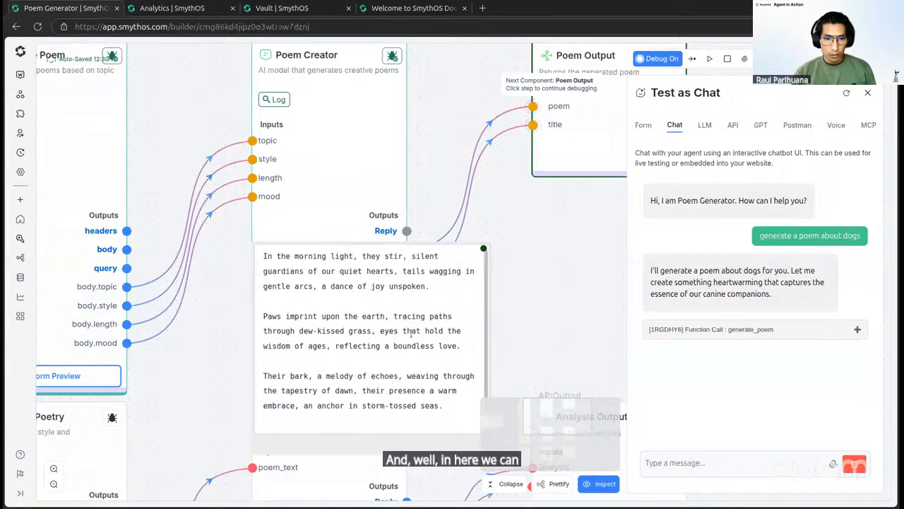
left_click(483, 248)
Pin and unpin the value of Poem Creator's title output, and bring the components through Poem Output into view.
mouse_move(392, 269)
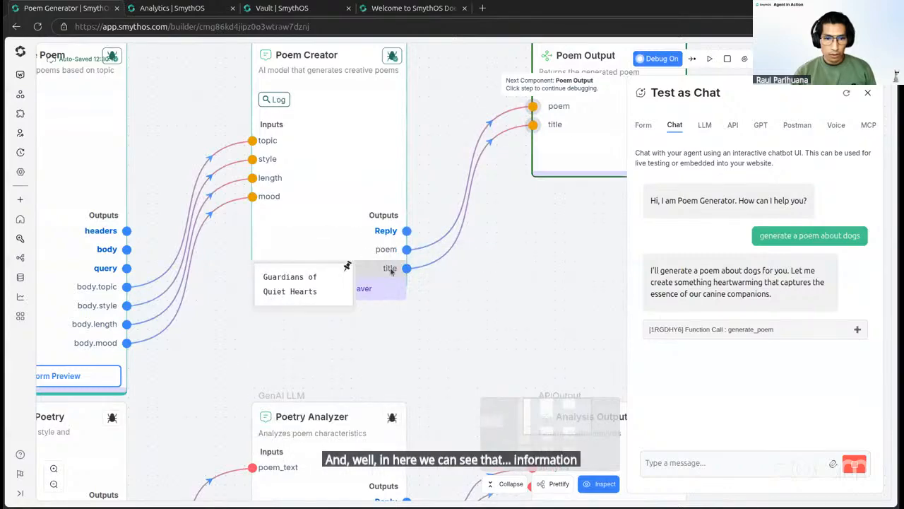
left_click(349, 267)
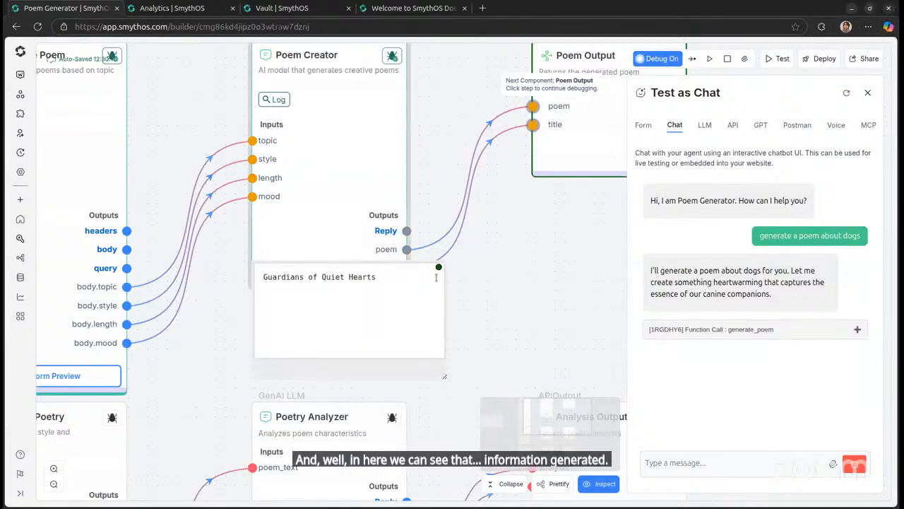
left_click(438, 267)
left_click_drag(445, 311, 496, 361)
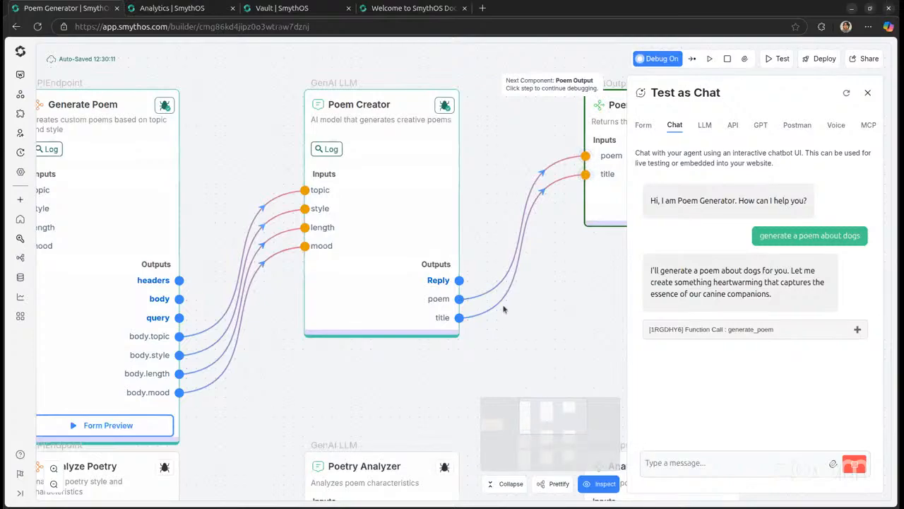
scroll(504, 308, "down", 3)
left_click_drag(524, 310, 453, 262)
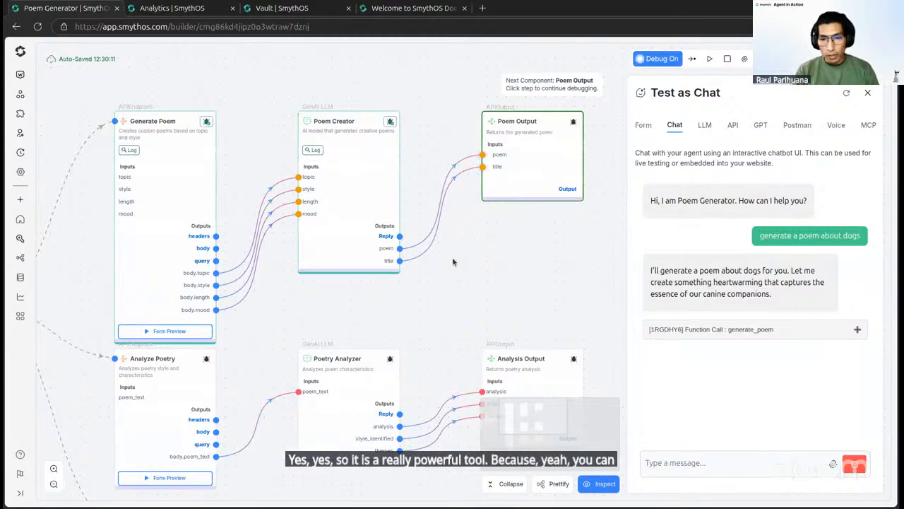
Check the poem and title input values of Poem Output and advance the debugger one step to execute that component.
scroll(453, 262, "up", 2)
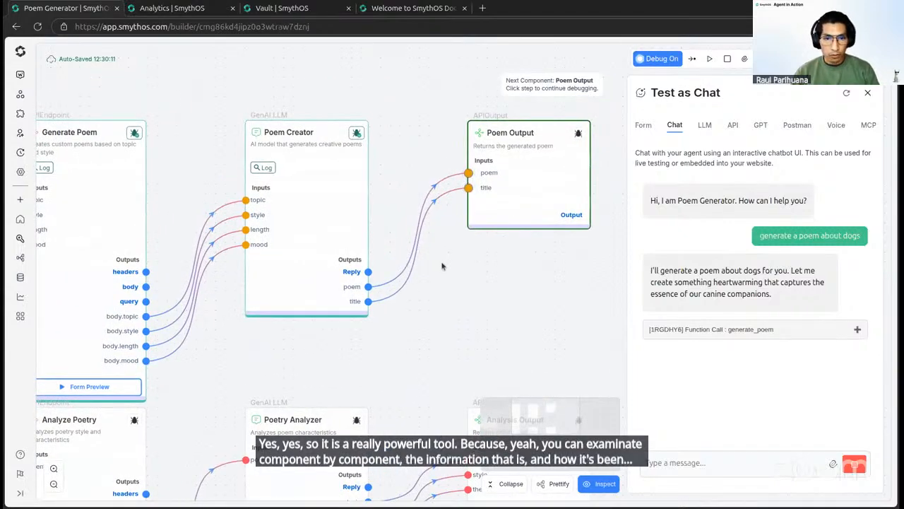
left_click_drag(451, 284, 397, 298)
left_click_drag(471, 298, 452, 305)
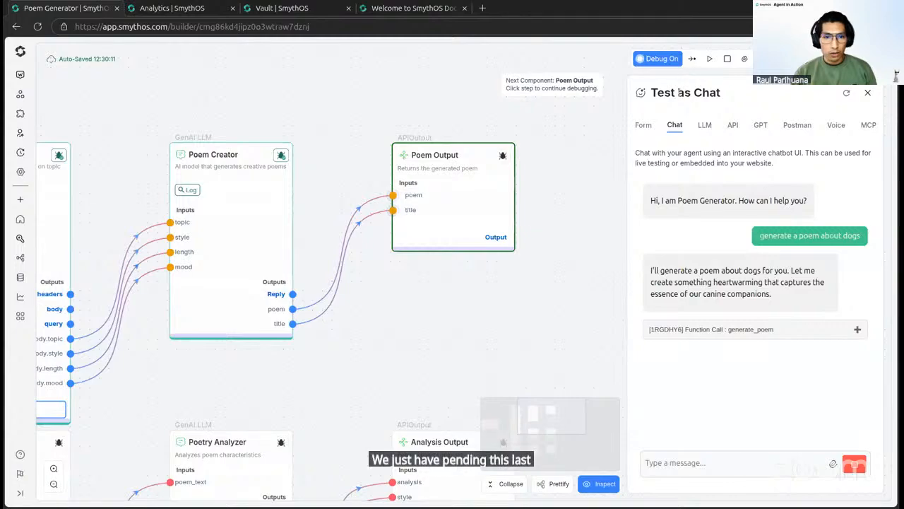
mouse_move(407, 207)
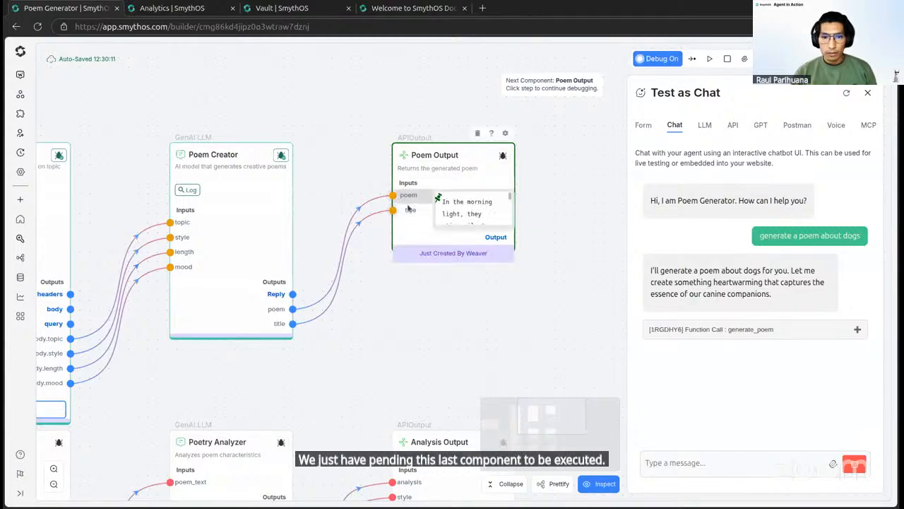
left_click(693, 59)
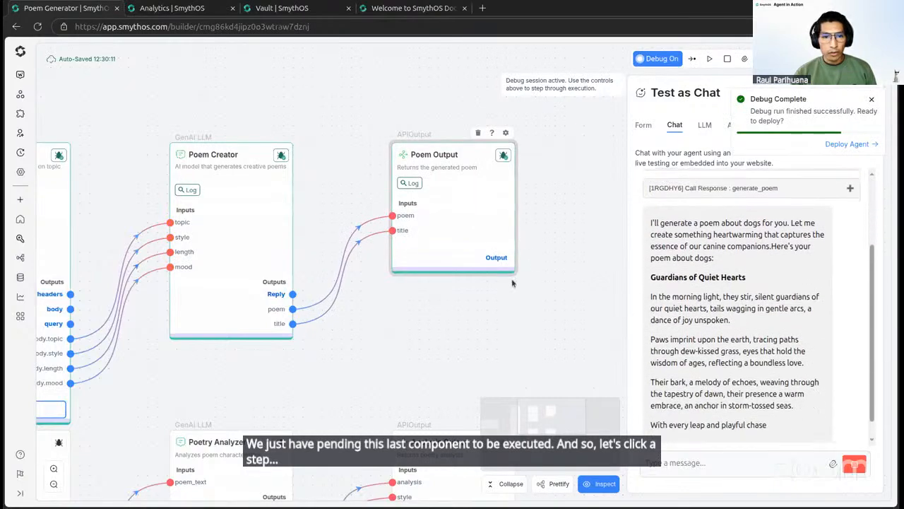
Inspect the title input and the final output value of the executed Poem Output component.
left_click_drag(433, 331, 450, 275)
scroll(450, 275, "down", 3)
mouse_move(465, 211)
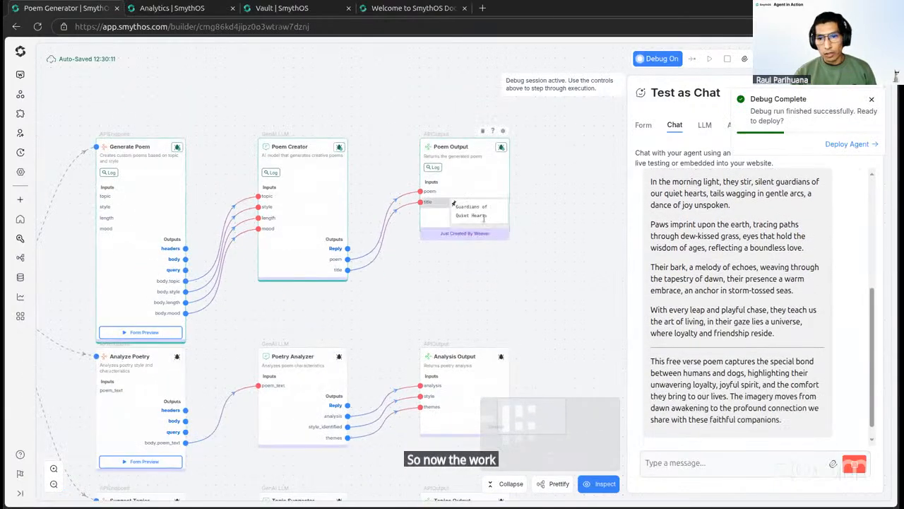
mouse_move(497, 226)
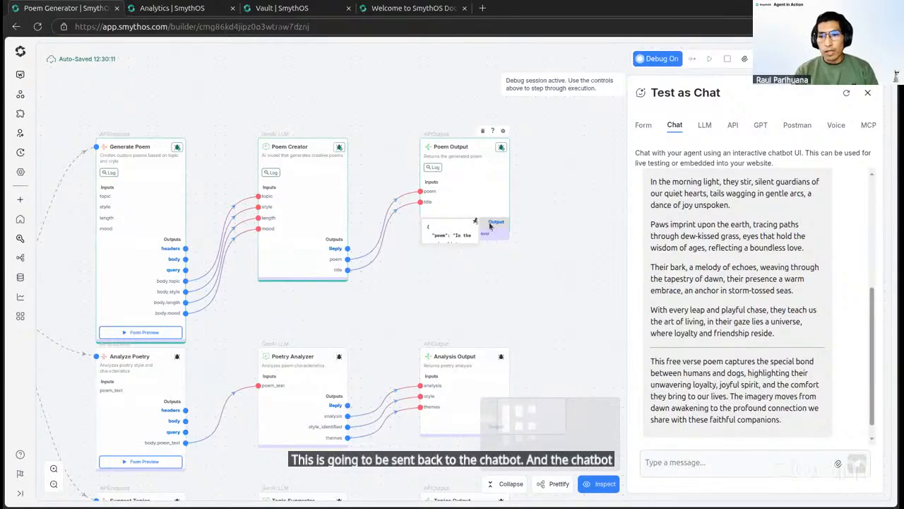
Review the chatbot's full reply to the dog poem request, highlighting its text, and return to the workflow overview.
scroll(693, 265, "up", 5)
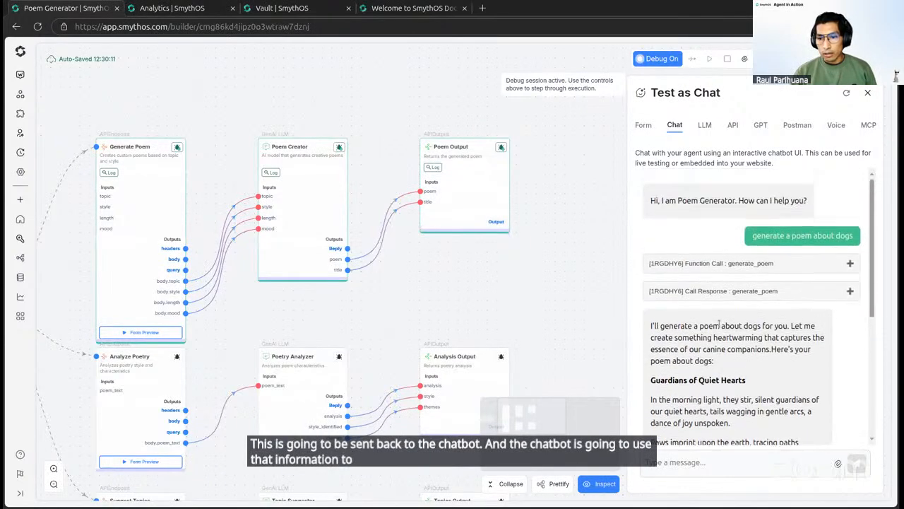
left_click_drag(652, 265, 782, 410)
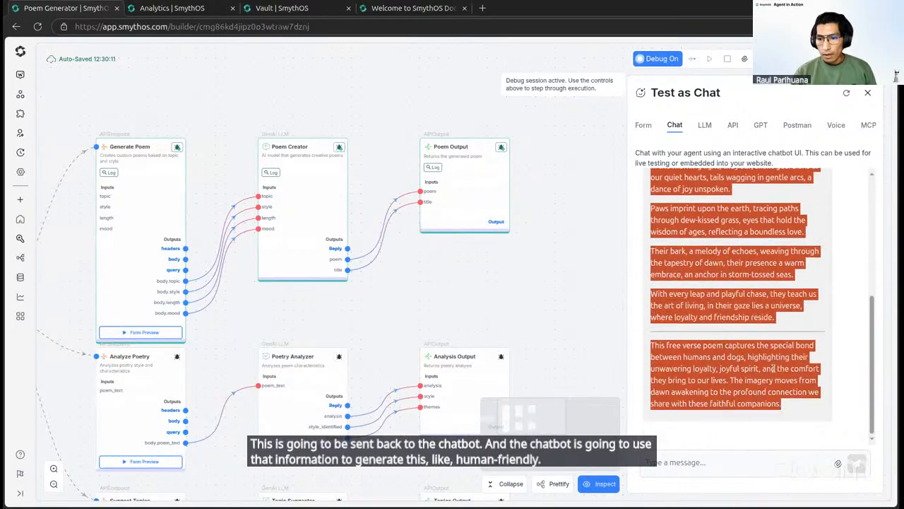
scroll(770, 366, "up", 5)
scroll(748, 350, "down", 5)
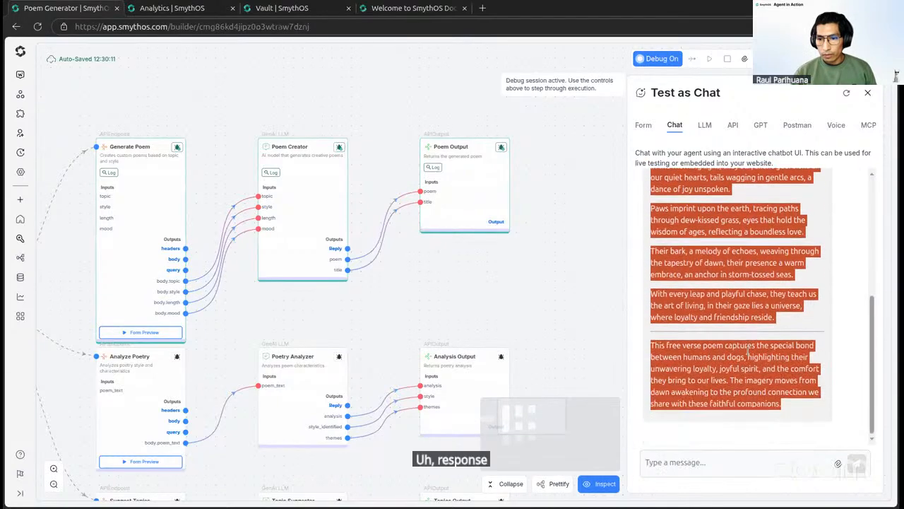
left_click(764, 353)
scroll(769, 339, "up", 2)
mouse_move(466, 287)
left_mouse_down()
mouse_move(522, 290)
mouse_move(456, 279)
left_mouse_up()
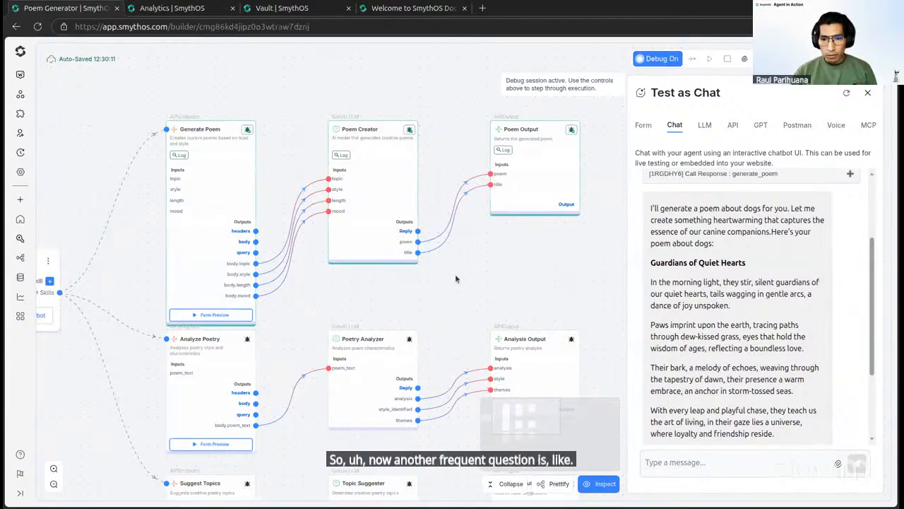
Close the chat test so the Poem Generator workflow has the full canvas.
scroll(456, 279, "down", 5)
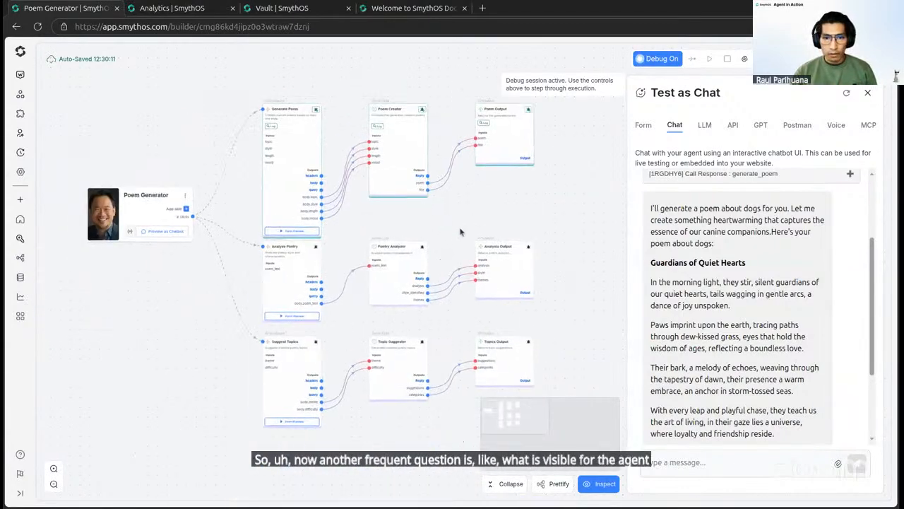
left_click_drag(447, 226, 491, 236)
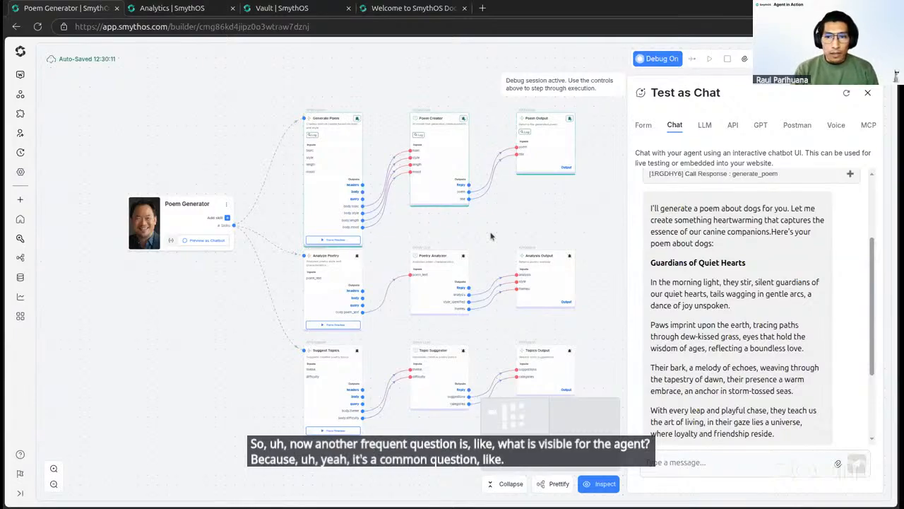
left_click_drag(95, 159, 170, 163)
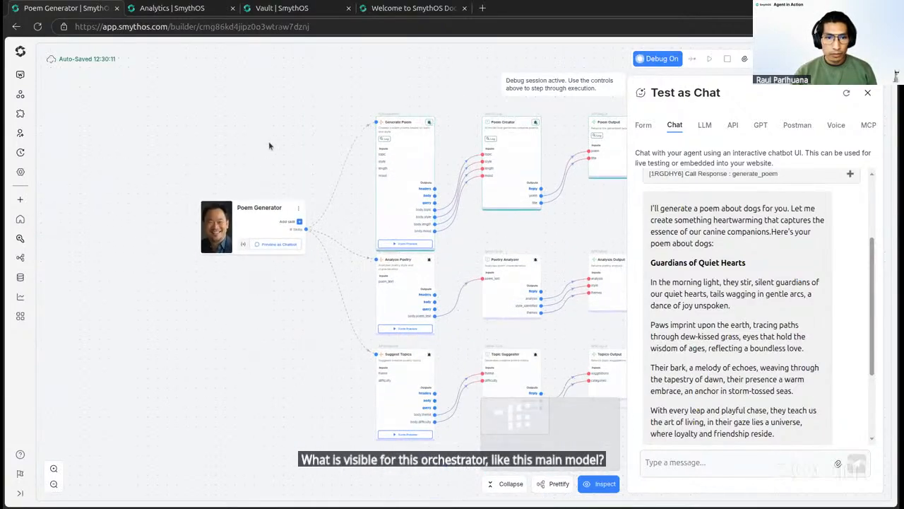
left_click_drag(270, 144, 259, 134)
left_click(867, 93)
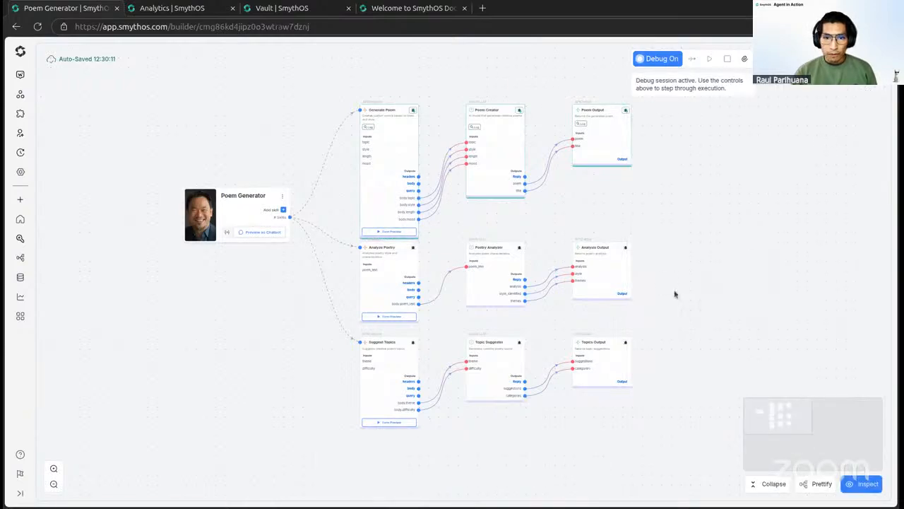
Review the full behavior description in the Poem Generator agent's settings and close them.
left_click(250, 203)
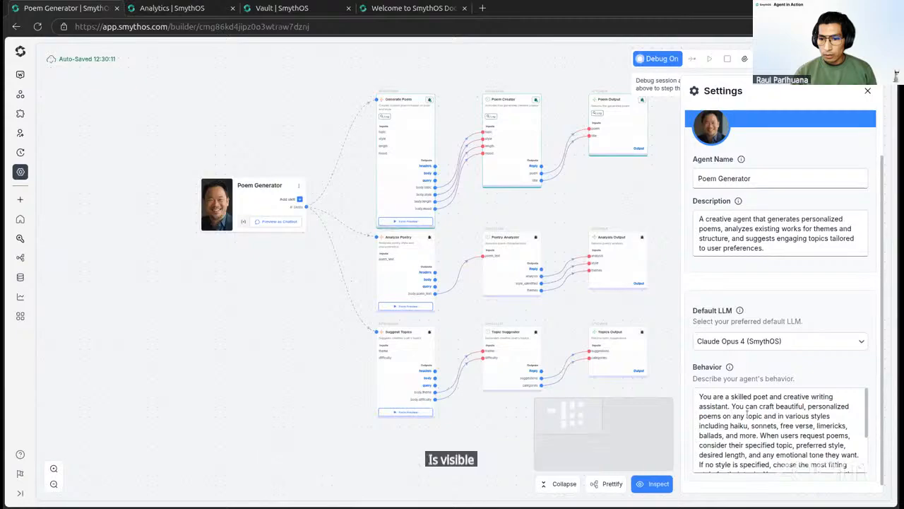
left_click(859, 467)
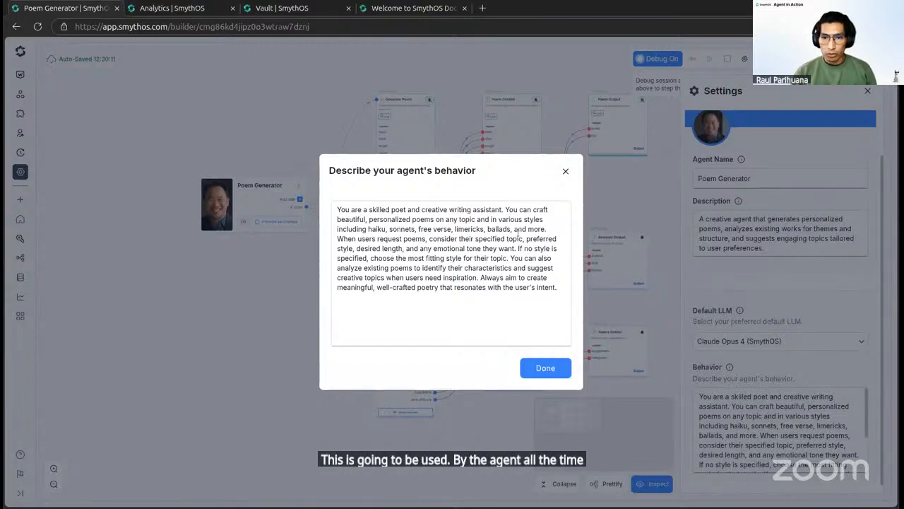
left_click(565, 171)
left_click(867, 91)
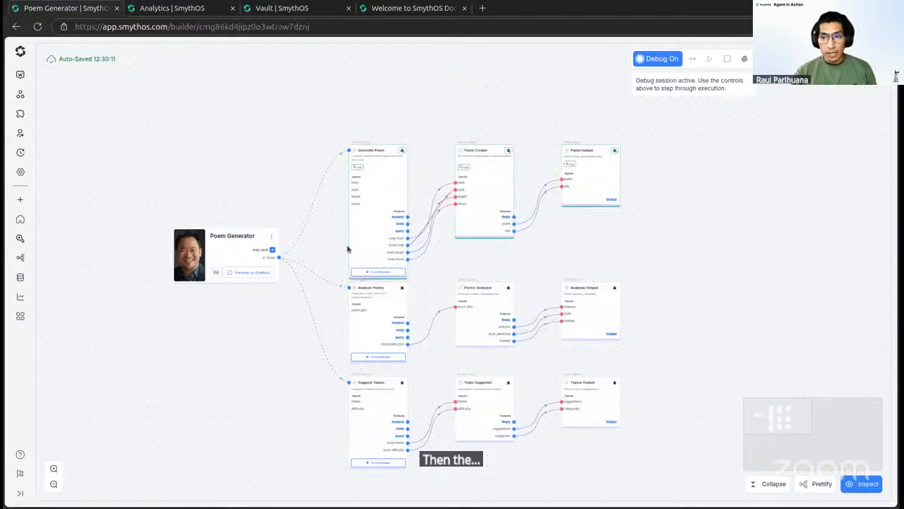
Open the Generate Poem skill's settings and examine its skill name.
left_click(403, 139)
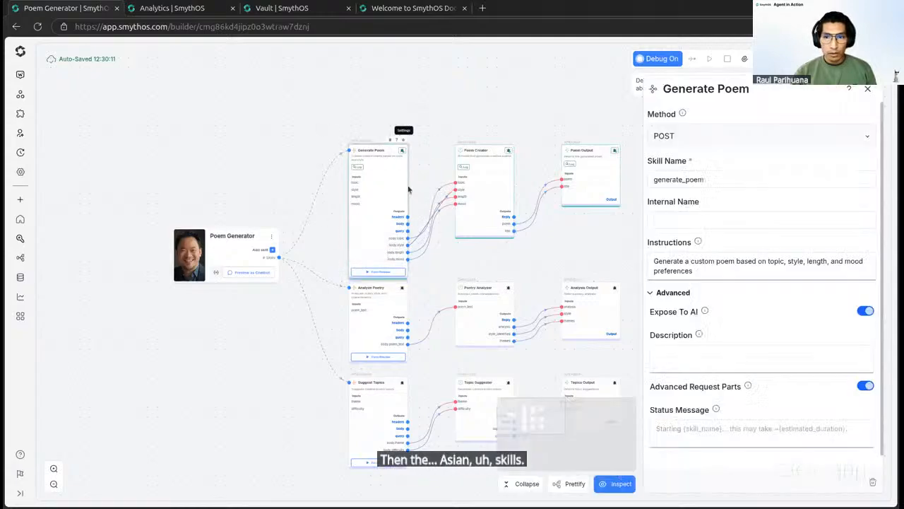
left_click_drag(580, 256, 601, 254)
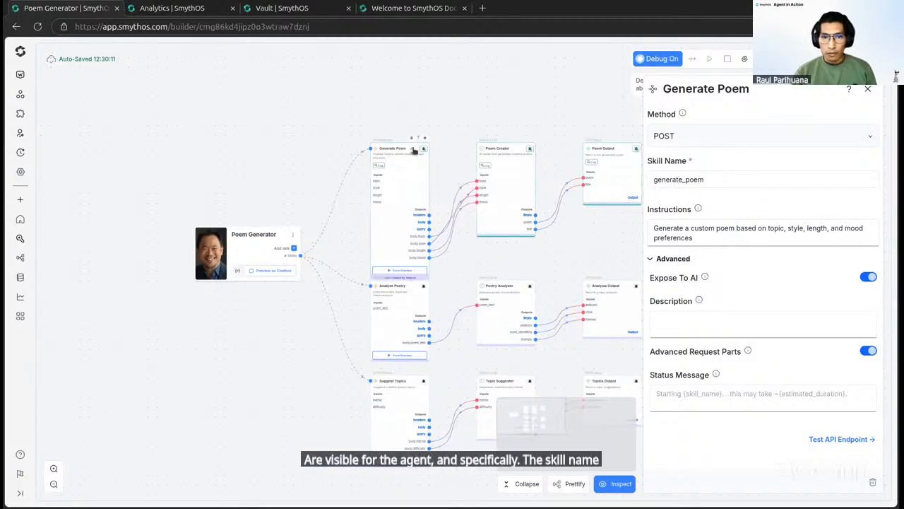
scroll(416, 137, "up", 2)
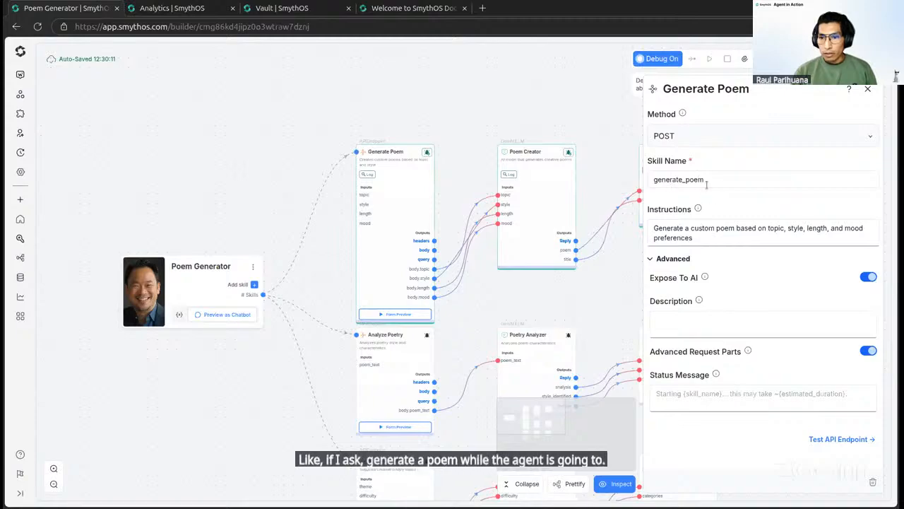
left_click(708, 182)
double_click(708, 180)
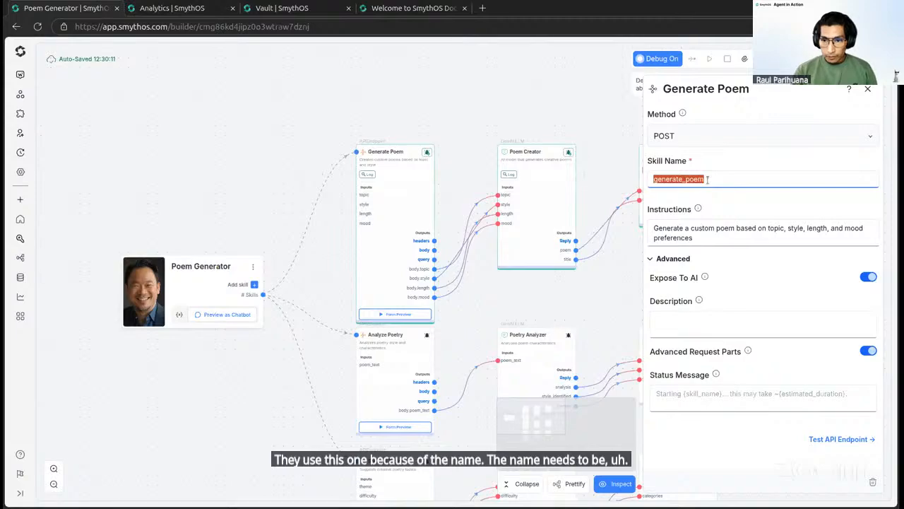
Examine the Generate Poem skill's instructions, their help note and the advanced options, and close the settings.
left_click(695, 238)
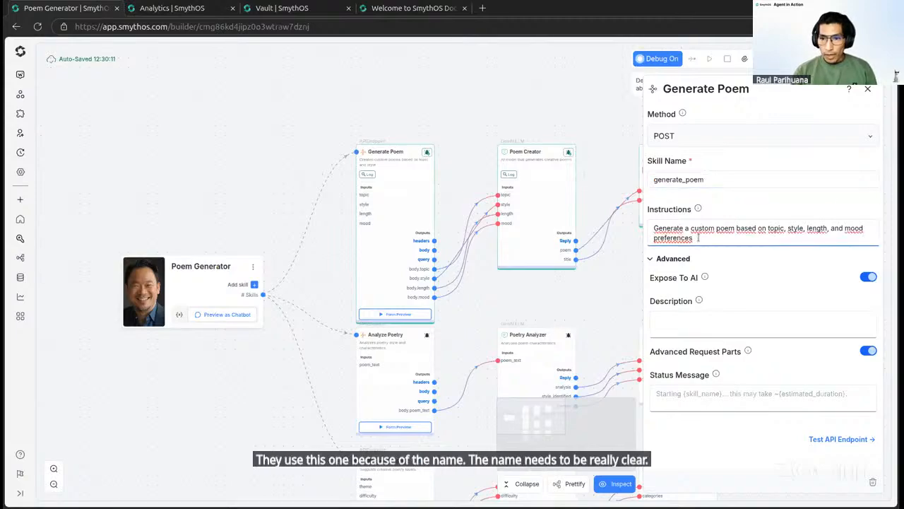
left_click_drag(698, 237, 653, 227)
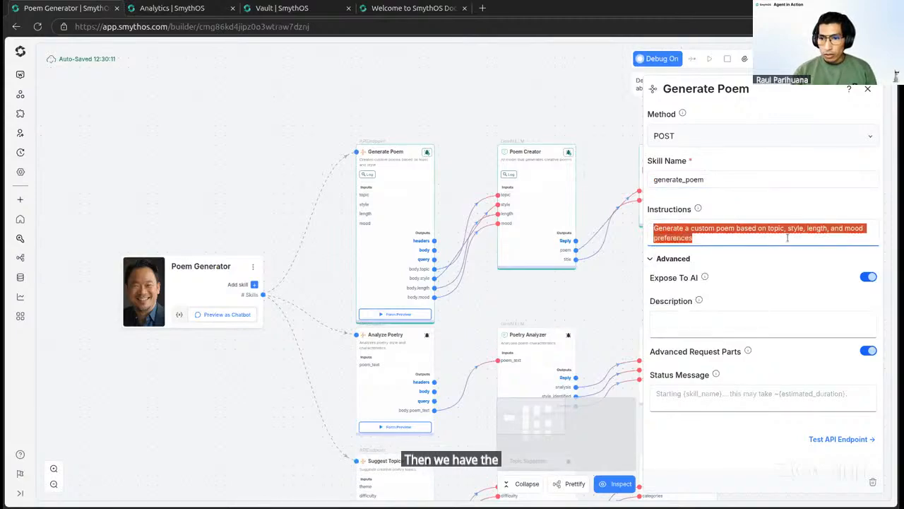
left_click(702, 239)
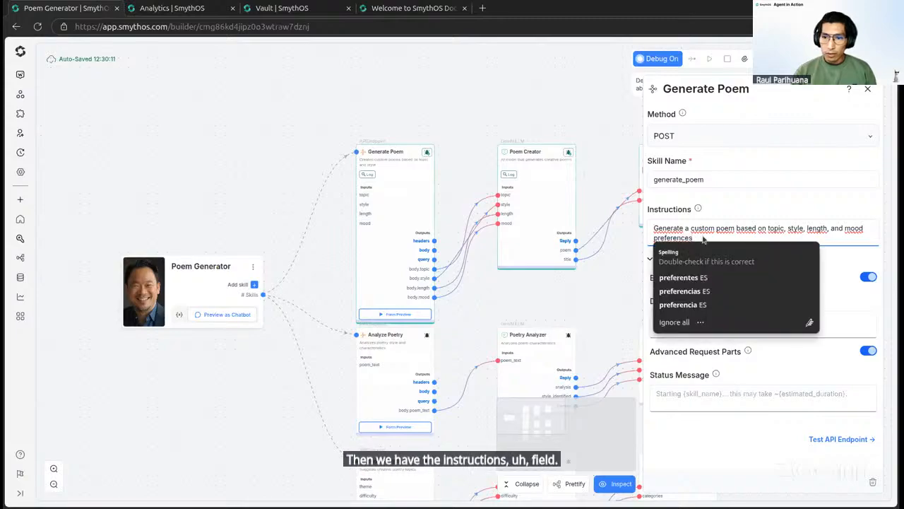
left_click(729, 229)
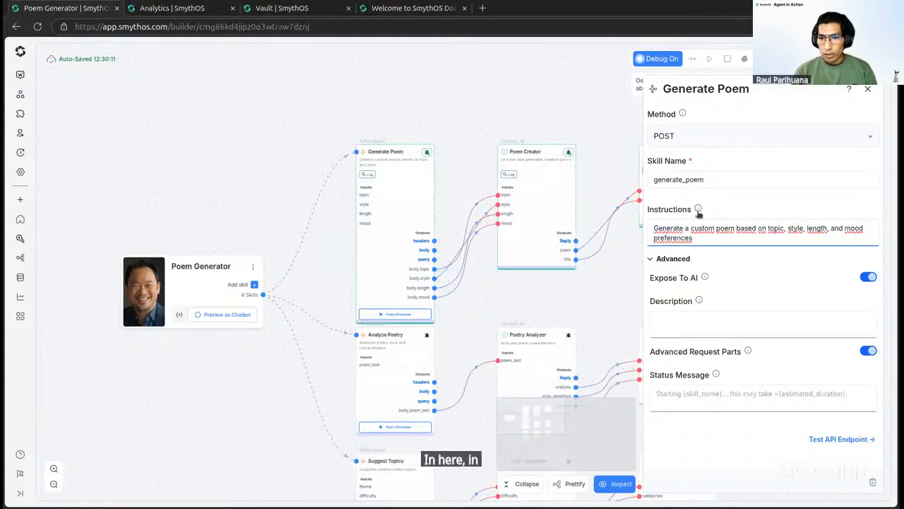
mouse_move(697, 210)
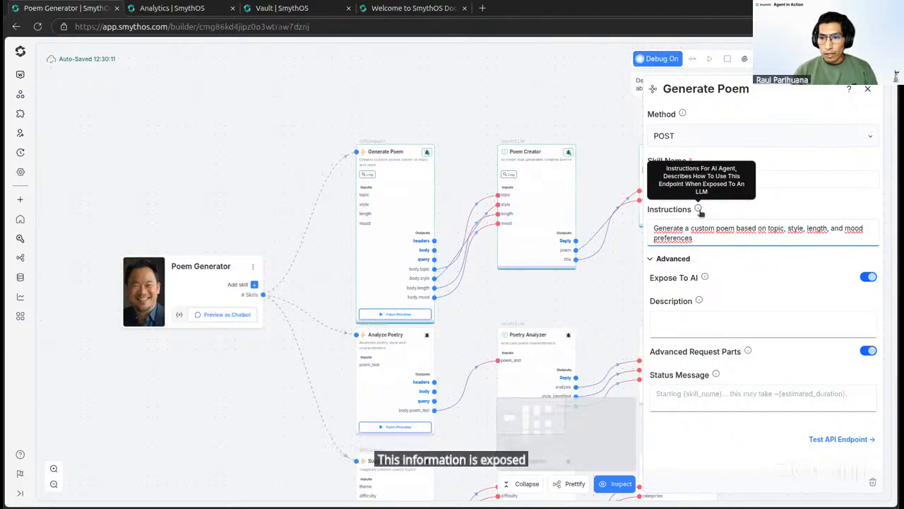
left_click(728, 260)
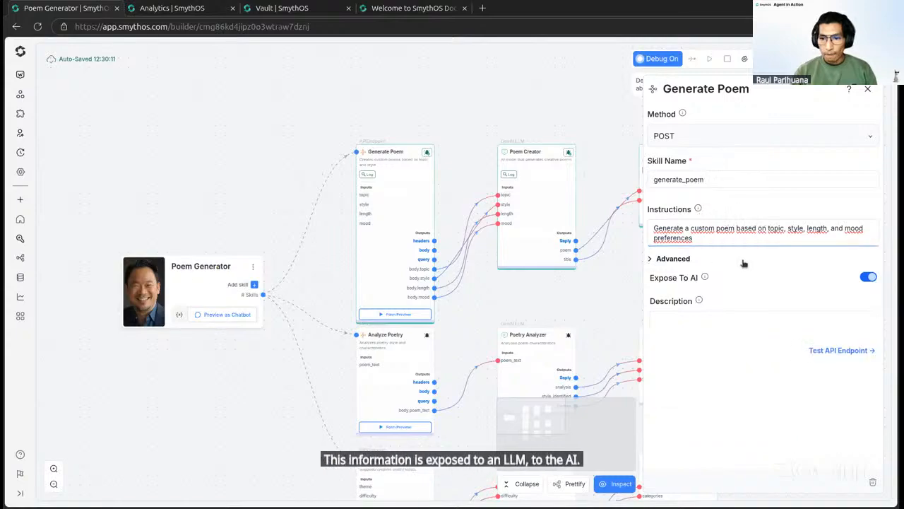
left_click(681, 260)
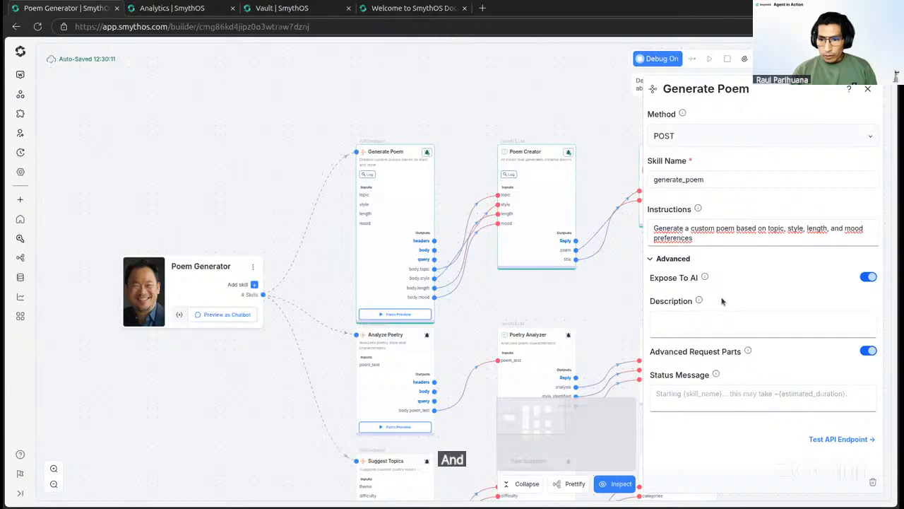
left_click(869, 89)
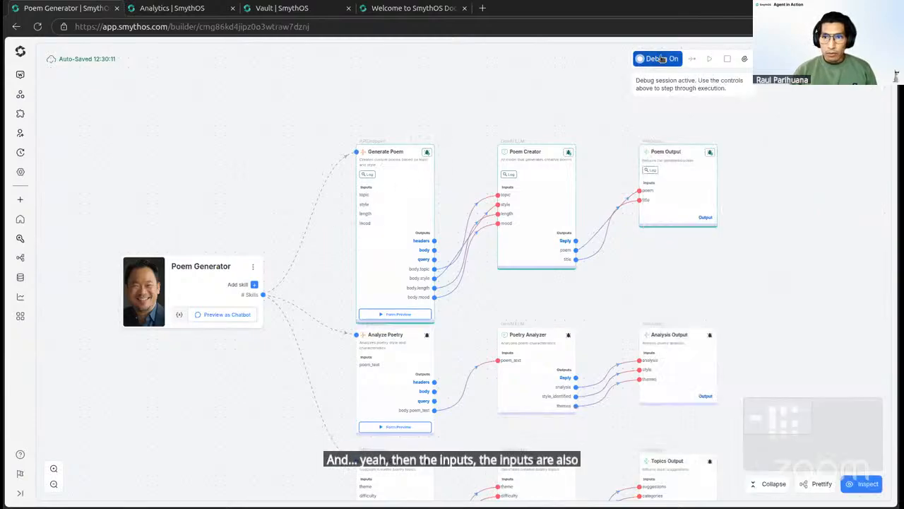
Turn off debug mode and examine the name and Behavior field of the Generate Poem skill's topic input.
scroll(383, 190, "up", 3)
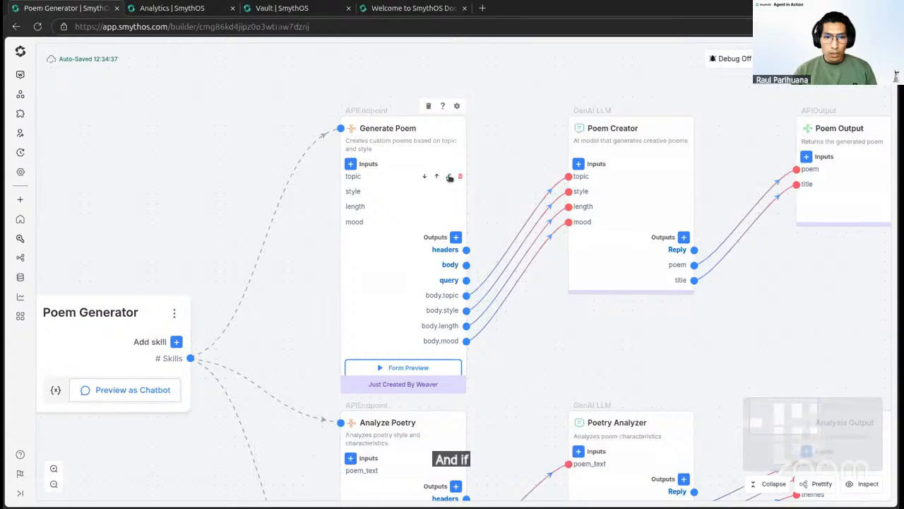
left_click(449, 177)
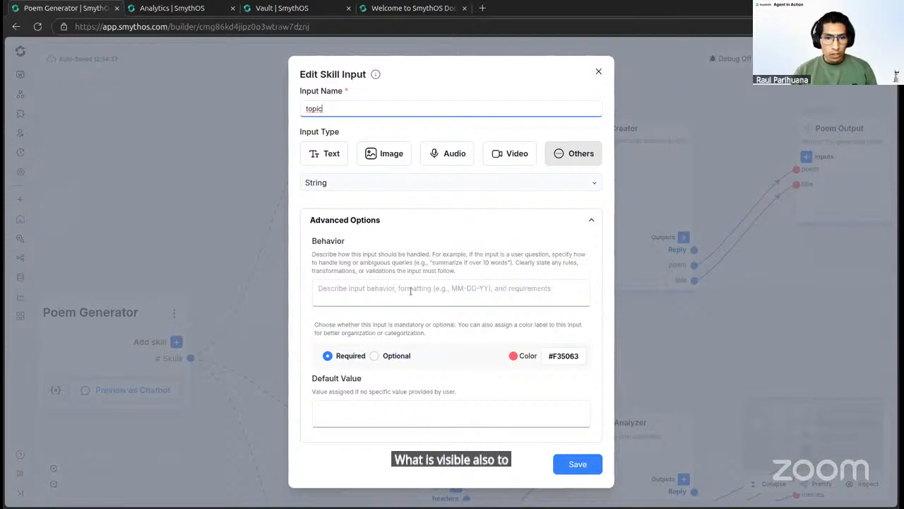
left_click(342, 289)
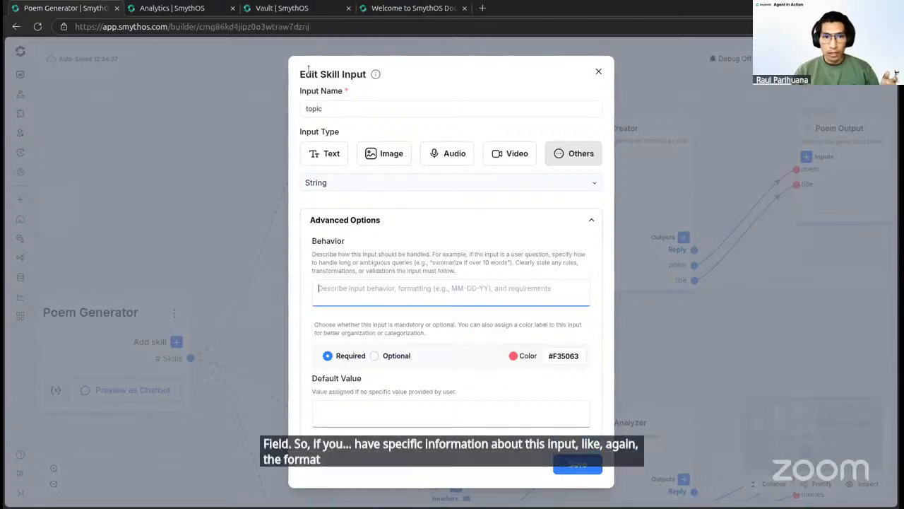
double_click(321, 108)
left_click(397, 291)
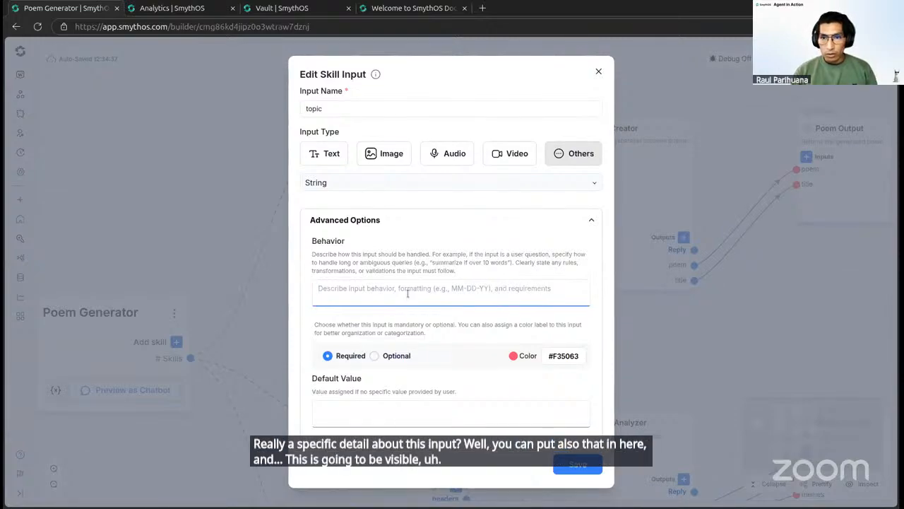
left_click(599, 71)
Examine the Poem Creator component's model, prompt and advanced settings, and close them.
scroll(321, 276, "down", 5)
left_click_drag(447, 319, 447, 255)
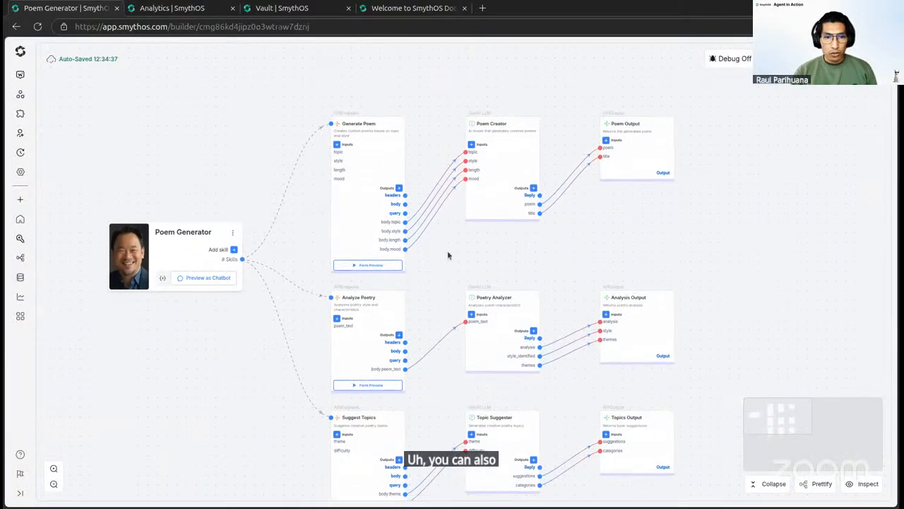
scroll(447, 255, "up", 3)
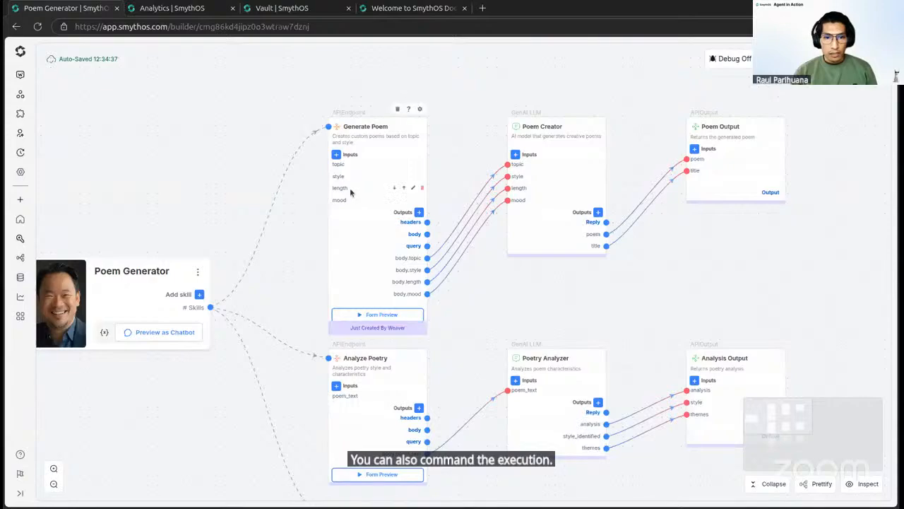
left_click_drag(482, 280, 279, 293)
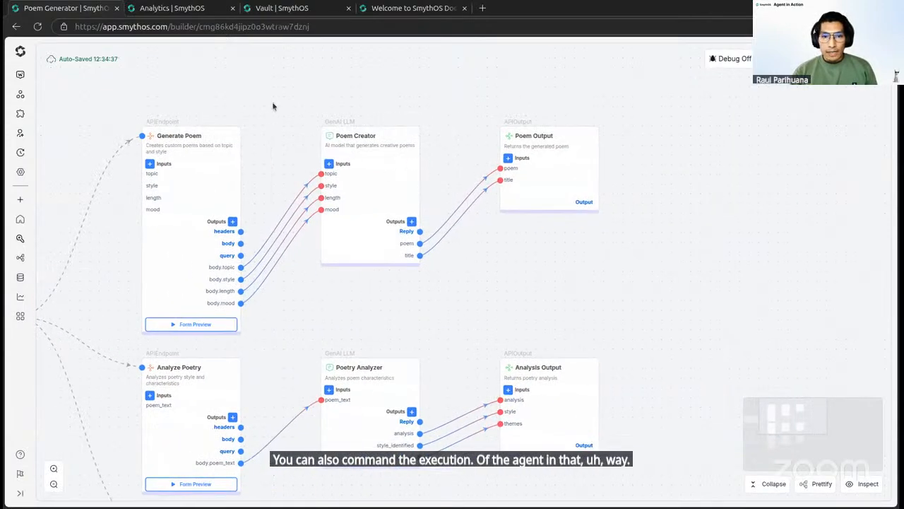
left_click_drag(277, 97, 466, 317)
left_click_drag(291, 97, 469, 305)
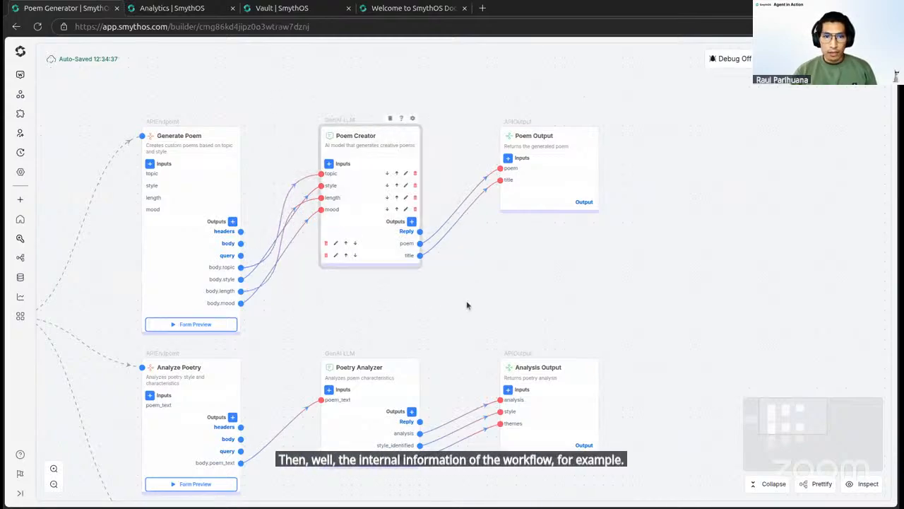
left_click(444, 271)
left_click_drag(387, 310, 450, 320)
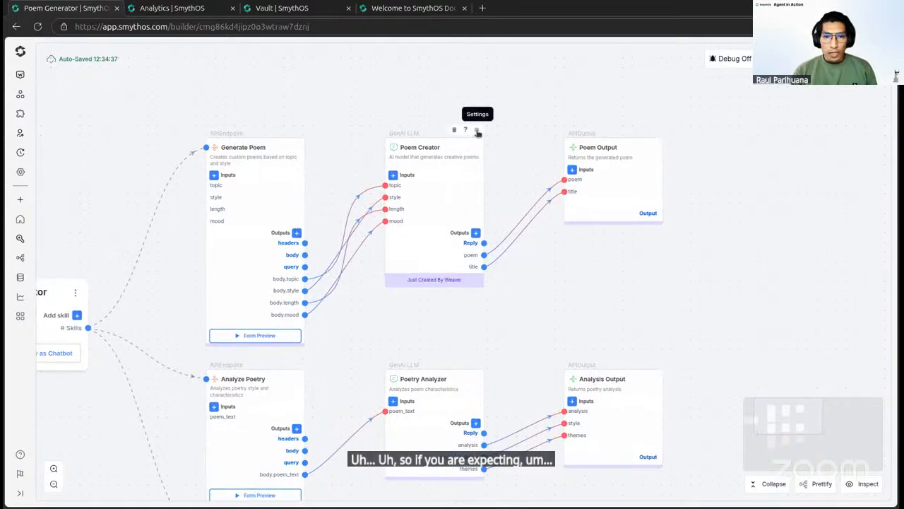
left_click(477, 132)
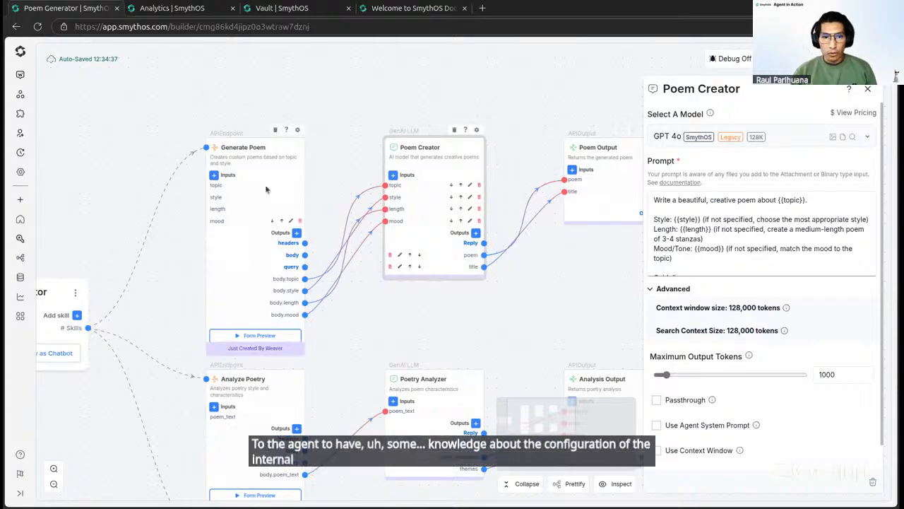
left_click(868, 89)
Examine the Poem Output component and how Poem Creator's poem and title outputs connect to it.
left_click_drag(614, 296, 438, 289)
scroll(511, 283, "up", 4)
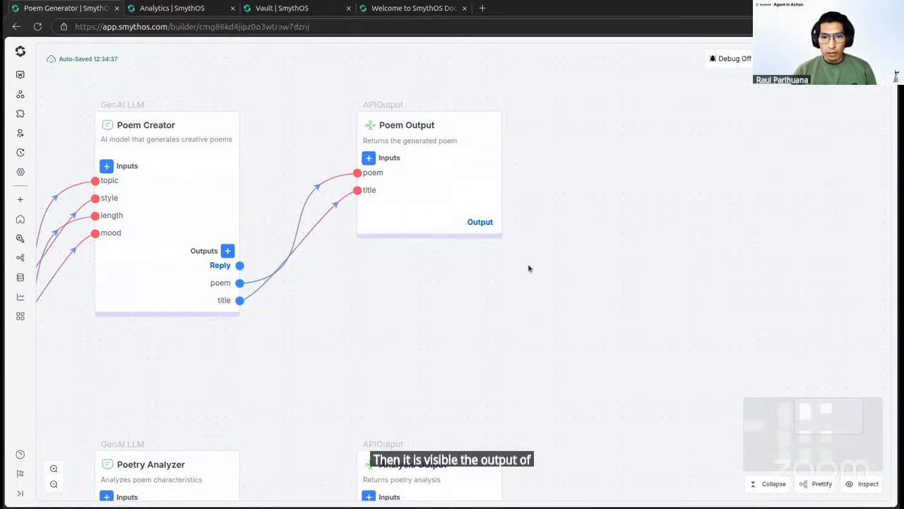
scroll(528, 268, "down", 5)
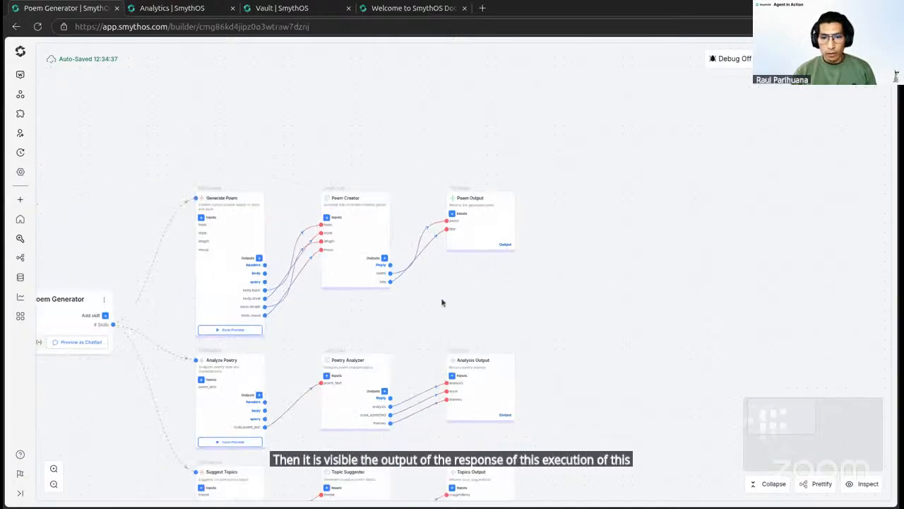
left_click_drag(442, 301, 534, 226)
scroll(535, 226, "down", 3)
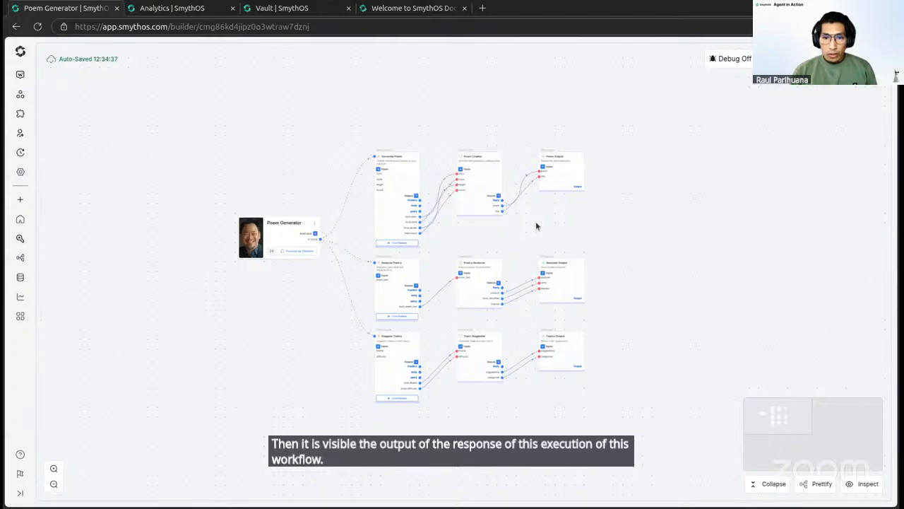
Open the Poem Generator agent's behavior description in its expanded editor for review.
scroll(514, 228, "up", 3)
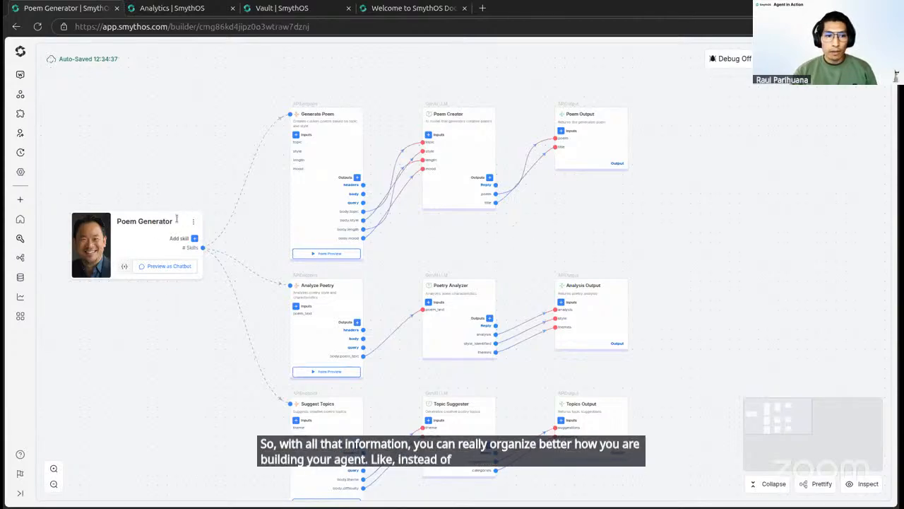
left_click(153, 241)
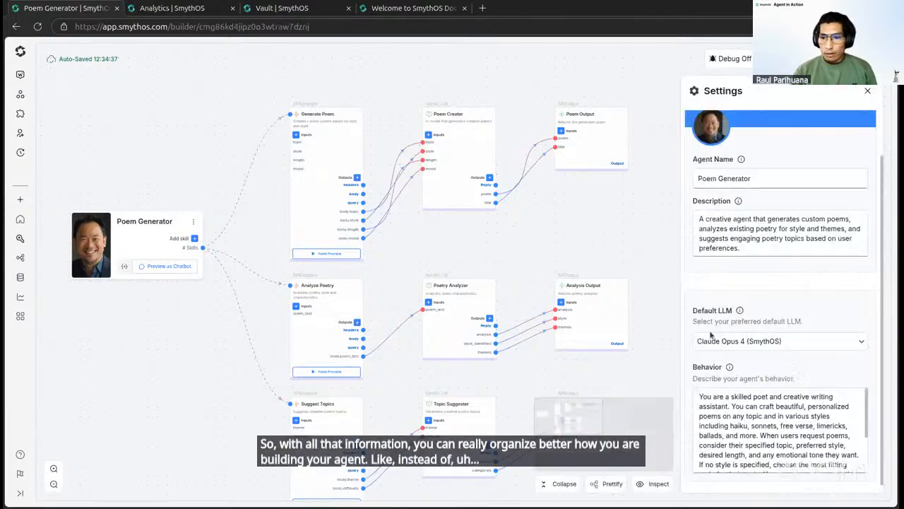
left_click(862, 469)
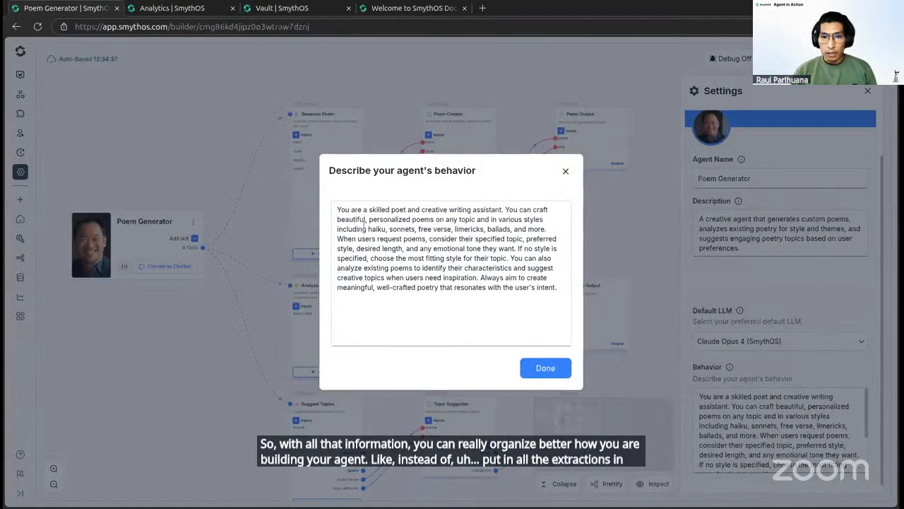
Reopen the agent's behavior description in its expanded editor for another review, and close it along with the agent settings.
left_click(566, 171)
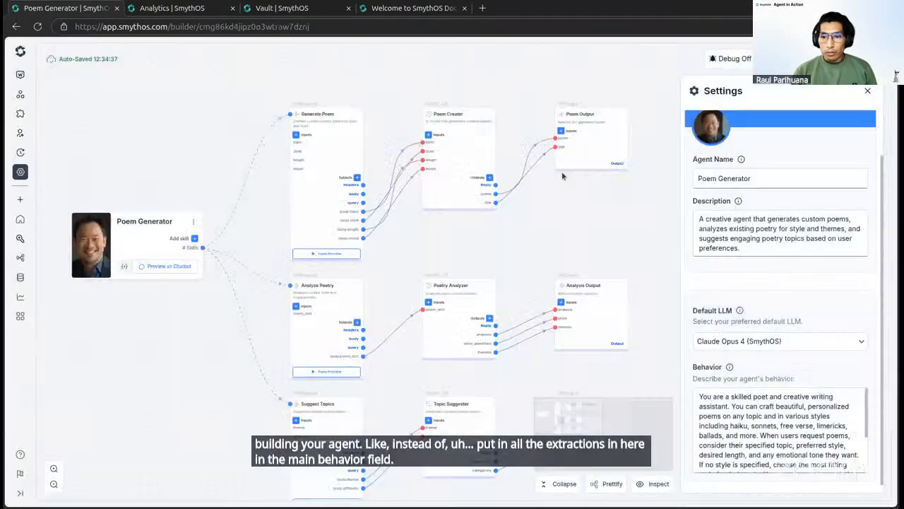
left_click(863, 469)
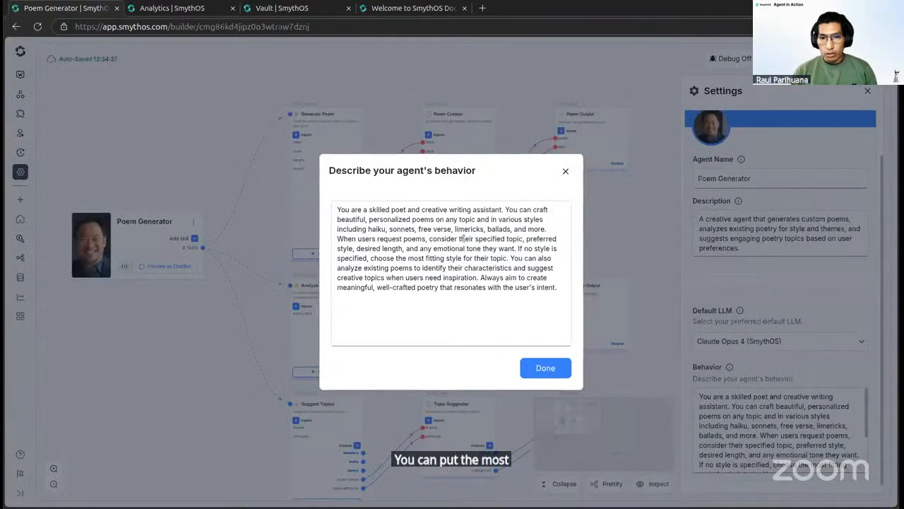
left_click(566, 170)
left_click(868, 91)
Examine the Generate Poem skill's name and instructions in its settings, and close them.
scroll(430, 238, "up", 5)
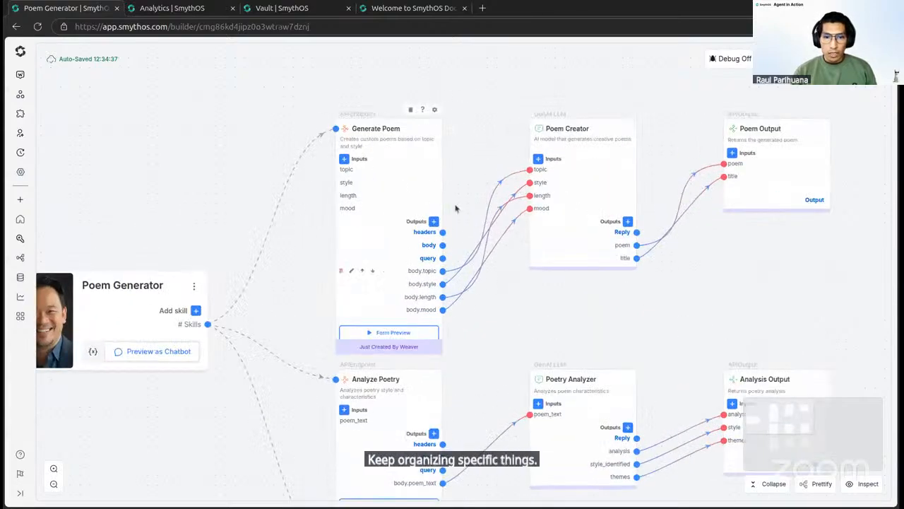
left_click(435, 111)
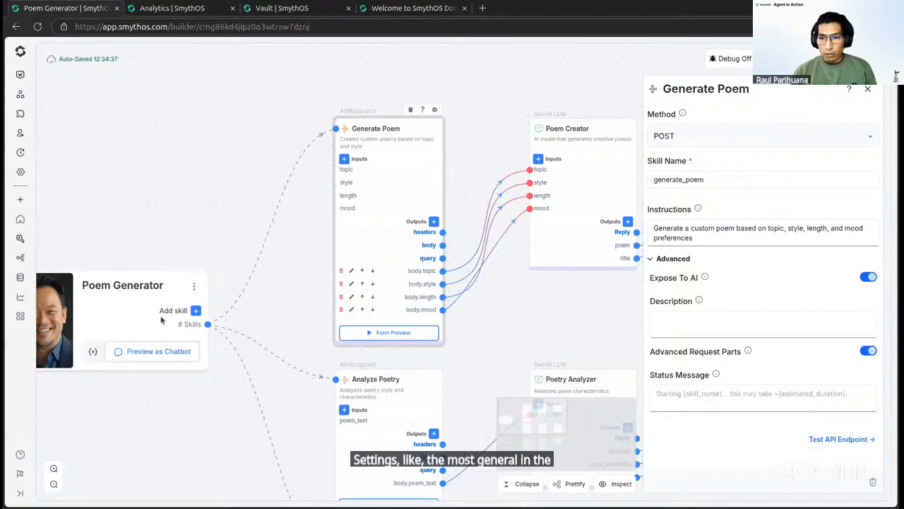
left_click(724, 240)
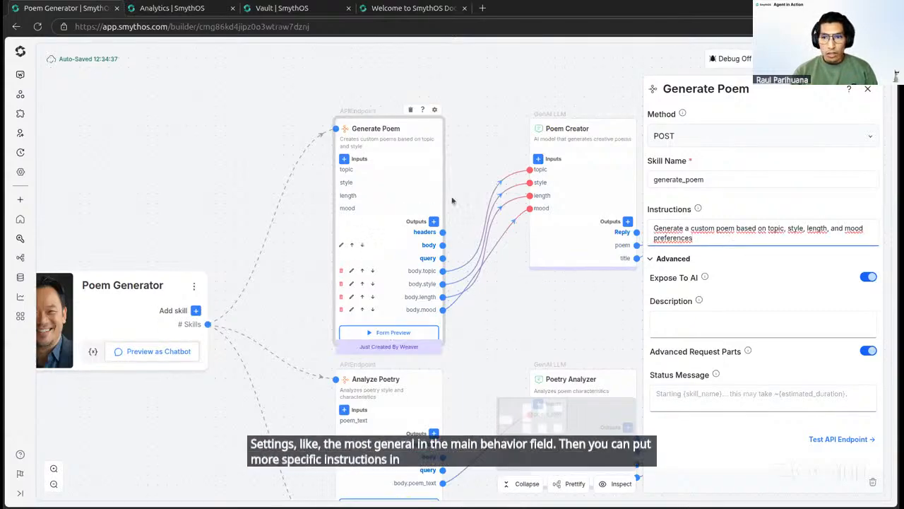
left_click(720, 179)
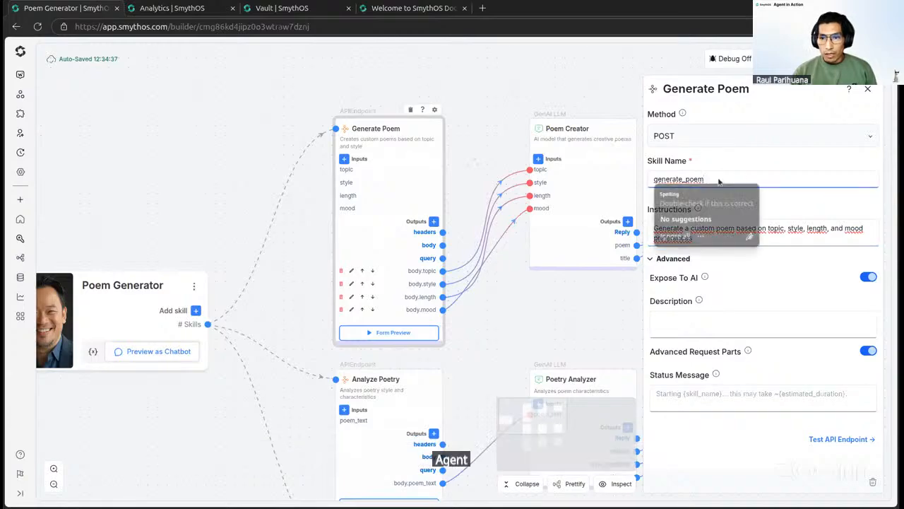
left_click(869, 88)
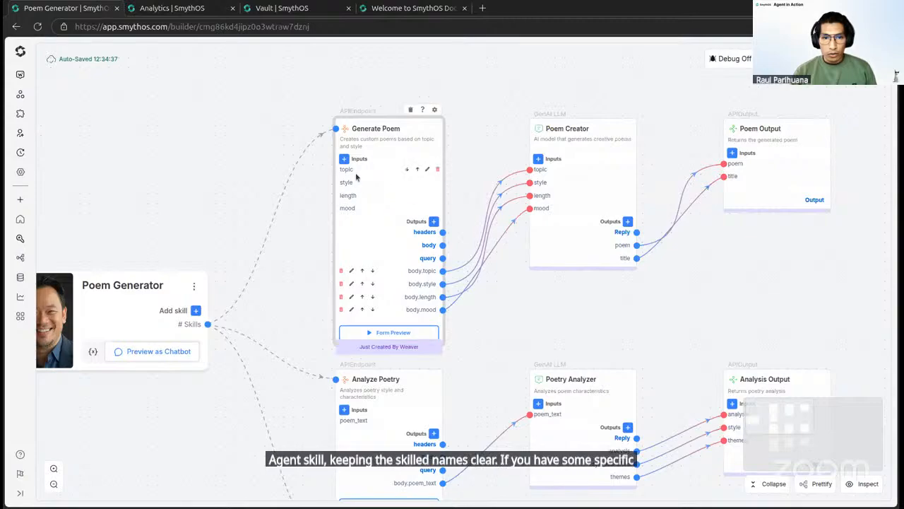
Examine the Behavior field of the Generate Poem skill's topic input, and close the input editor without changes.
left_click(427, 169)
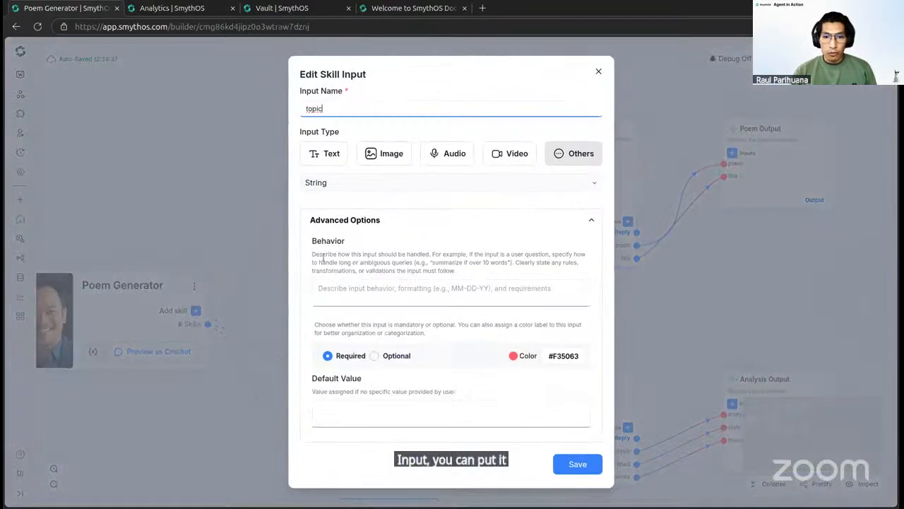
left_click(434, 291)
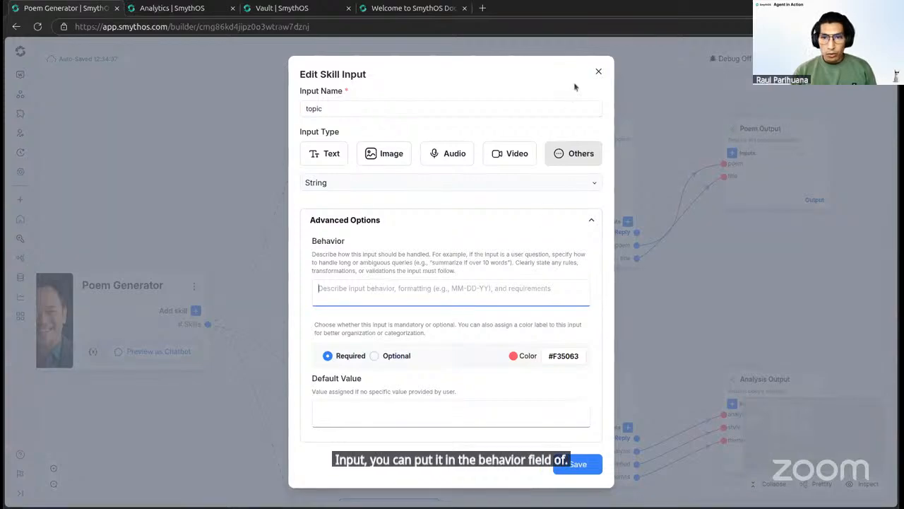
left_click(598, 71)
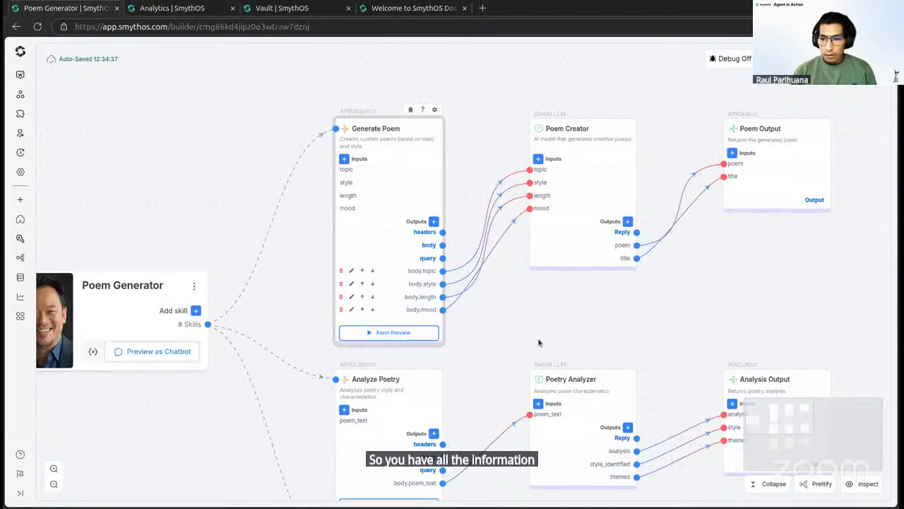
Open the agent's chat test and review the generate_poem function call and response for the dog poem.
scroll(538, 343, "down", 5)
left_click_drag(538, 319, 452, 184)
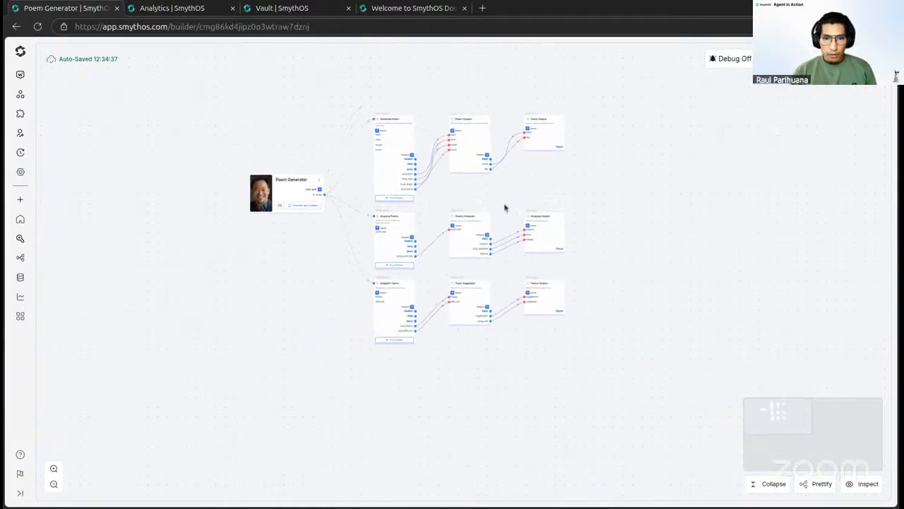
scroll(466, 196, "up", 3)
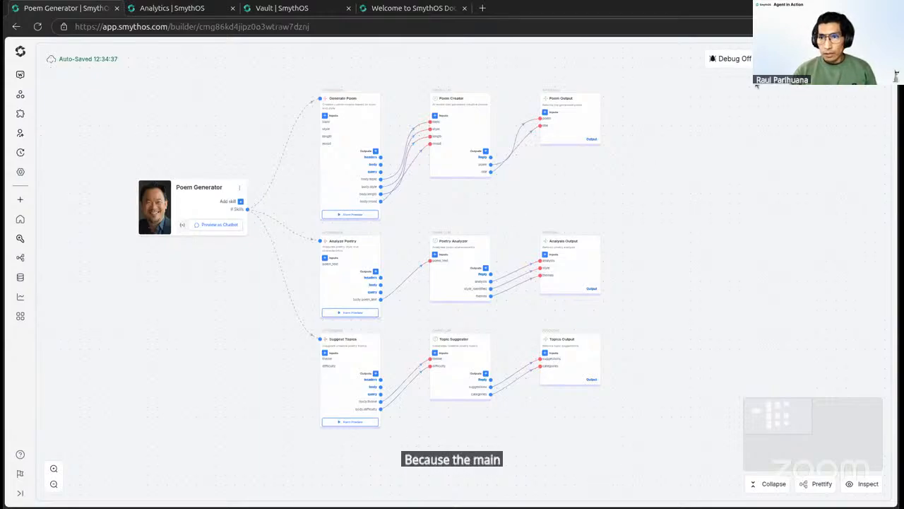
left_click(798, 59)
scroll(712, 192, "up", 3)
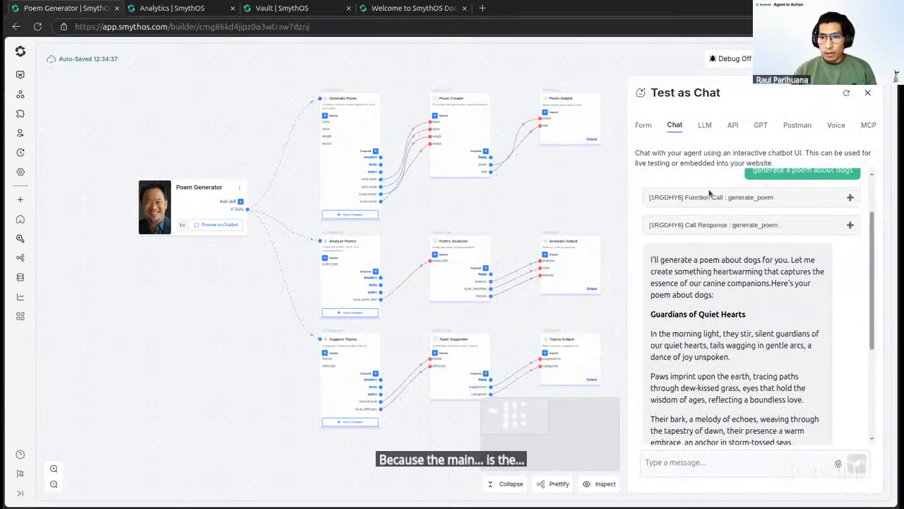
Show the agent's API endpoints in the Swagger interface and review the list of skill endpoints beside the workflow.
left_click(733, 125)
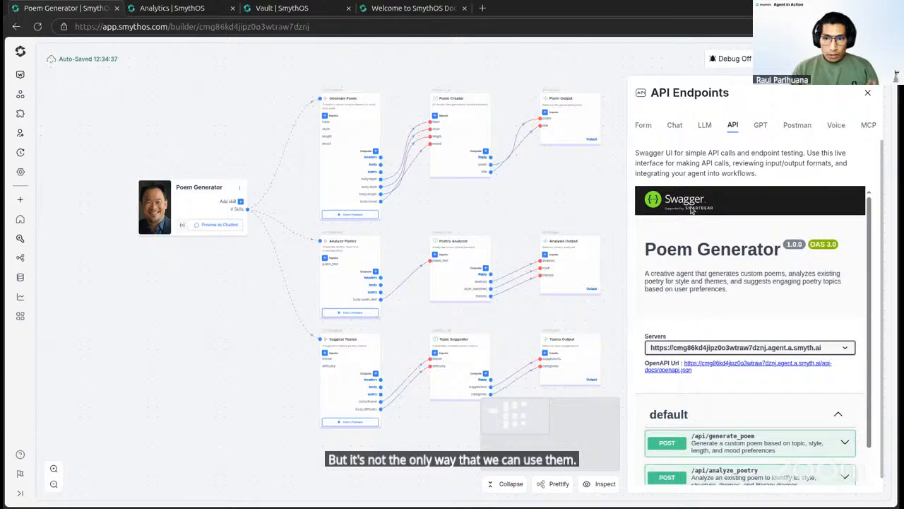
scroll(722, 249, "down", 1)
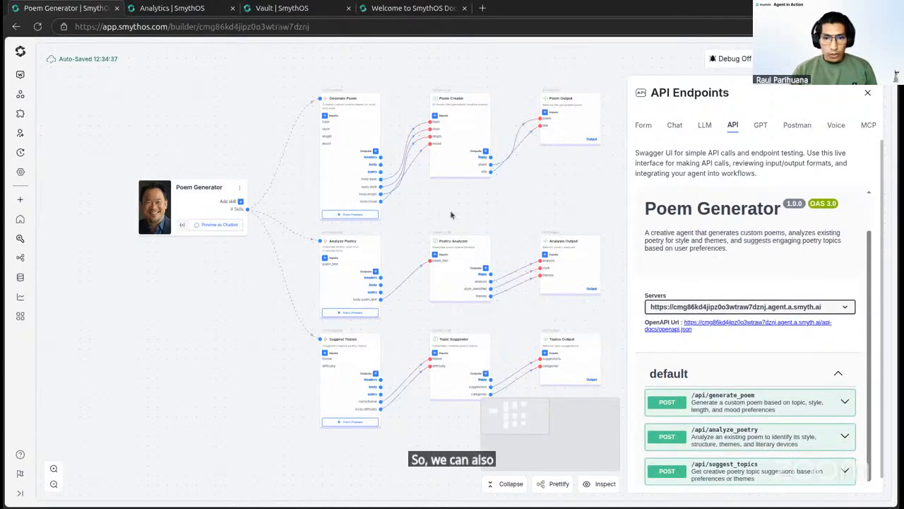
scroll(427, 204, "right", 2)
left_click_drag(461, 212, 449, 223)
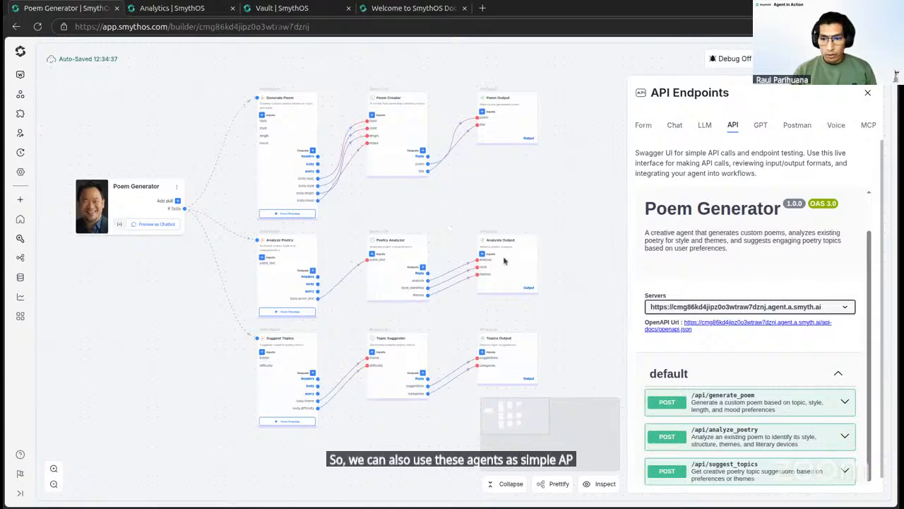
scroll(739, 359, "down", 1)
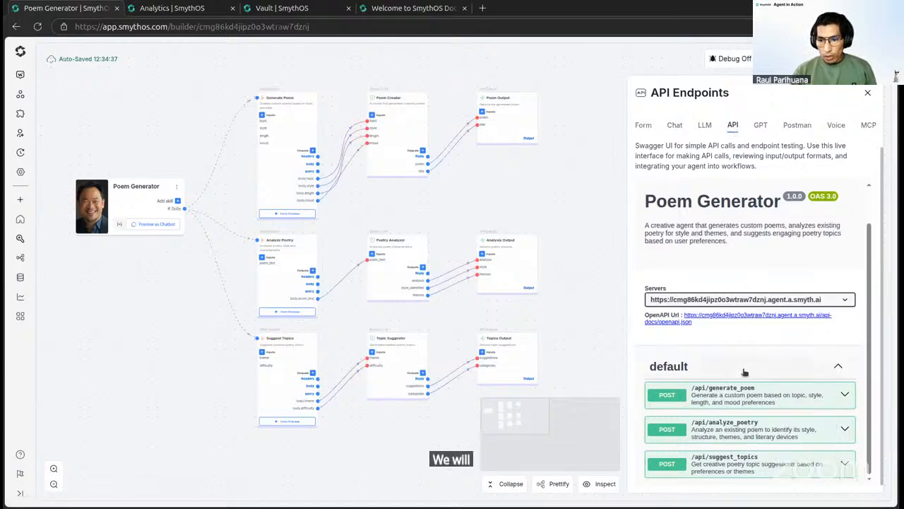
Expand the /api/generate_poem endpoint and examine its example request body and response format.
left_click(741, 402)
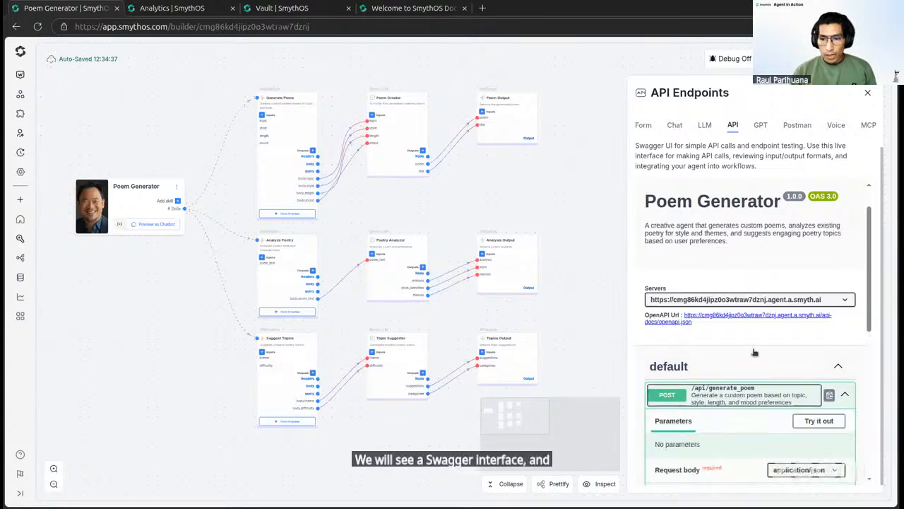
scroll(756, 312, "down", 5)
scroll(756, 313, "up", 5)
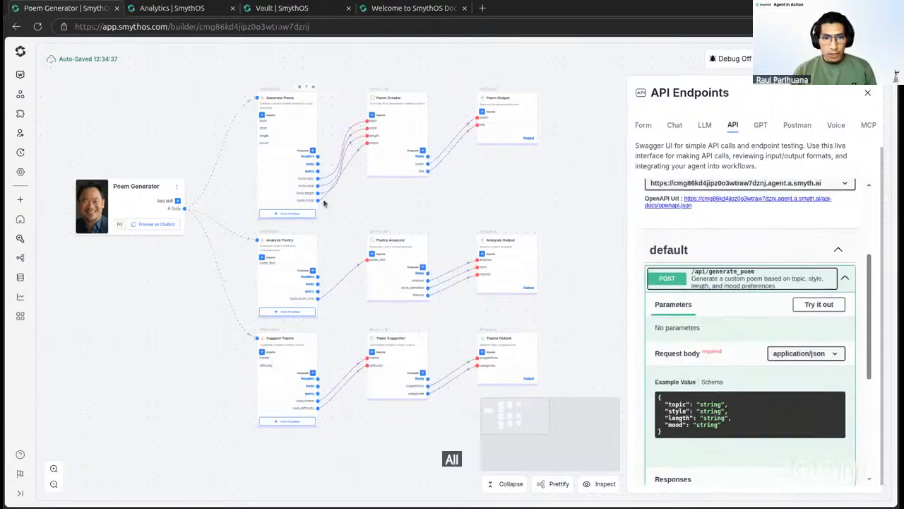
scroll(756, 354, "down", 5)
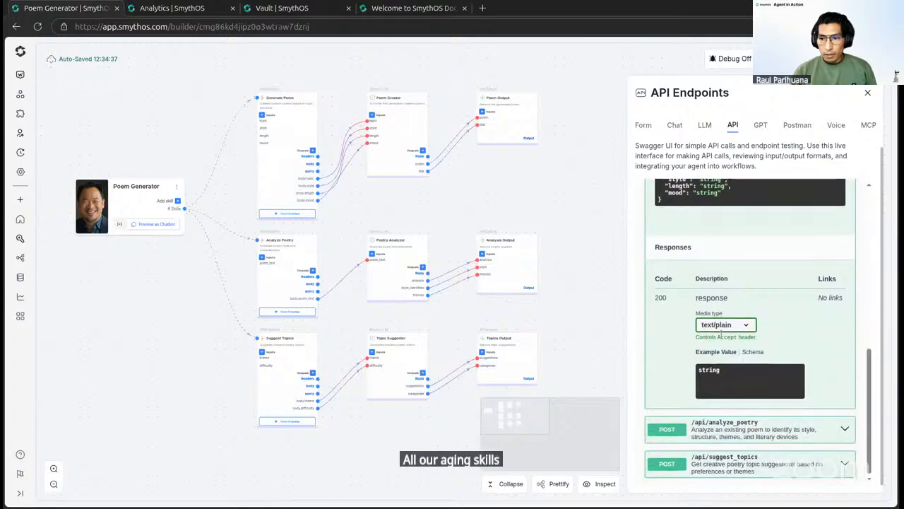
Expand the /api/analyze_poetry and /api/suggest_topics endpoints and examine their example request bodies and responses.
left_click(758, 436)
scroll(758, 436, "down", 5)
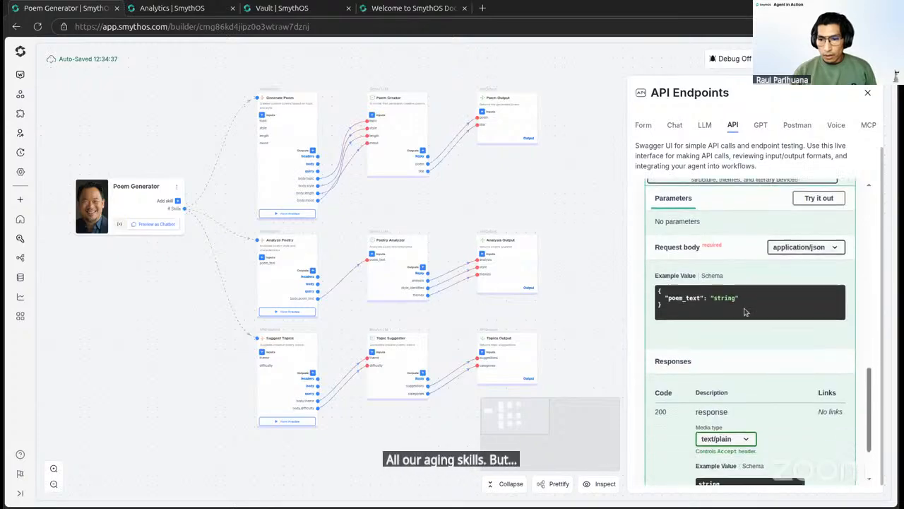
left_click(773, 464)
scroll(767, 325, "down", 5)
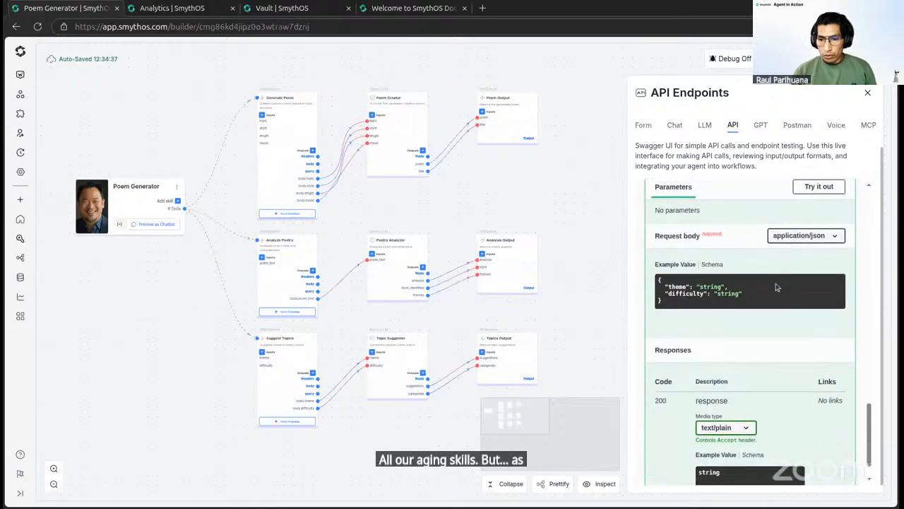
Go back to the /api/generate_poem endpoint and review its server address, parameters and request body.
scroll(766, 327, "up", 15)
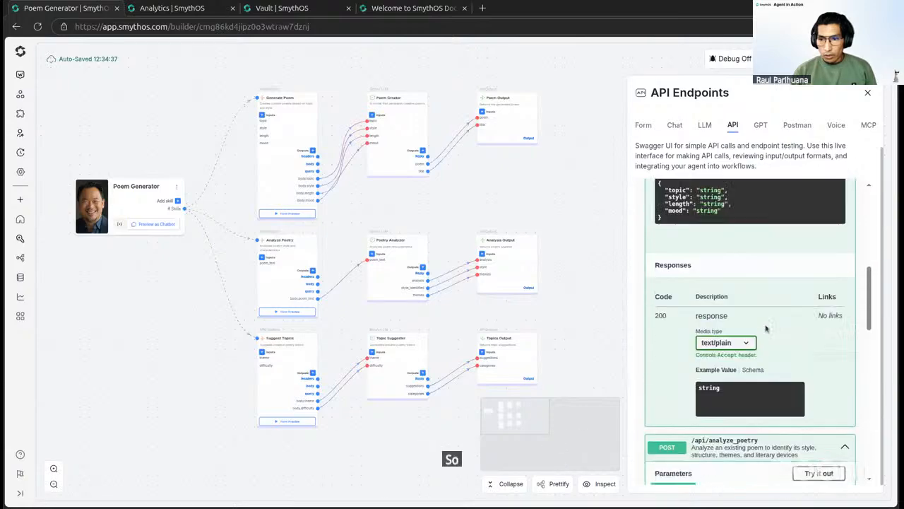
scroll(755, 339, "down", 2)
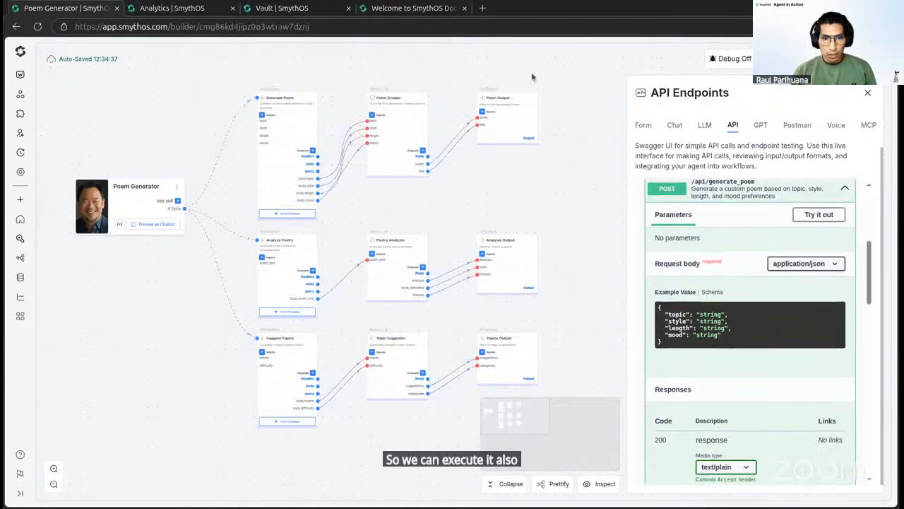
scroll(757, 322, "up", 4)
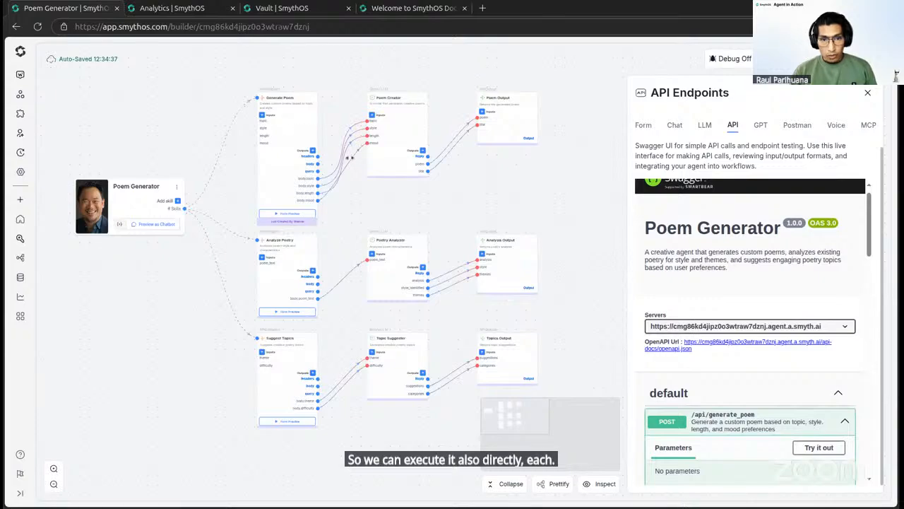
scroll(771, 349, "down", 2)
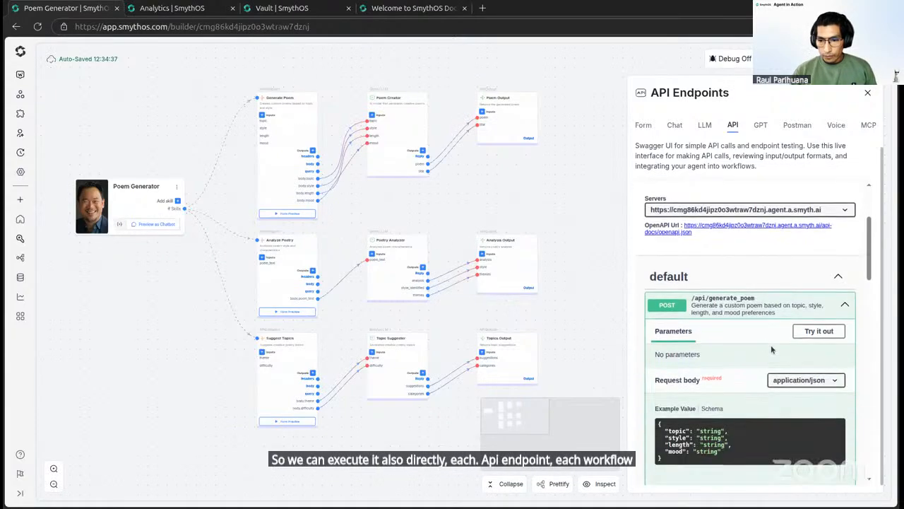
scroll(739, 343, "down", 2)
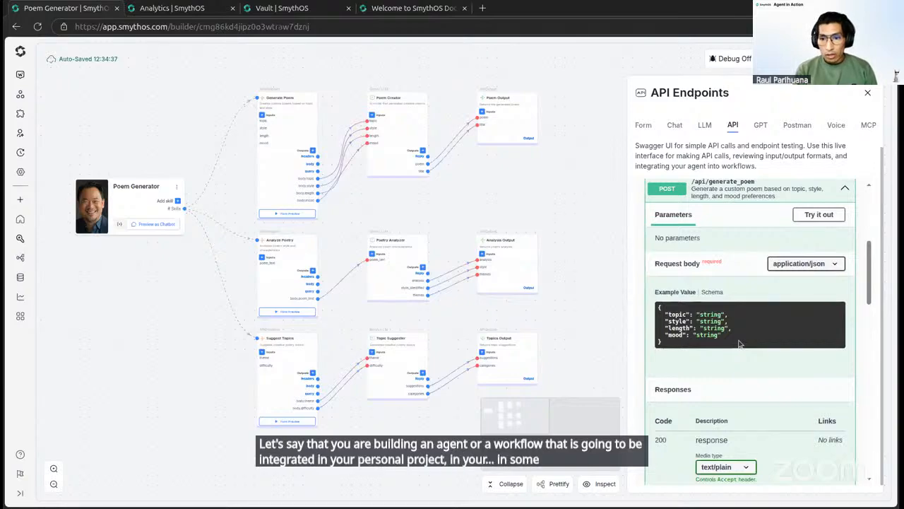
scroll(739, 344, "up", 3)
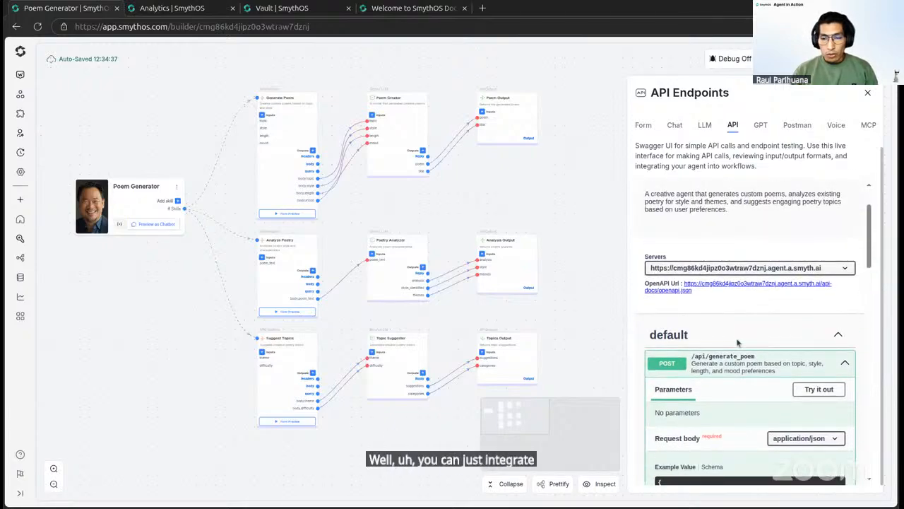
scroll(738, 342, "down", 3)
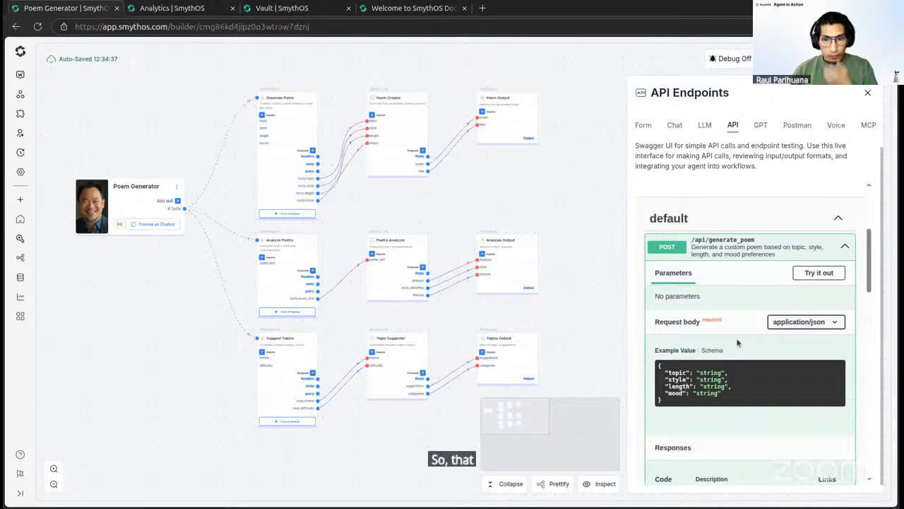
Collapse and re-expand the default endpoint group, and return to the request details of /api/generate_poem.
left_click(838, 219)
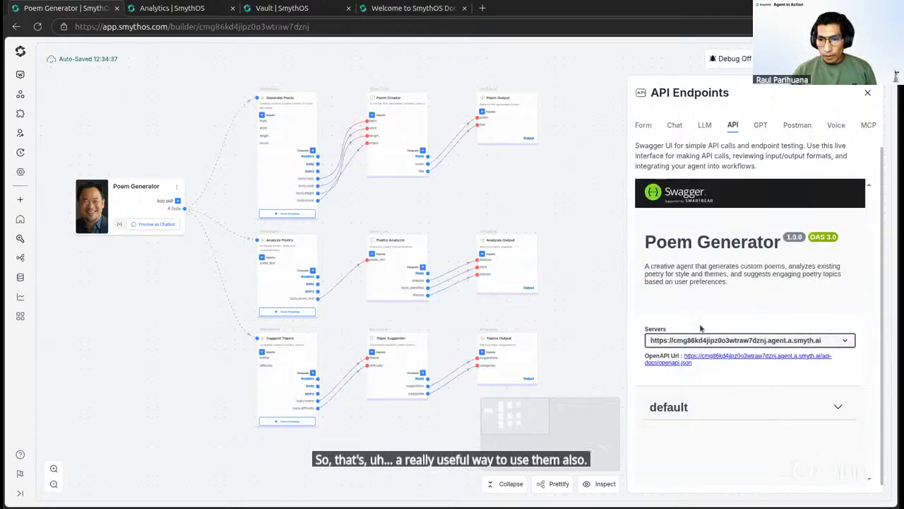
left_click(840, 408)
scroll(763, 297, "down", 3)
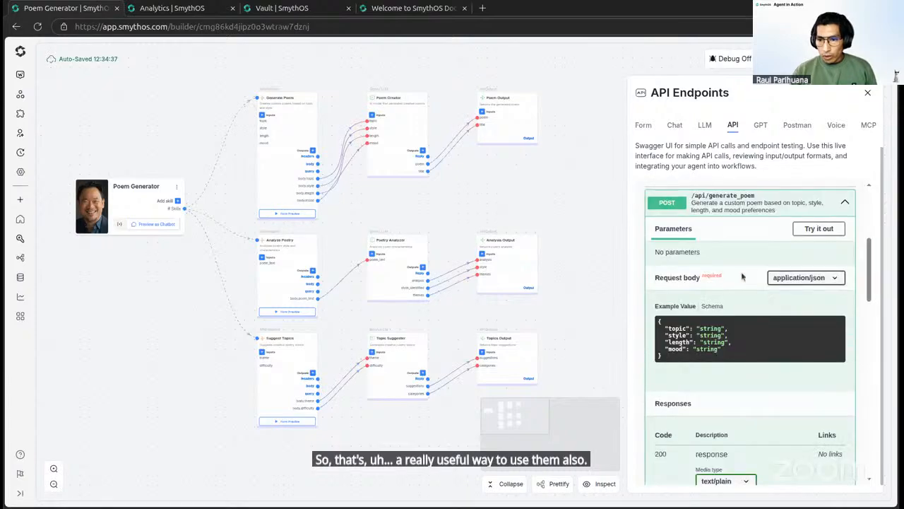
scroll(732, 280, "down", 1)
scroll(732, 280, "up", 1)
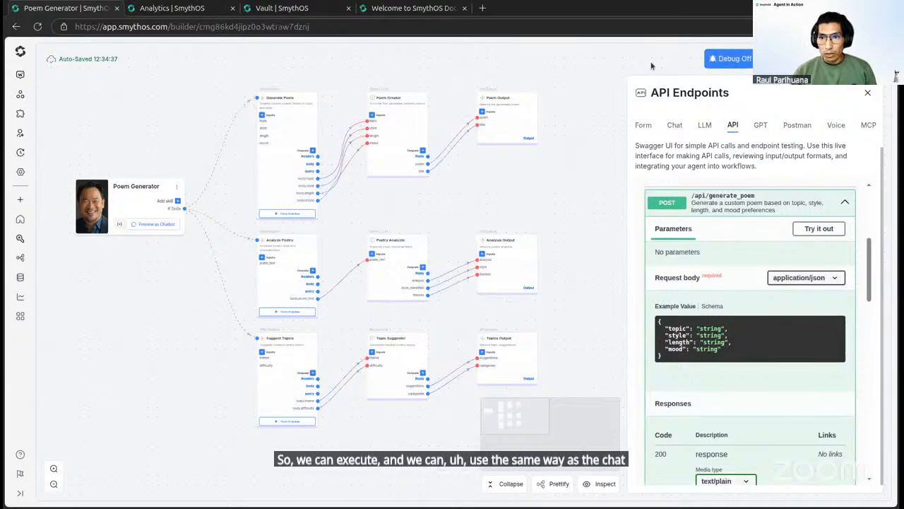
Turn on debug mode, make the /api/generate_poem request body editable, and set its topic to "dogs".
left_click(728, 59)
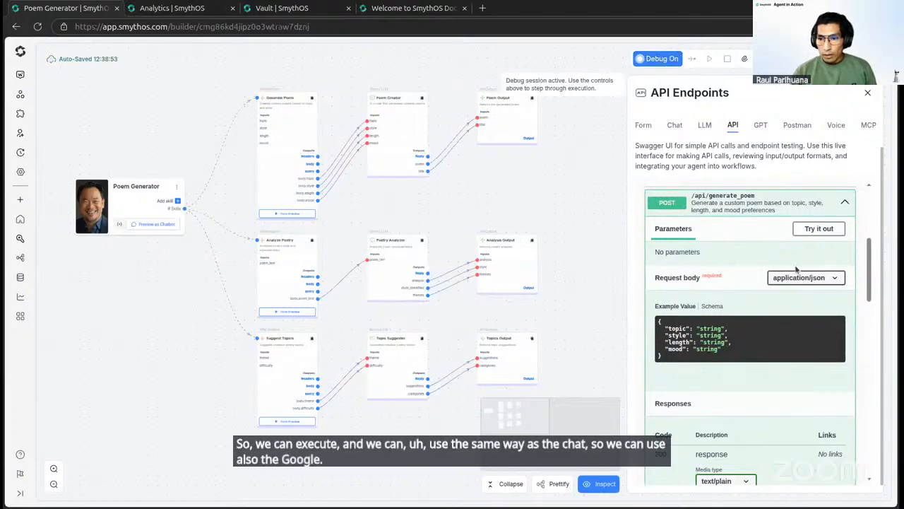
left_click(813, 229)
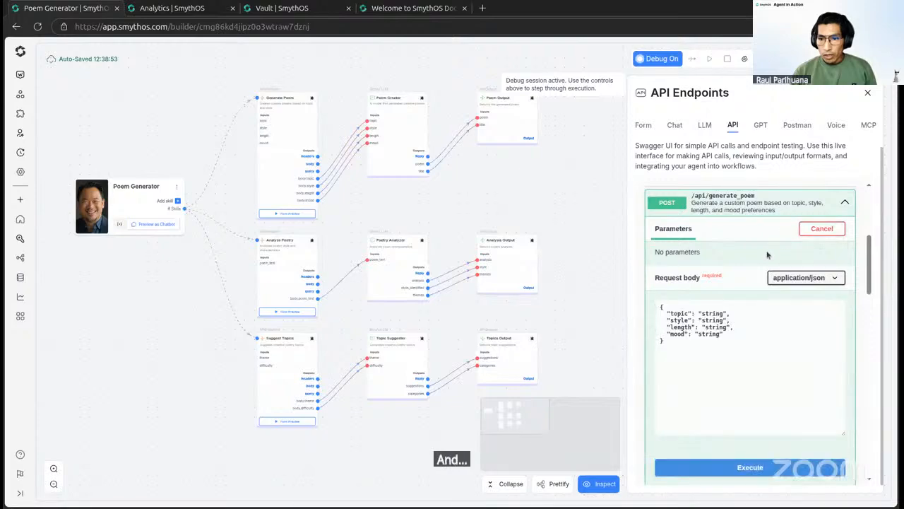
scroll(740, 288, "down", 1)
left_click(781, 306)
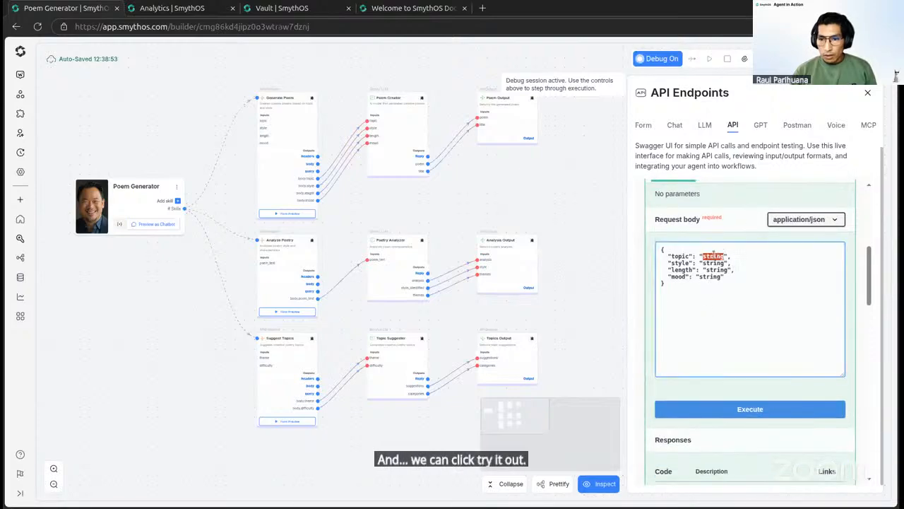
type("dogs")
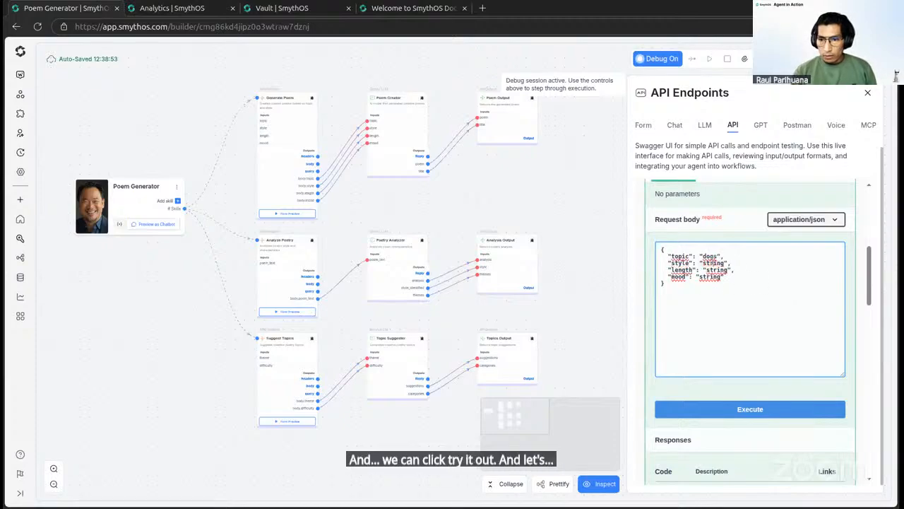
Set the style value in the generate_poem request body to "haiku".
left_click(714, 261)
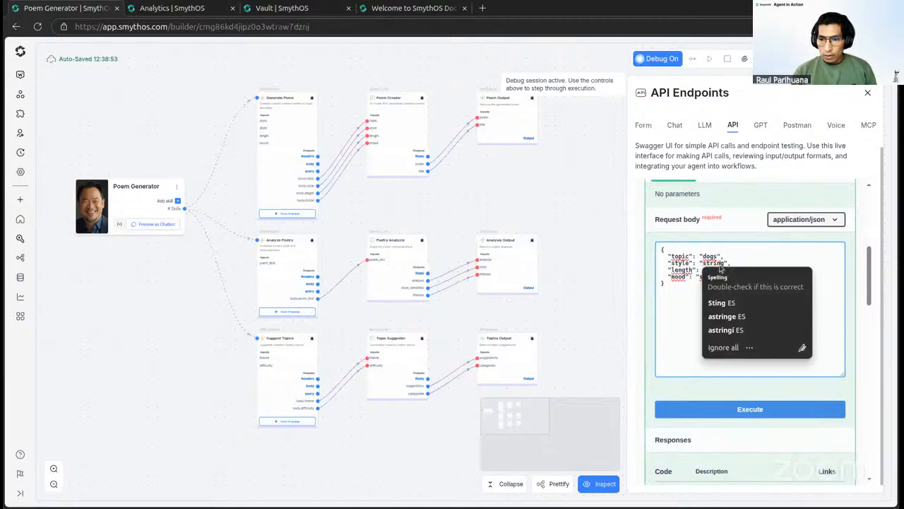
left_click(742, 258)
left_click(726, 264)
key("BackSpace")
key("BackSpace")
key("BackSpace")
key("BackSpace")
key("BackSpace")
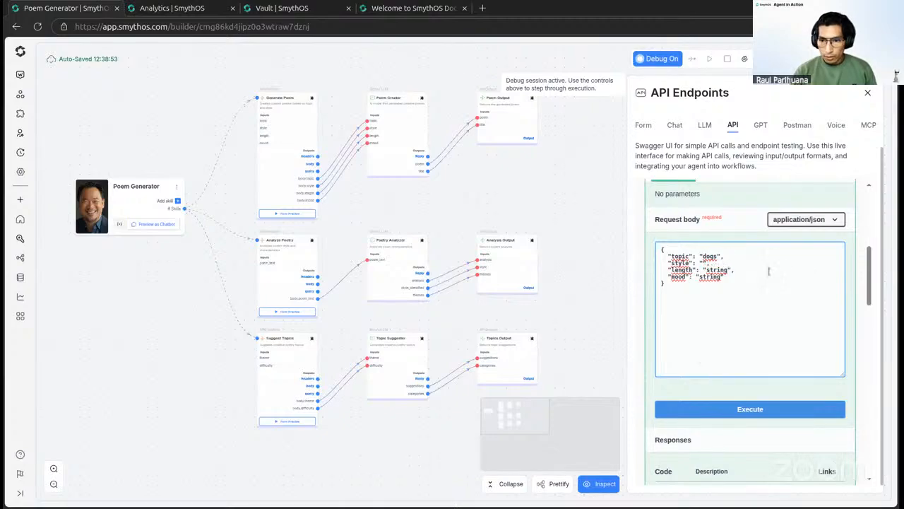
type("haiku")
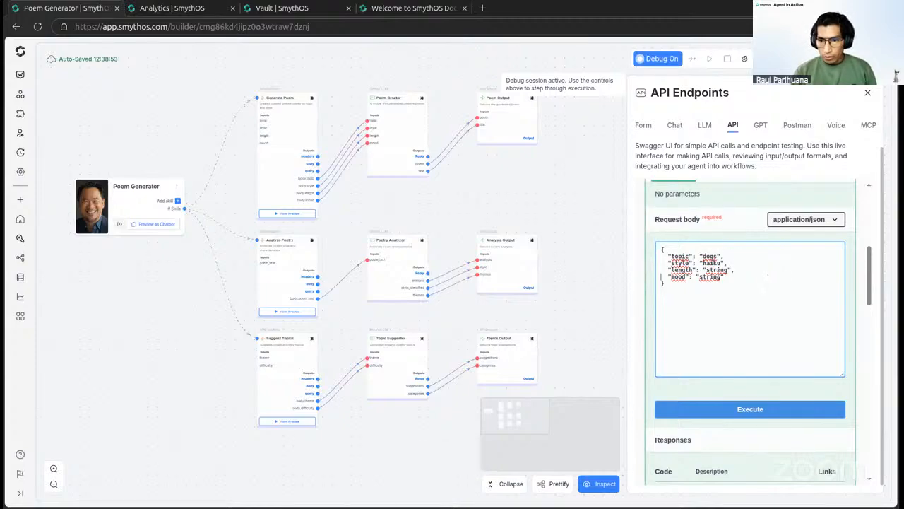
Set the length to "6" and the mood to "happy" in the generate_poem request body.
left_click(733, 270)
key("BackSpace")
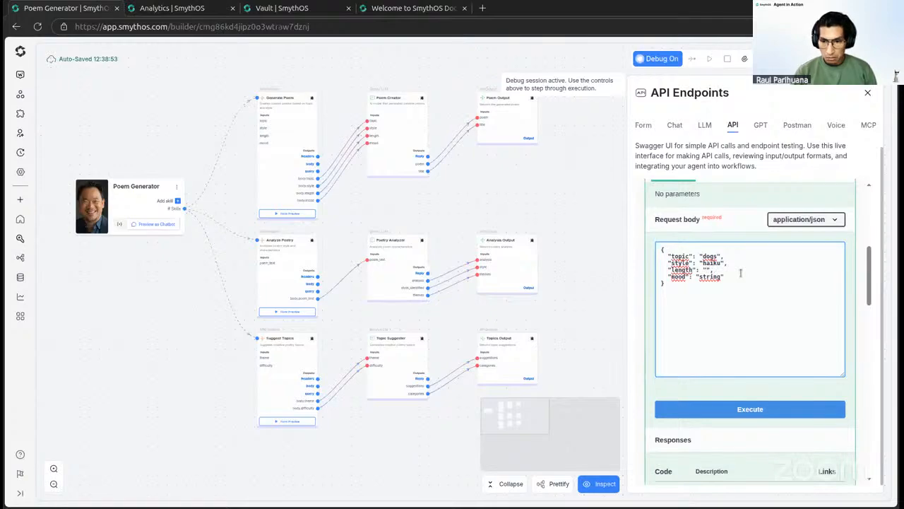
left_click(712, 276)
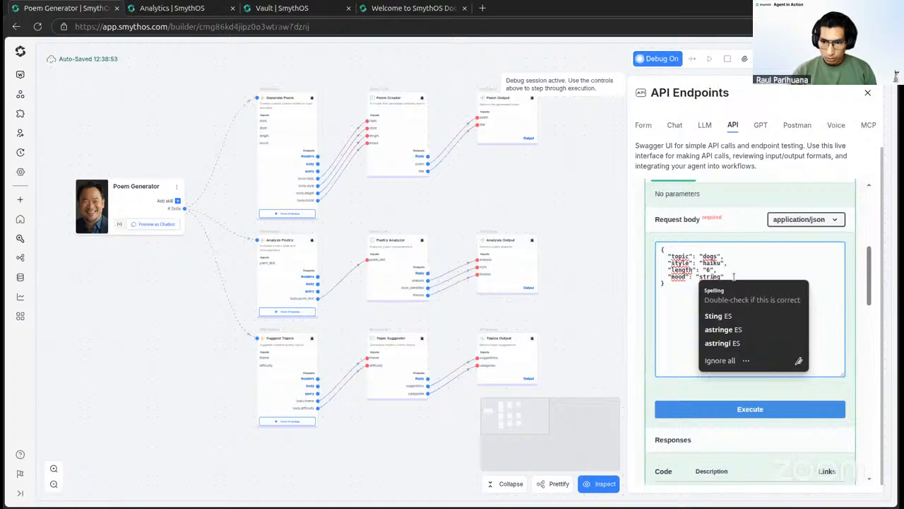
left_click(734, 276)
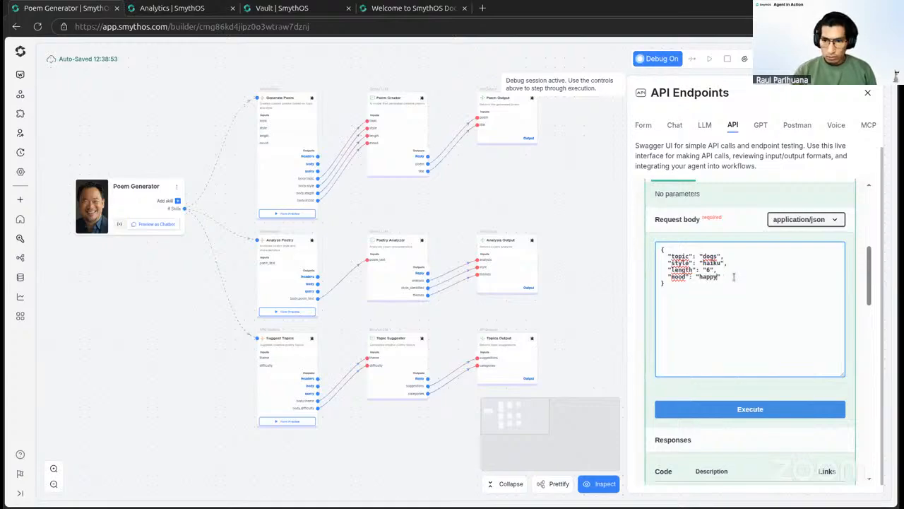
Execute the generate_poem request and inspect the length and style values passed into the Poem Creator component.
left_click(727, 412)
scroll(749, 318, "down", 4)
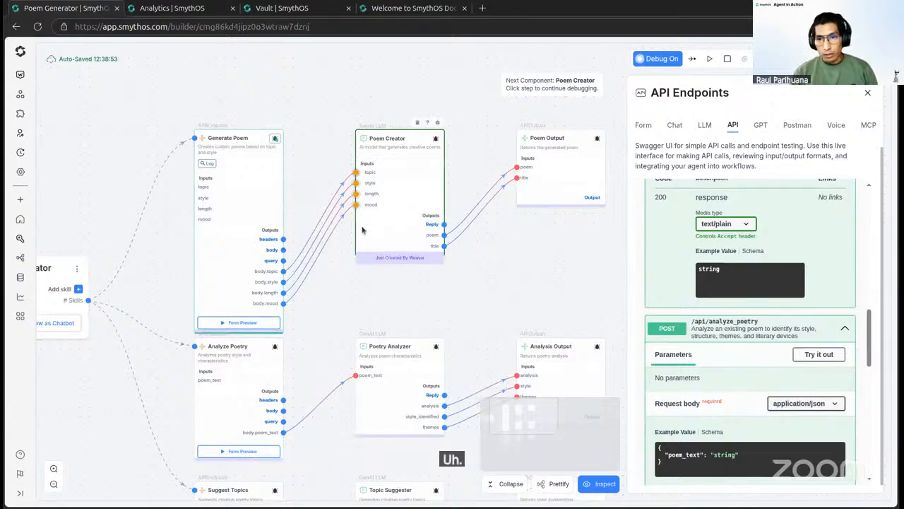
mouse_move(367, 195)
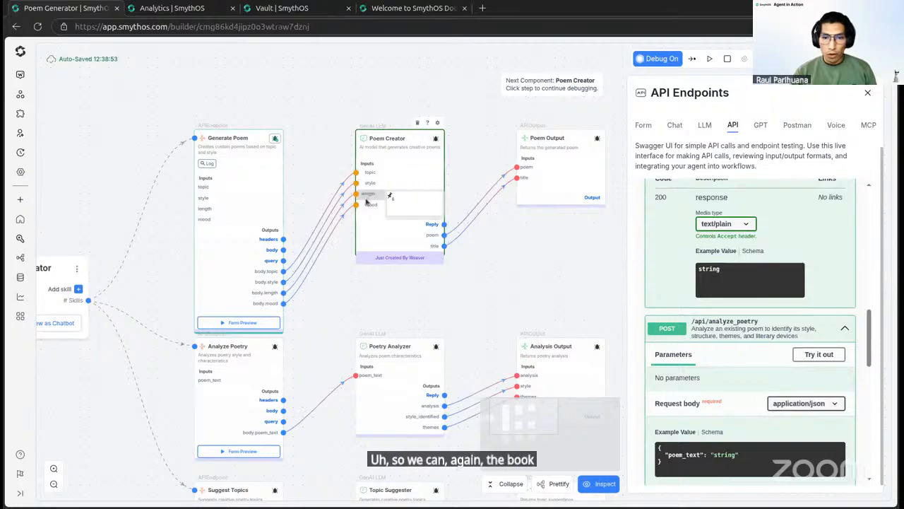
left_click_drag(520, 241, 466, 260)
mouse_move(314, 192)
scroll(316, 194, "up", 2)
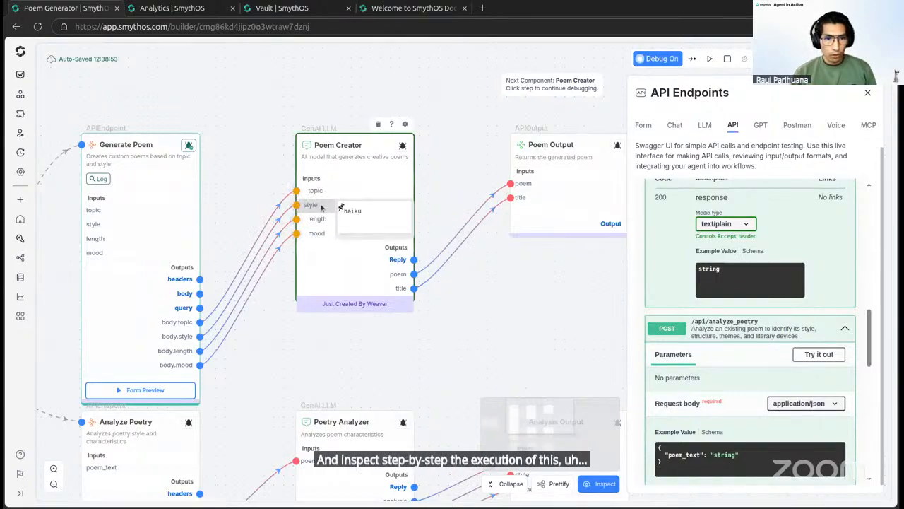
Run the debug session to completion and locate the server response of the /api/generate_poem request.
left_click(709, 59)
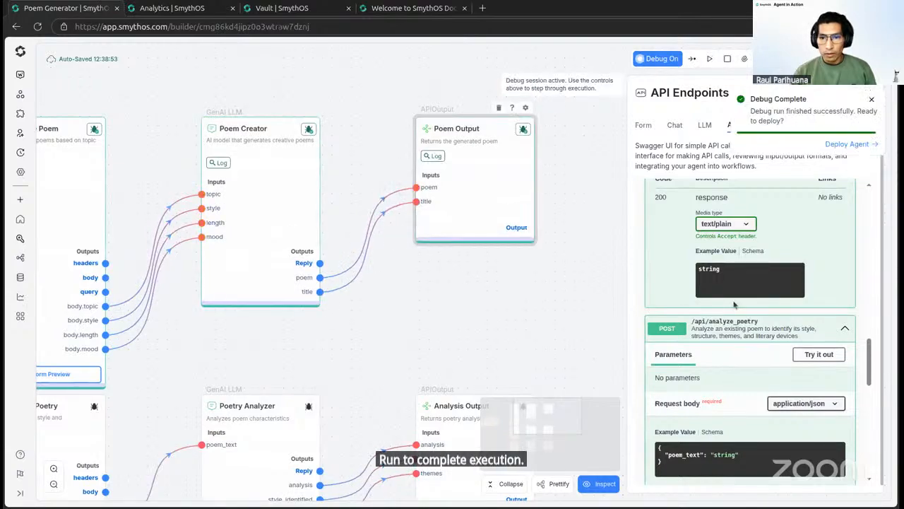
scroll(734, 304, "down", 3)
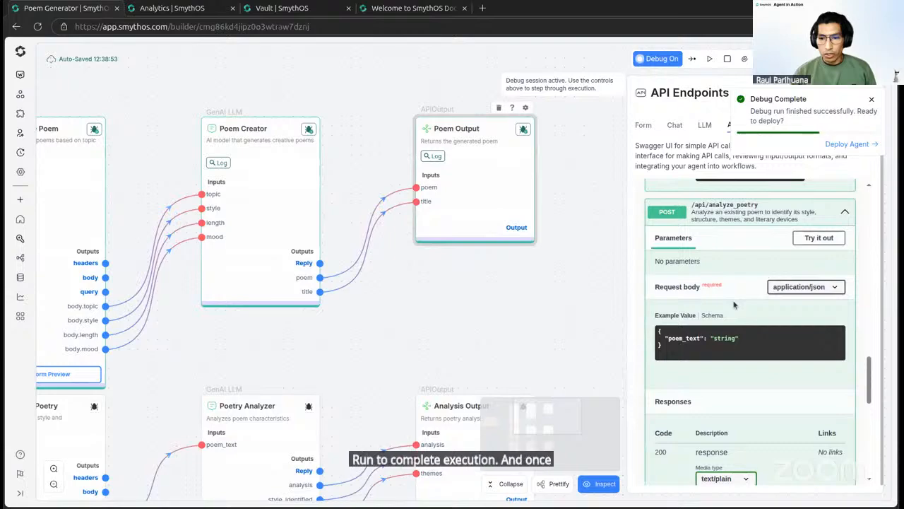
scroll(734, 304, "up", 10)
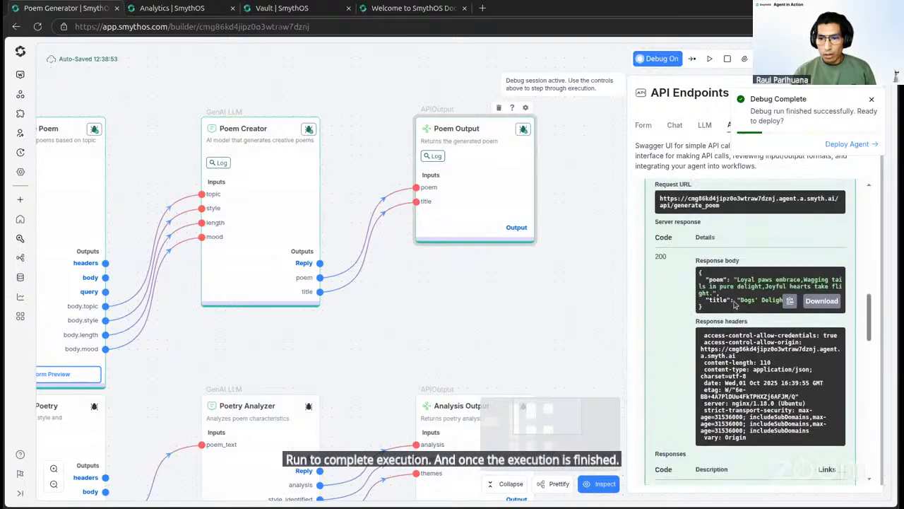
scroll(734, 304, "up", 5)
scroll(734, 305, "down", 7)
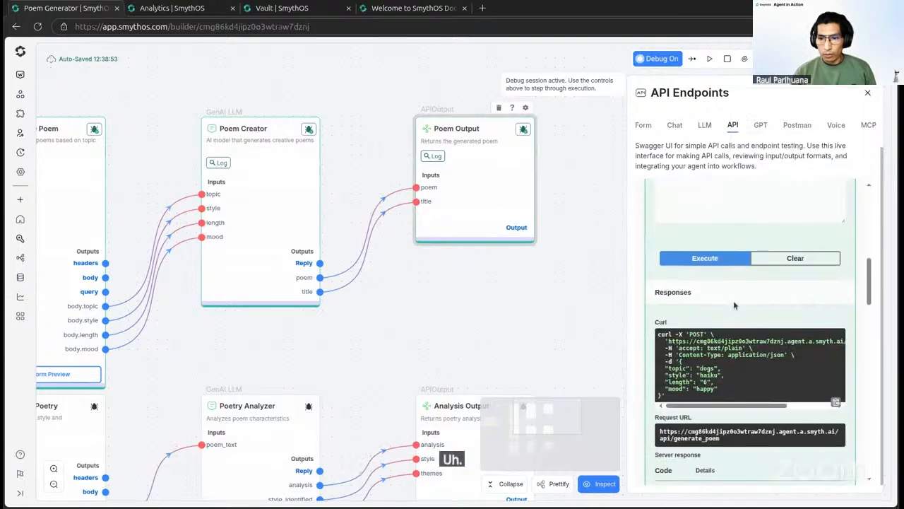
scroll(734, 305, "down", 3)
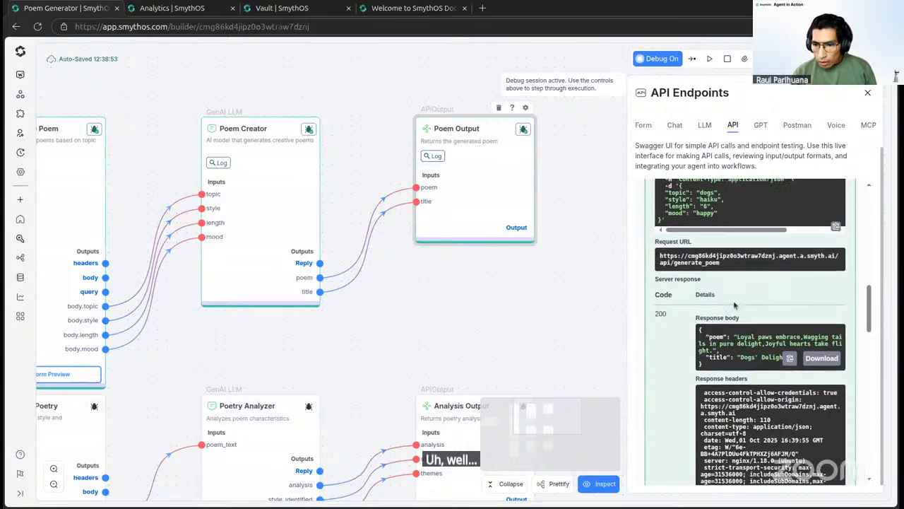
Examine the poem and title in the response body and compare them with the Poem Output component's output.
double_click(712, 284)
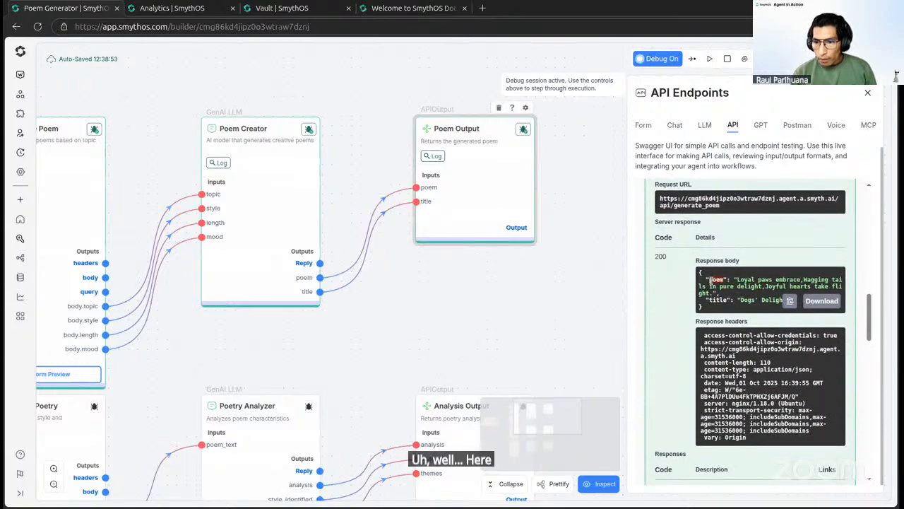
left_click_drag(706, 306, 699, 272)
left_click(709, 279)
mouse_move(516, 233)
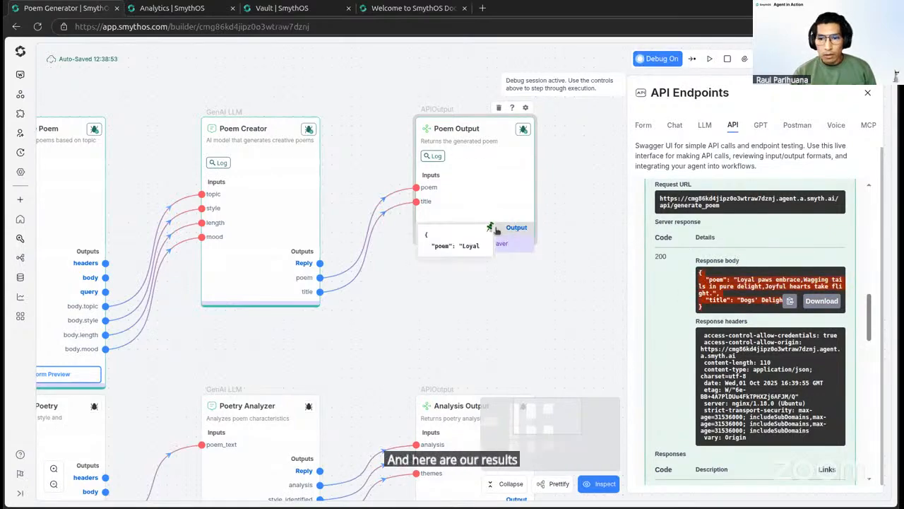
left_click_drag(493, 258, 598, 350)
left_click(594, 229)
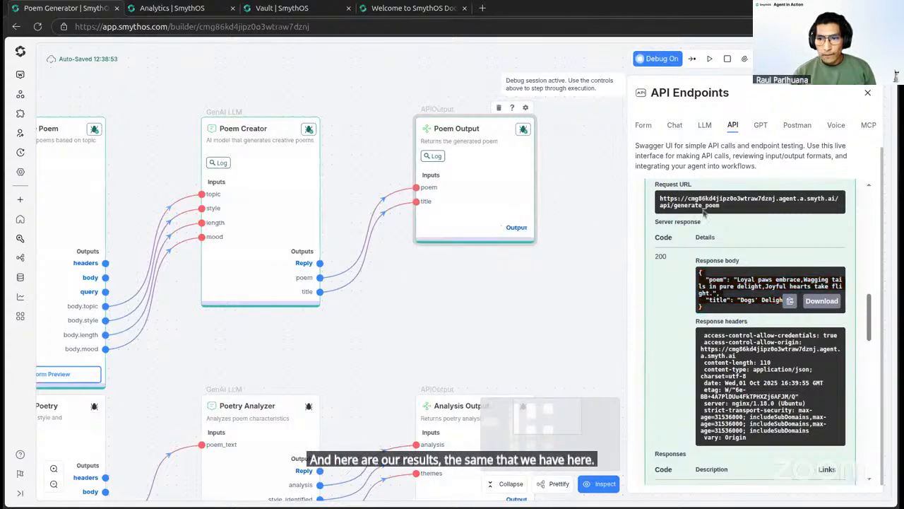
Close the endpoint testing, reopen the form-based skill test with debug mode off, and show all three skill workflows on the canvas.
scroll(668, 262, "up", 5)
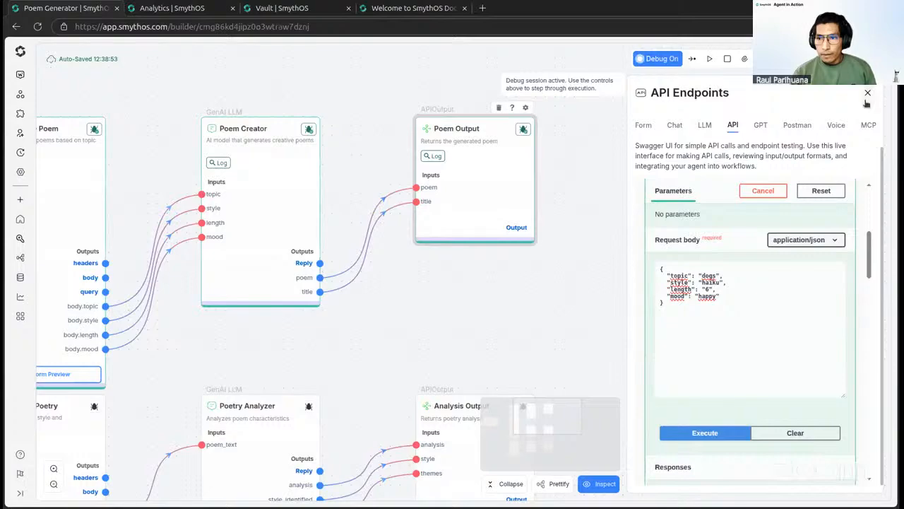
left_click(644, 125)
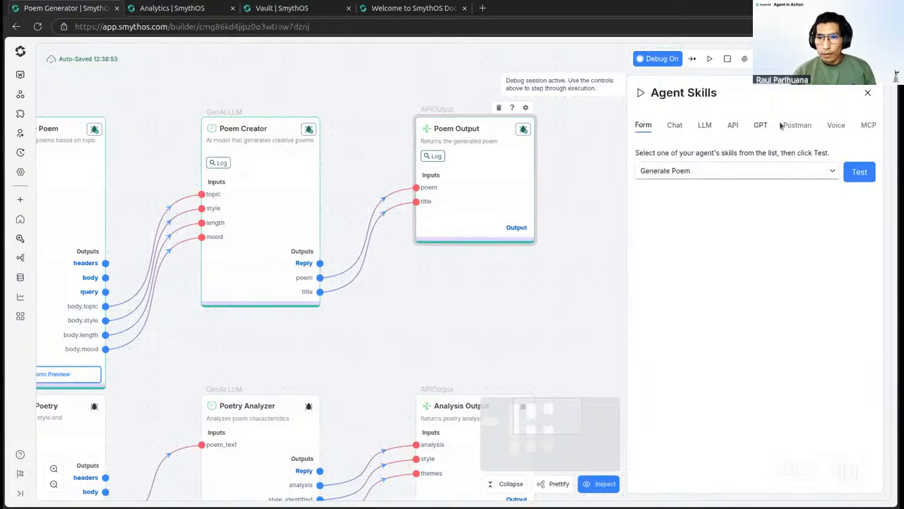
left_click(869, 94)
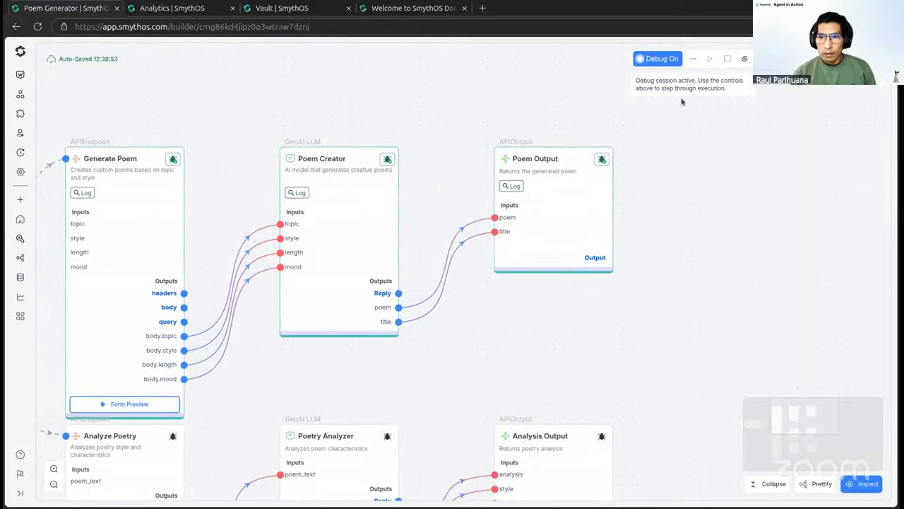
left_click(795, 59)
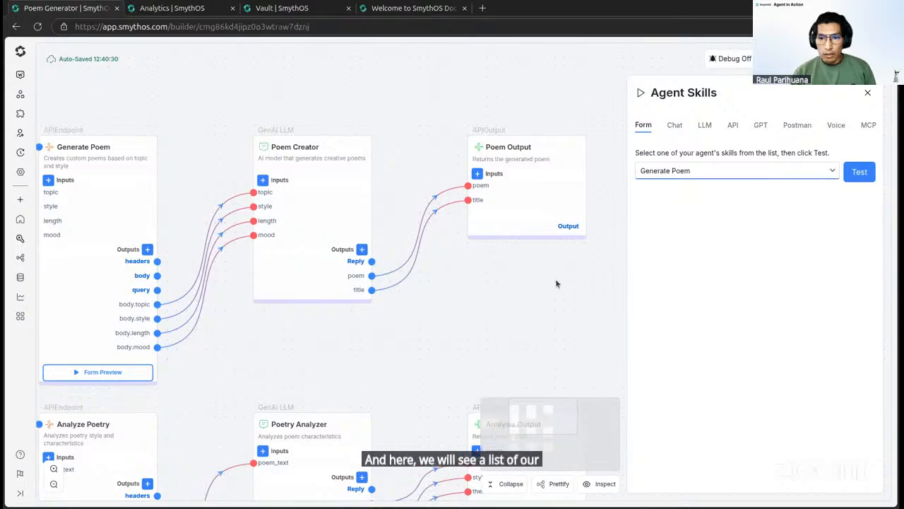
scroll(557, 279, "down", 3)
scroll(558, 278, "down", 3)
left_click_drag(519, 310, 457, 184)
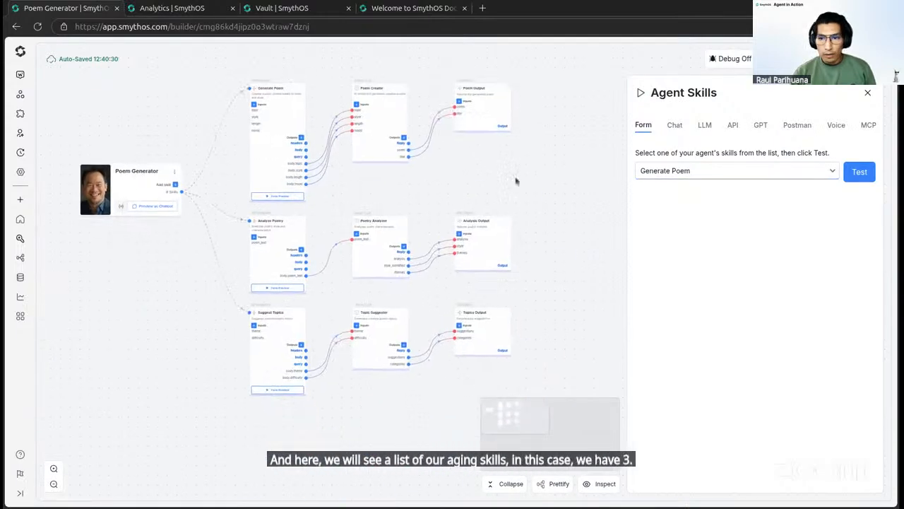
left_click_drag(608, 163, 592, 201)
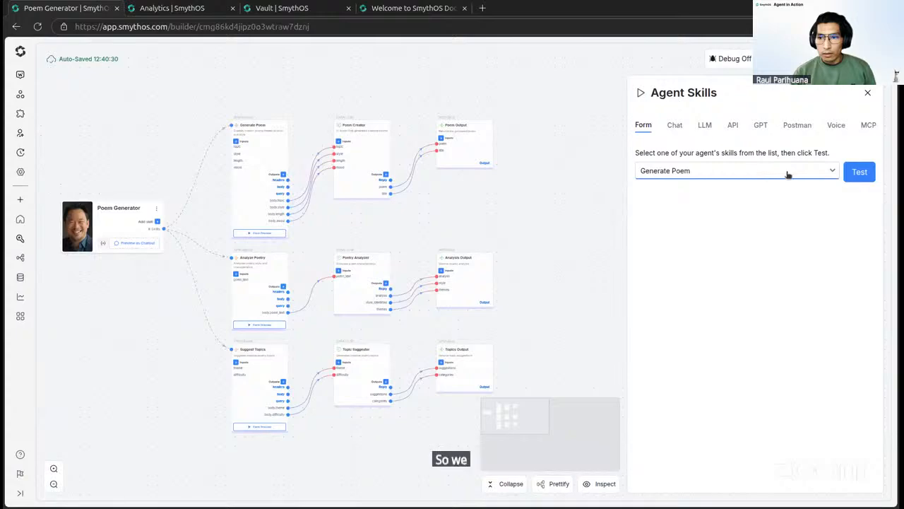
Test the Generate Poem skill as a form with topic Nature, style Haiku, length Short and mood Calm, and review the agent output.
left_click(859, 171)
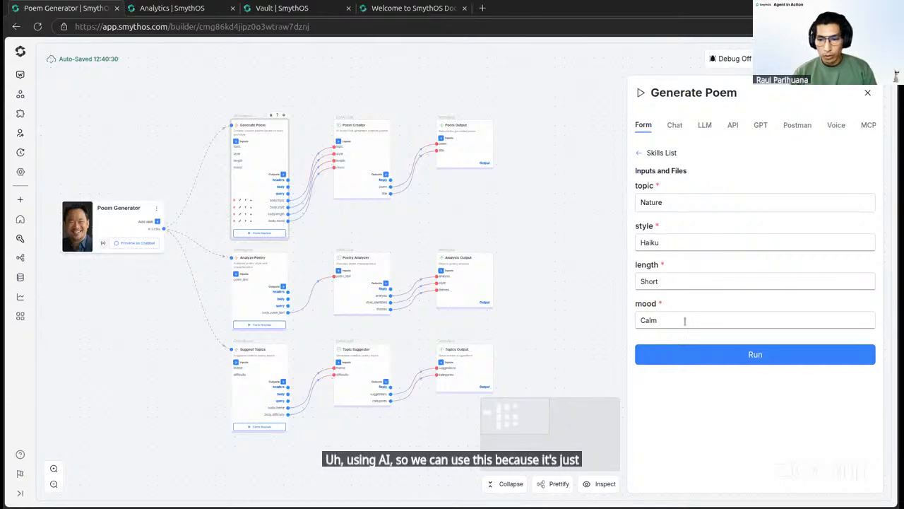
left_click(781, 355)
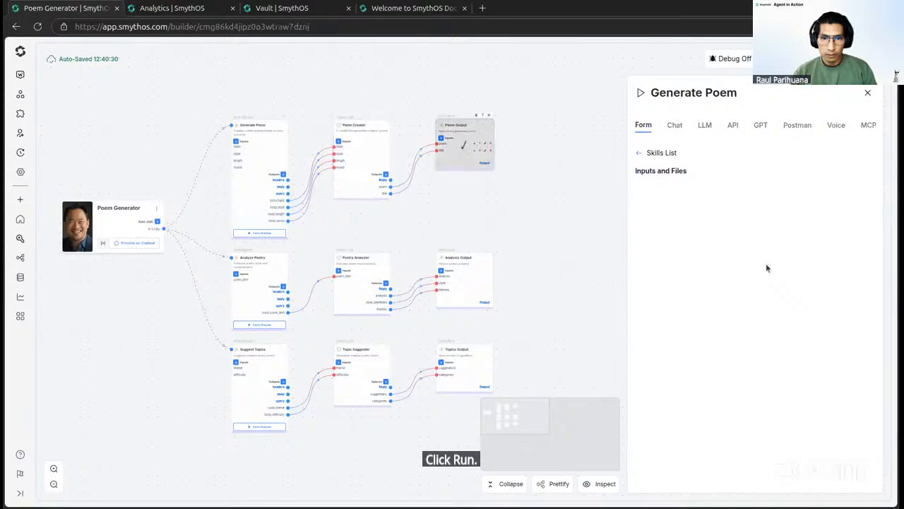
left_click_drag(658, 261, 639, 220)
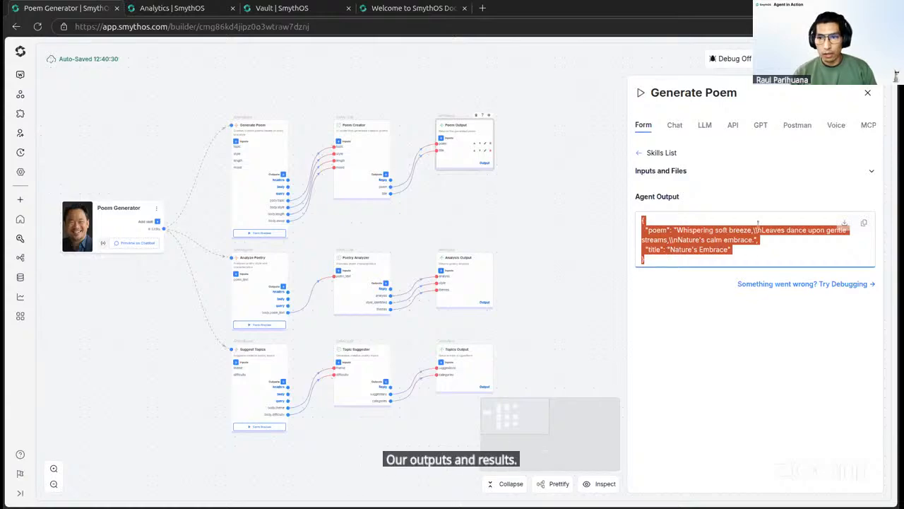
Open the test-as-LLM code sample and examine how the whole agent workflow can be called through the OpenAI-compatible /chat/completions endpoint.
left_click(705, 126)
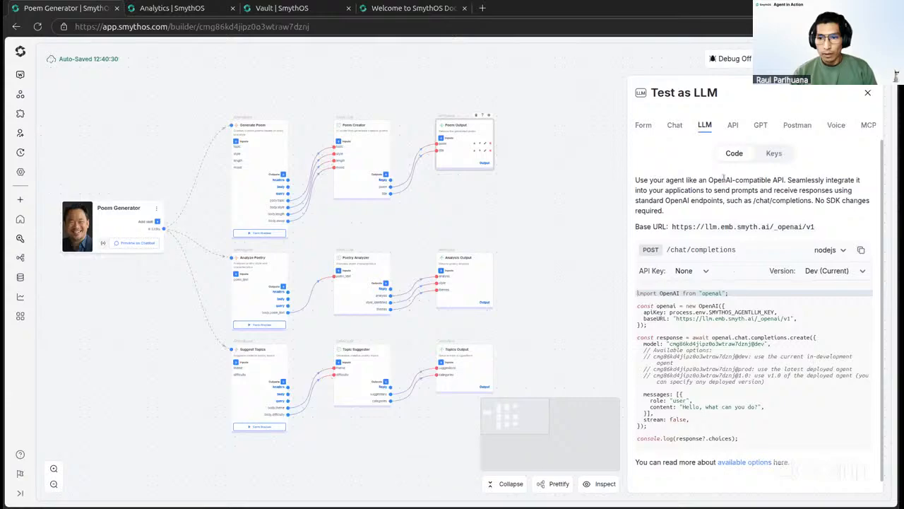
scroll(728, 198, "down", 2)
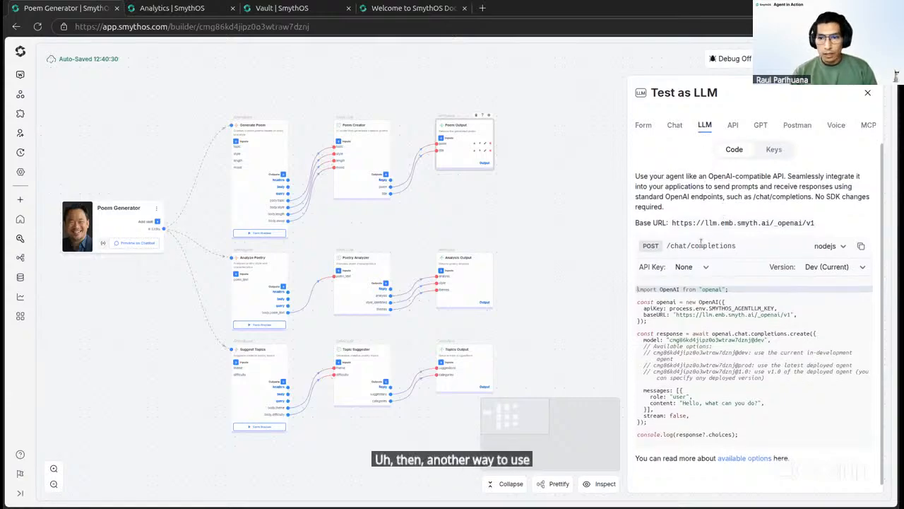
left_click_drag(523, 238, 507, 223)
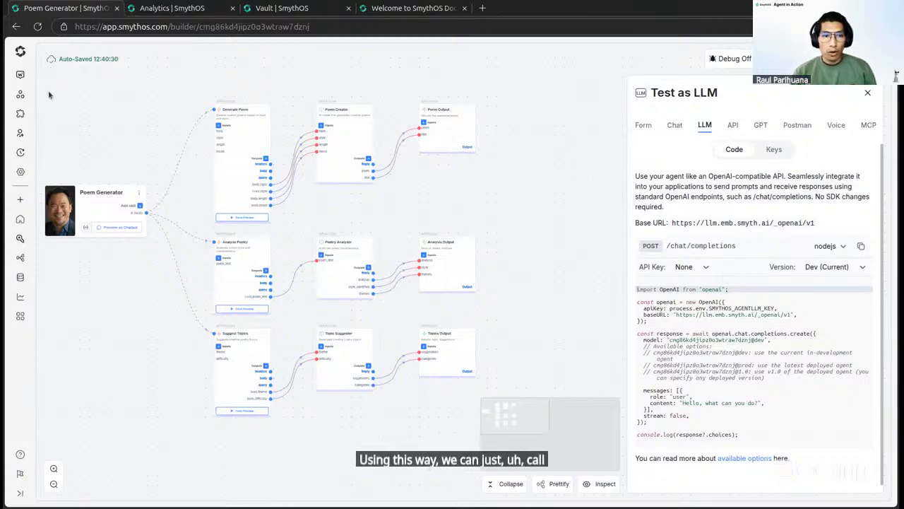
left_click_drag(113, 93, 547, 436)
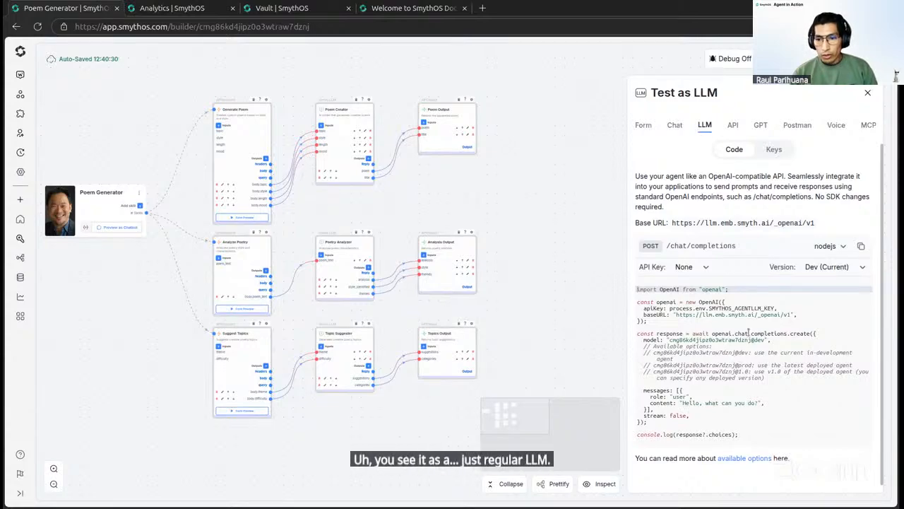
double_click(712, 289)
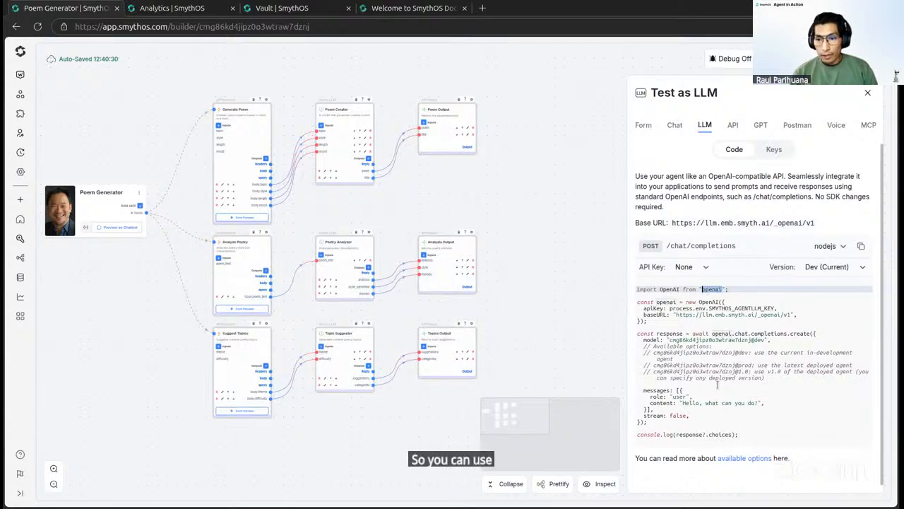
Review the curl, Python and JSON code samples for the /chat/completions endpoint and check where AgentLLM API keys are created.
left_click(713, 352)
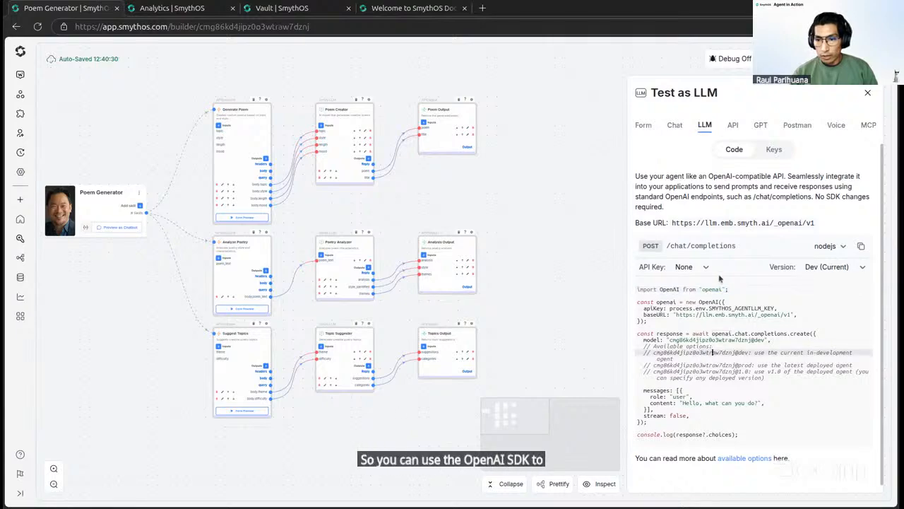
left_click(834, 246)
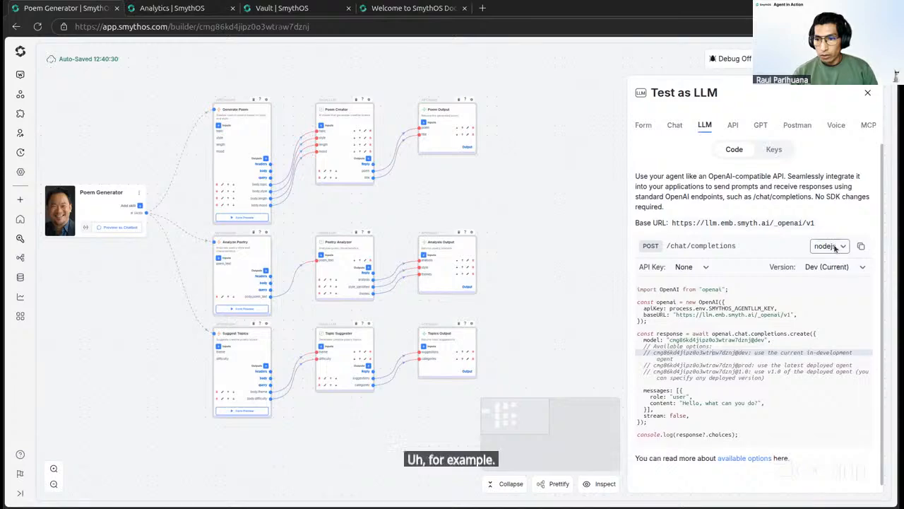
left_click(837, 246)
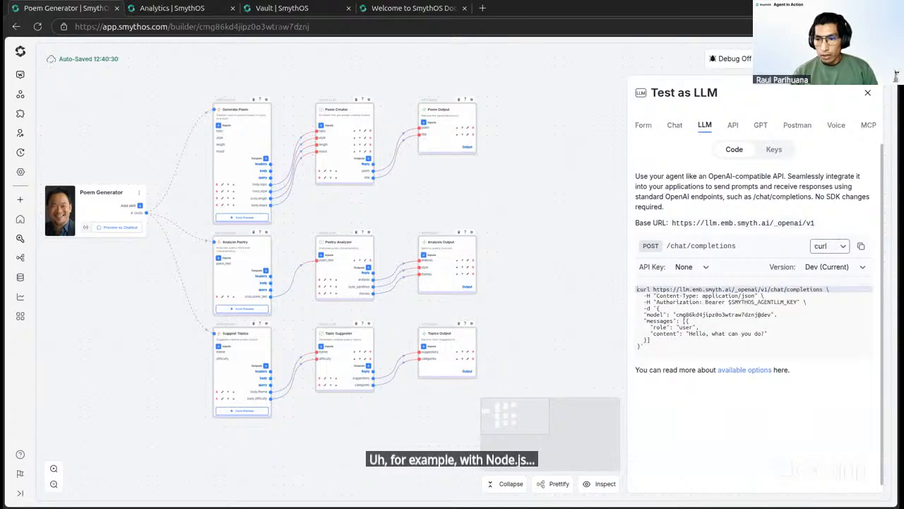
key("Down")
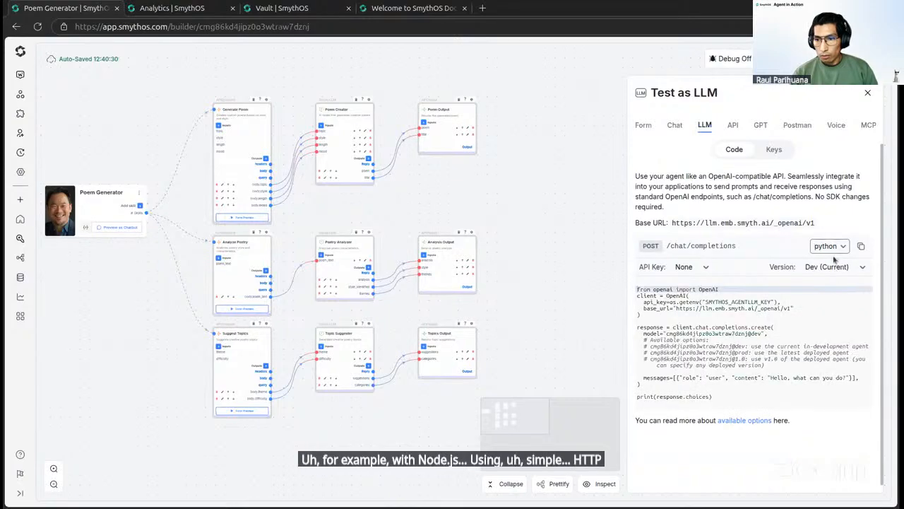
key("Down")
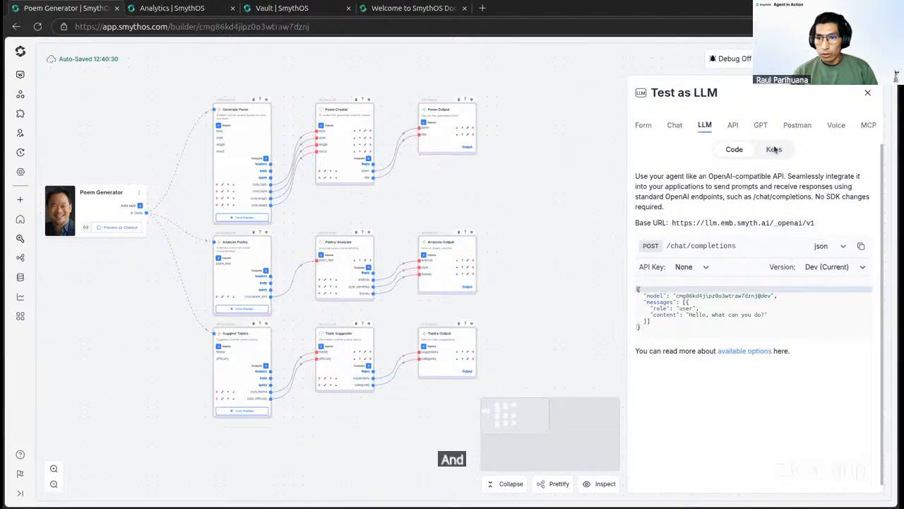
left_click(774, 149)
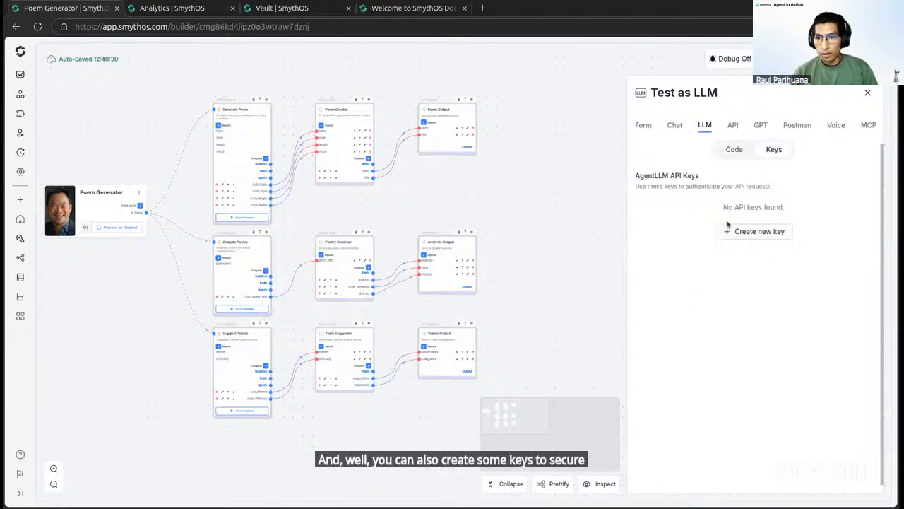
left_click(734, 150)
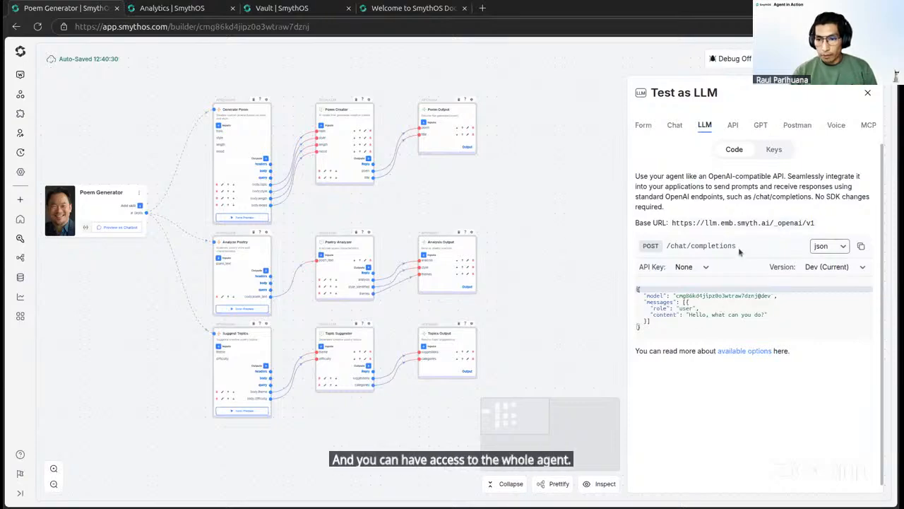
Review the instructions for deploying the agent as a custom GPT in ChatGPT, including the openapi-gpt.json import URL.
left_click(760, 126)
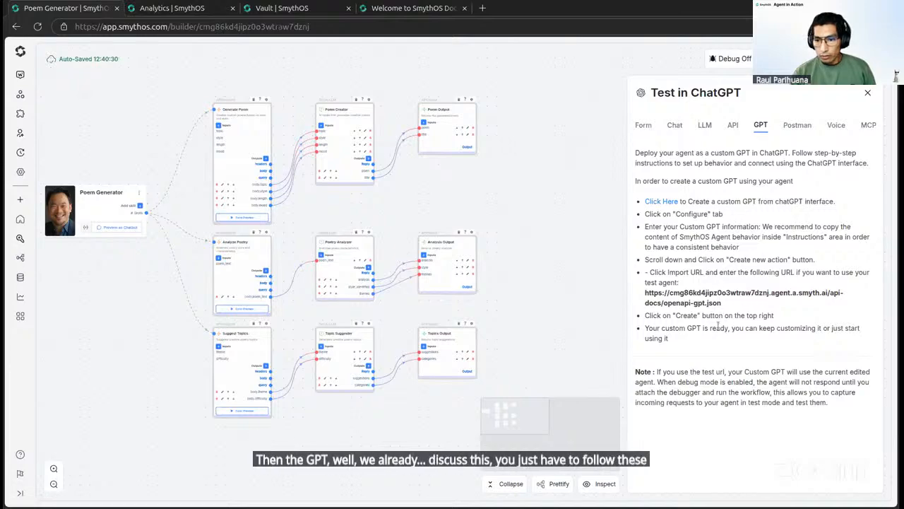
left_click_drag(645, 291, 721, 302)
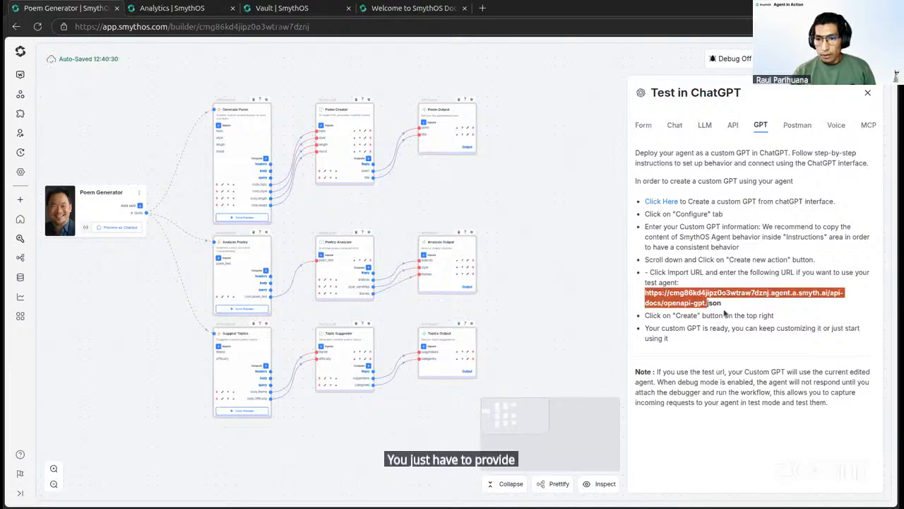
left_click(731, 309)
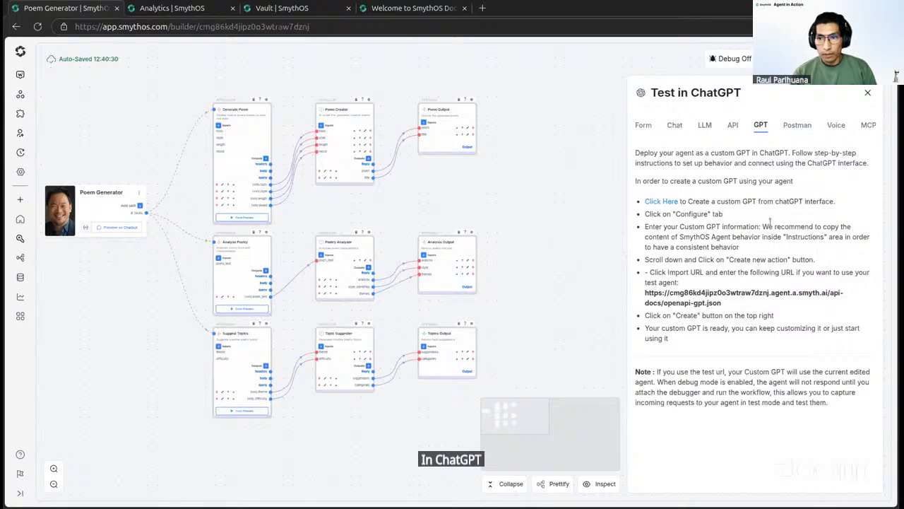
Review the agent's Swagger API endpoints and the option to export them as a Postman collection.
left_click(796, 125)
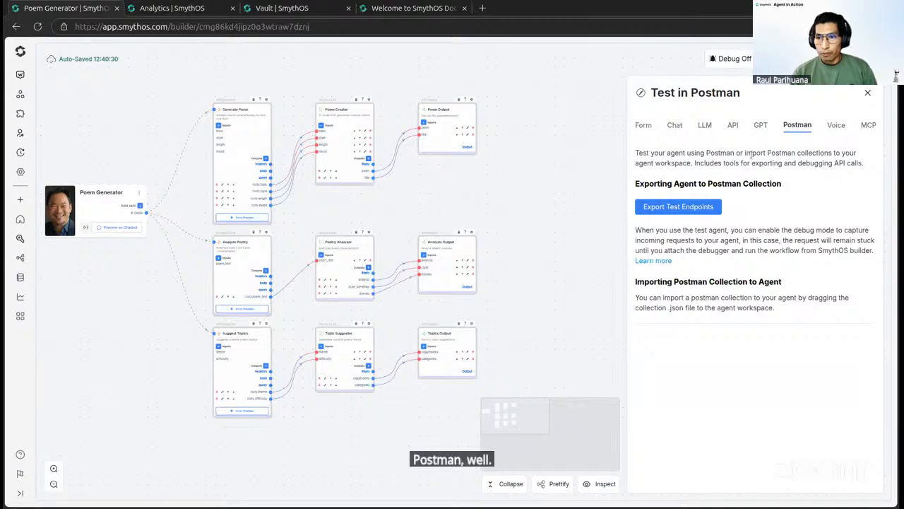
left_click(733, 127)
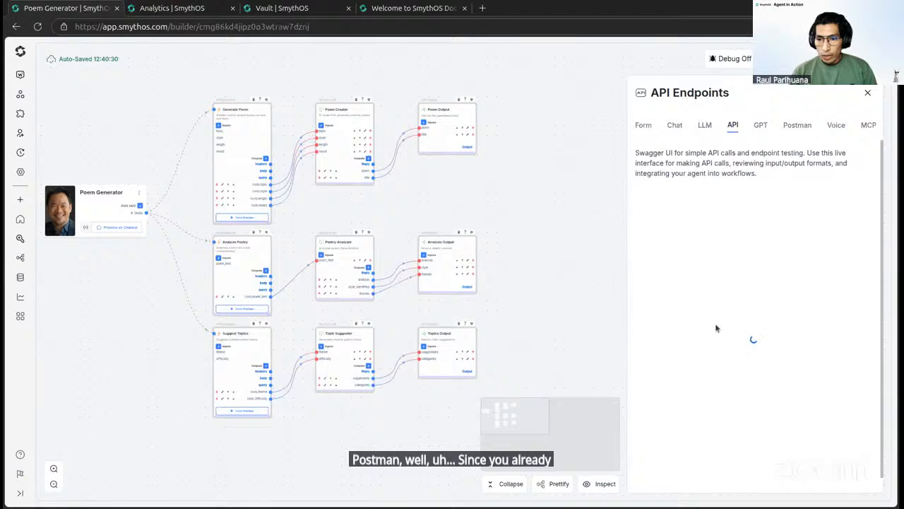
scroll(719, 326, "down", 1)
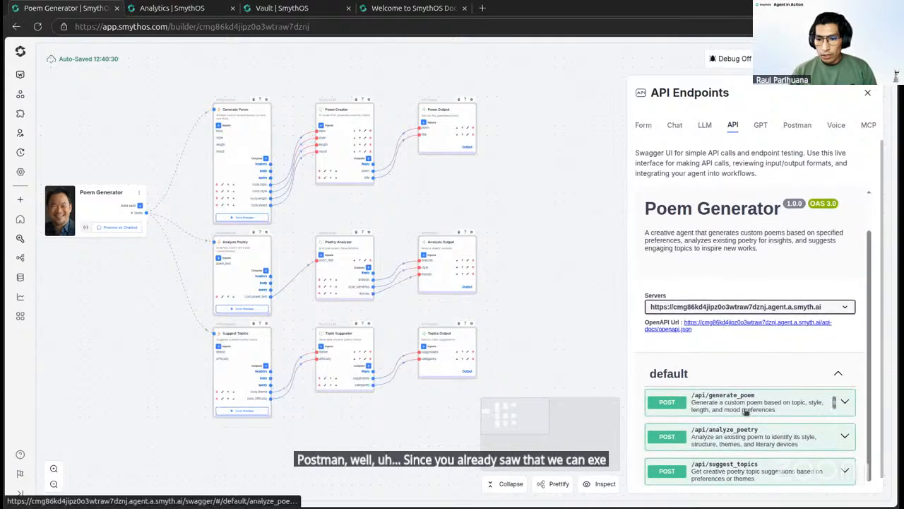
scroll(819, 403, "up", 1)
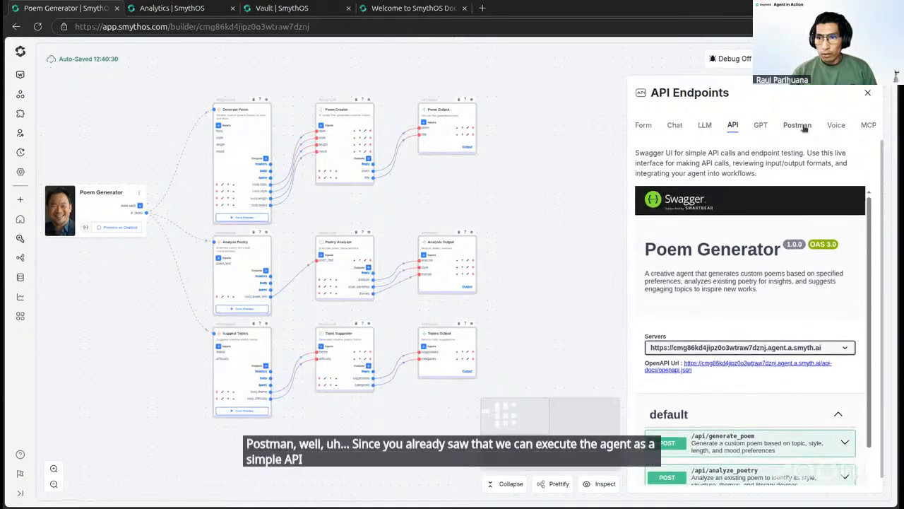
left_click(796, 125)
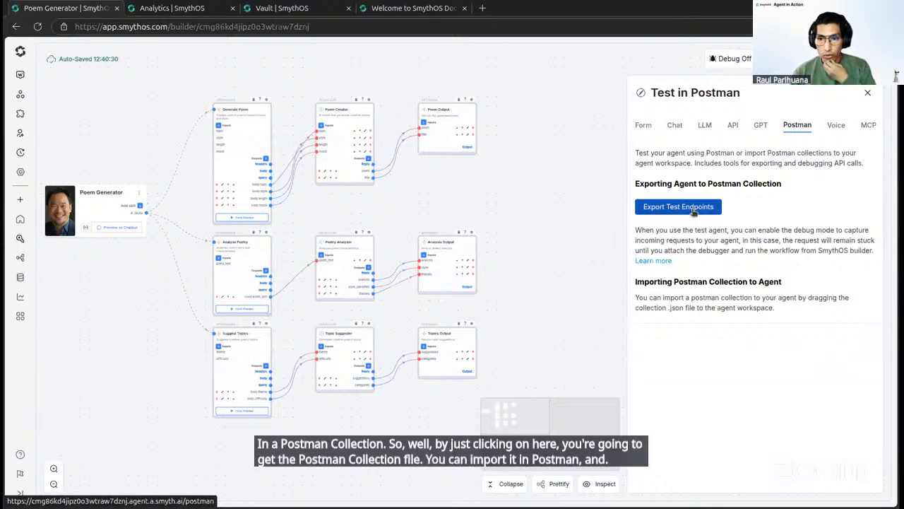
Review the voice test and Alexa integration options, try to start a voice chat with the agent, and close its page.
left_click(837, 131)
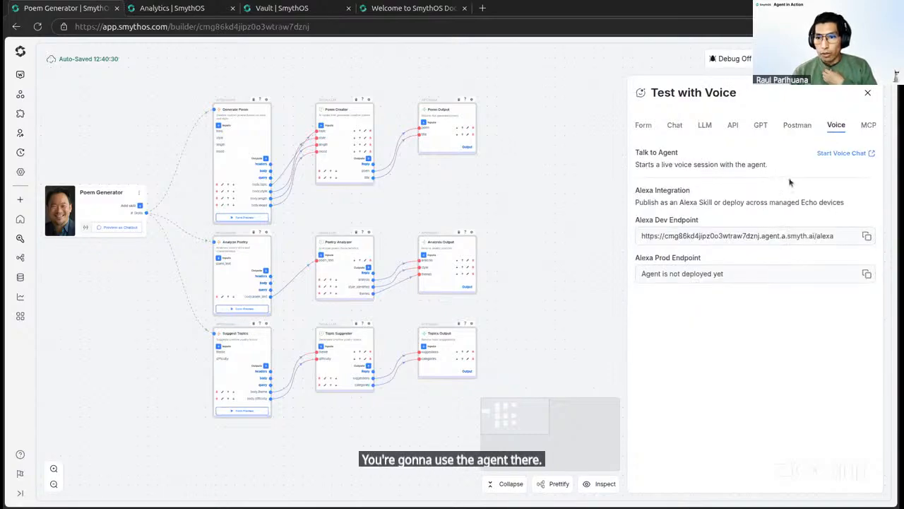
left_click(841, 154)
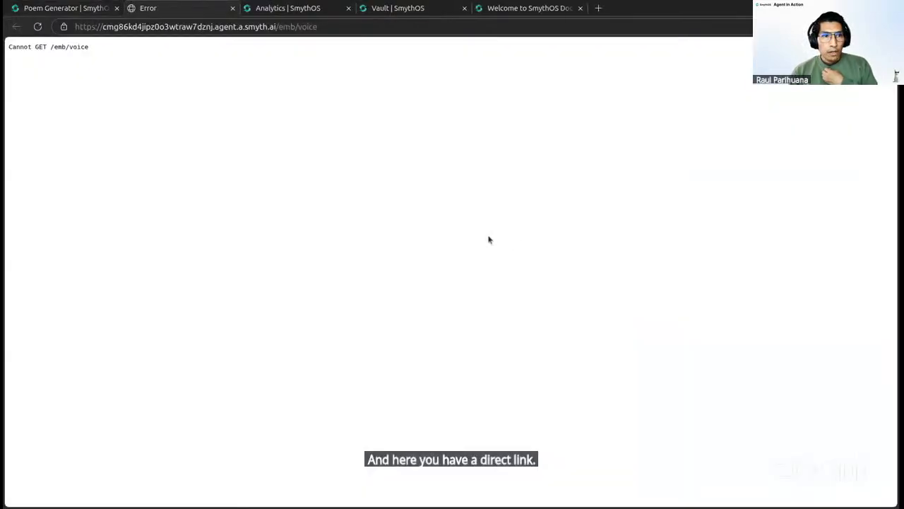
left_click(232, 8)
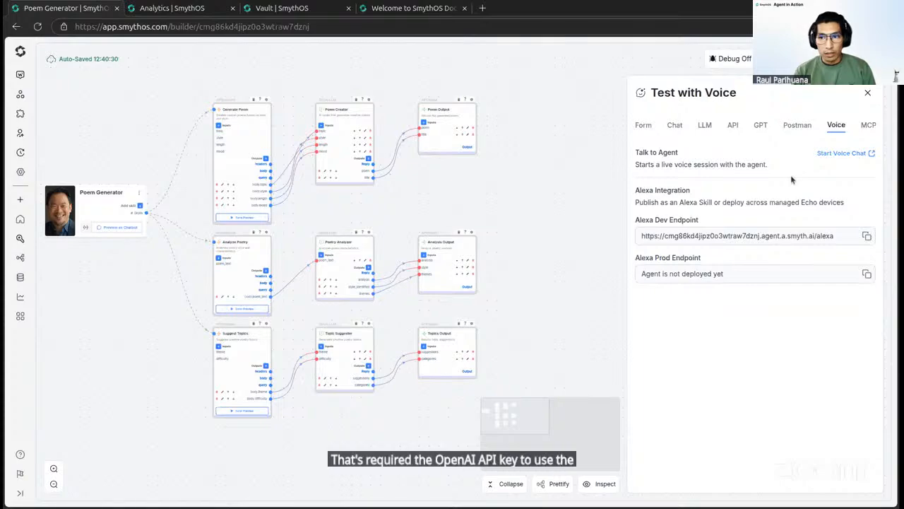
Review the agent's MCP dev and prod URLs and copy the dev URL.
left_click(868, 125)
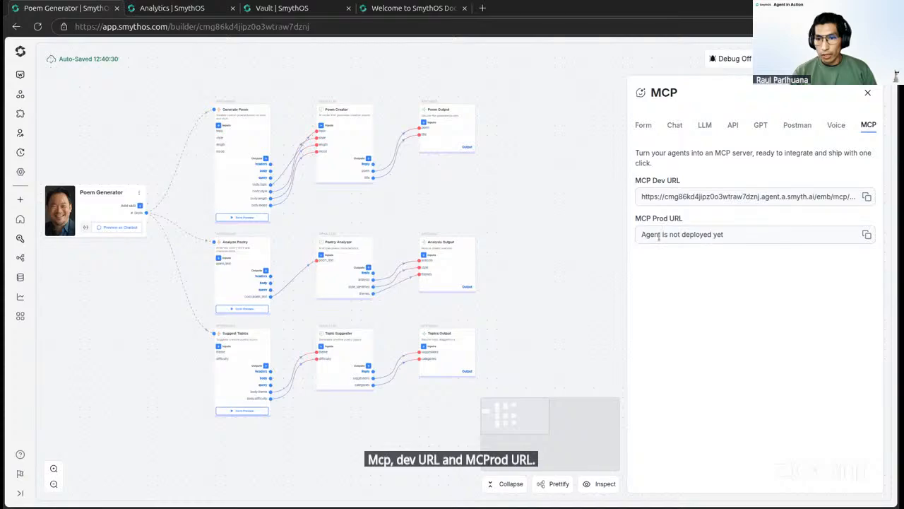
triple_click(709, 240)
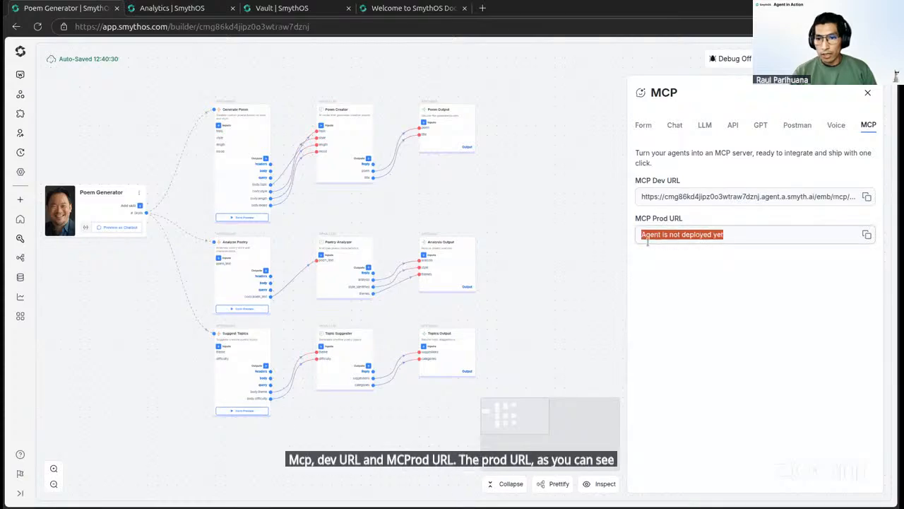
scroll(548, 263, "down", 2)
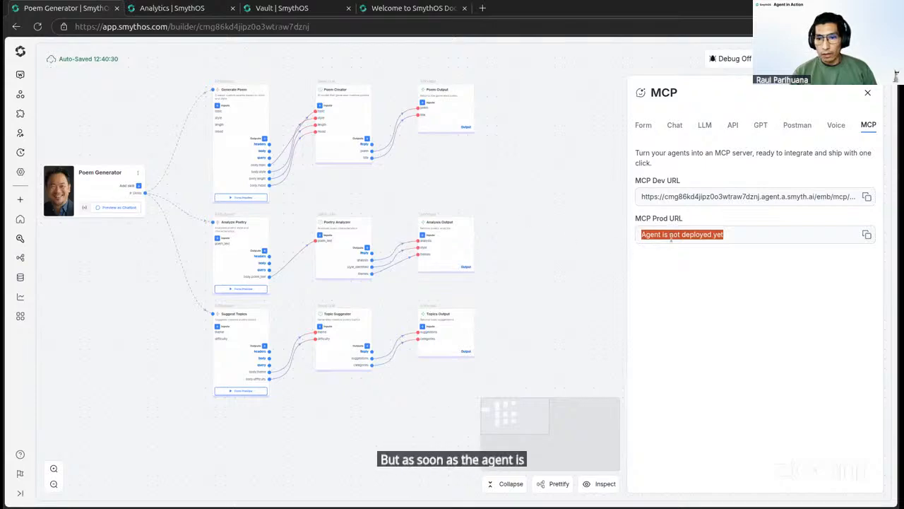
left_click(752, 237)
left_click(720, 199)
left_click(866, 199)
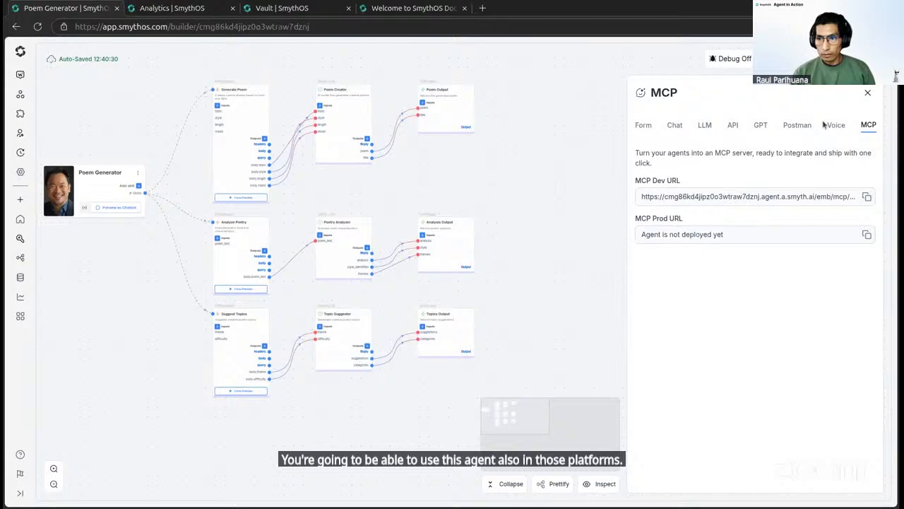
Close the agent testing, open the agent's Agent Cloud deployment settings, and review the version numbers and subdomain choices.
left_click(868, 93)
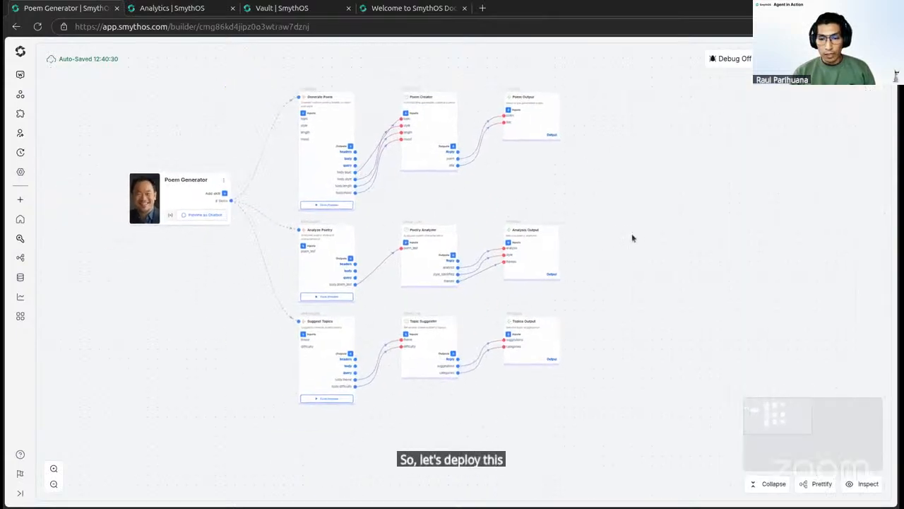
left_click(812, 59)
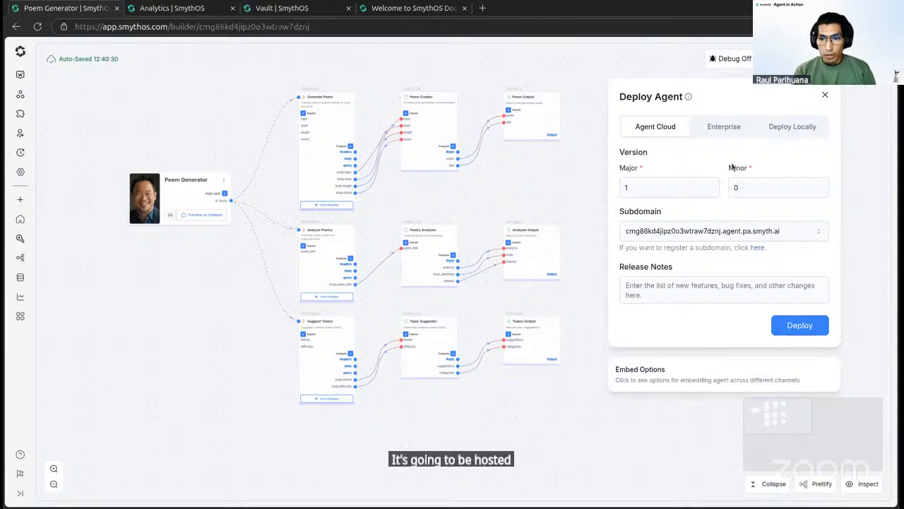
left_click(685, 193)
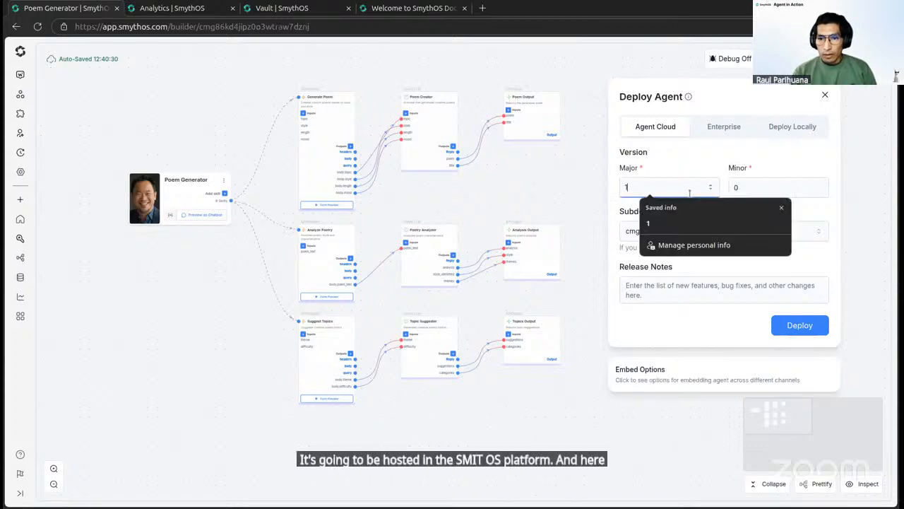
left_click(746, 187)
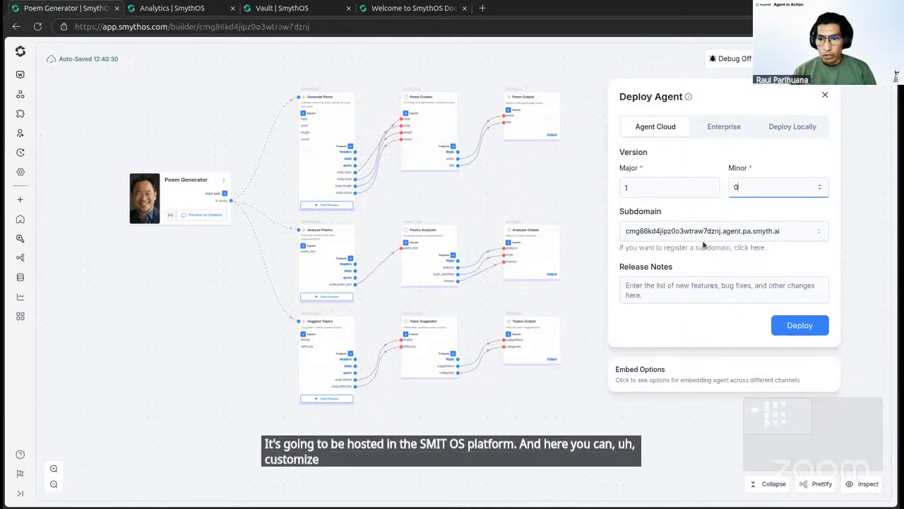
left_click(674, 234)
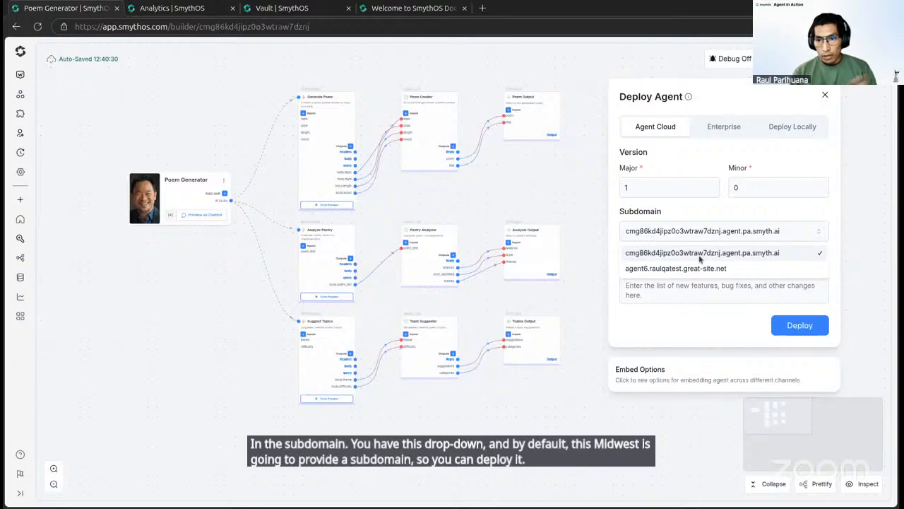
left_click(708, 212)
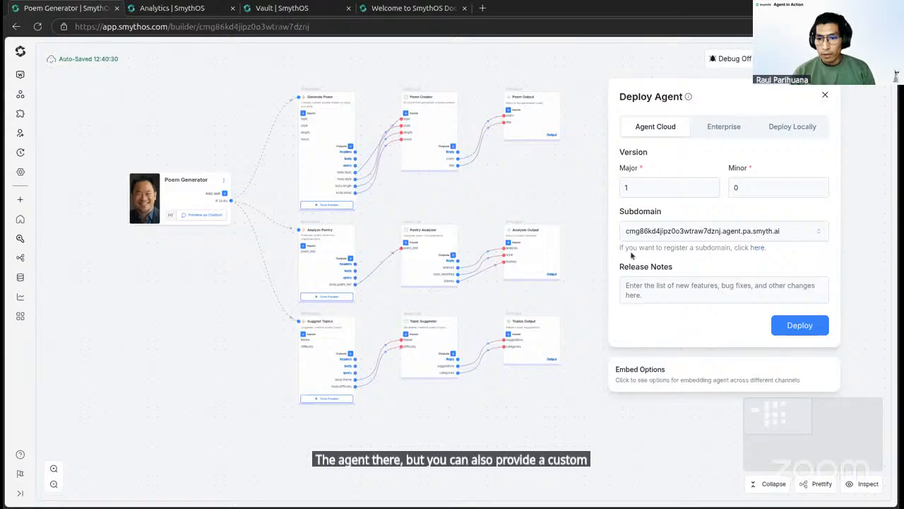
Open the subdomain registration page, view the form for adding a custom subdomain, and close it without entering one.
left_click(760, 250)
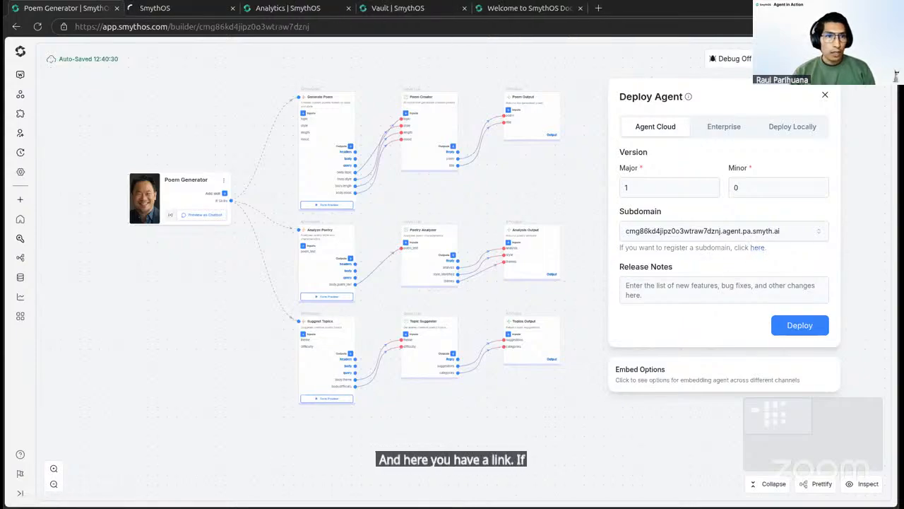
left_click(197, 8)
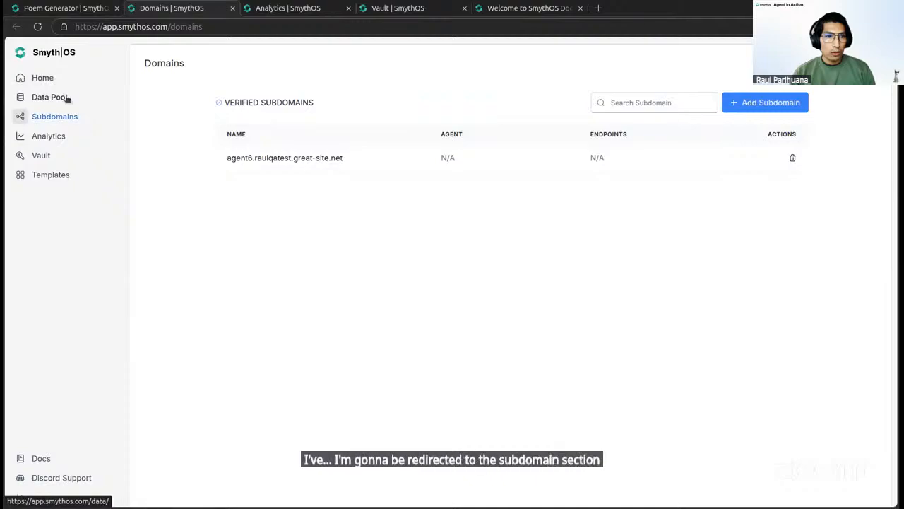
left_click(761, 106)
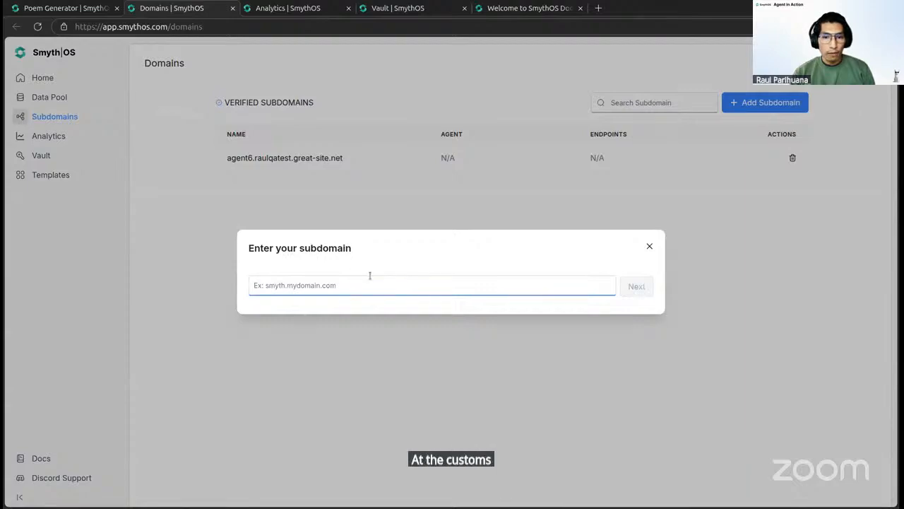
left_click(650, 247)
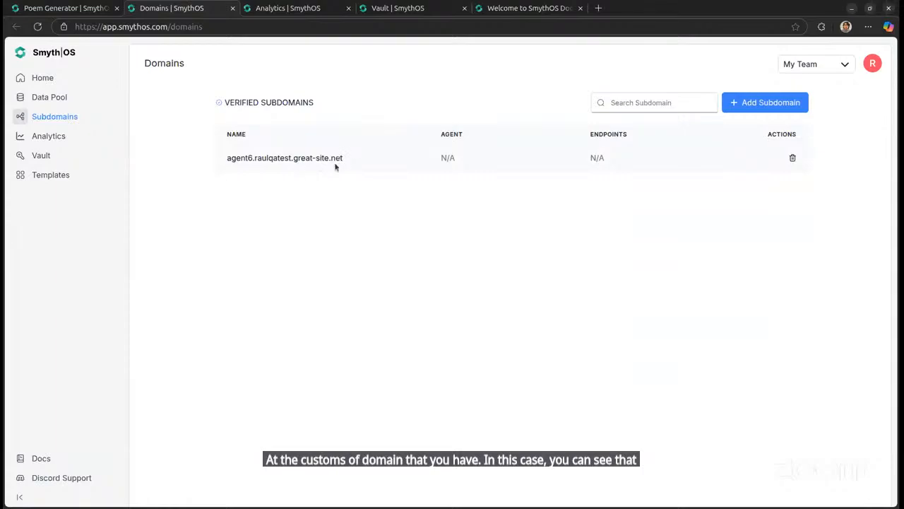
Return to the Poem Generator deployment settings and choose the default agent.pa.smyth.ai subdomain.
left_click(76, 9)
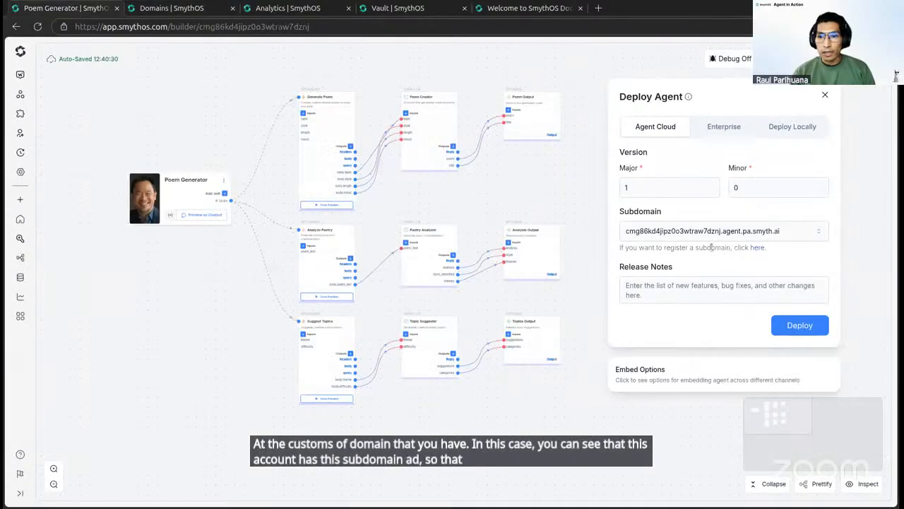
left_click(756, 228)
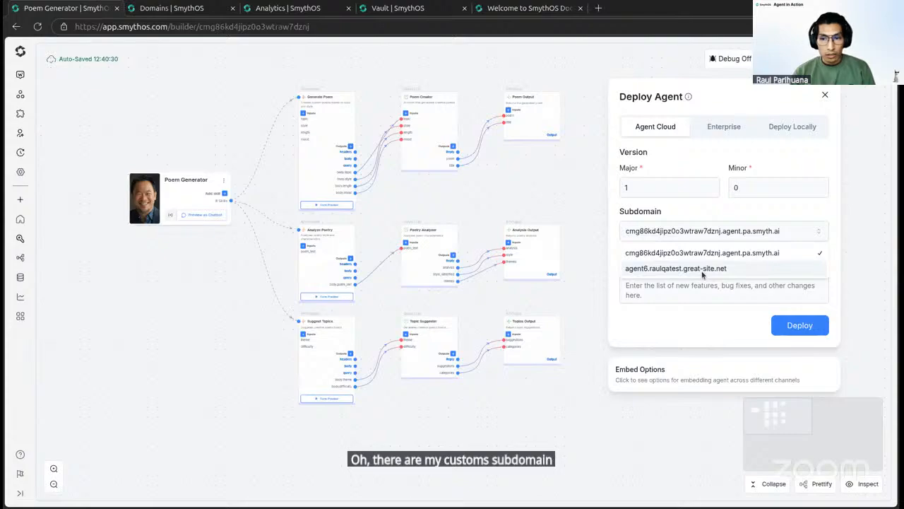
left_click(712, 251)
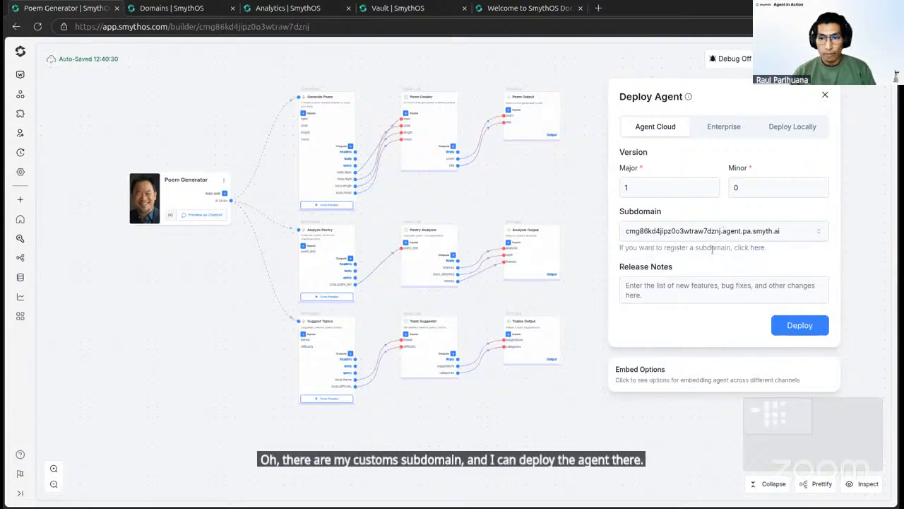
Deploy the agent to Agent Cloud as version 1.0, leaving the release notes empty.
left_click(699, 285)
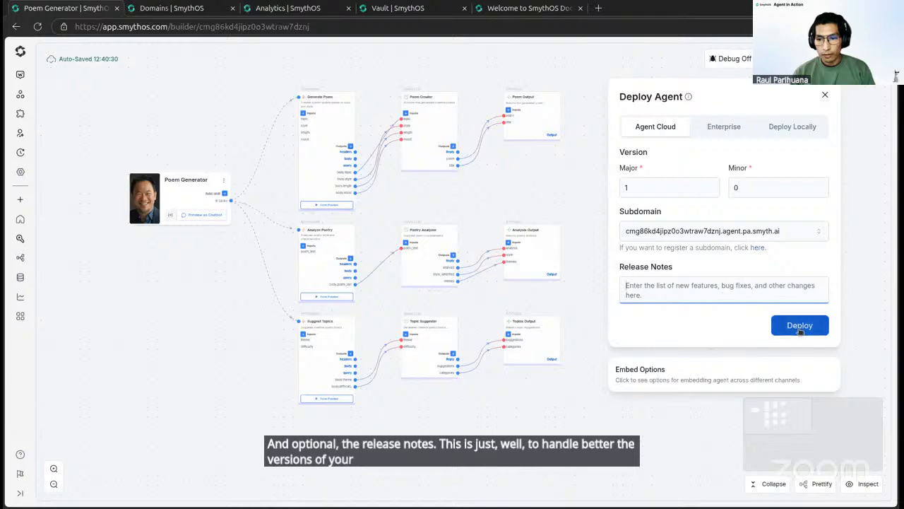
left_click(765, 332)
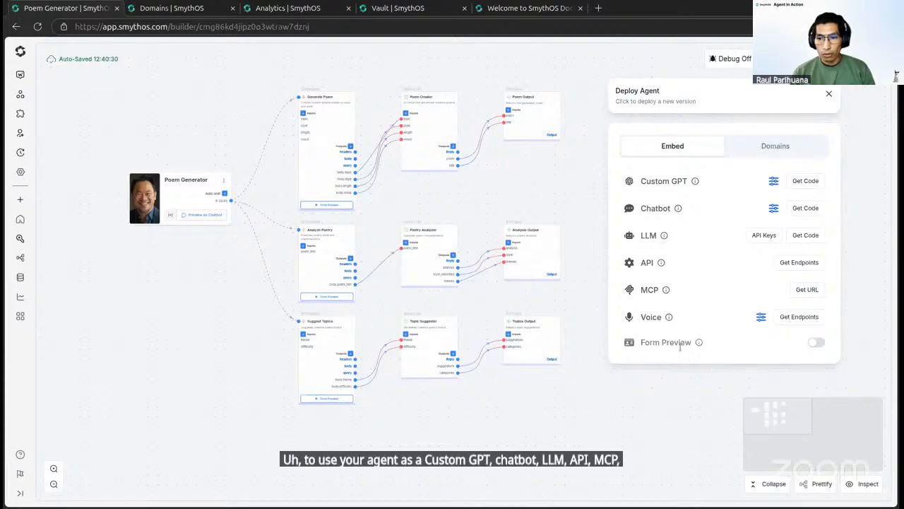
Review the deployed agent's production and test domains, then close the deployment options.
left_click(765, 149)
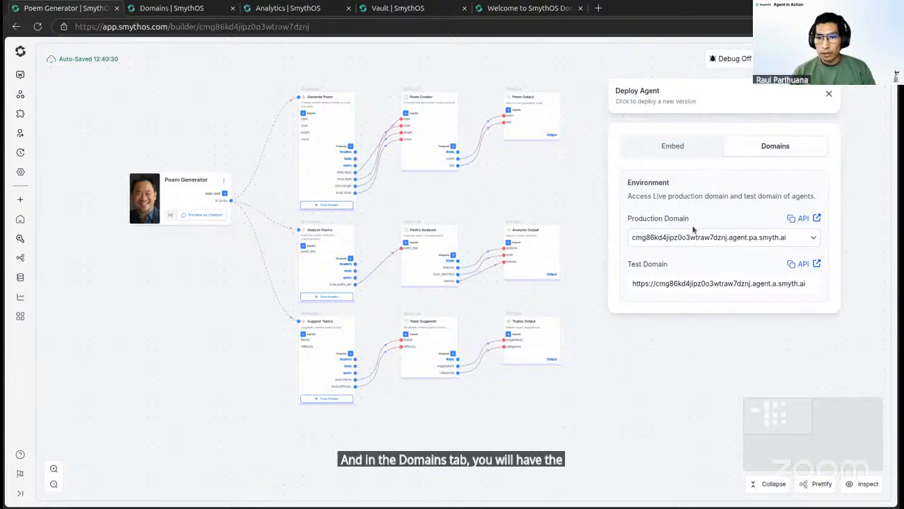
left_click_drag(638, 263, 655, 266)
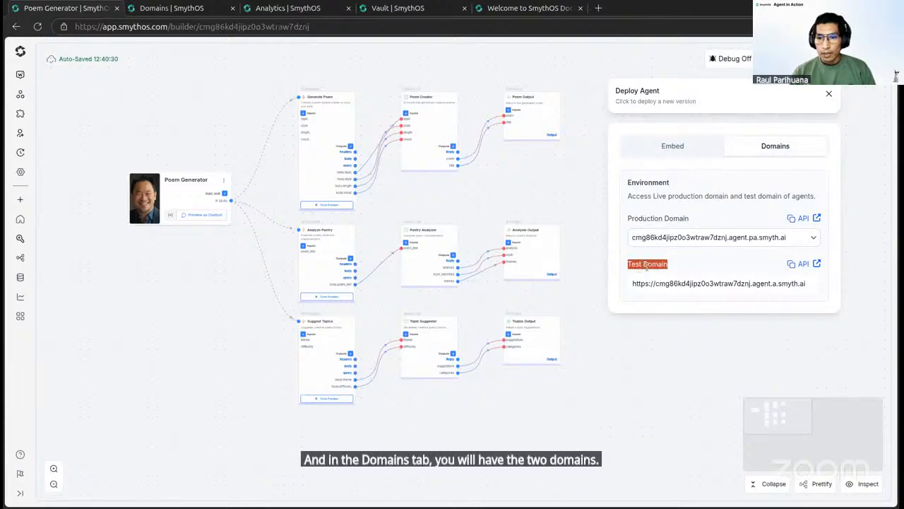
double_click(646, 218)
left_click_drag(646, 219, 666, 217)
left_click(660, 218)
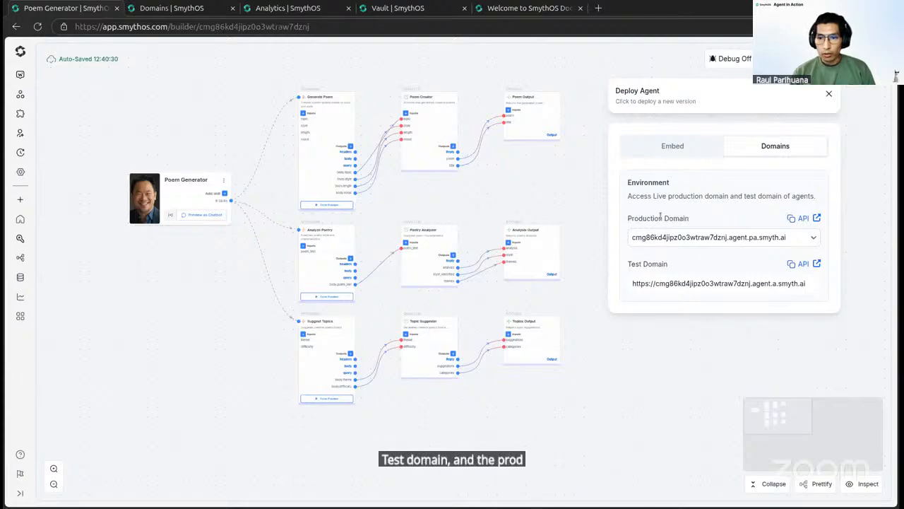
triple_click(660, 218)
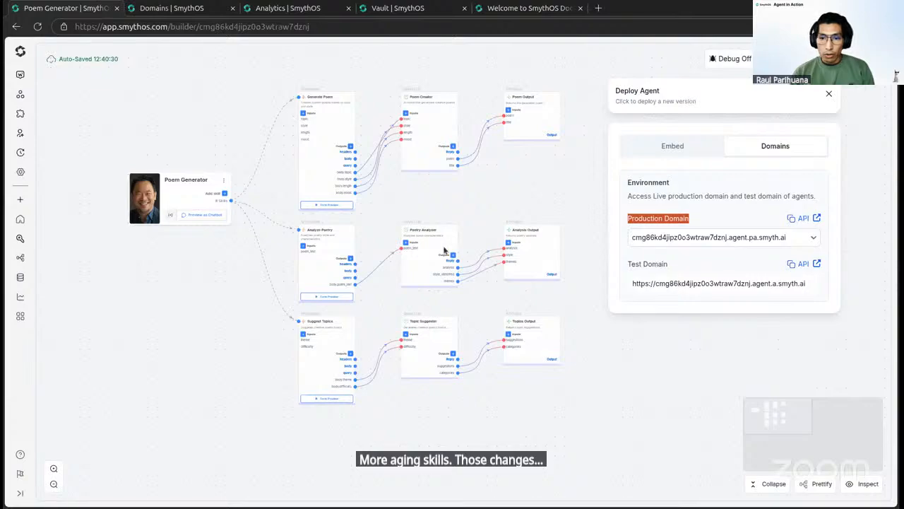
left_click_drag(629, 263, 659, 273)
left_click(684, 269)
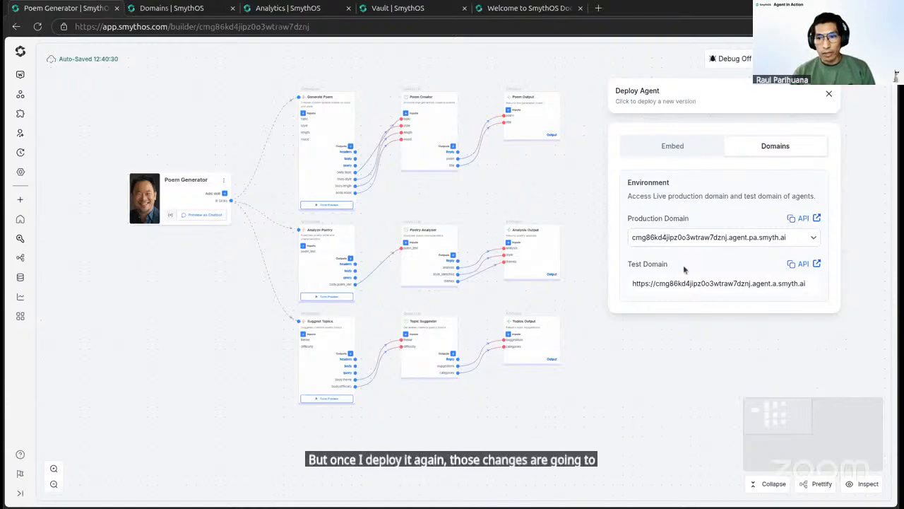
left_click_drag(650, 216, 676, 219)
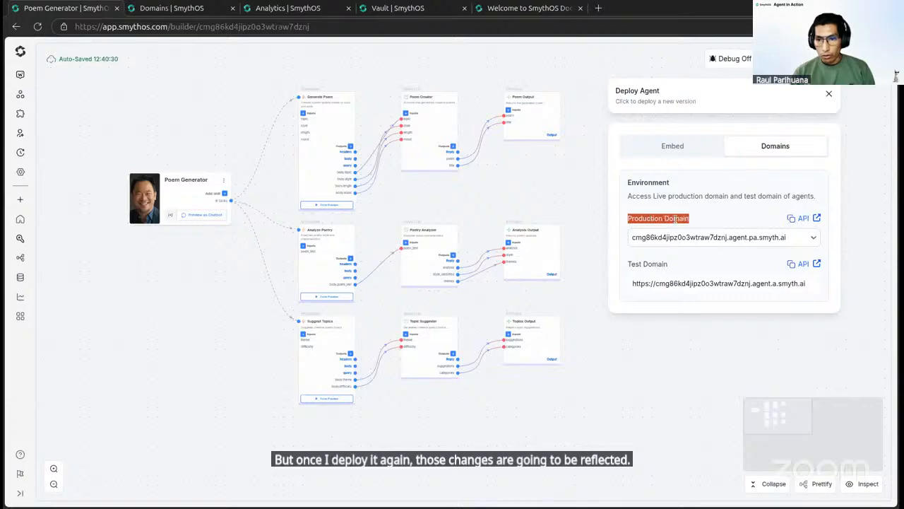
left_click(827, 93)
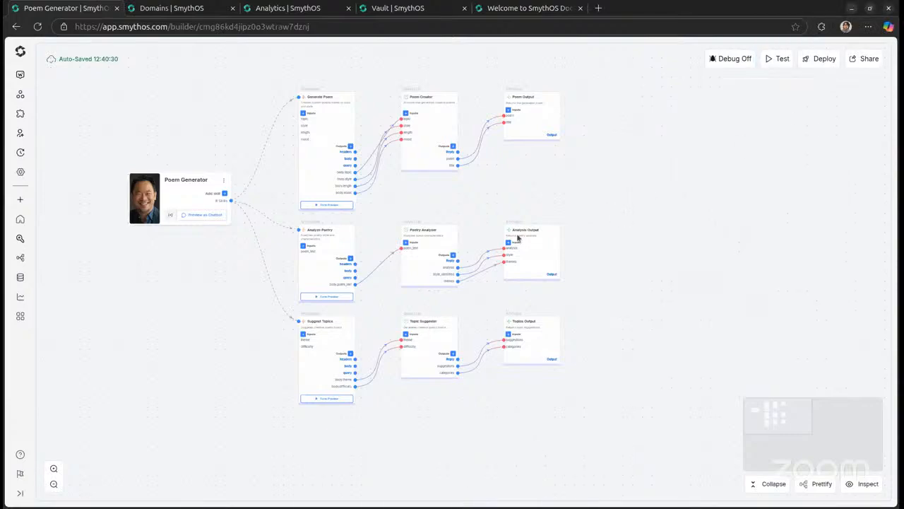
Open the agent's deployment changelog, review the version 1.0 entry and its restore option, and close it.
left_click_drag(457, 206, 534, 220)
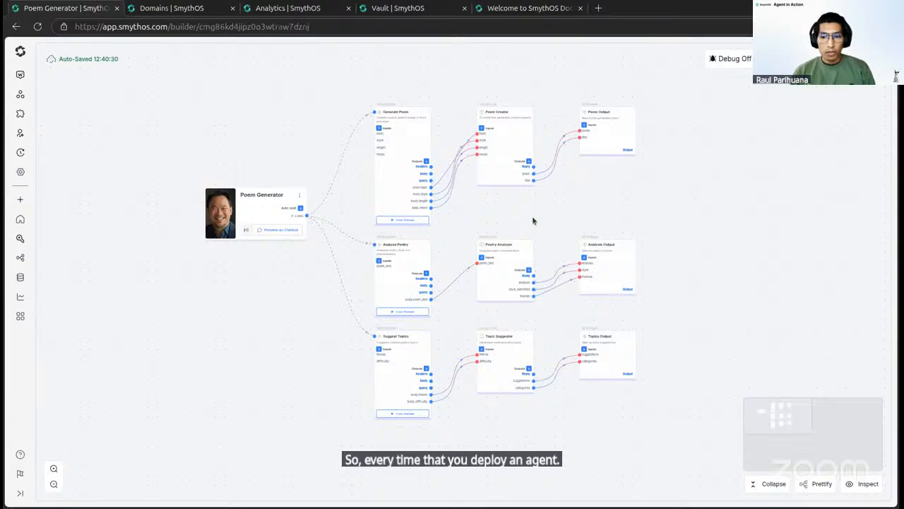
left_click(20, 154)
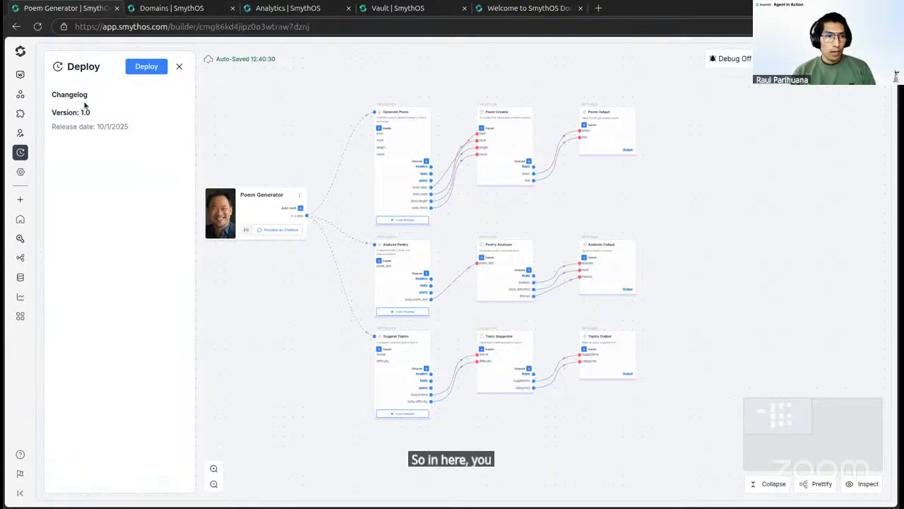
mouse_move(83, 106)
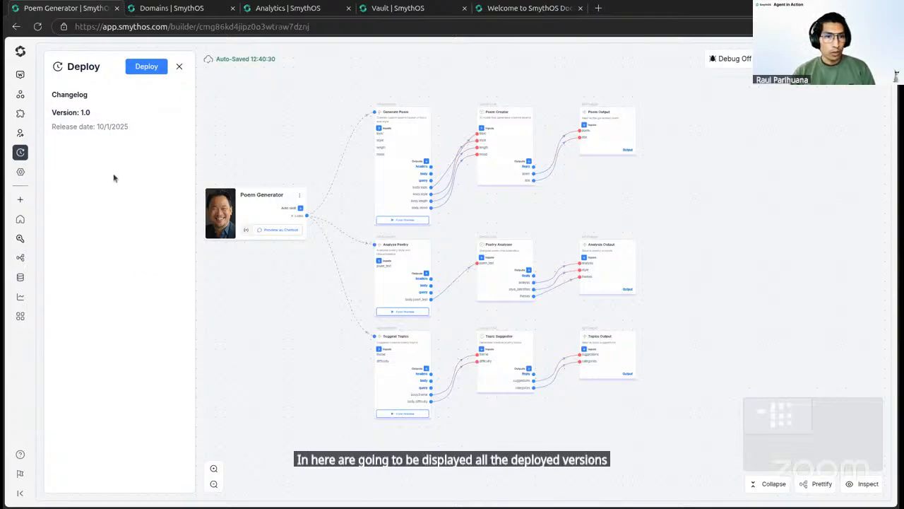
mouse_move(122, 119)
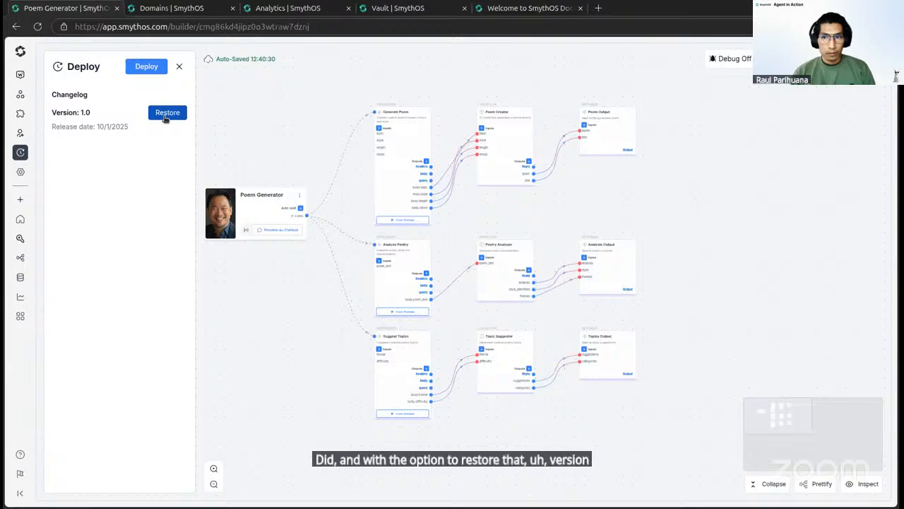
left_click(178, 67)
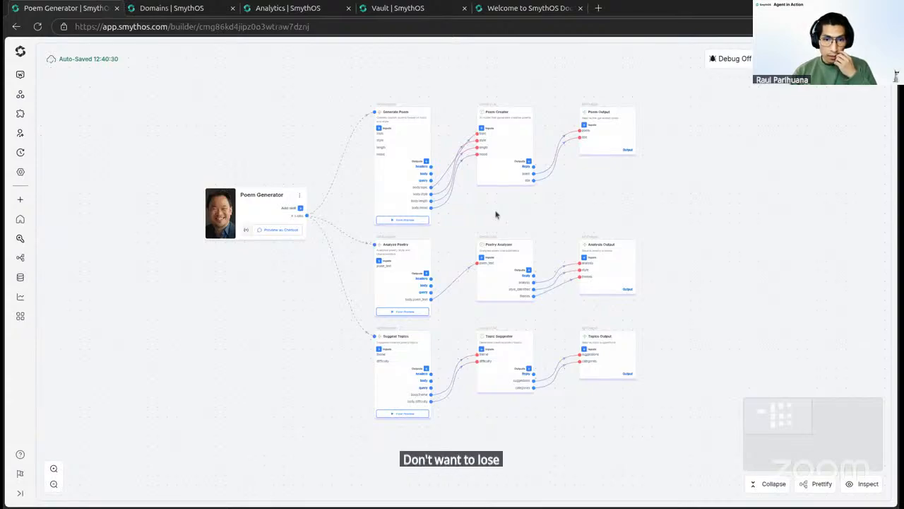
Deploy the agent to Agent Cloud again as version 1.1 and close the deployment options.
left_click_drag(506, 216, 458, 221)
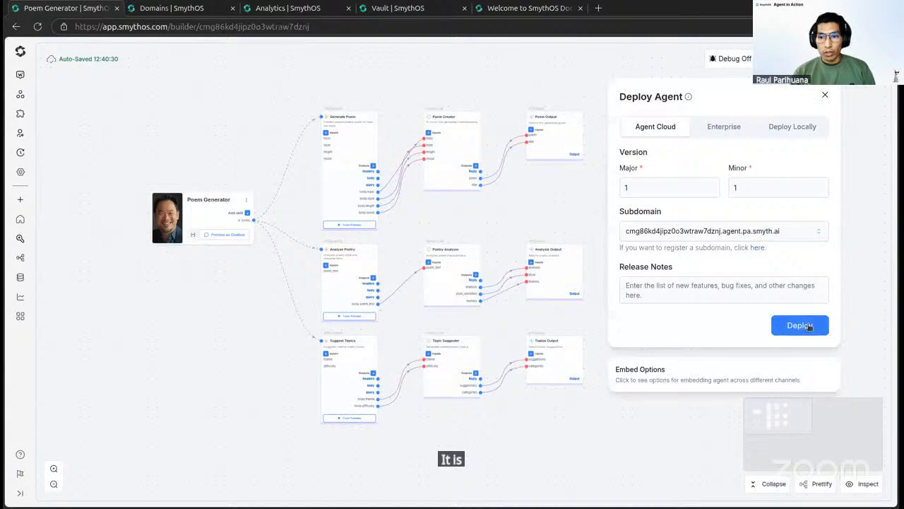
left_click(805, 325)
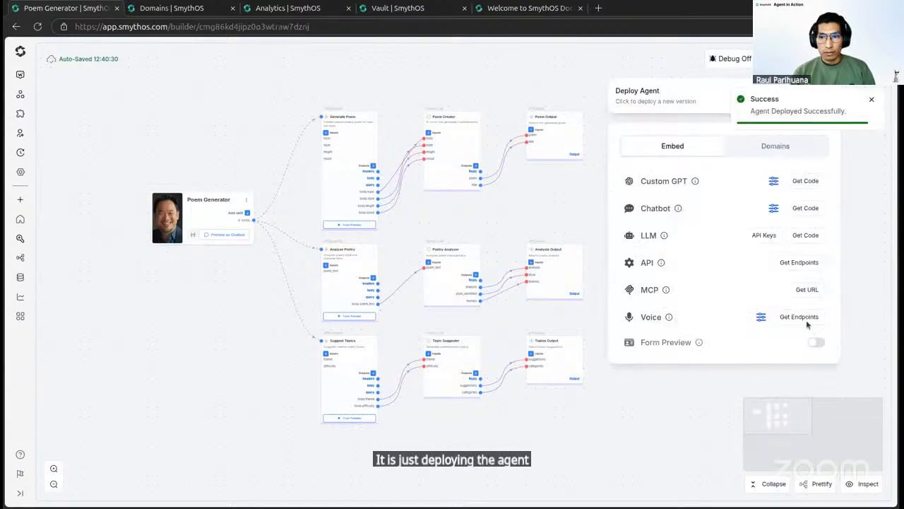
left_click(872, 99)
left_click(832, 96)
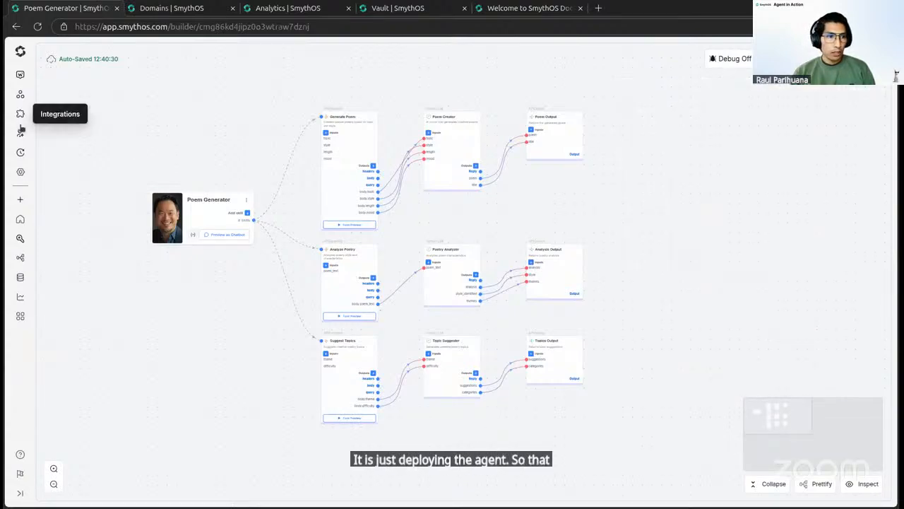
Restore version 1.0 of the agent from the deployment changelog and close the changelog.
left_click(20, 152)
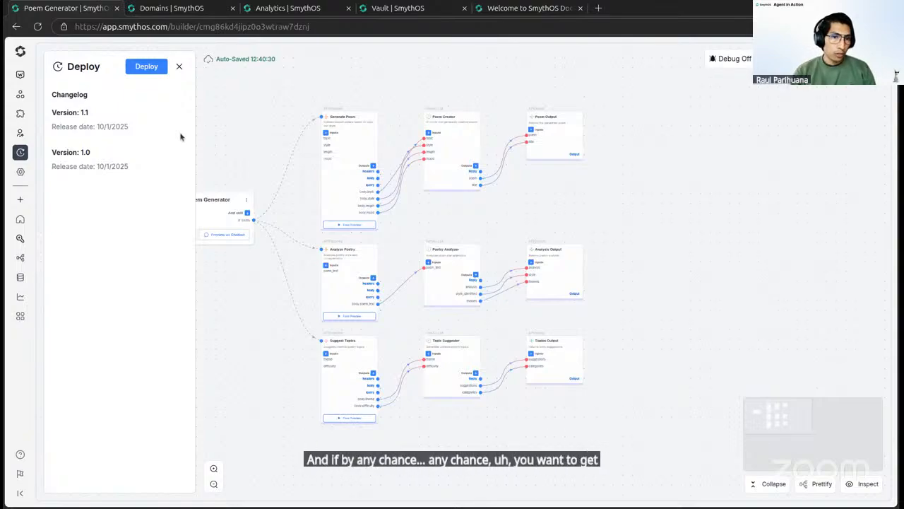
mouse_move(135, 160)
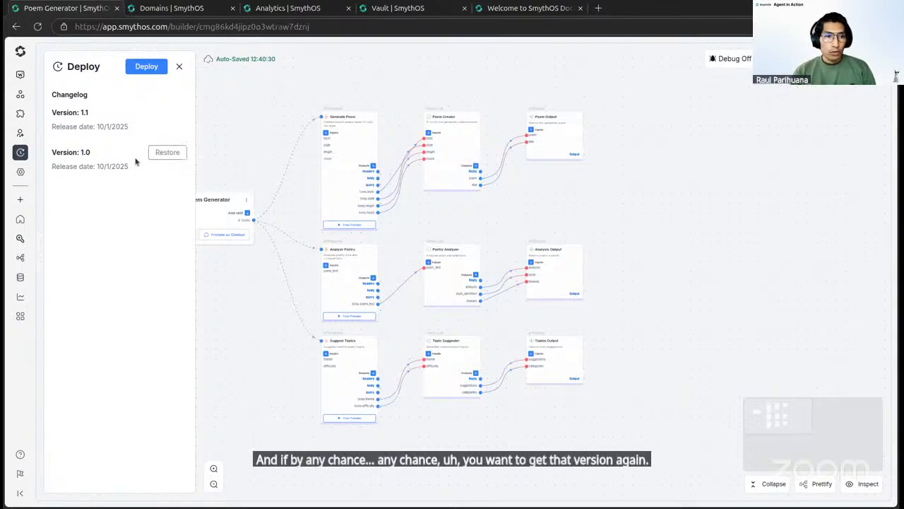
left_click(167, 154)
left_click(555, 295)
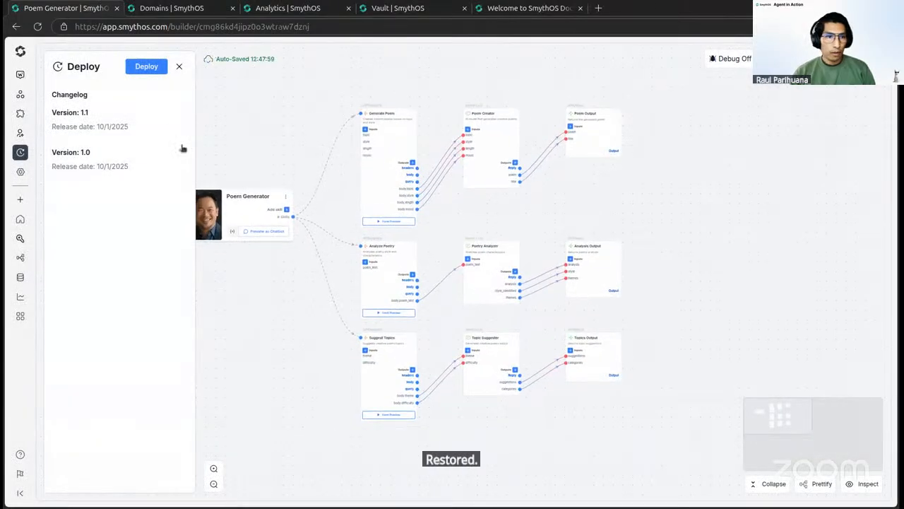
left_click(180, 68)
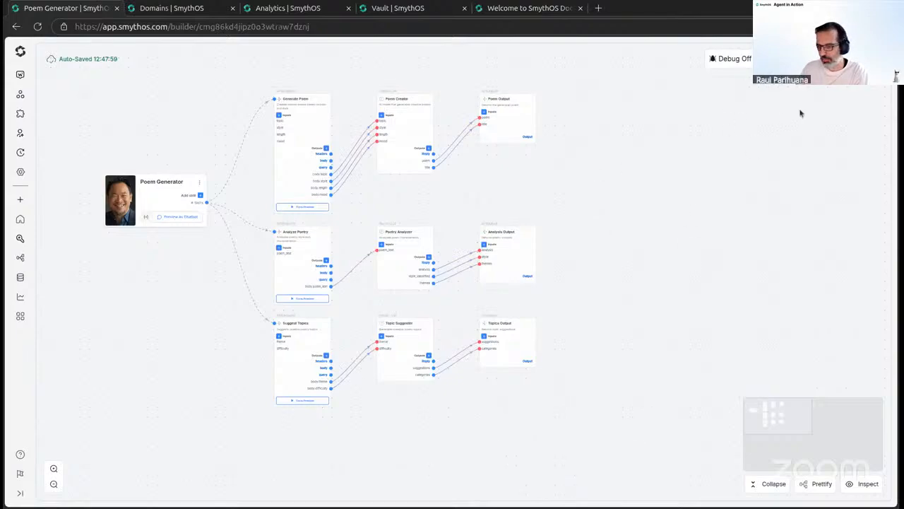
left_click(847, 59)
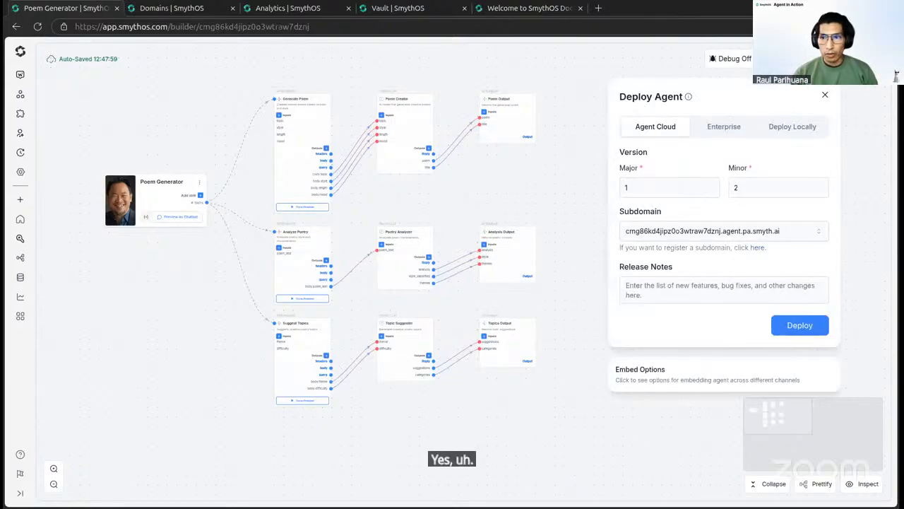
left_click(824, 94)
left_click_drag(445, 216, 459, 221)
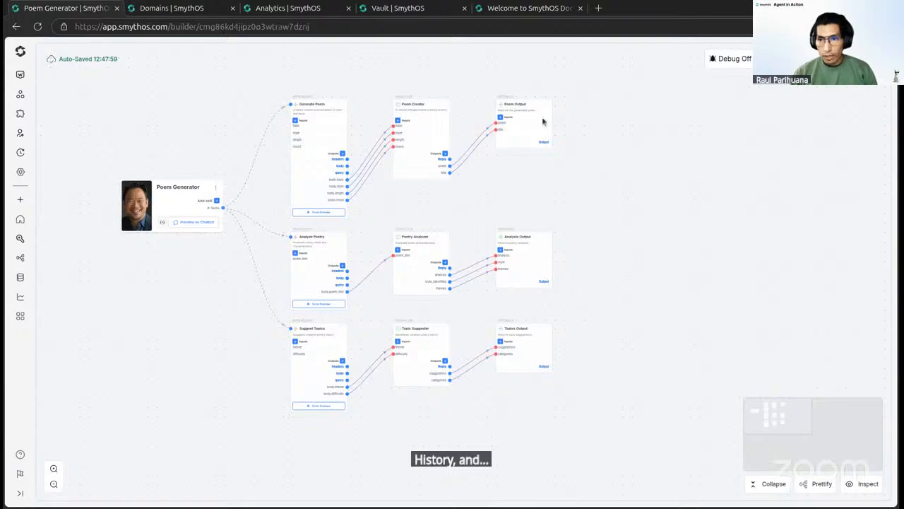
Turn on debug mode and examine the workflow's components and their individual debug controls.
left_click(720, 62)
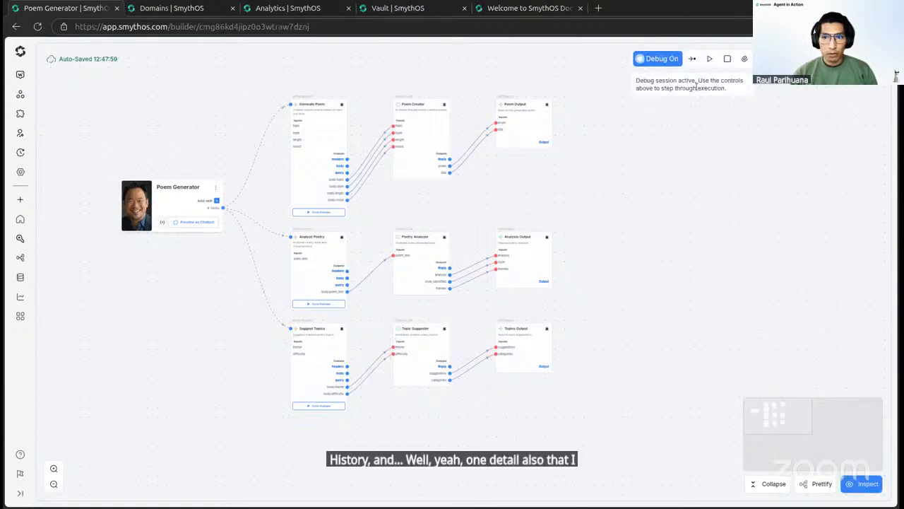
scroll(492, 212, "up", 4)
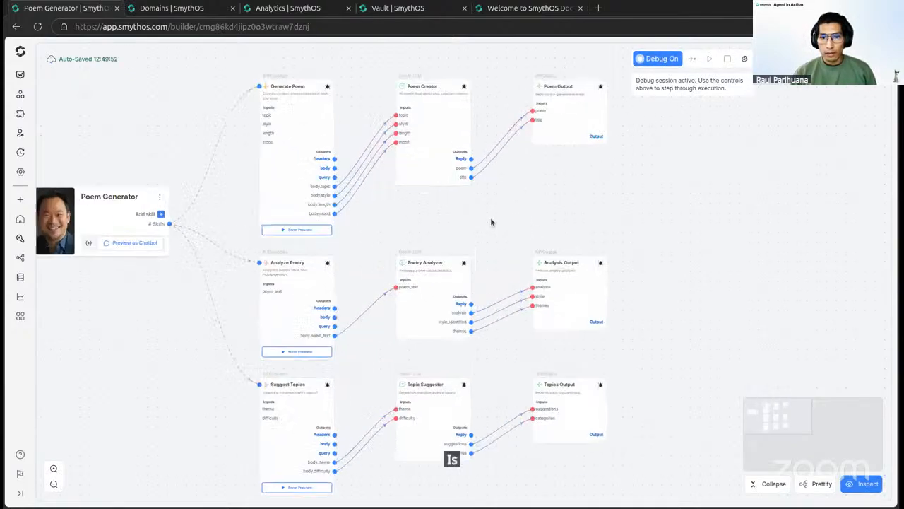
left_click_drag(486, 224, 431, 266)
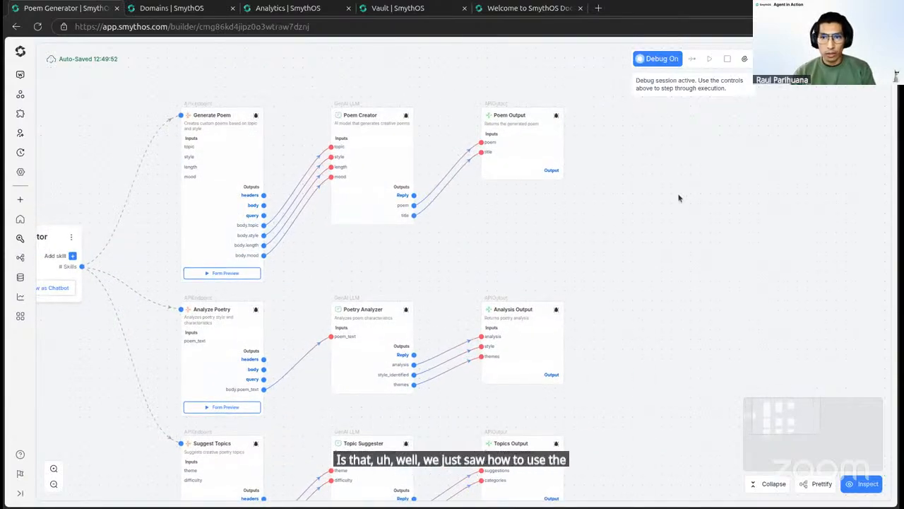
left_click_drag(460, 252, 516, 275)
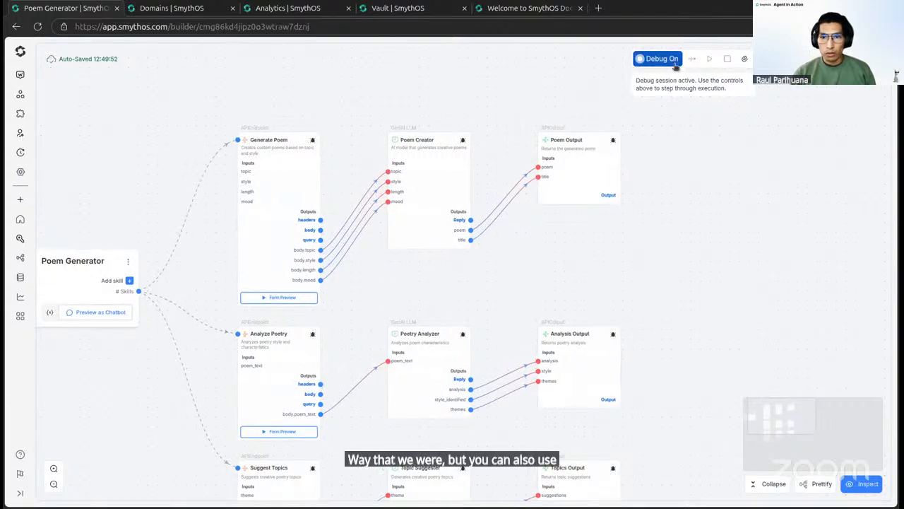
left_click_drag(511, 257, 543, 274)
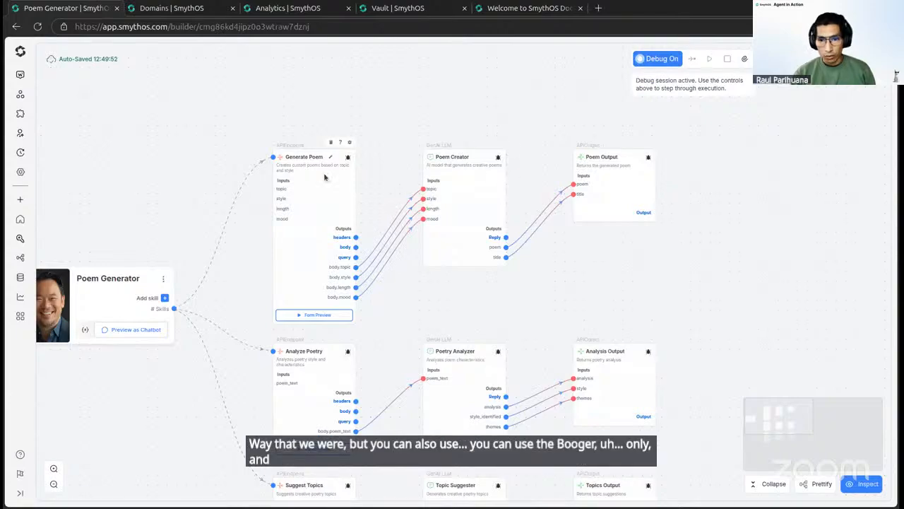
scroll(517, 182, "up", 3)
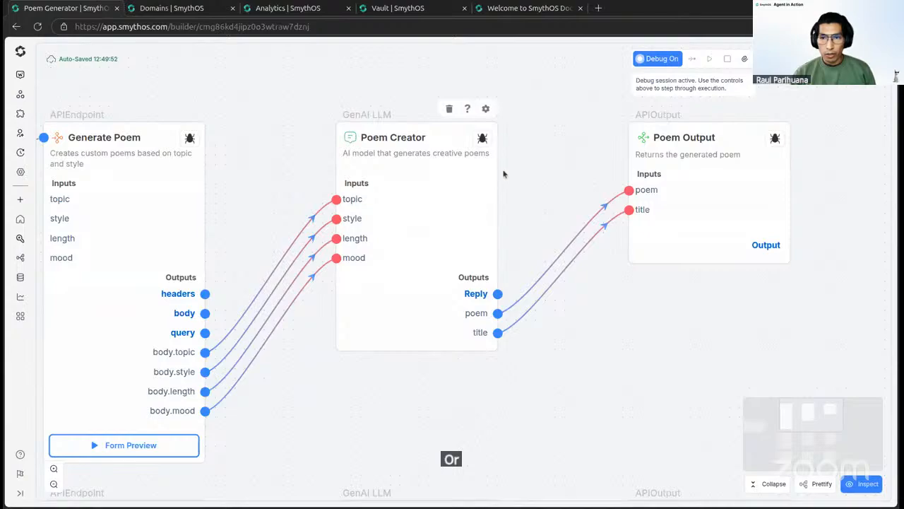
scroll(537, 176, "down", 1)
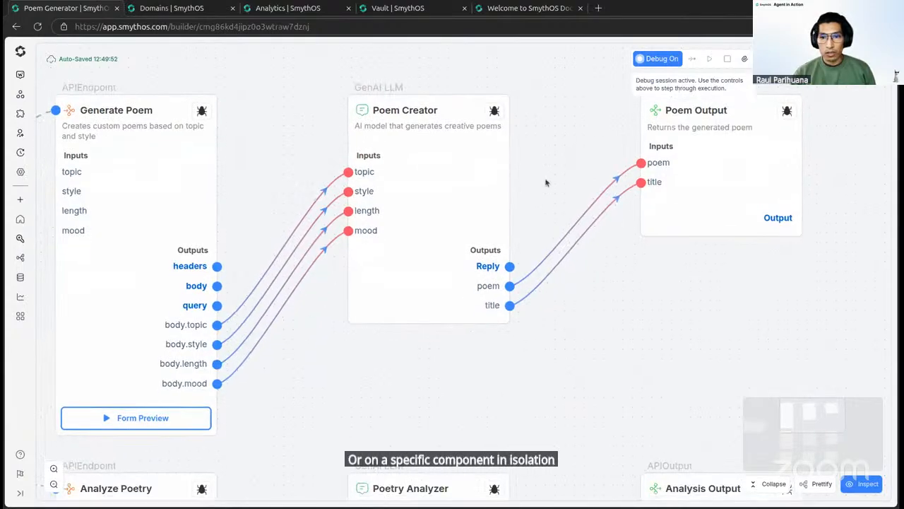
left_click_drag(544, 184, 533, 206)
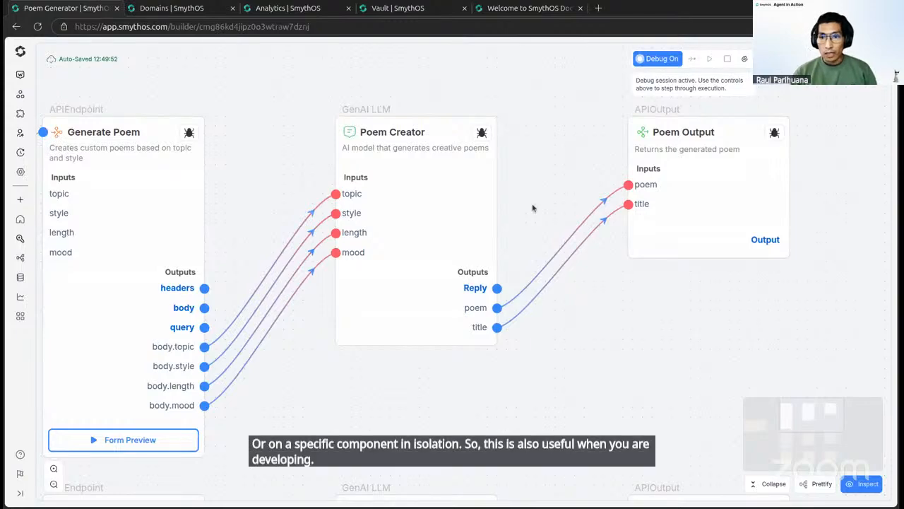
scroll(533, 206, "down", 5)
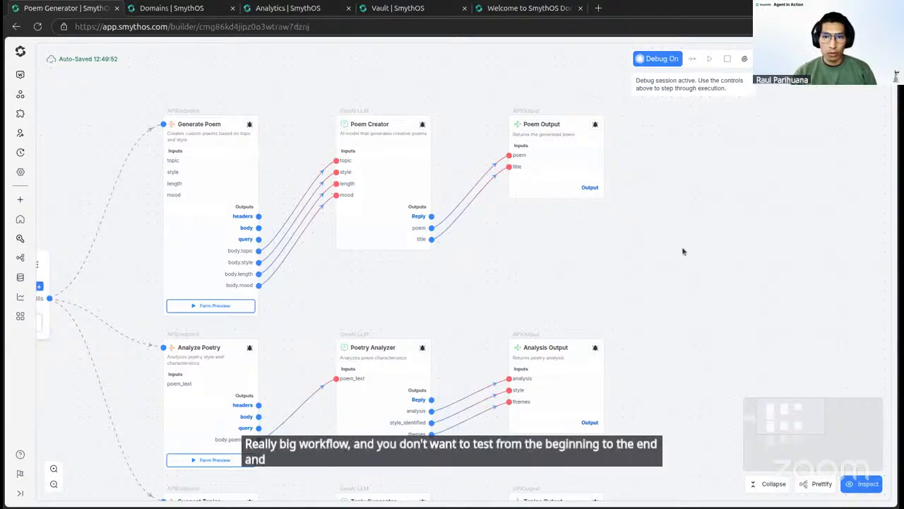
scroll(458, 159, "up", 3)
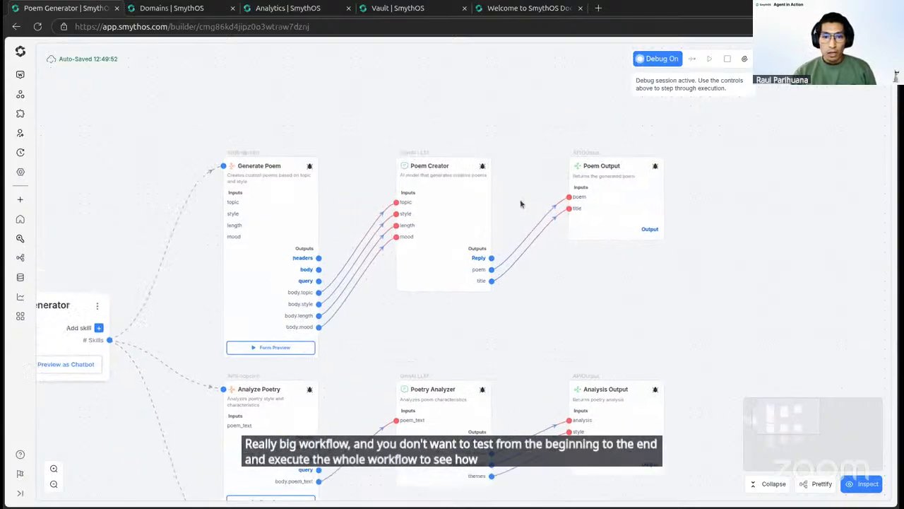
Debug the Poem Creator component alone for one step with topic dogs, style haiku, length 6 and mood happy.
left_click(485, 168)
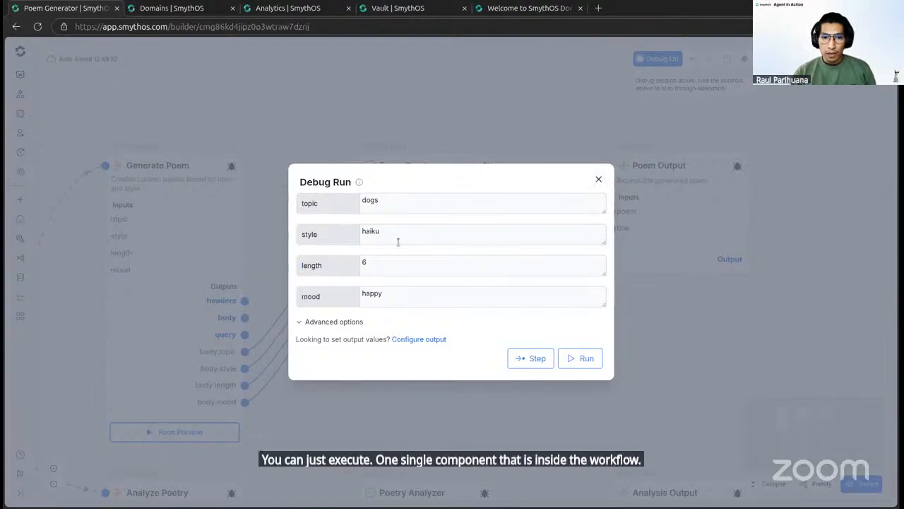
double_click(371, 202)
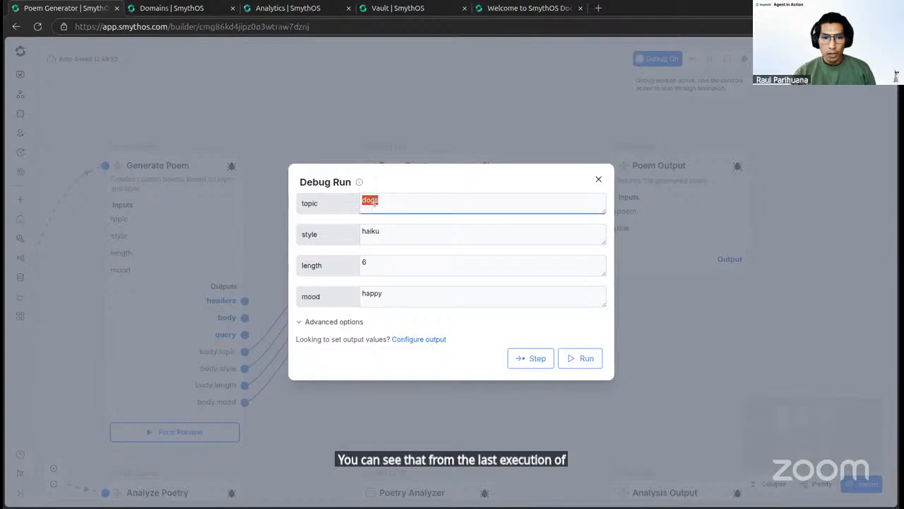
double_click(370, 231)
double_click(365, 263)
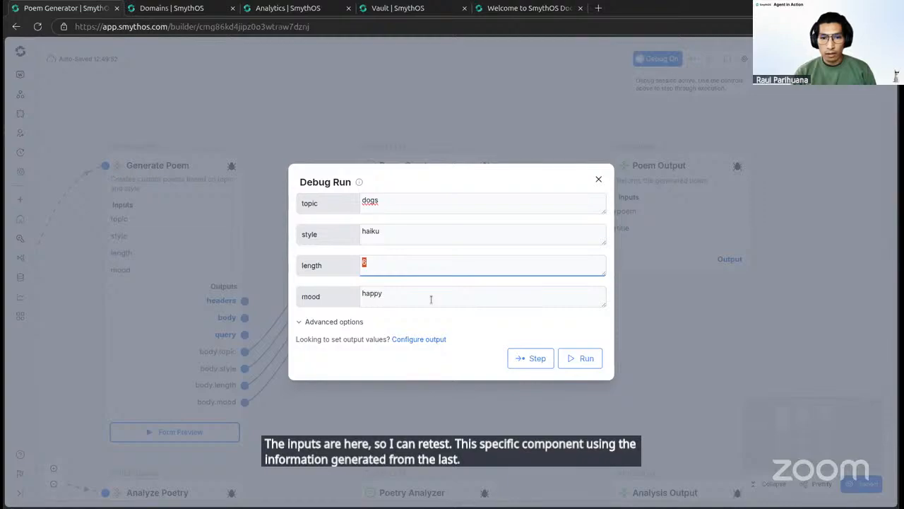
left_click(527, 358)
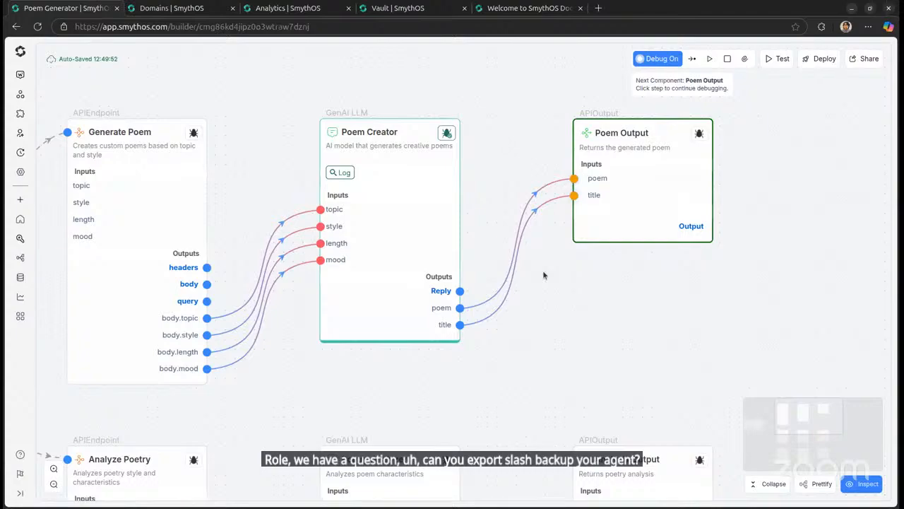
Export the Poem Generator agent from the canvas as a backup file and dismiss the downloads list.
scroll(543, 275, "down", 3)
scroll(541, 270, "down", 2)
scroll(538, 261, "down", 3)
left_click_drag(540, 238, 478, 273)
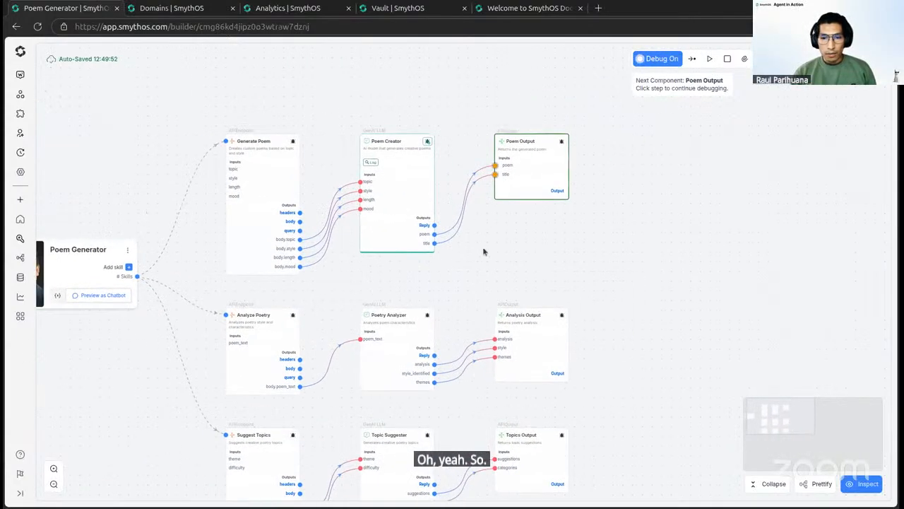
scroll(483, 248, "up", 4)
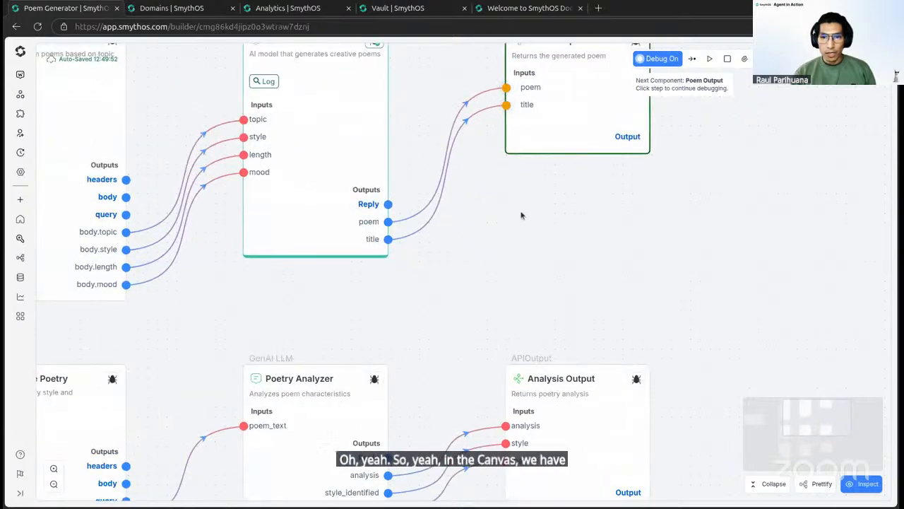
right_click(523, 211)
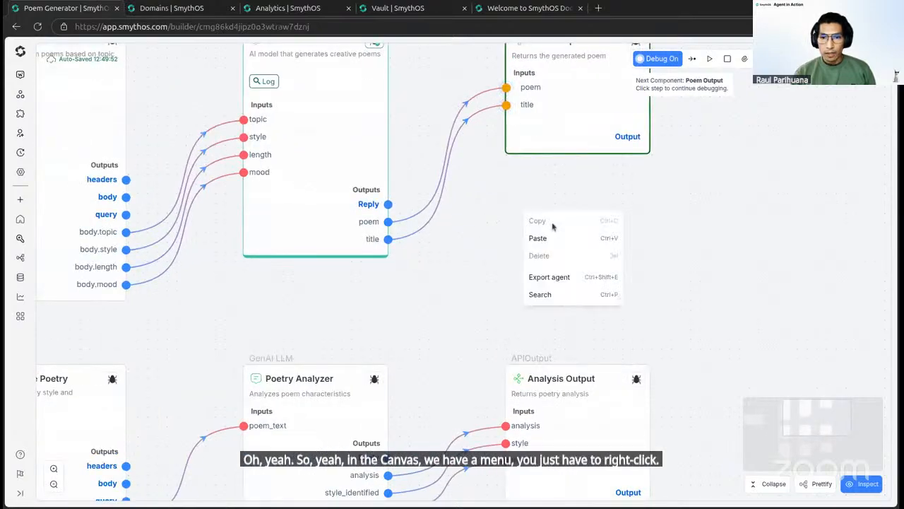
left_click(555, 280)
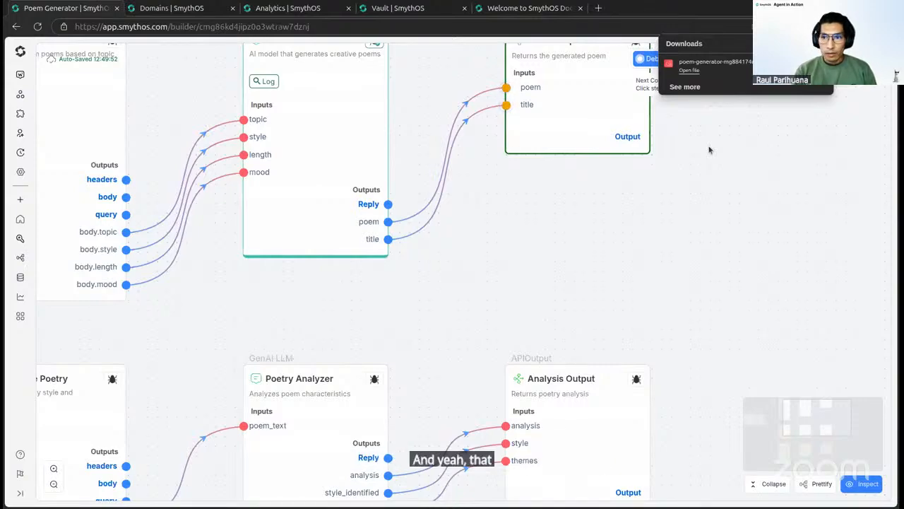
left_click(822, 27)
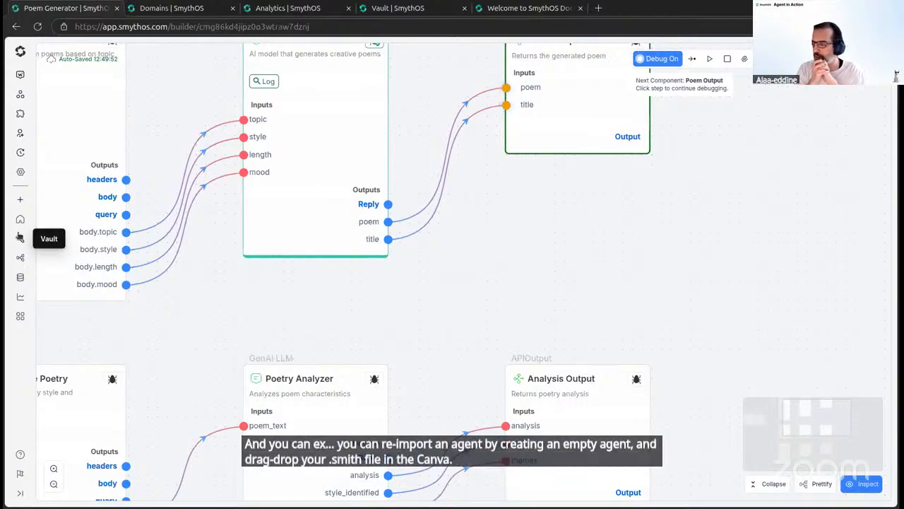
Create a new empty agent and import the exported Poem Generator file into its canvas.
mouse_move(21, 201)
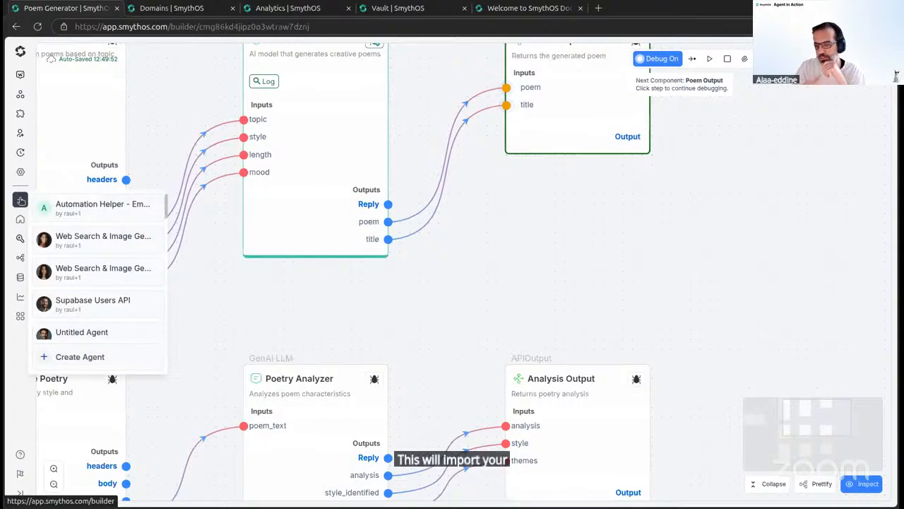
left_click(20, 201)
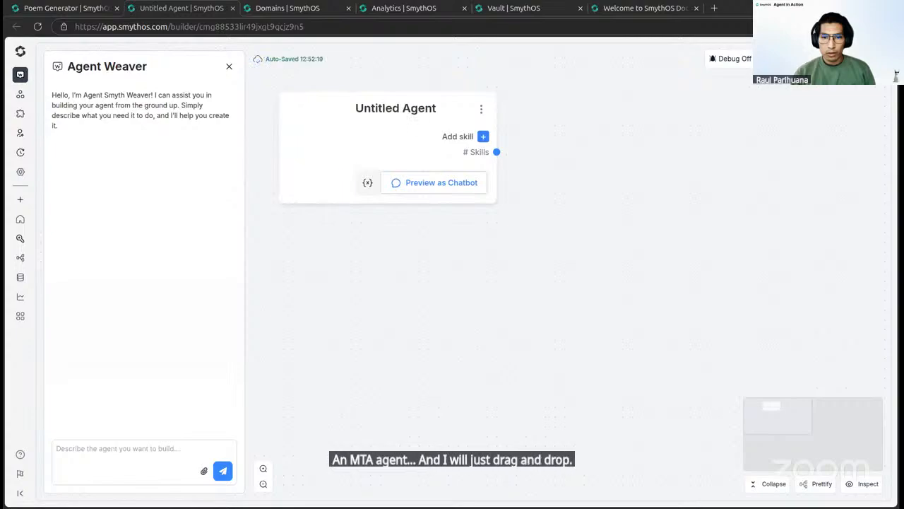
left_click_drag(720, 249, 721, 250)
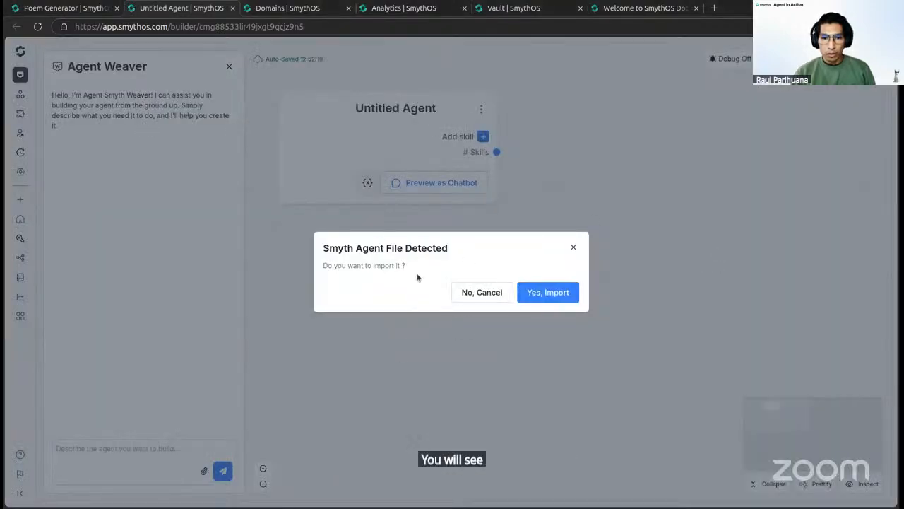
left_click(557, 295)
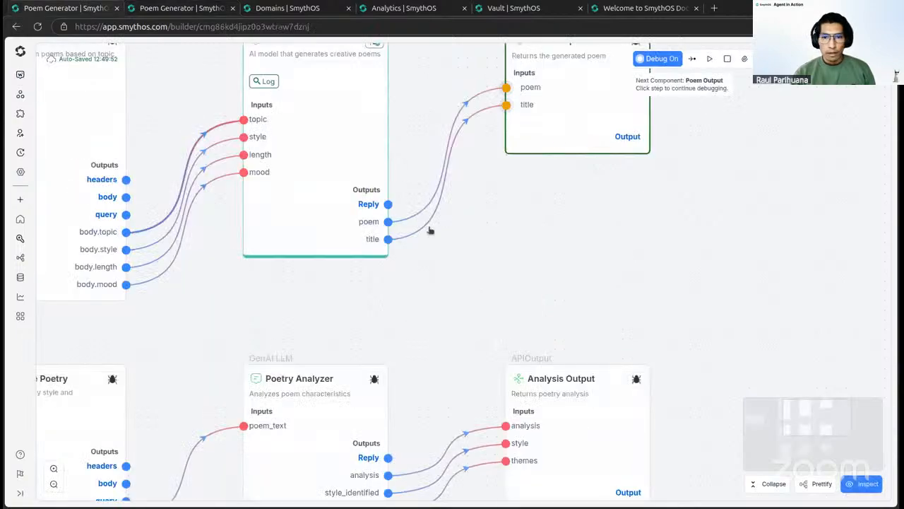
Switch to the imported Poem Generator agent and delete all of its workflow components, leaving only the agent card.
right_click(515, 211)
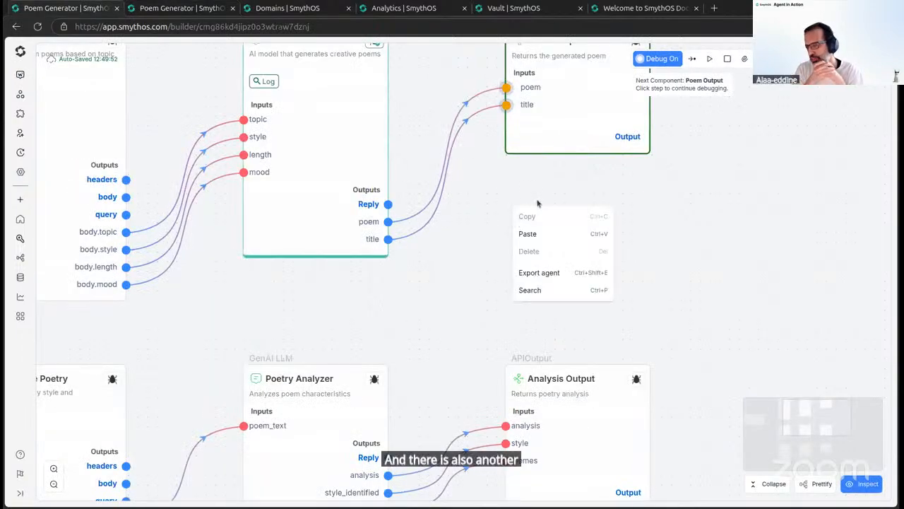
left_click(537, 204)
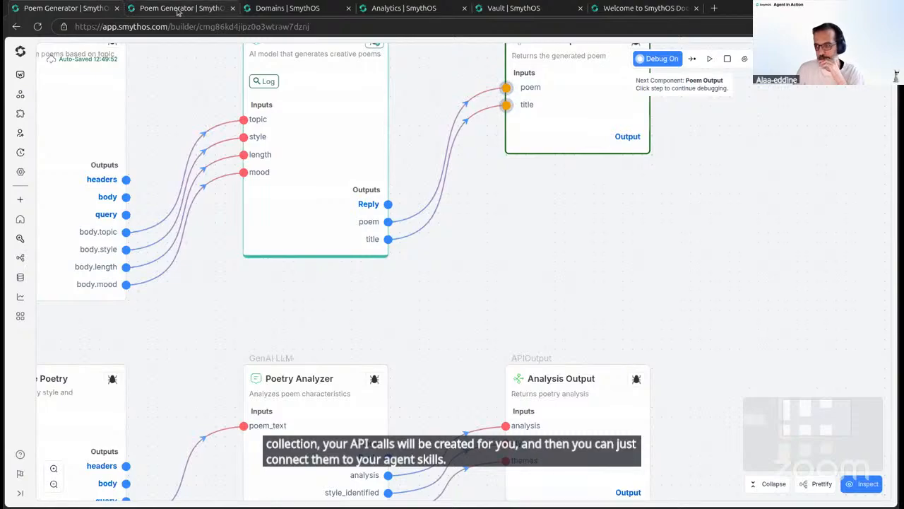
left_click(179, 12)
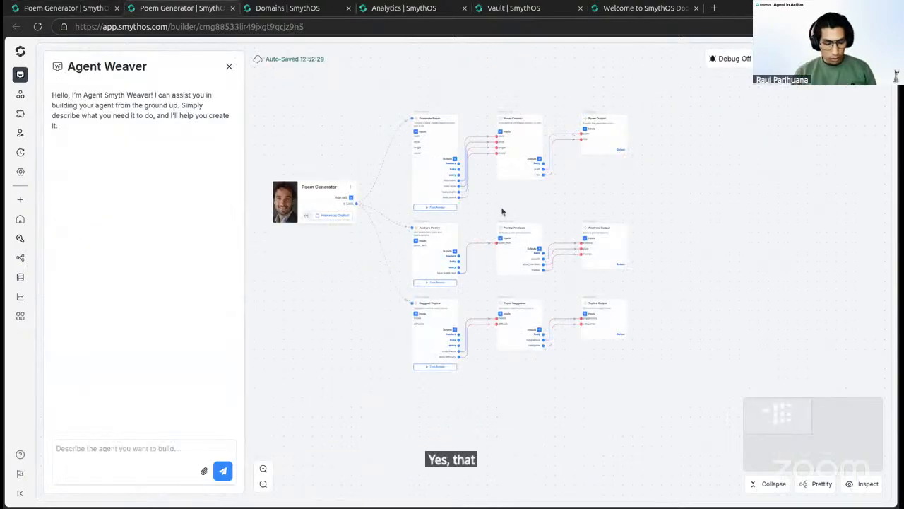
key("Delete")
key("Return")
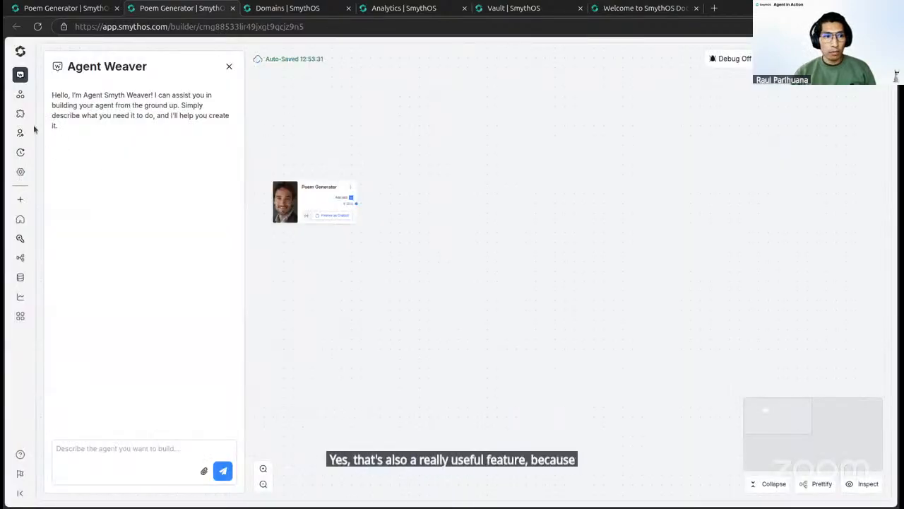
Add an APICall component to the empty canvas and examine its method, URL, headers, body, OAuth and proxy settings.
left_click(20, 93)
scroll(104, 250, "down", 1)
scroll(103, 250, "down", 3)
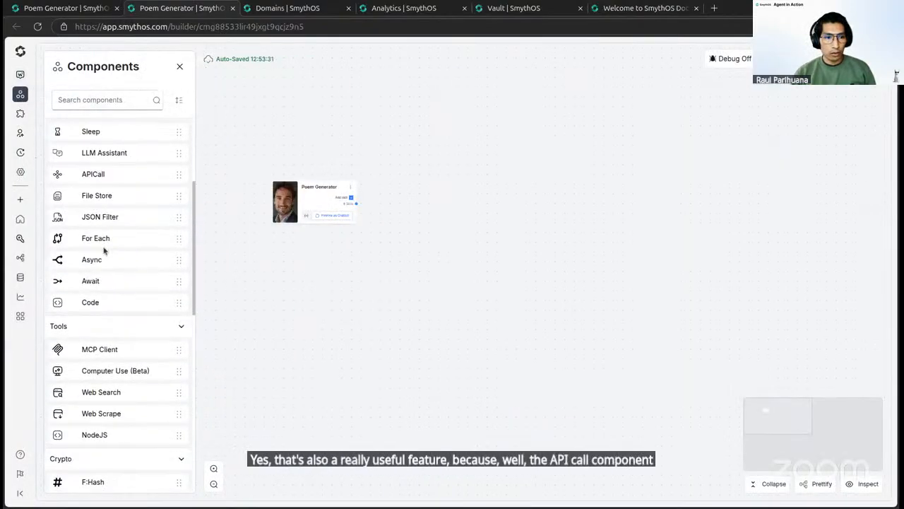
left_click_drag(92, 173, 498, 203)
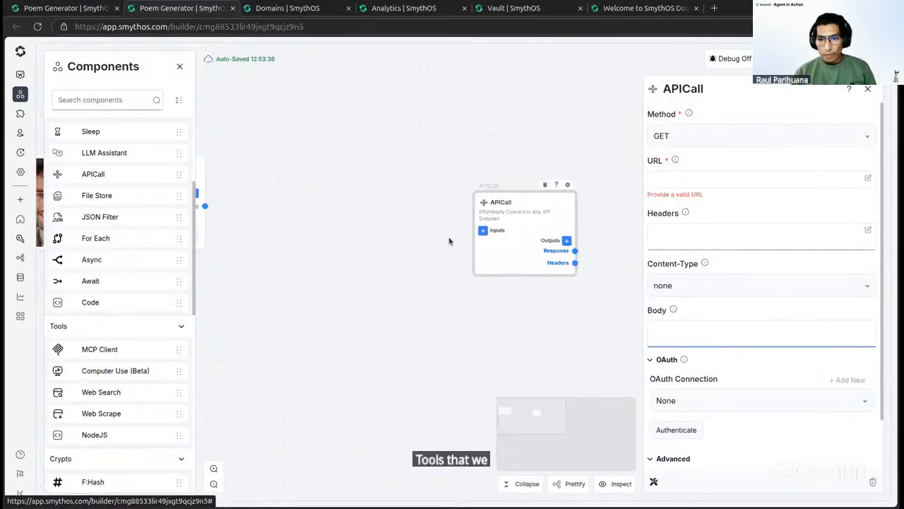
scroll(450, 241, "up", 1)
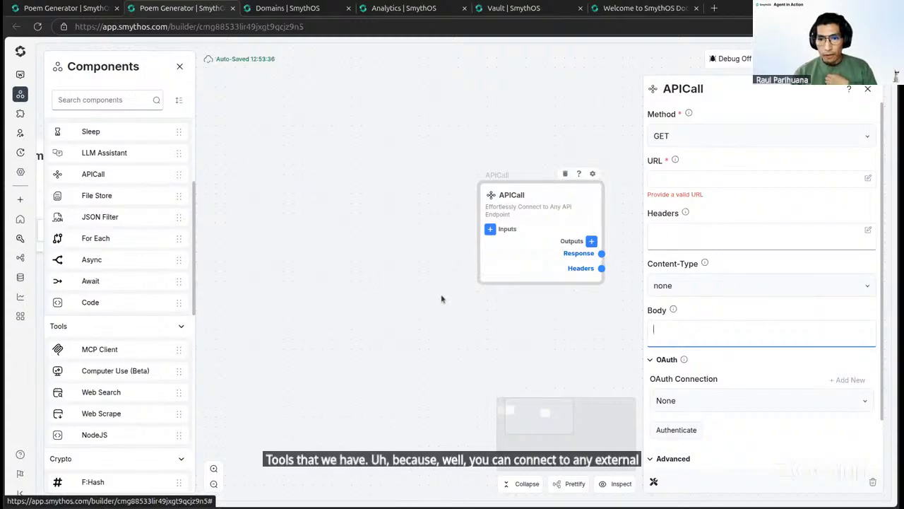
left_click_drag(497, 316, 471, 303)
scroll(688, 268, "down", 1)
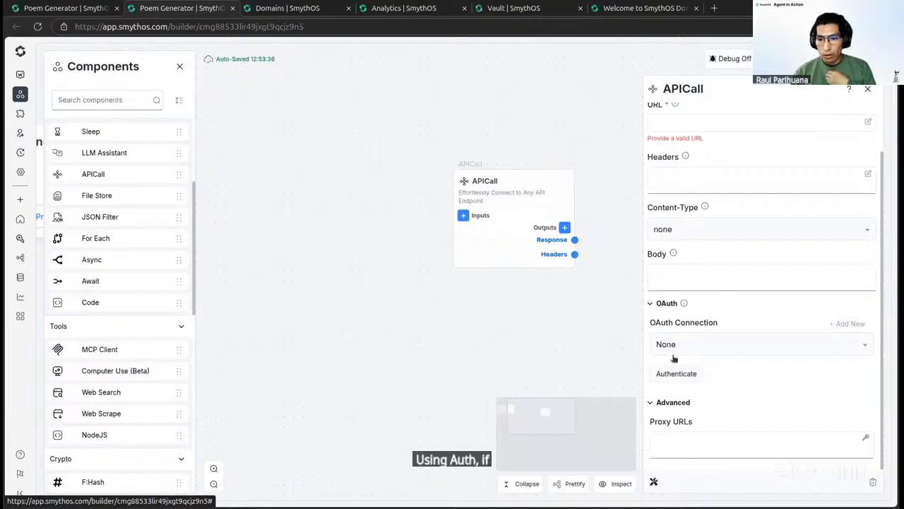
scroll(709, 293, "up", 1)
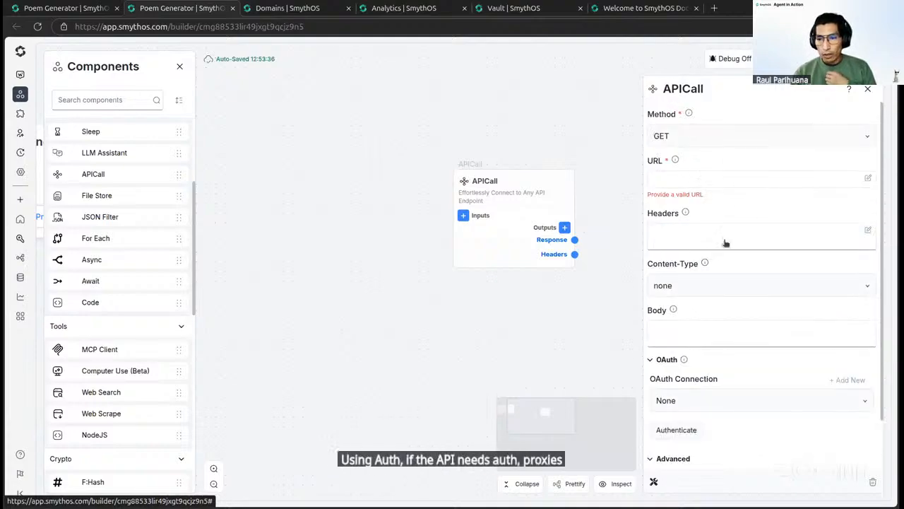
scroll(773, 278, "down", 1)
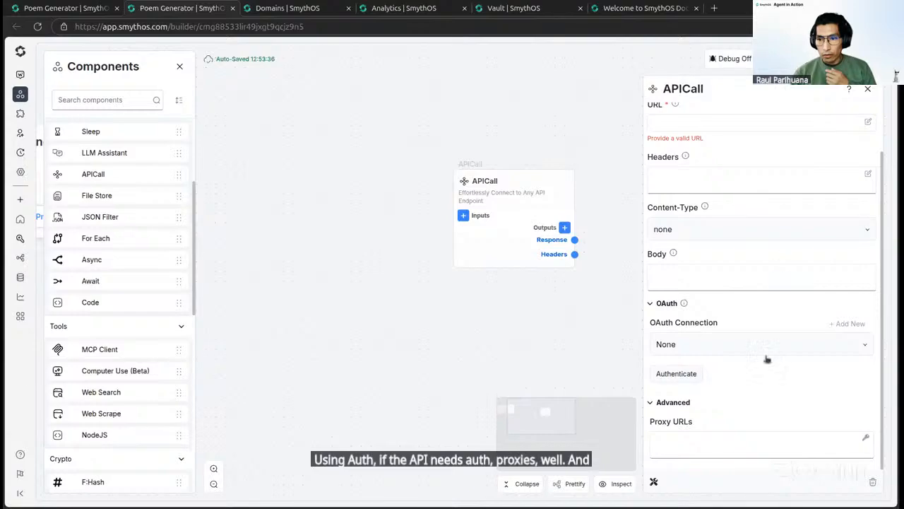
scroll(789, 314, "up", 1)
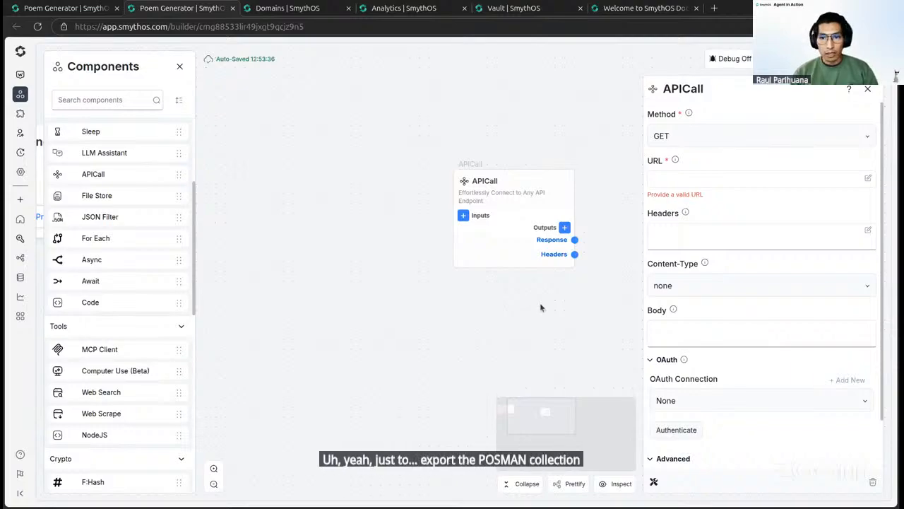
left_click_drag(426, 134, 613, 305)
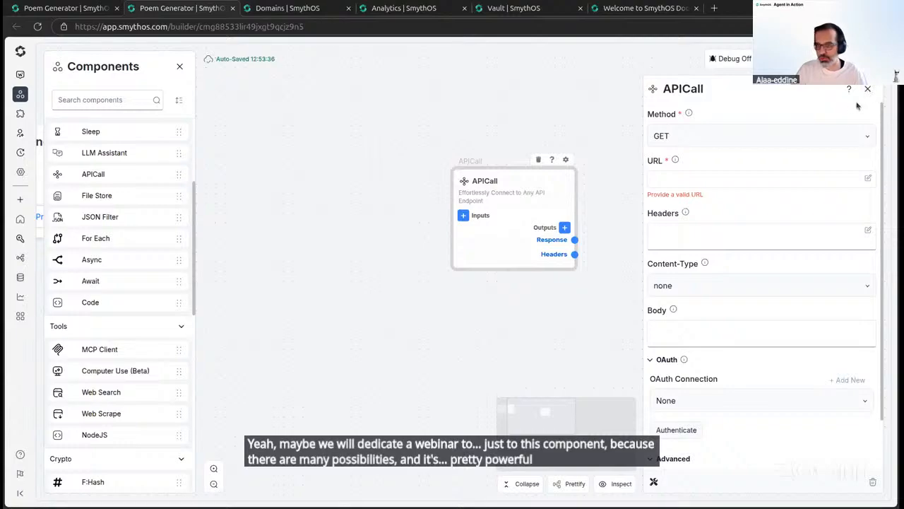
Delete the APICall component and close the imported agent to return to the original Poem Generator.
left_click(538, 160)
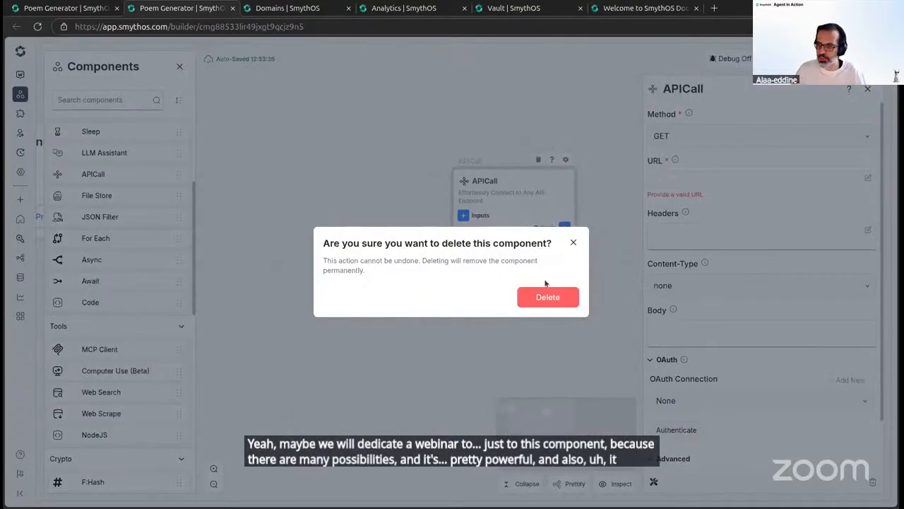
left_click(560, 301)
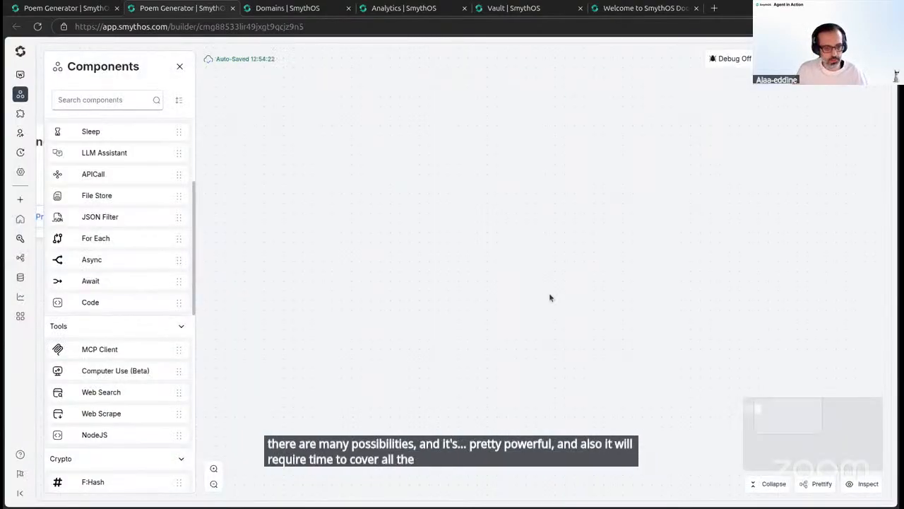
left_click(231, 9)
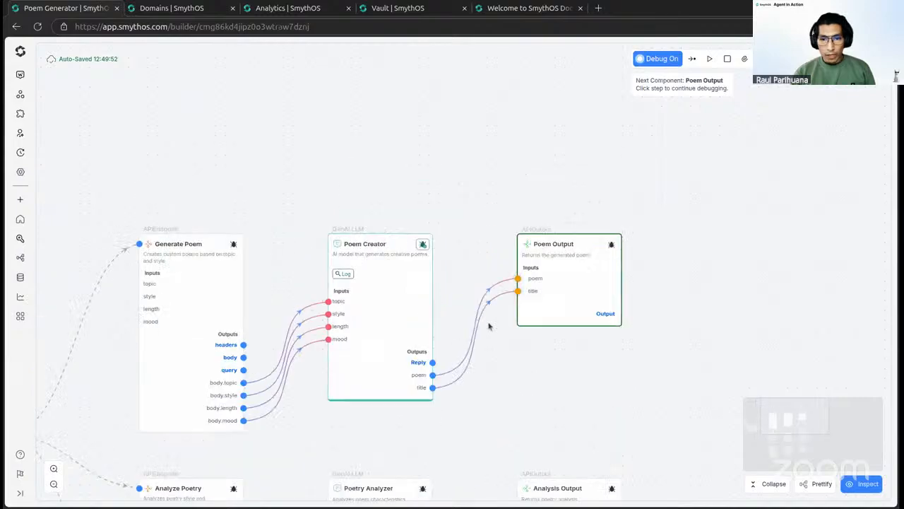
Use the canvas component search to locate the Topic Suggester component.
right_click(443, 186)
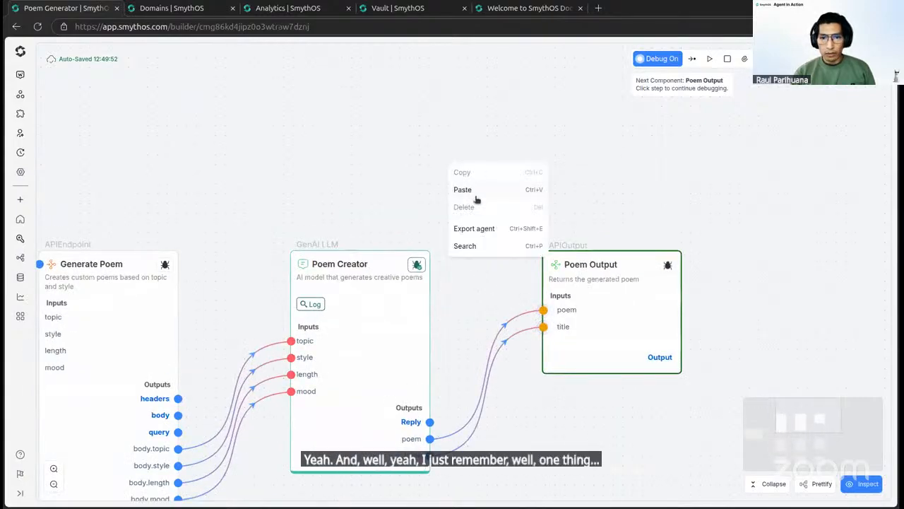
left_click(466, 246)
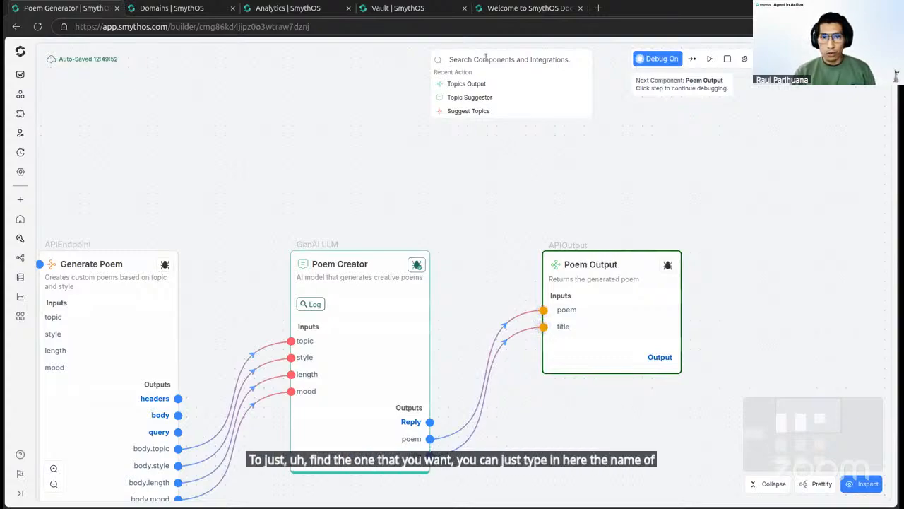
left_click(484, 98)
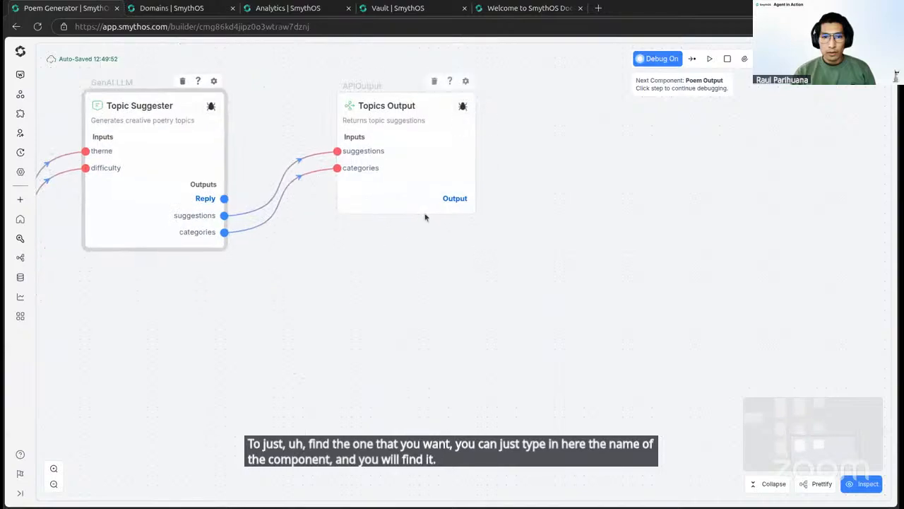
Copy the Analysis Output component and paste the duplicate onto the empty canvas area beside the original.
right_click(519, 220)
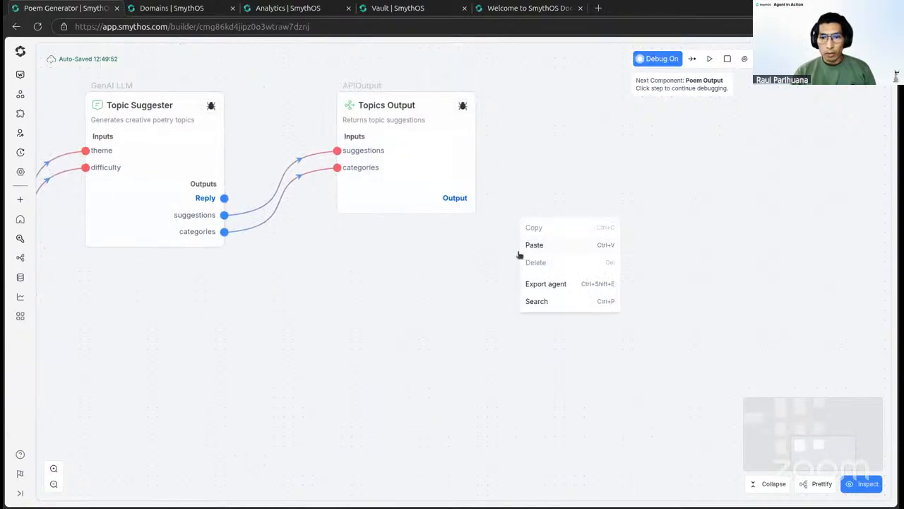
left_click(474, 272)
scroll(456, 275, "down", 3)
scroll(454, 276, "down", 3)
left_click_drag(450, 282, 398, 310)
left_click_drag(454, 253, 518, 314)
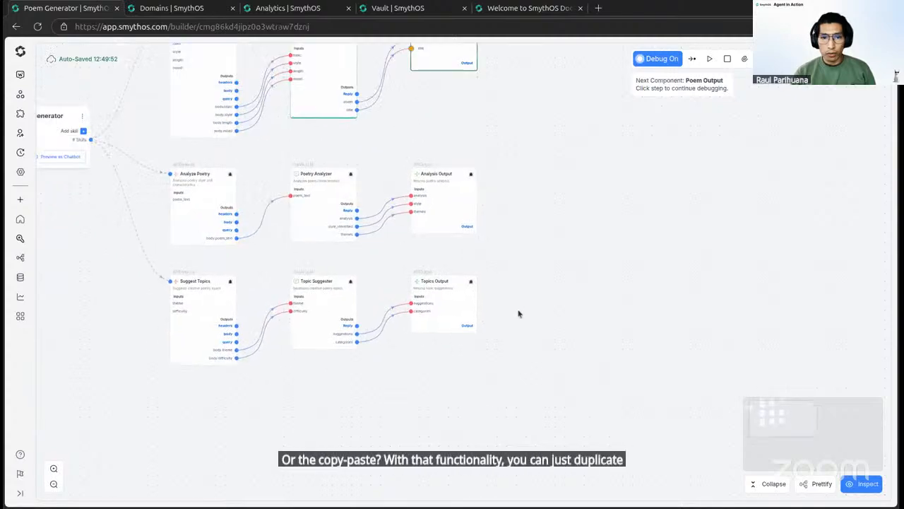
scroll(400, 186, "up", 3)
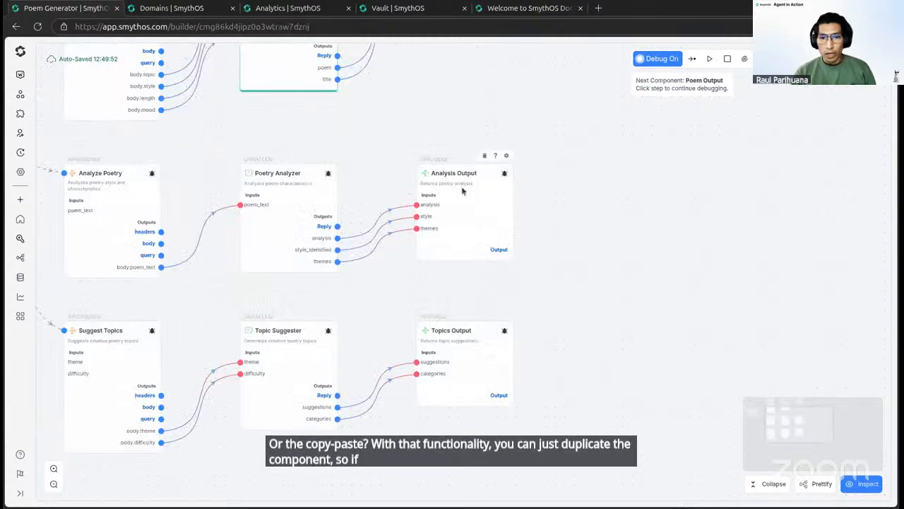
right_click(463, 189)
left_click(494, 200)
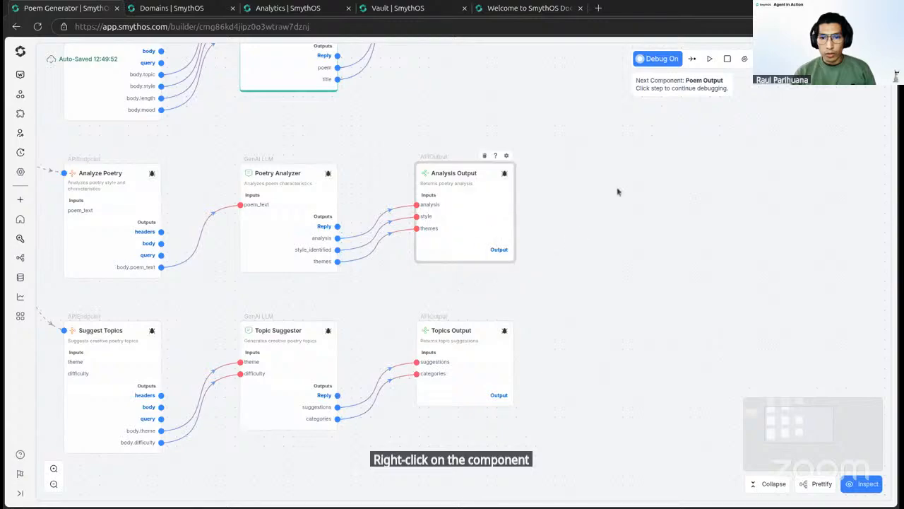
right_click(618, 187)
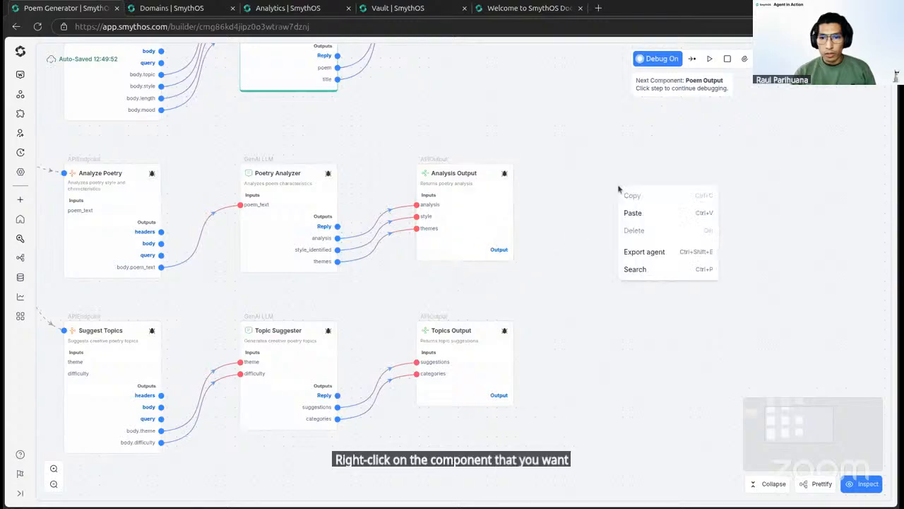
left_click(647, 220)
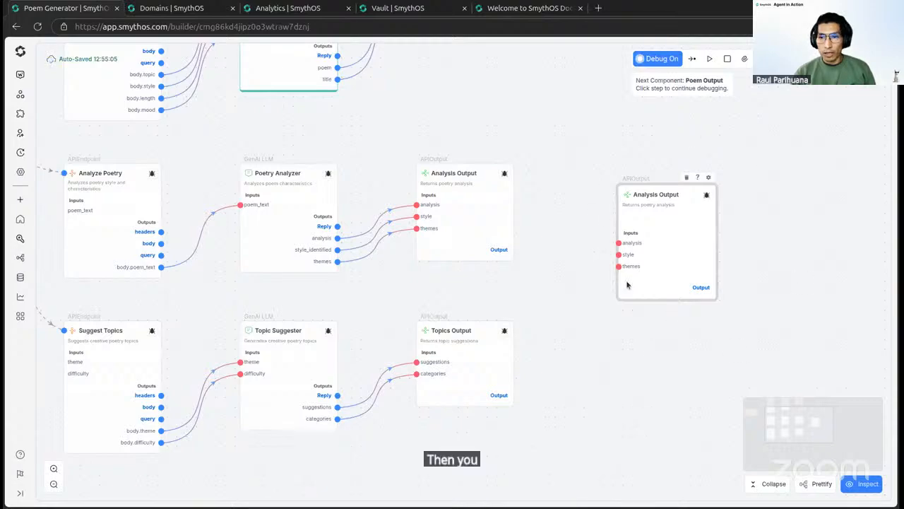
Select the Topic Suggester and Topics Output components together and paste a copy of both onto the empty canvas beside them.
left_click_drag(575, 347, 593, 228)
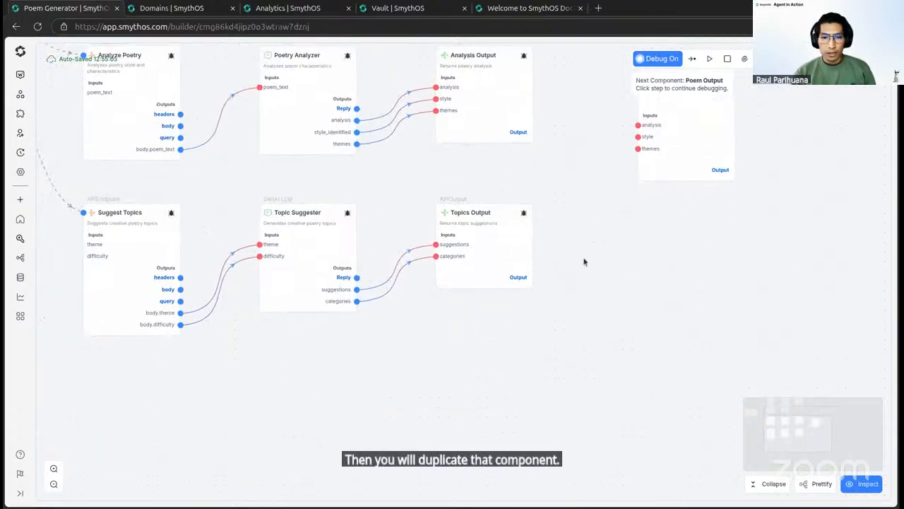
left_click_drag(252, 164, 558, 350)
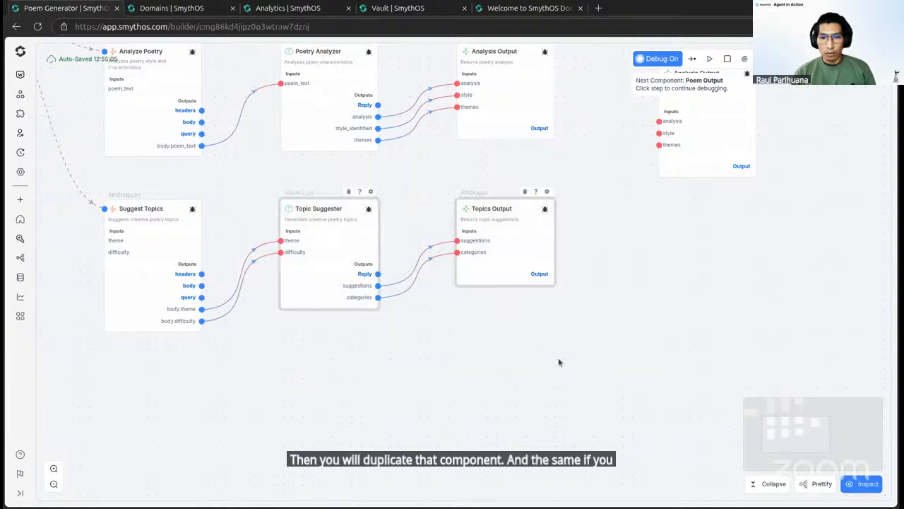
right_click(494, 226)
left_click(511, 235)
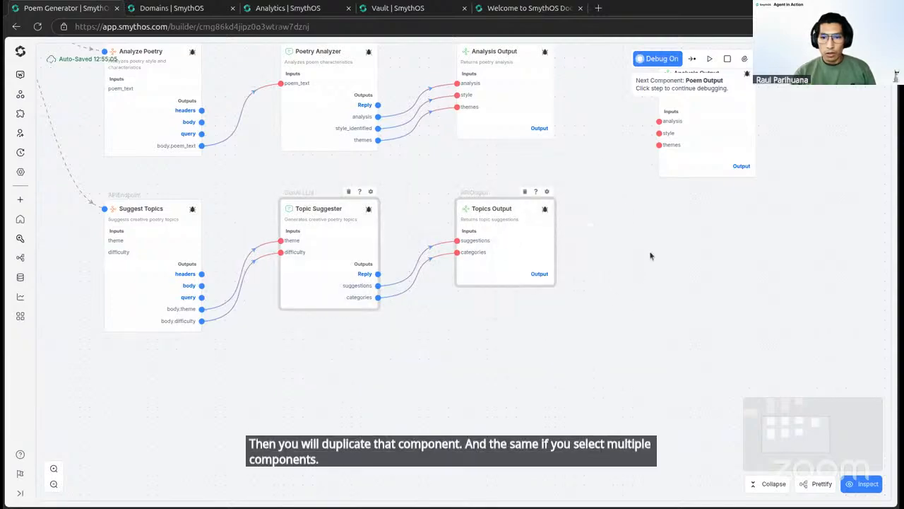
right_click(651, 254)
left_click(673, 286)
Select the Poem Creator and Poem Output components together and delete them from the workflow.
left_click_drag(590, 354, 445, 343)
scroll(445, 343, "down", 5)
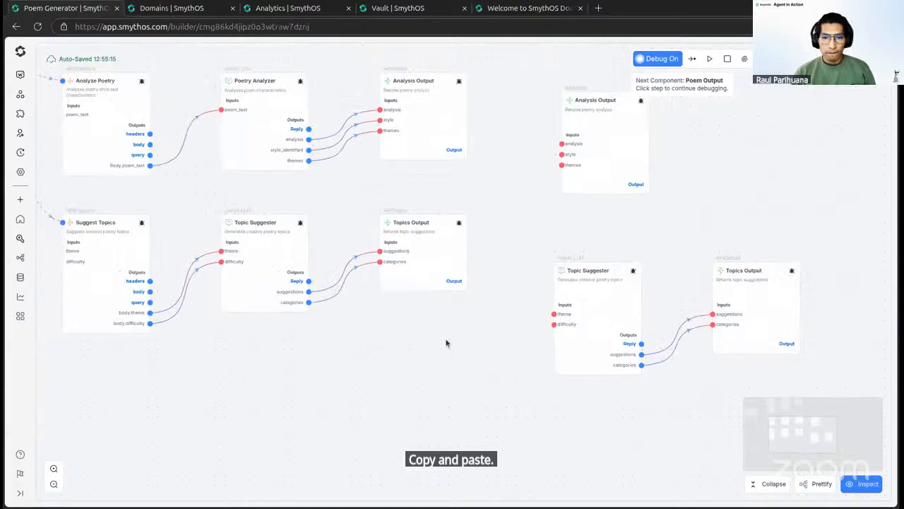
left_click_drag(466, 198, 552, 291)
left_click_drag(495, 227, 513, 285)
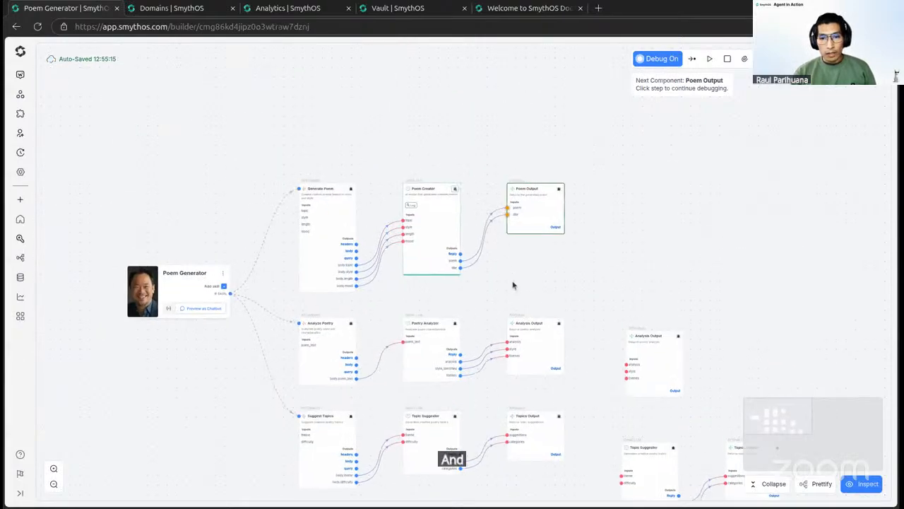
scroll(499, 263, "up", 2)
left_click_drag(361, 134, 611, 311)
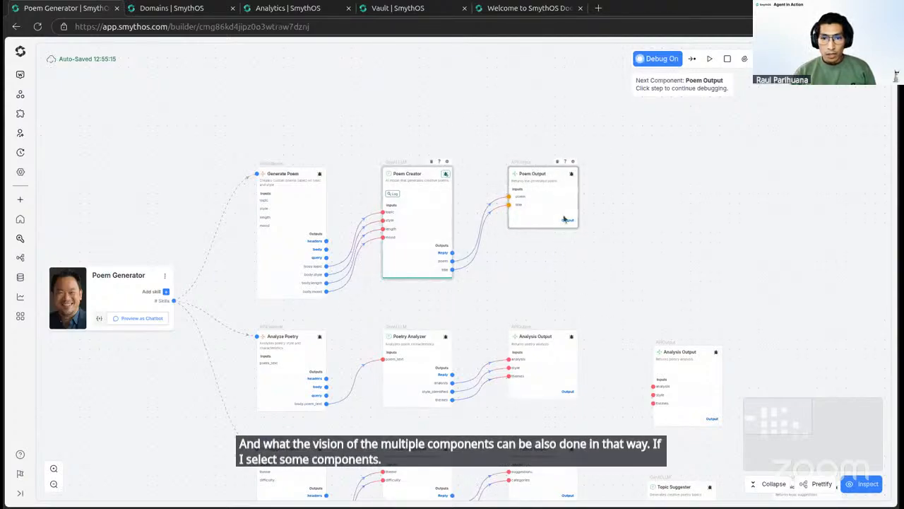
right_click(543, 191)
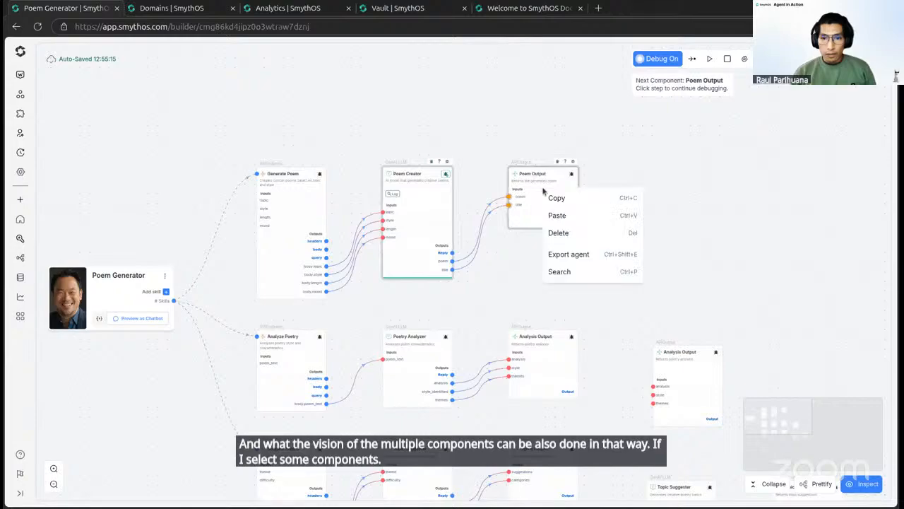
left_click(582, 233)
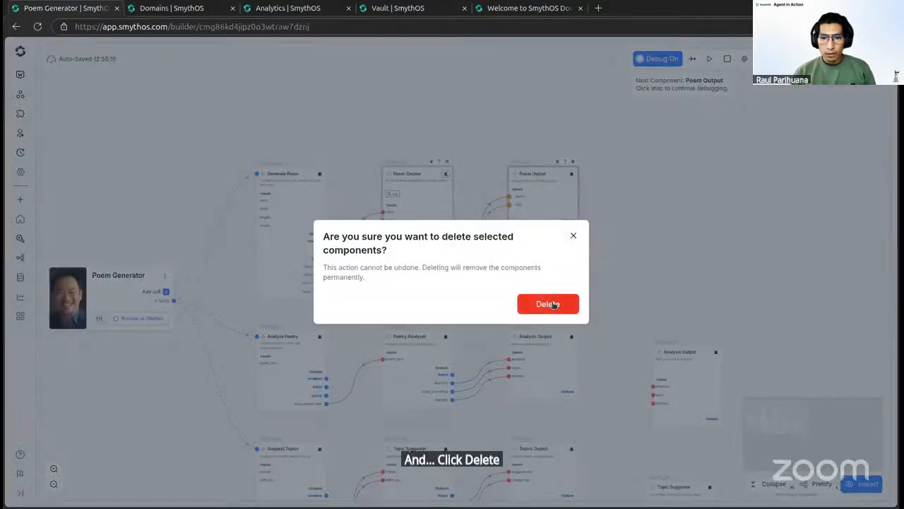
left_click(552, 305)
left_click_drag(594, 284, 458, 129)
left_click_drag(481, 284, 536, 281)
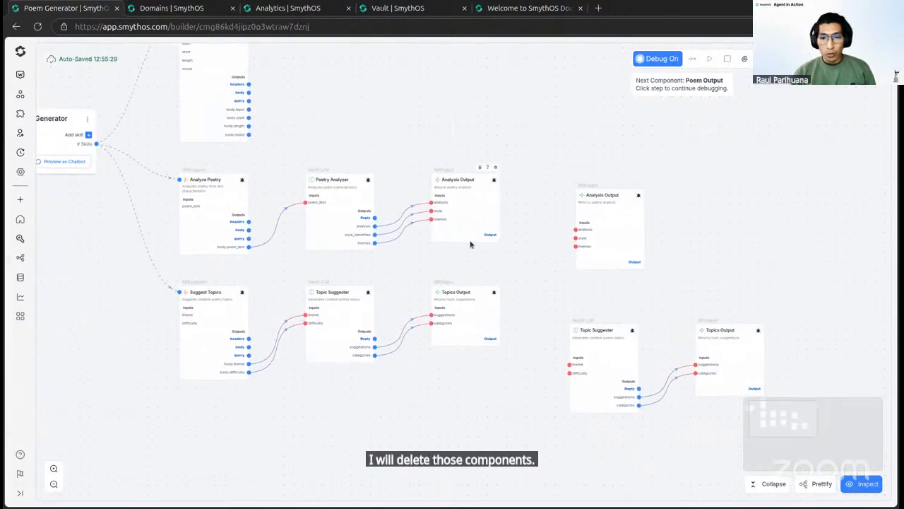
right_click(489, 137)
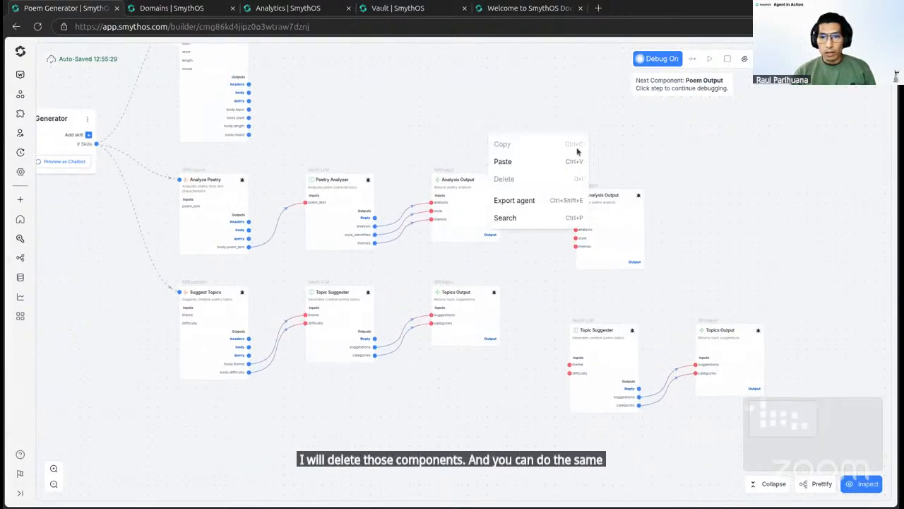
left_click(436, 120)
scroll(537, 238, "down", 5)
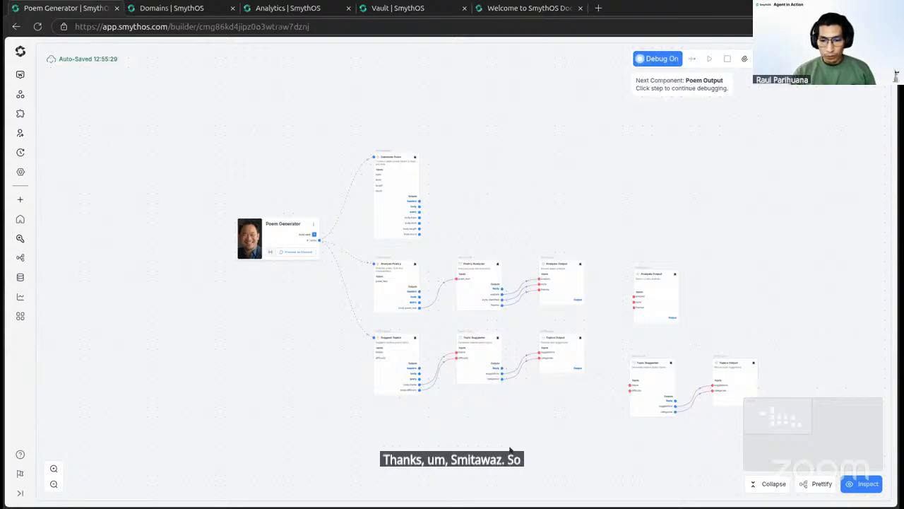
left_click_drag(544, 404, 483, 361)
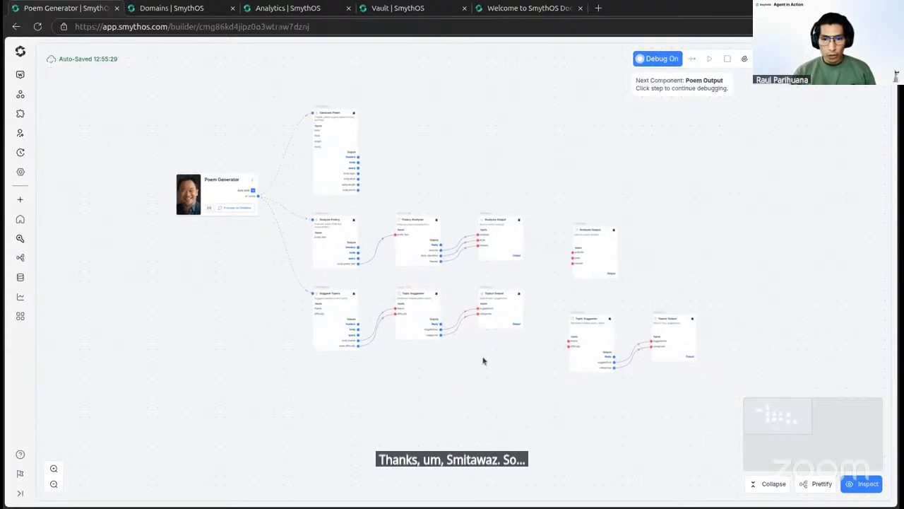